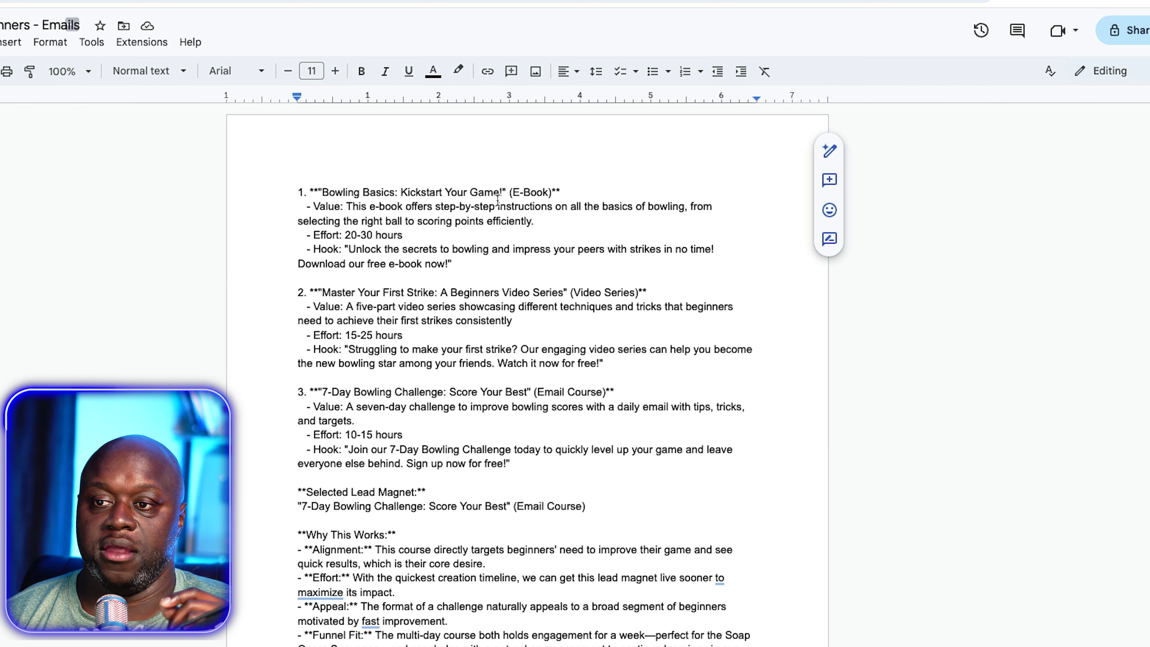
Step: Review the lead magnet ideas and landing page copy in the bowling for beginners document
{"action": "scroll", "coordinate": [541, 235], "scroll_direction": "down", "scroll_amount": 3}
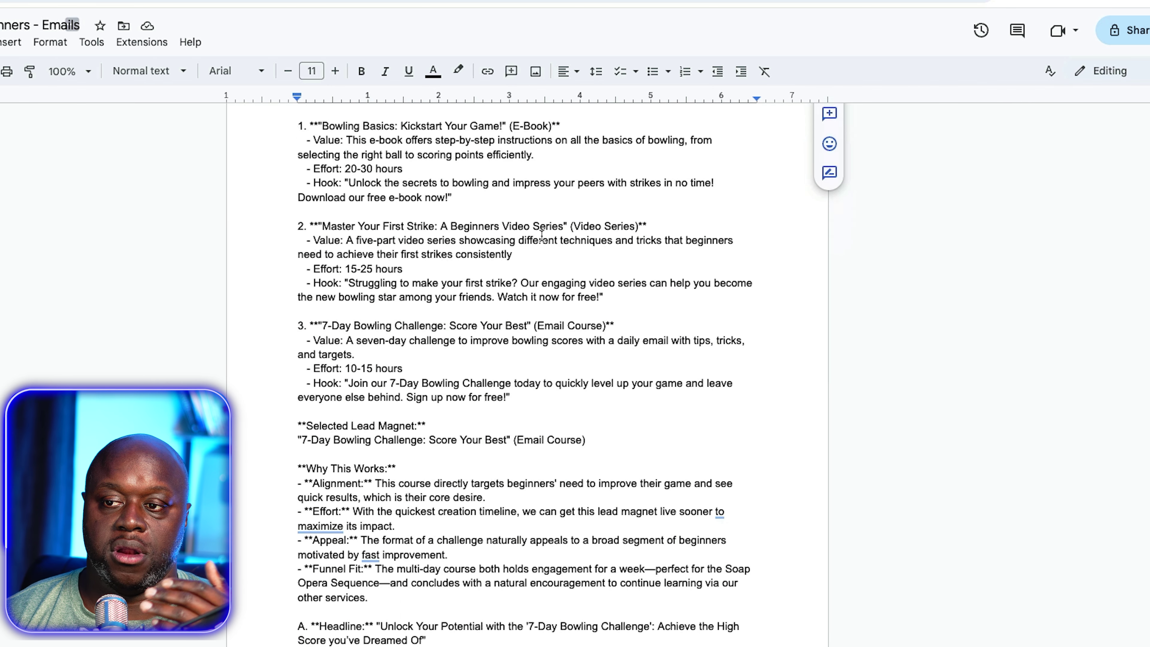
{"action": "scroll", "coordinate": [541, 236], "scroll_direction": "down", "scroll_amount": 10}
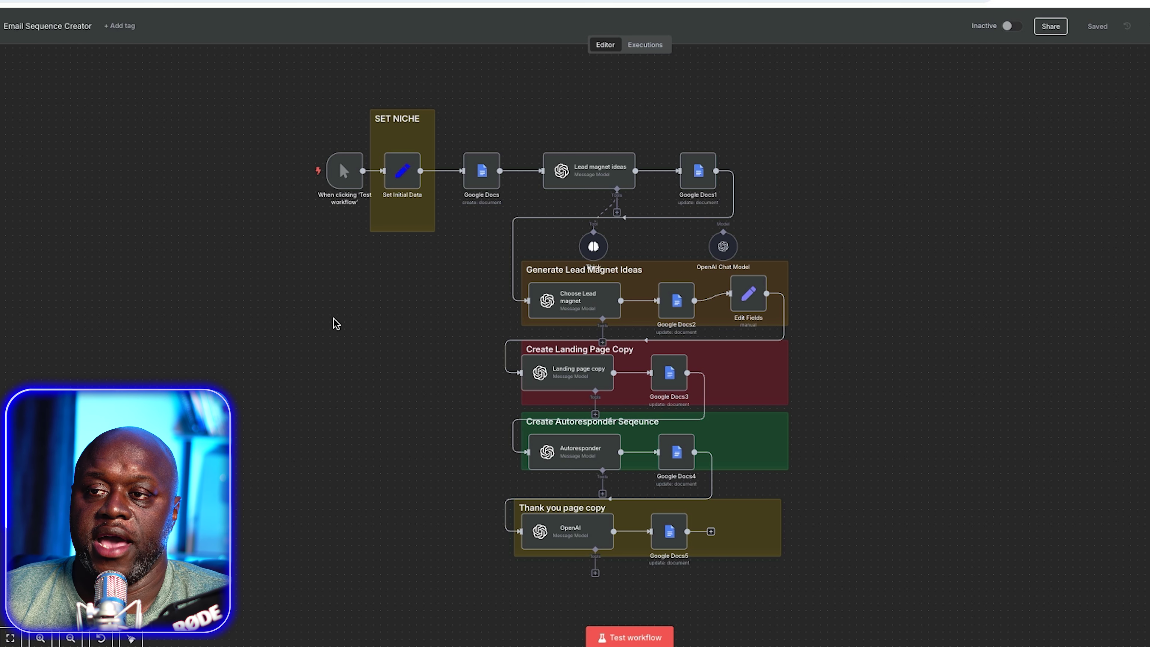
Step: Set the niche value in the Set Initial Data node to "basket weaving" and save the Email Sequence Creator workflow
{"action": "double_click", "coordinate": [401, 171]}
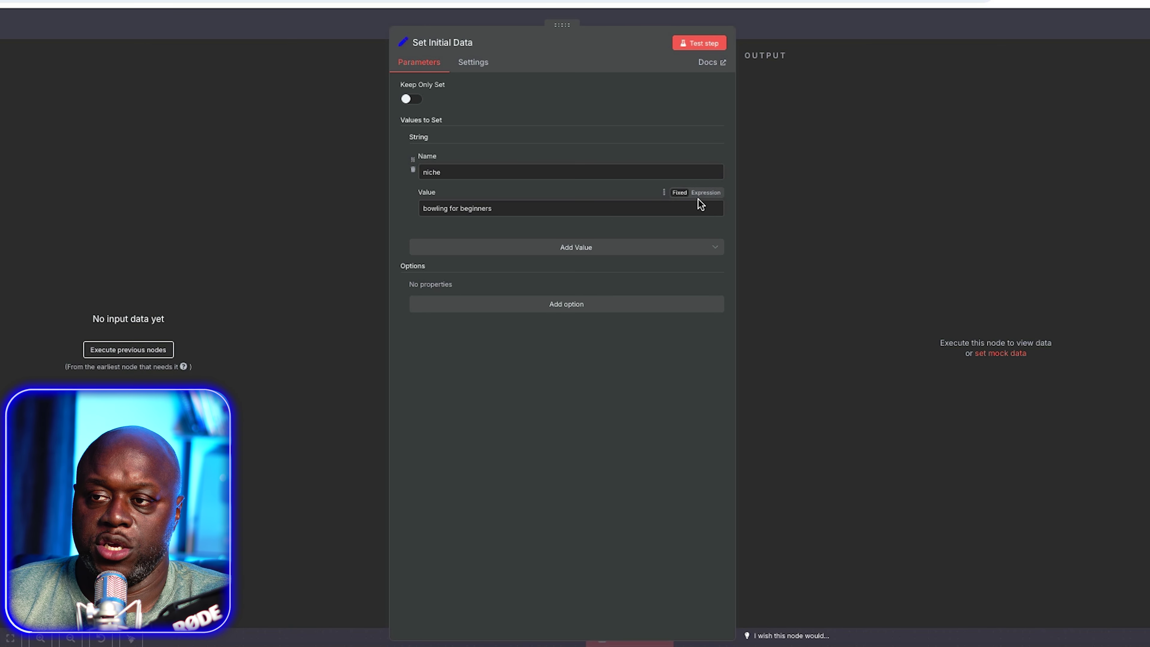
{"action": "triple_click", "coordinate": [536, 209]}
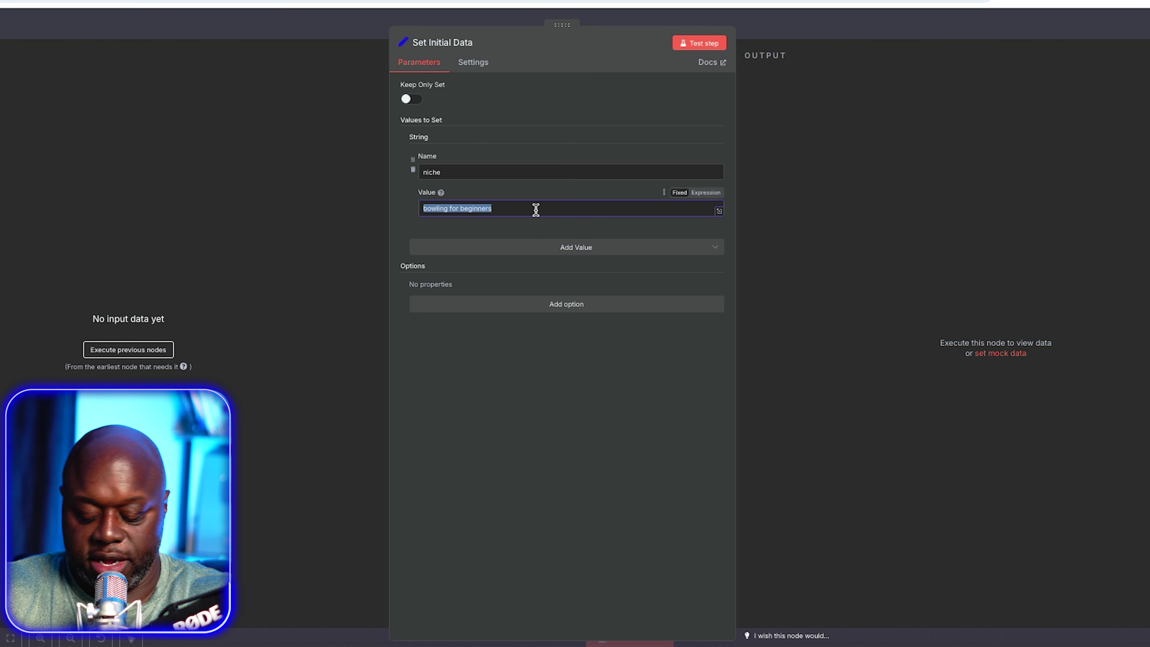
{"action": "type", "text": "basket weaving"}
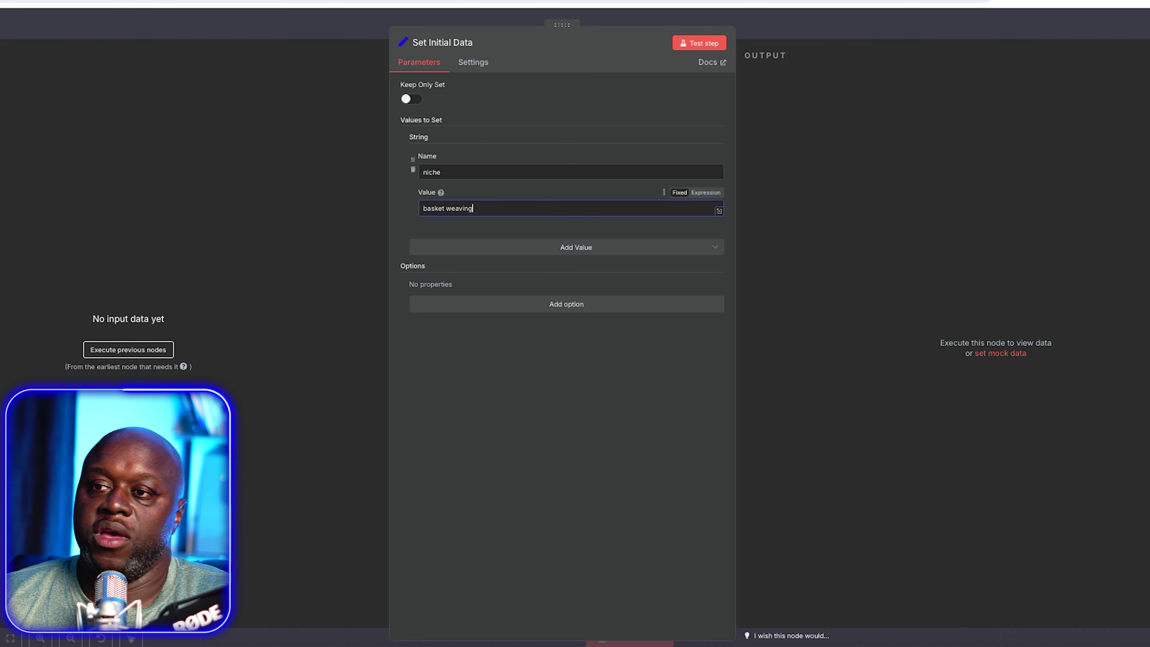
{"action": "left_click", "coordinate": [765, 36]}
{"action": "left_click", "coordinate": [1097, 26]}
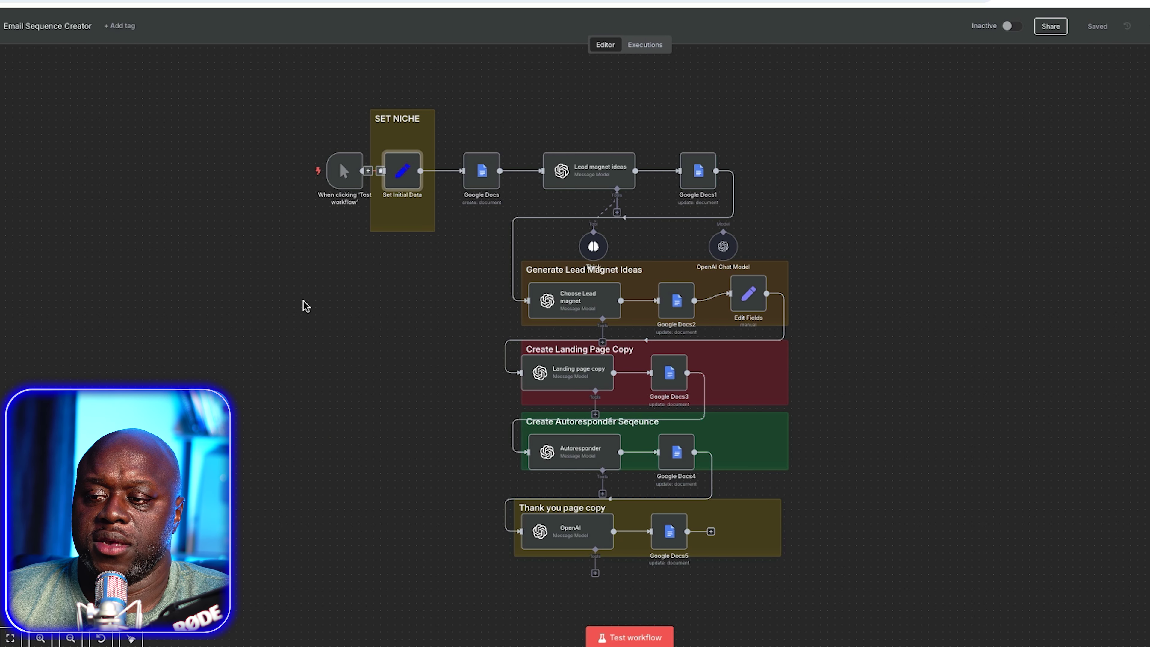
Step: Run the Email Sequence Creator workflow and open its generated basket weaving emails document in Google Docs
{"action": "left_click", "coordinate": [319, 176]}
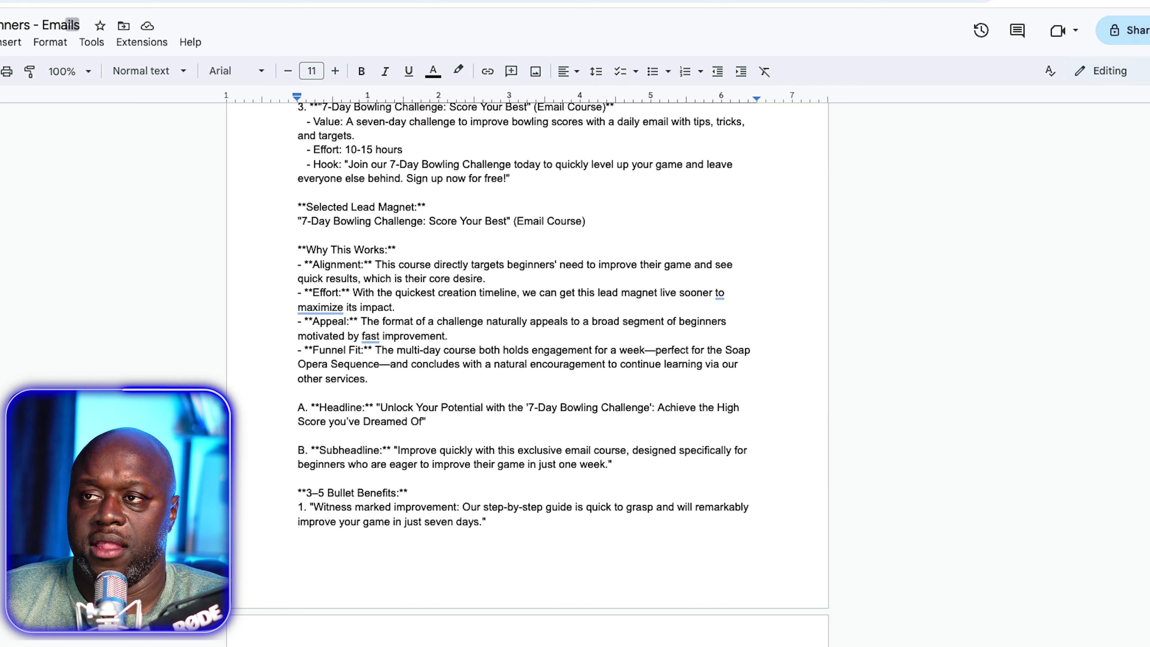
{"action": "left_click", "coordinate": [1, 34]}
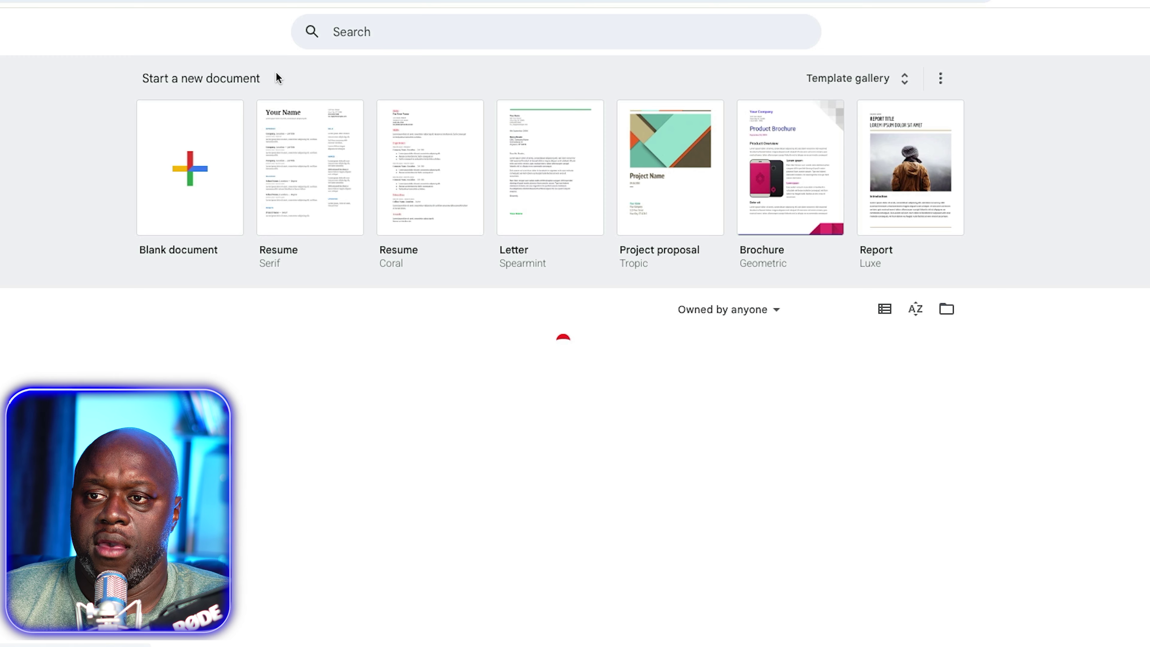
{"action": "left_click", "coordinate": [235, 407]}
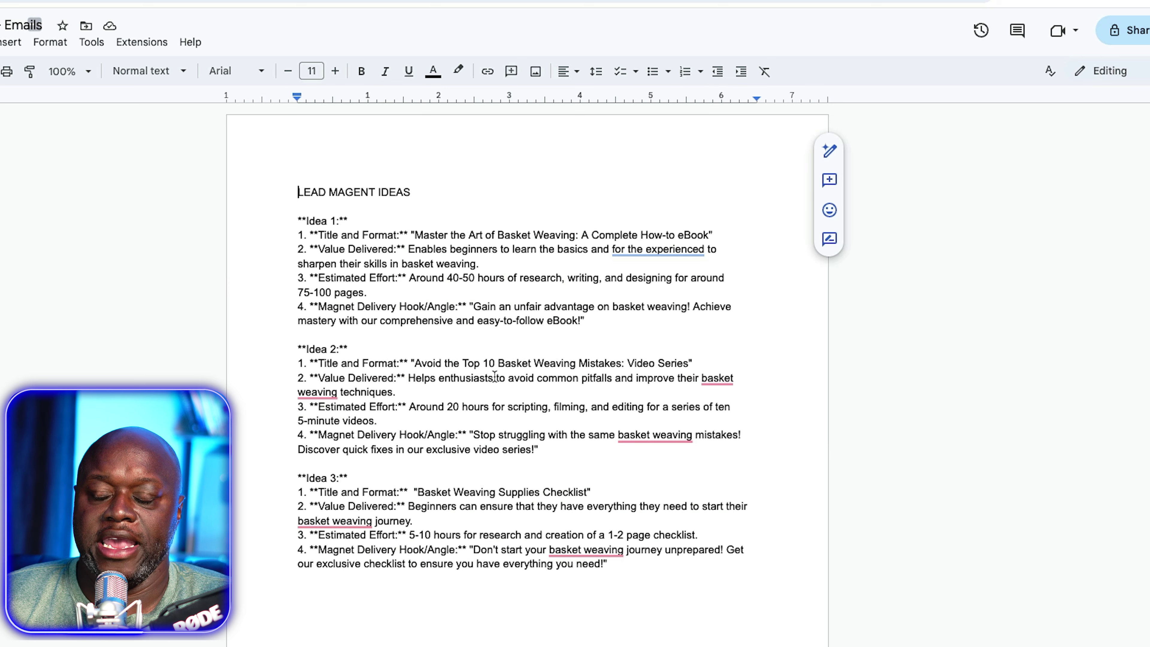
{"action": "scroll", "coordinate": [492, 372], "scroll_direction": "down", "scroll_amount": 2}
{"action": "scroll", "coordinate": [494, 377], "scroll_direction": "down", "scroll_amount": 5}
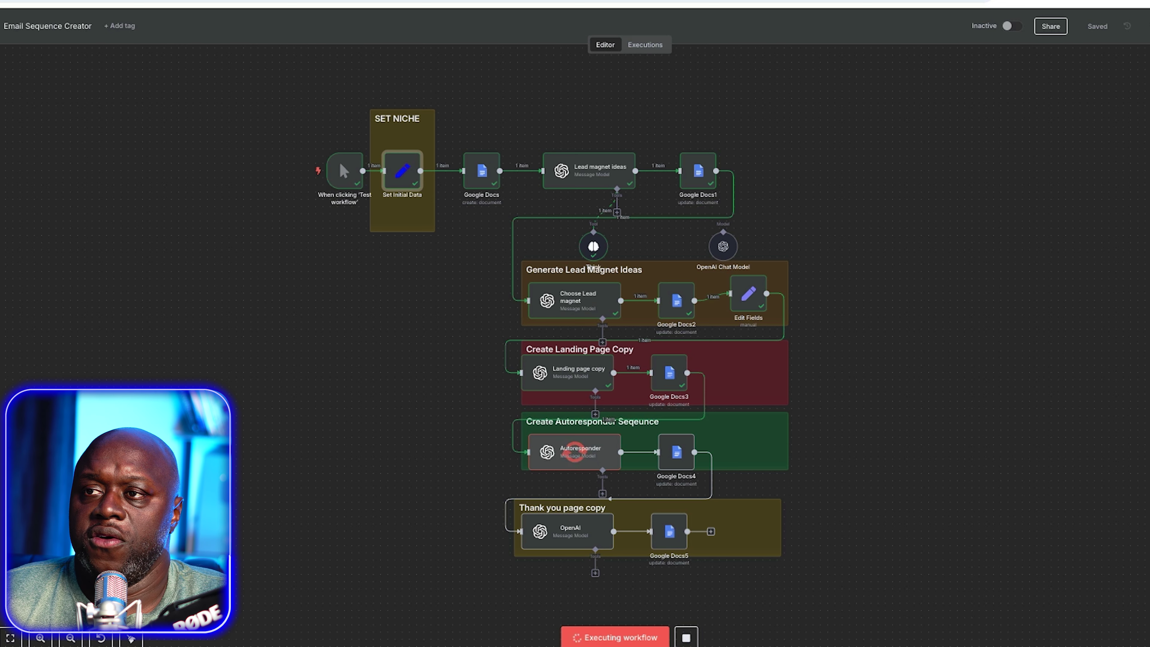
Step: Return to the basket weaving document and review its selected lead magnet and landing page sections
{"action": "left_click", "coordinate": [375, 1]}
{"action": "scroll", "coordinate": [479, 246], "scroll_direction": "down", "scroll_amount": 8}
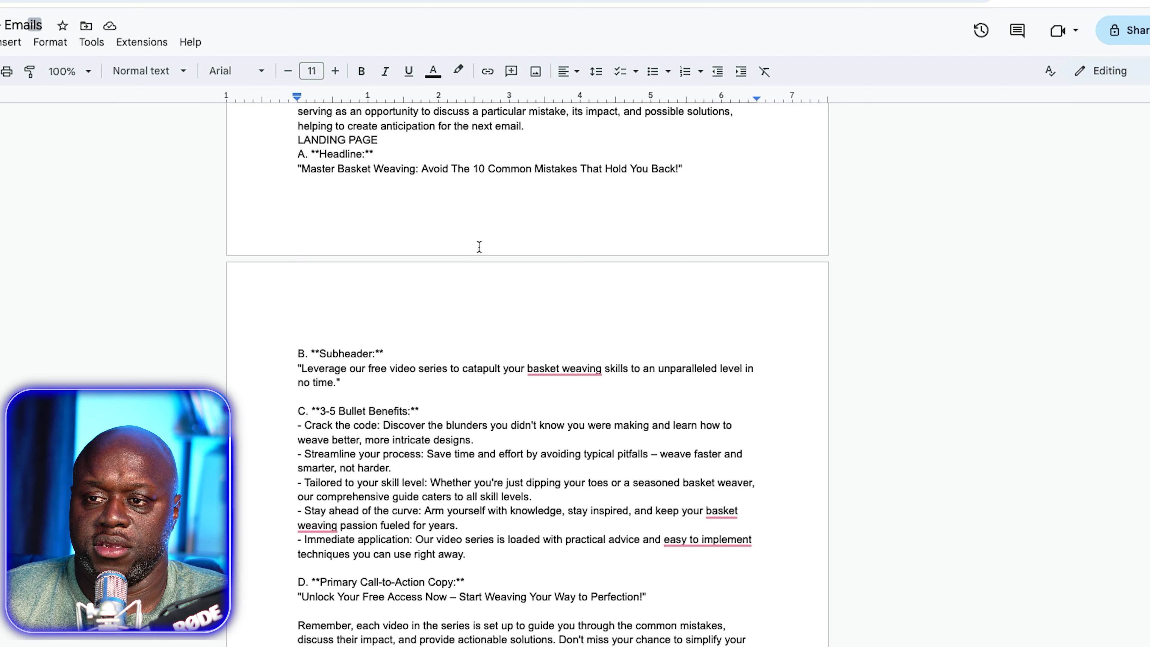
{"action": "scroll", "coordinate": [478, 247], "scroll_direction": "down", "scroll_amount": 3}
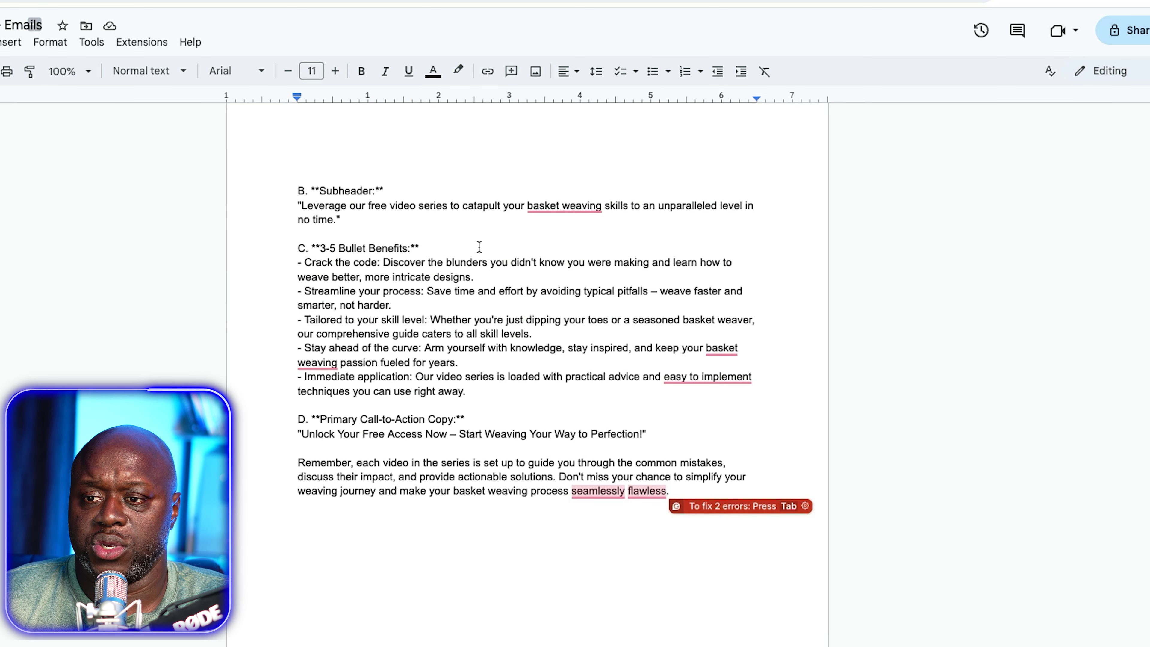
{"action": "scroll", "coordinate": [478, 246], "scroll_direction": "up", "scroll_amount": 11}
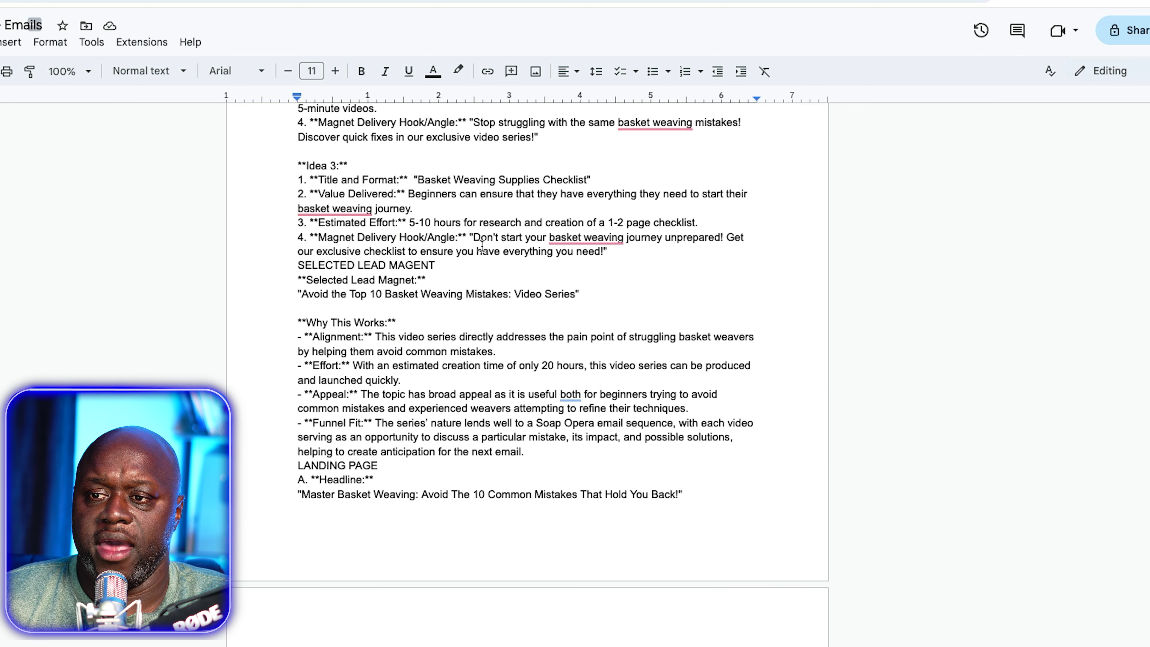
{"action": "scroll", "coordinate": [481, 244], "scroll_direction": "down", "scroll_amount": 7}
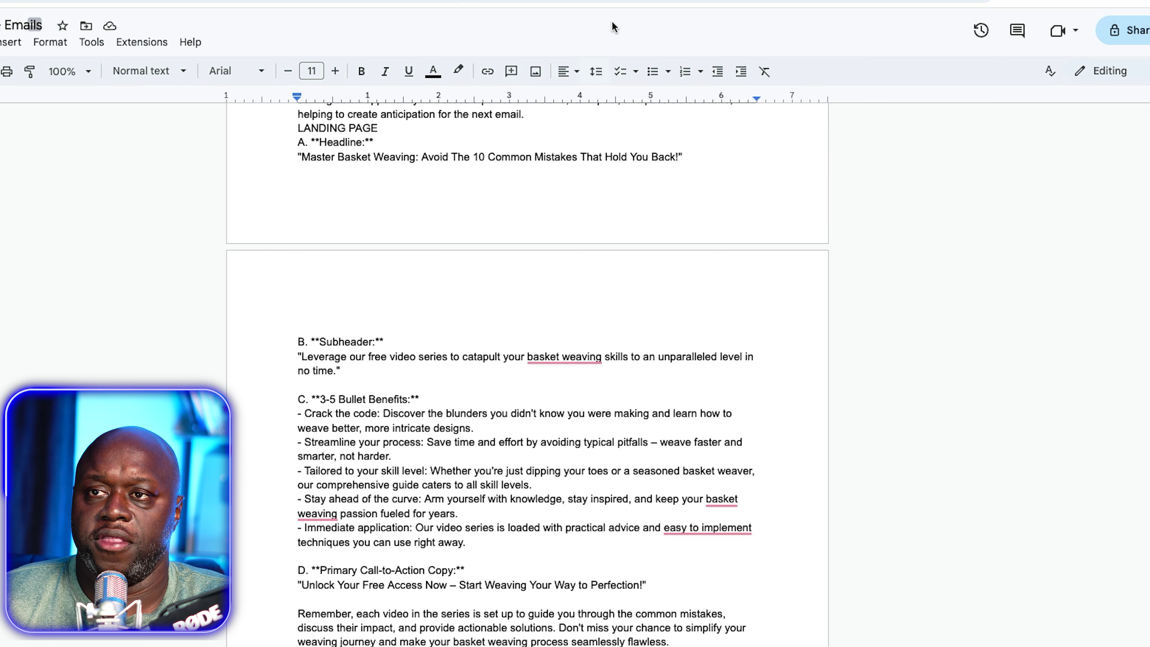
Step: Glance at the Bordcast Emails workflow and review the daily autoresponder emails in the basket weaving document
{"action": "left_click", "coordinate": [370, 1]}
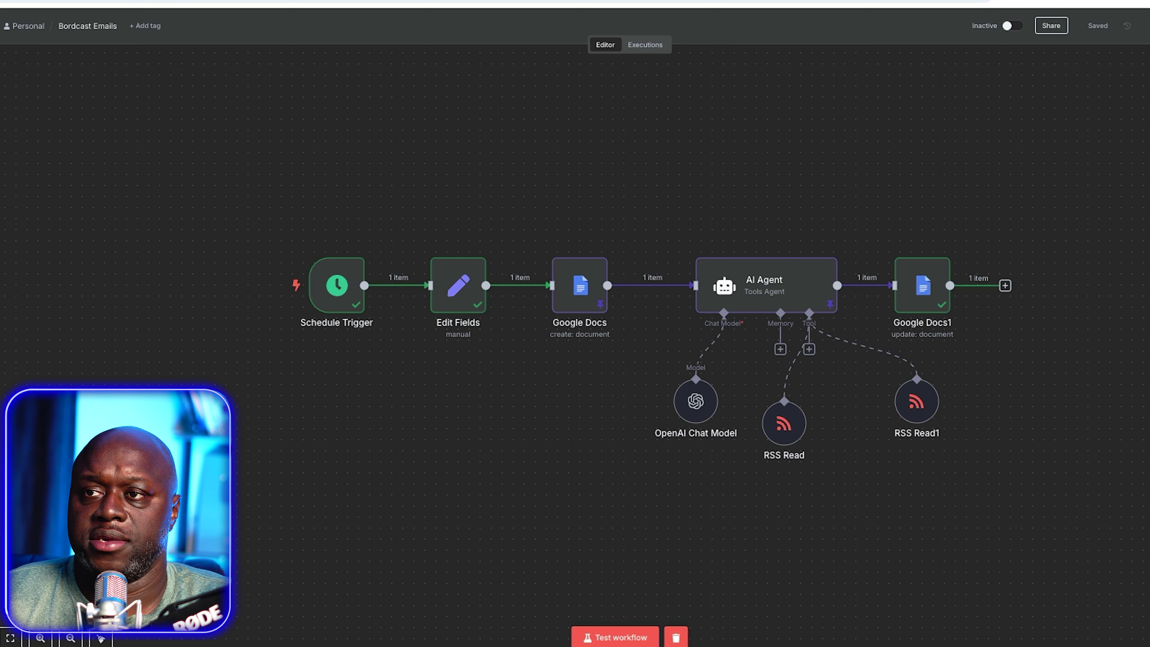
{"action": "left_click", "coordinate": [457, 1]}
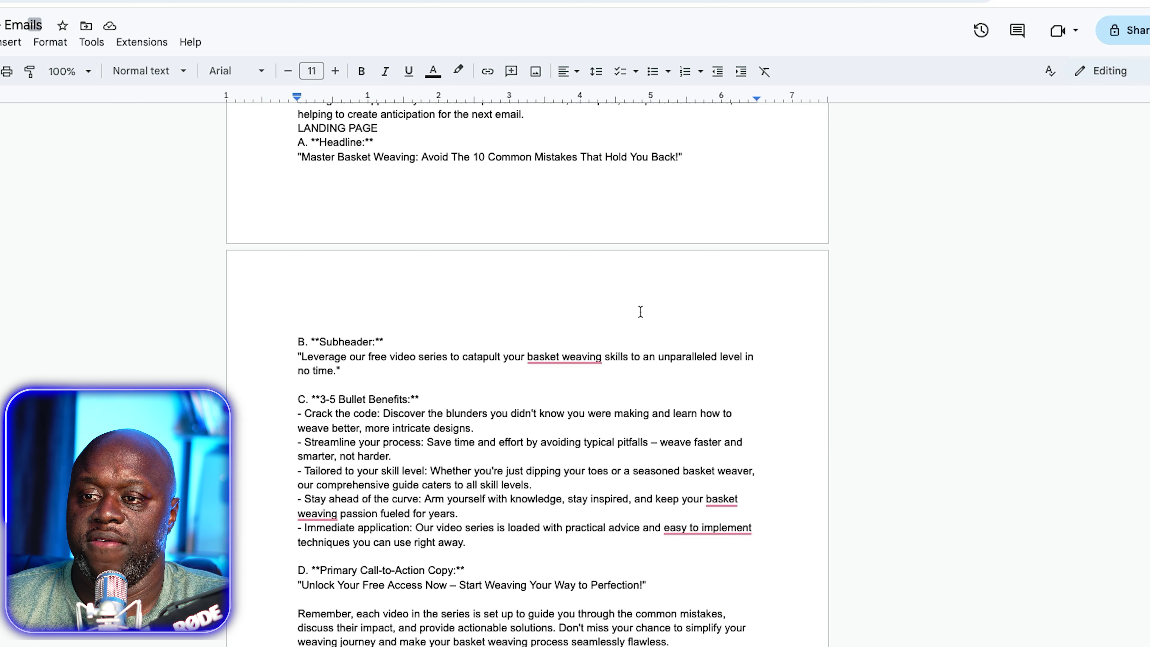
{"action": "scroll", "coordinate": [590, 308], "scroll_direction": "down", "scroll_amount": 12}
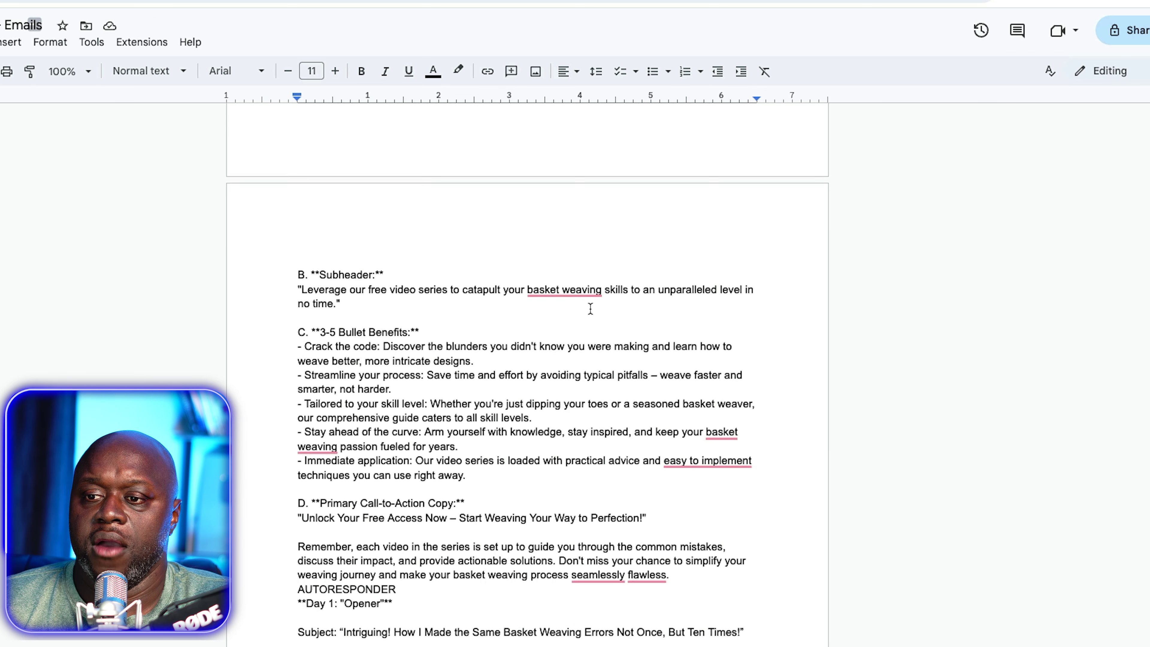
{"action": "scroll", "coordinate": [590, 308], "scroll_direction": "down", "scroll_amount": 3}
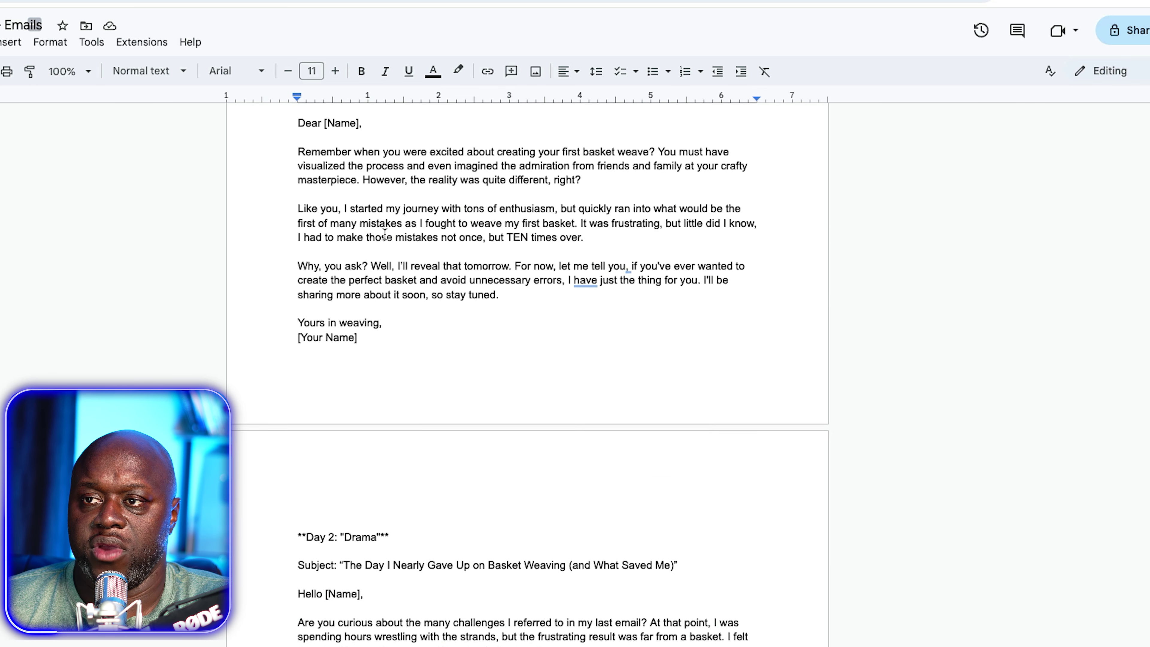
{"action": "scroll", "coordinate": [436, 233], "scroll_direction": "up", "scroll_amount": 5}
{"action": "scroll", "coordinate": [436, 233], "scroll_direction": "up", "scroll_amount": 3}
{"action": "scroll", "coordinate": [438, 233], "scroll_direction": "up", "scroll_amount": 4}
{"action": "scroll", "coordinate": [437, 234], "scroll_direction": "down", "scroll_amount": 20}
{"action": "scroll", "coordinate": [438, 233], "scroll_direction": "down", "scroll_amount": 15}
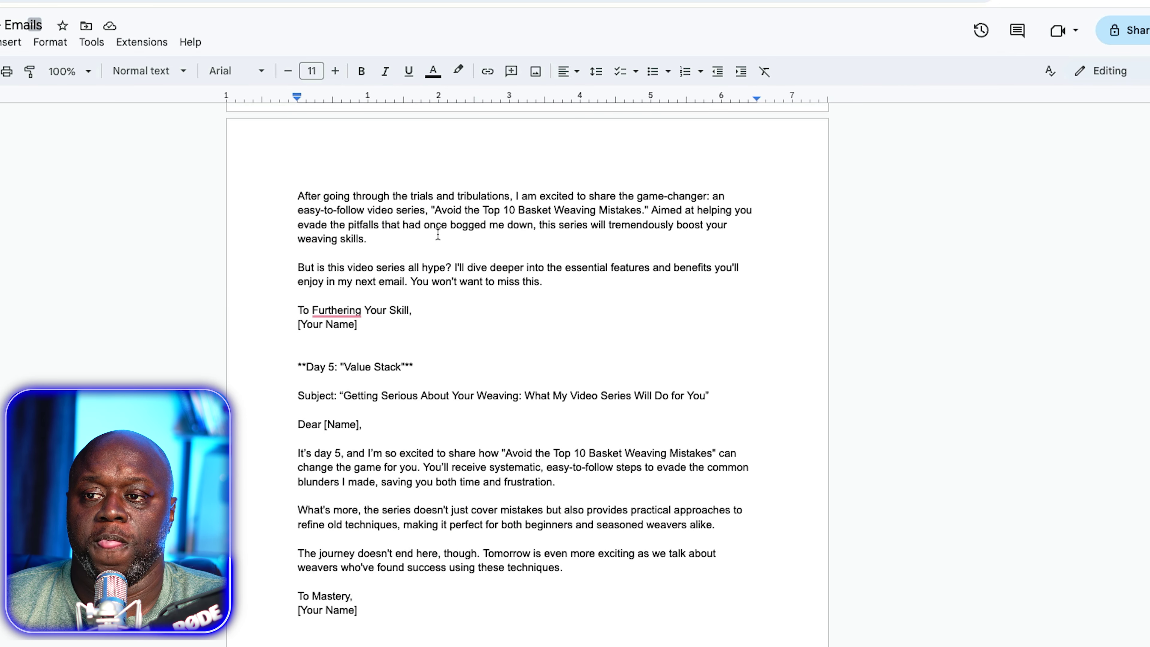
Step: Review the thank you page copy and affiliate product pitches at the end of the basket weaving document
{"action": "scroll", "coordinate": [438, 234], "scroll_direction": "down", "scroll_amount": 10}
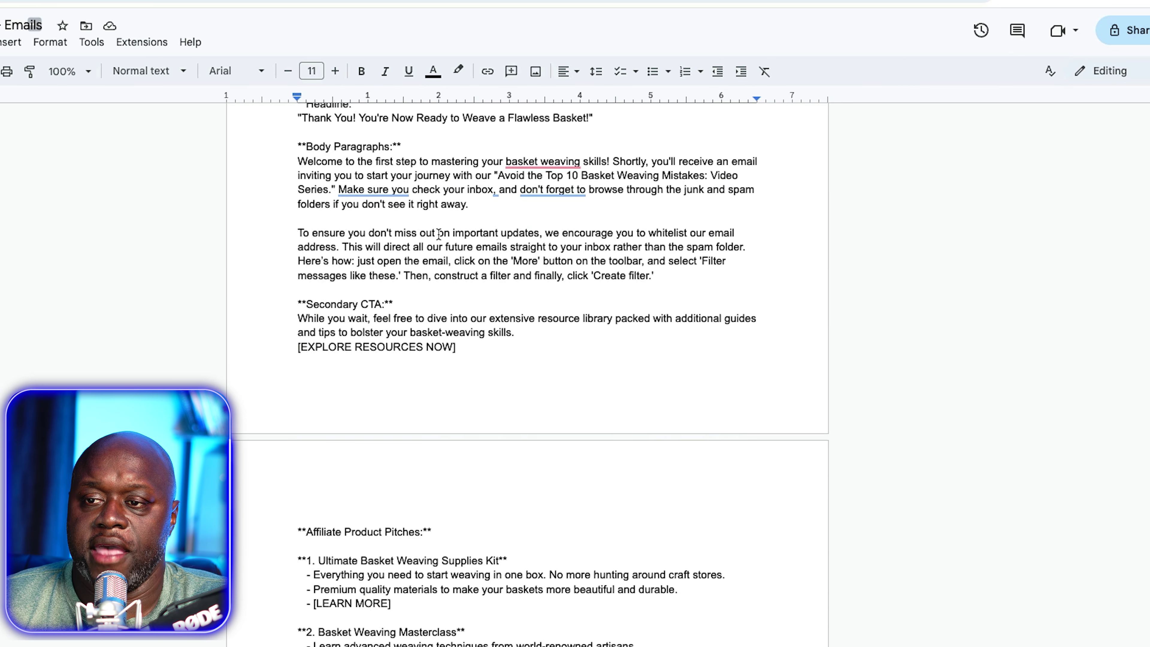
{"action": "scroll", "coordinate": [449, 234], "scroll_direction": "up", "scroll_amount": 3}
{"action": "scroll", "coordinate": [451, 236], "scroll_direction": "up", "scroll_amount": 1}
{"action": "scroll", "coordinate": [450, 235], "scroll_direction": "down", "scroll_amount": 10}
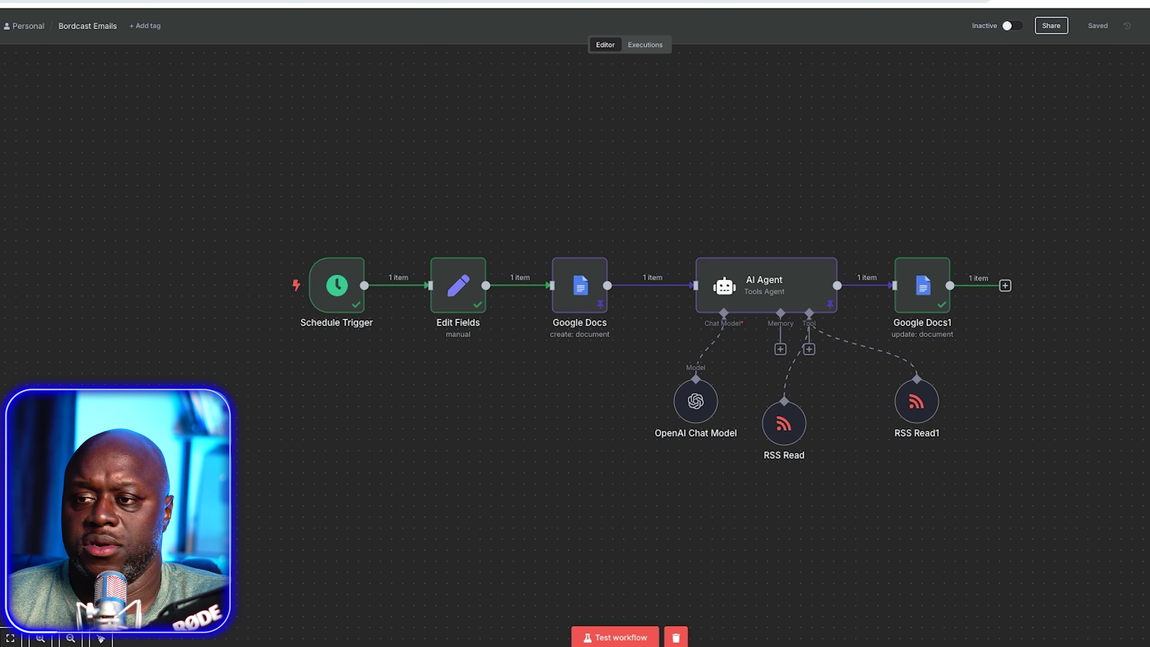
Step: In the Bordcast Emails workflow, set the Niche value of the Edit Fields node to "auto detailing" and test the workflow
{"action": "mouse_move", "coordinate": [449, 295]}
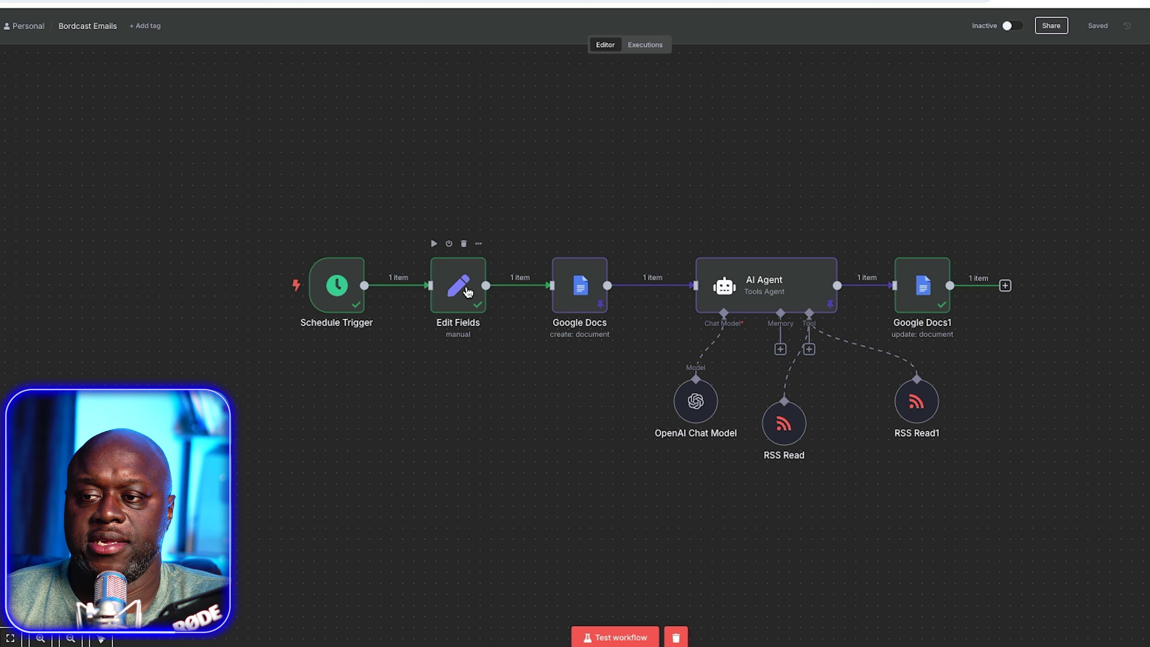
{"action": "mouse_move", "coordinate": [590, 297]}
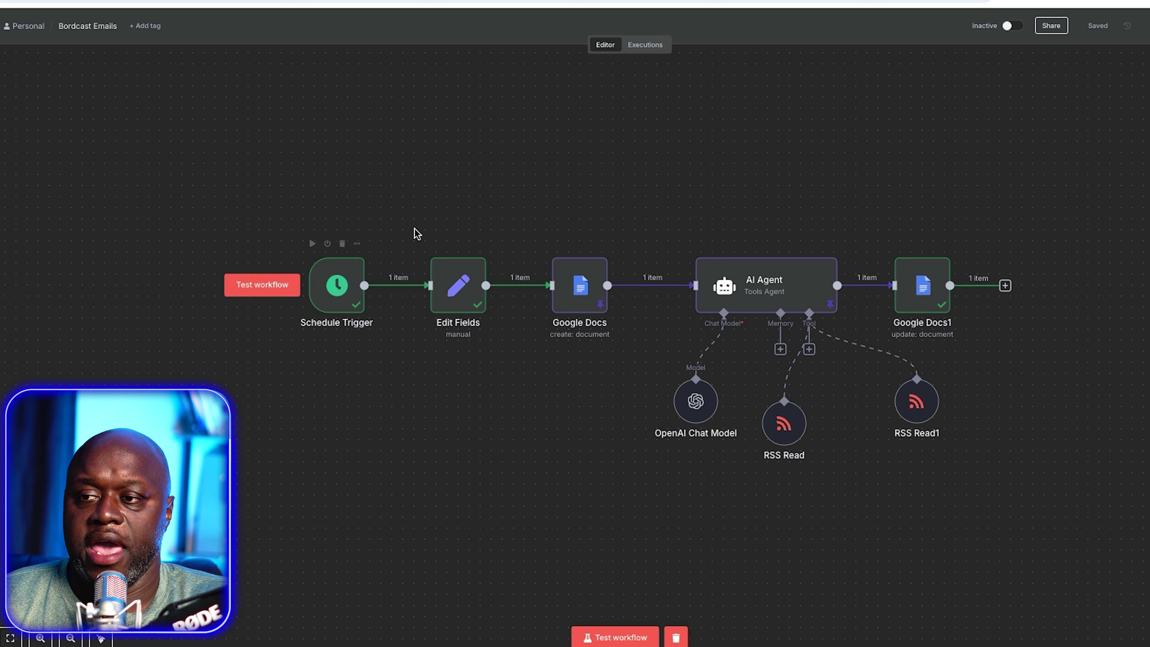
{"action": "mouse_move", "coordinate": [552, 297]}
{"action": "mouse_move", "coordinate": [772, 276]}
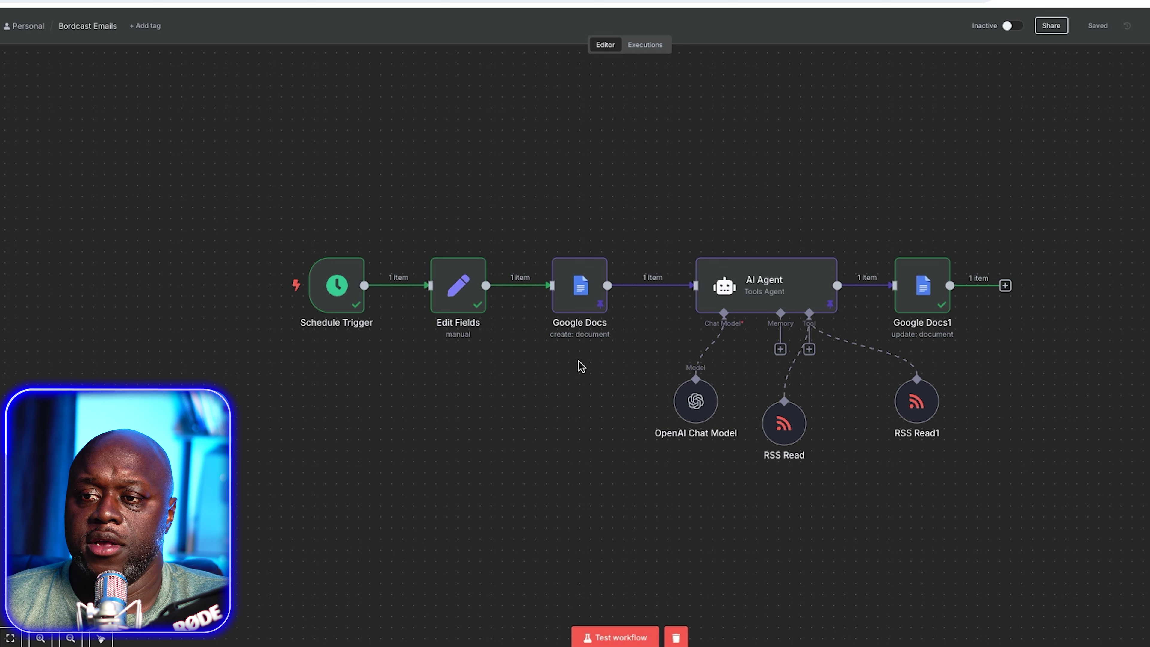
{"action": "double_click", "coordinate": [459, 290]}
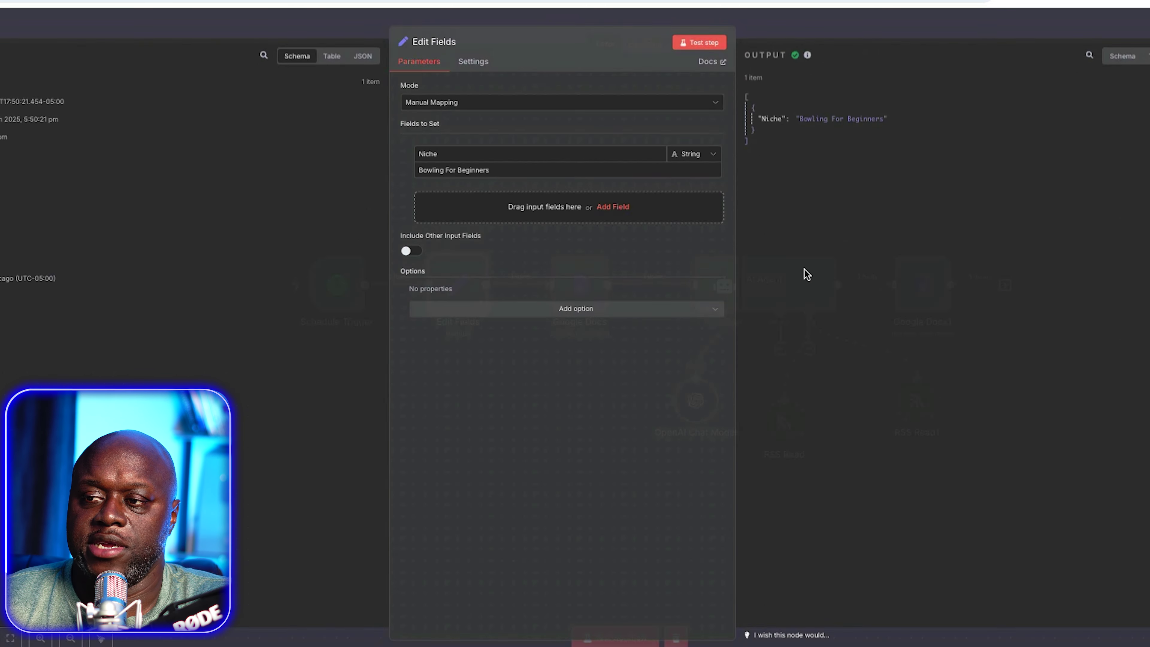
{"action": "triple_click", "coordinate": [537, 170]}
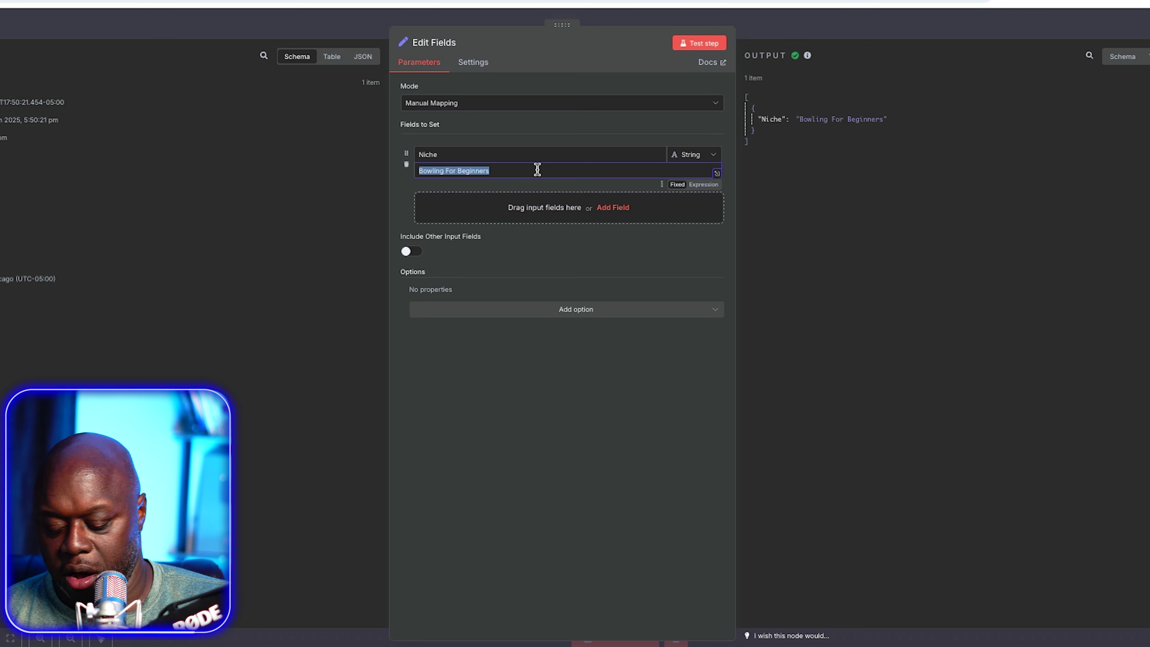
{"action": "type", "text": "auto detailing"}
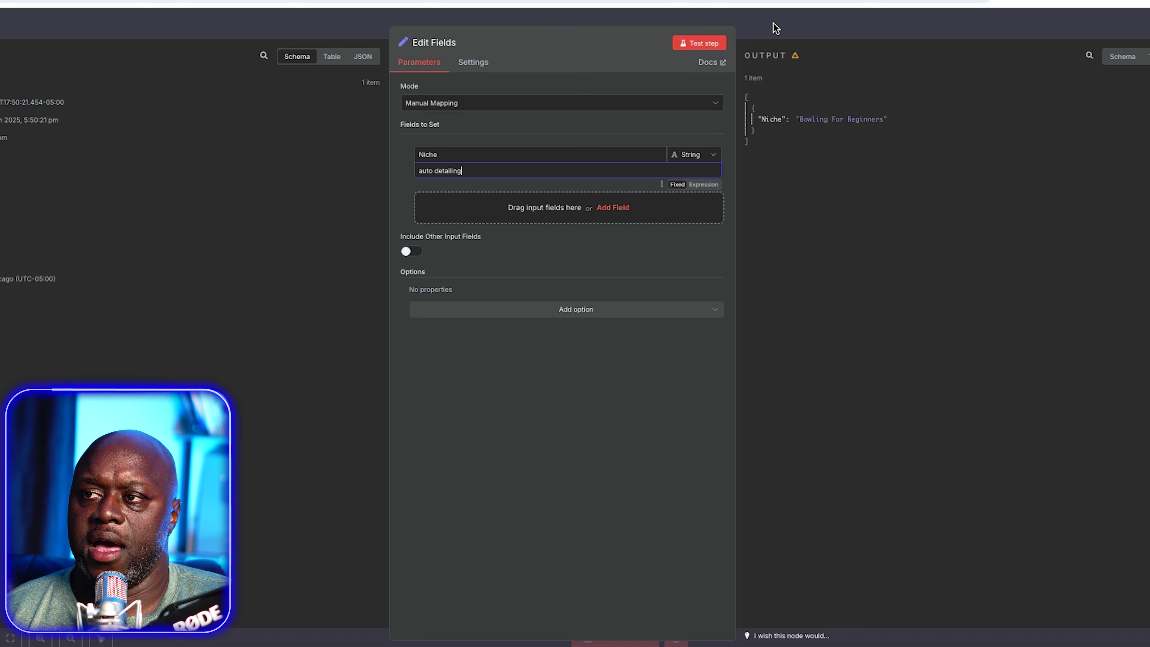
{"action": "left_click", "coordinate": [772, 29]}
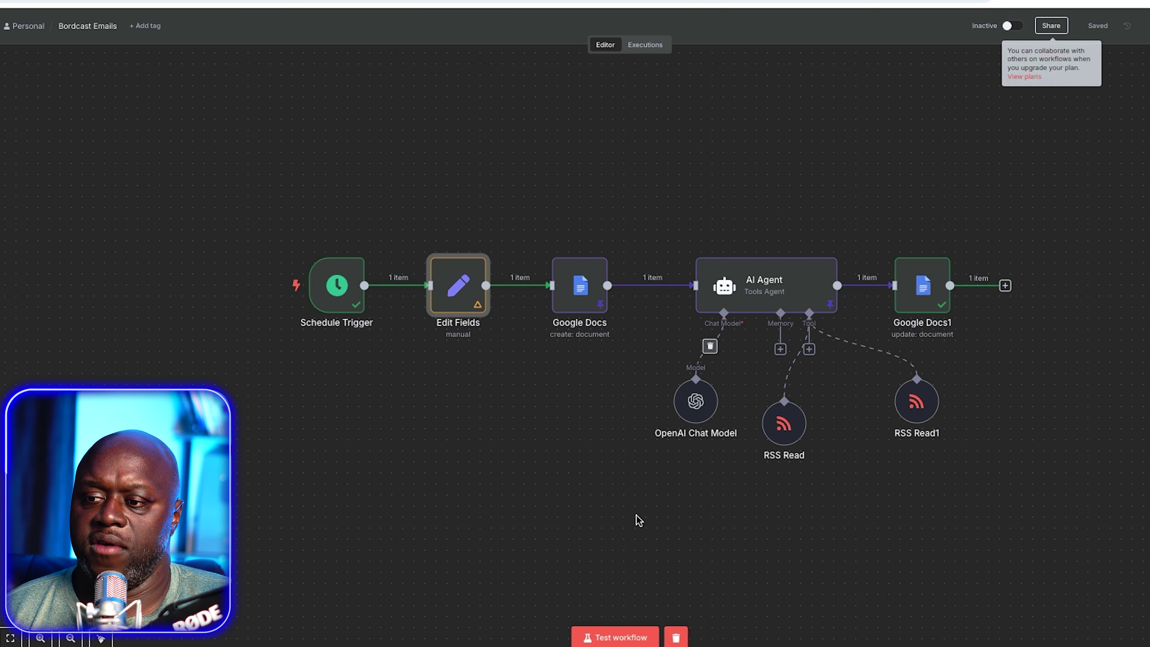
{"action": "left_click", "coordinate": [632, 636]}
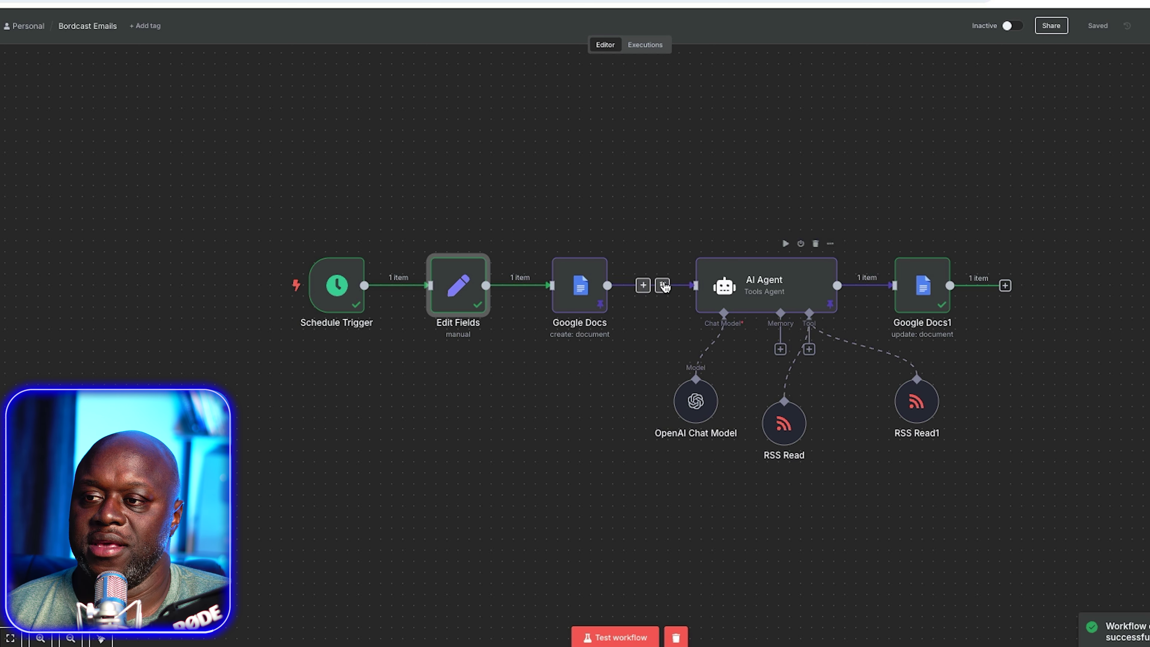
Step: Unpin the data on the AI Agent and first Google Docs nodes and test the workflow again
{"action": "left_click", "coordinate": [833, 286]}
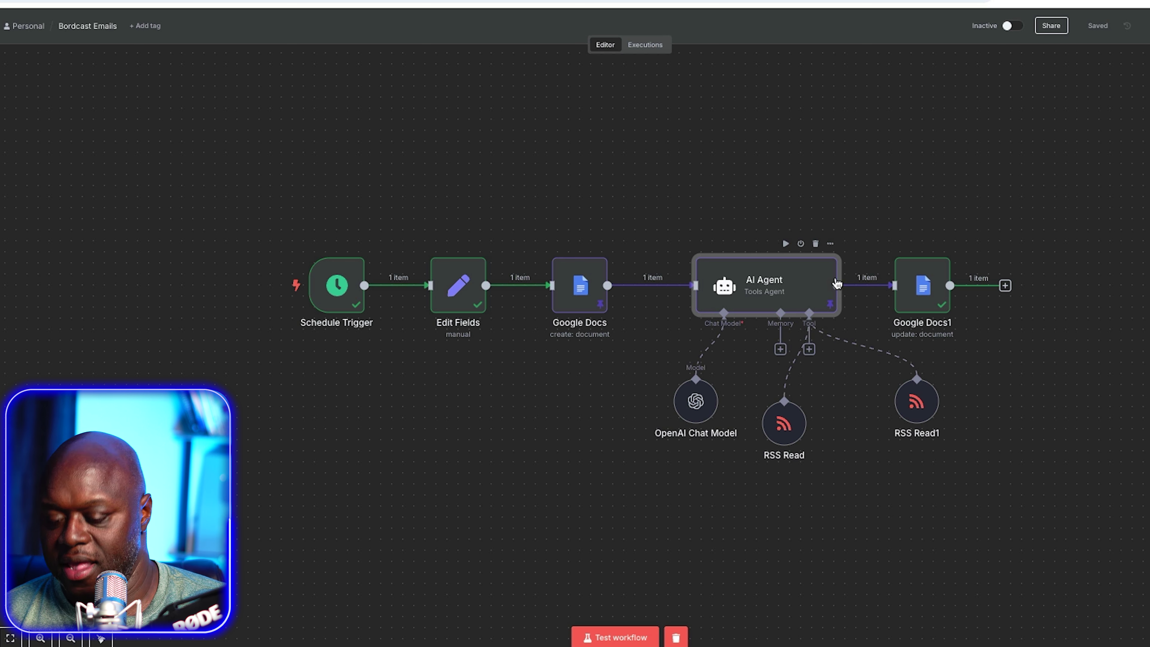
{"action": "key", "text": "p"}
{"action": "left_click", "coordinate": [580, 291]}
{"action": "key", "text": "p"}
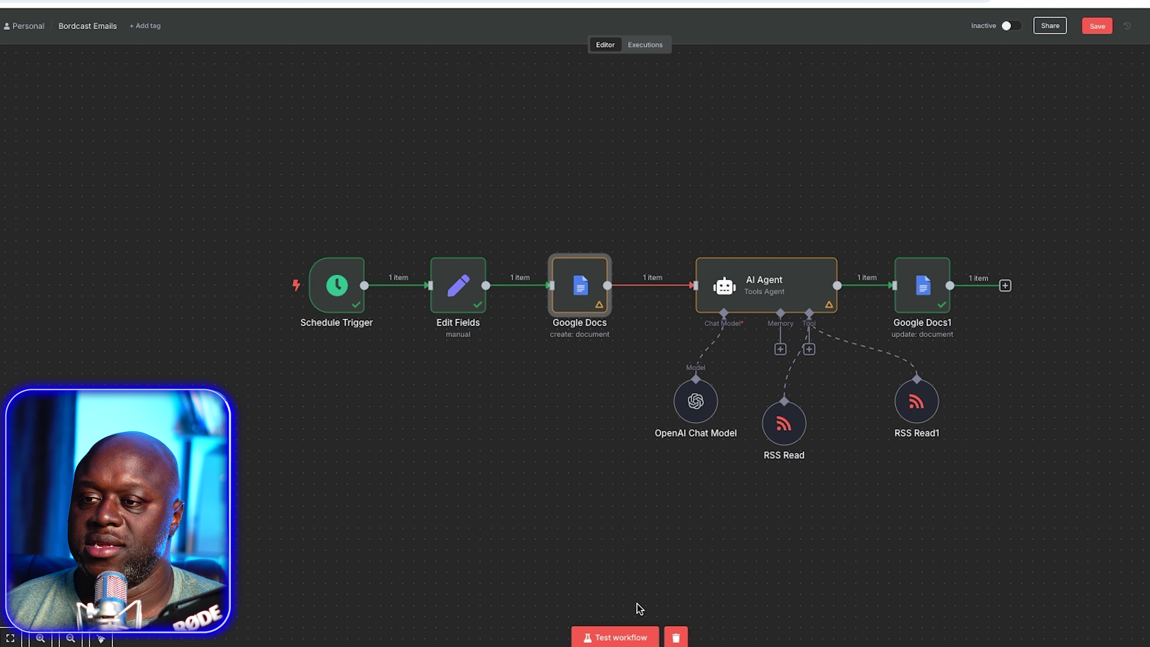
{"action": "left_click", "coordinate": [607, 636]}
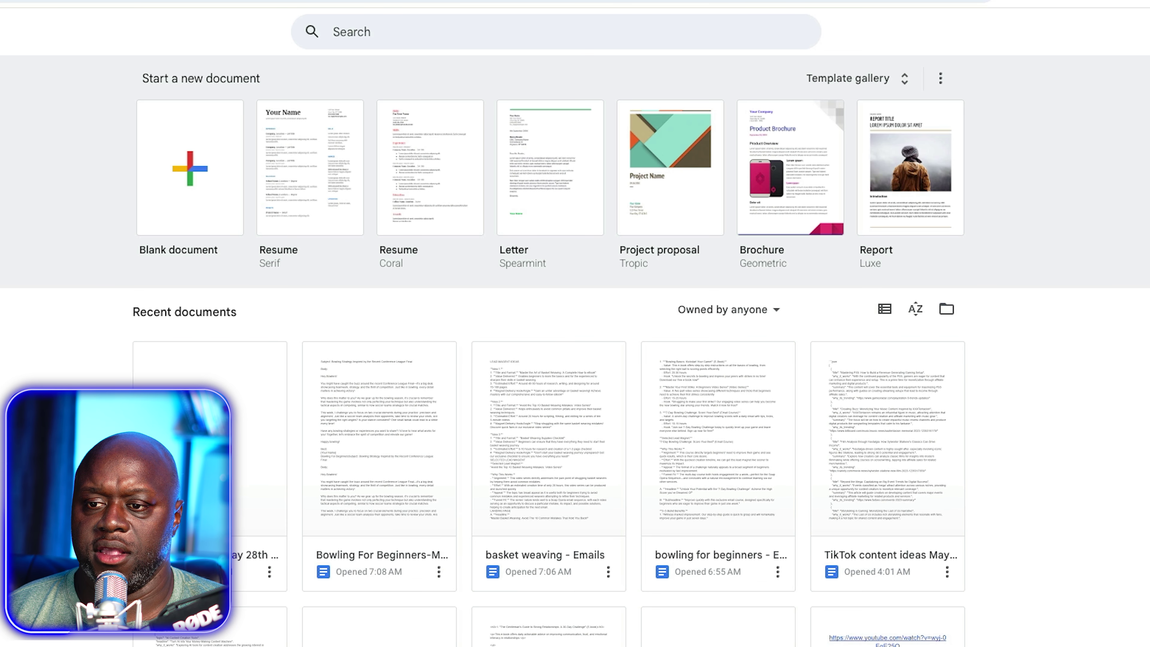
Step: Open the newly generated auto detailing email in Google Docs and check it alongside the finished workflow run
{"action": "left_click", "coordinate": [238, 492]}
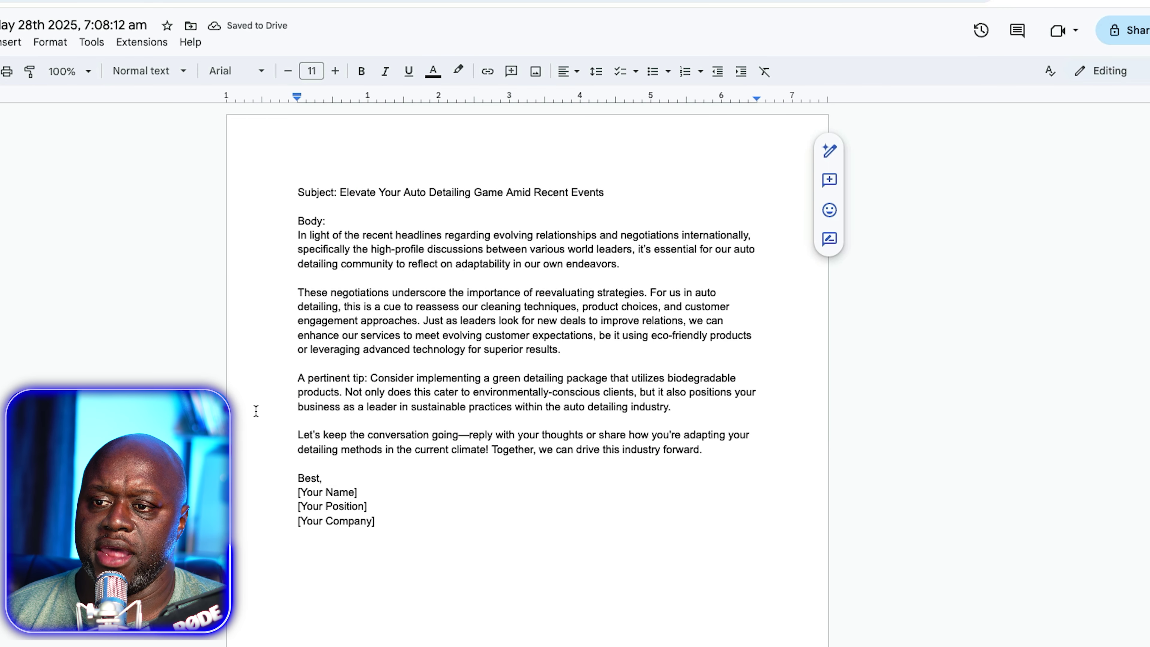
{"action": "left_click", "coordinate": [521, 1]}
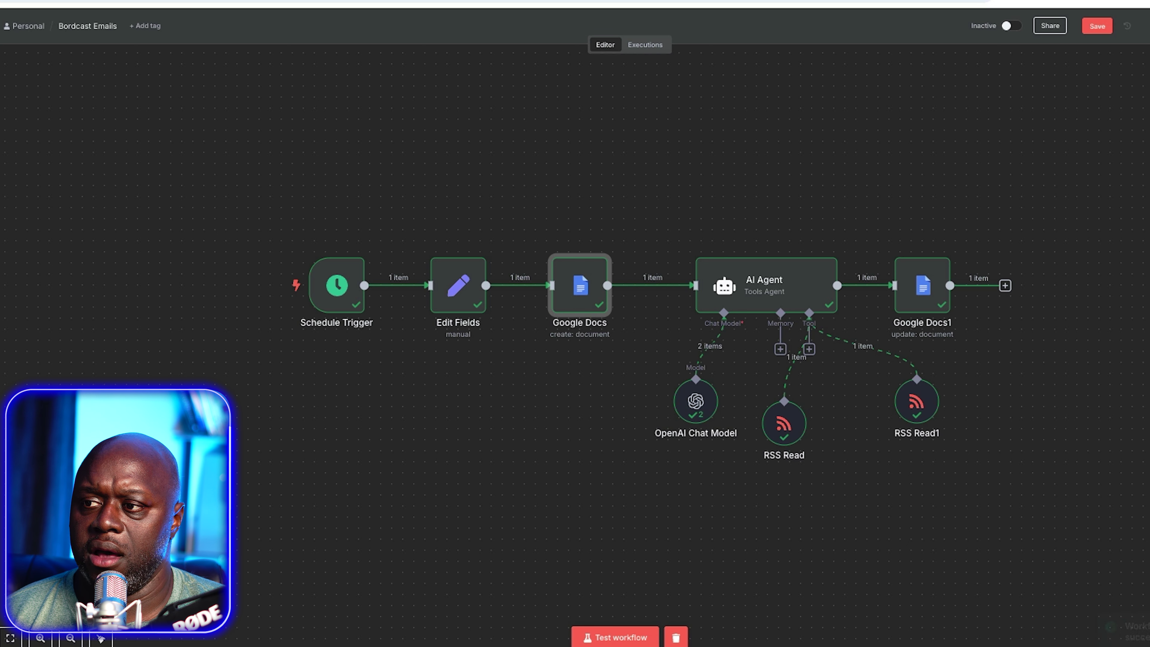
{"action": "left_click", "coordinate": [520, 1]}
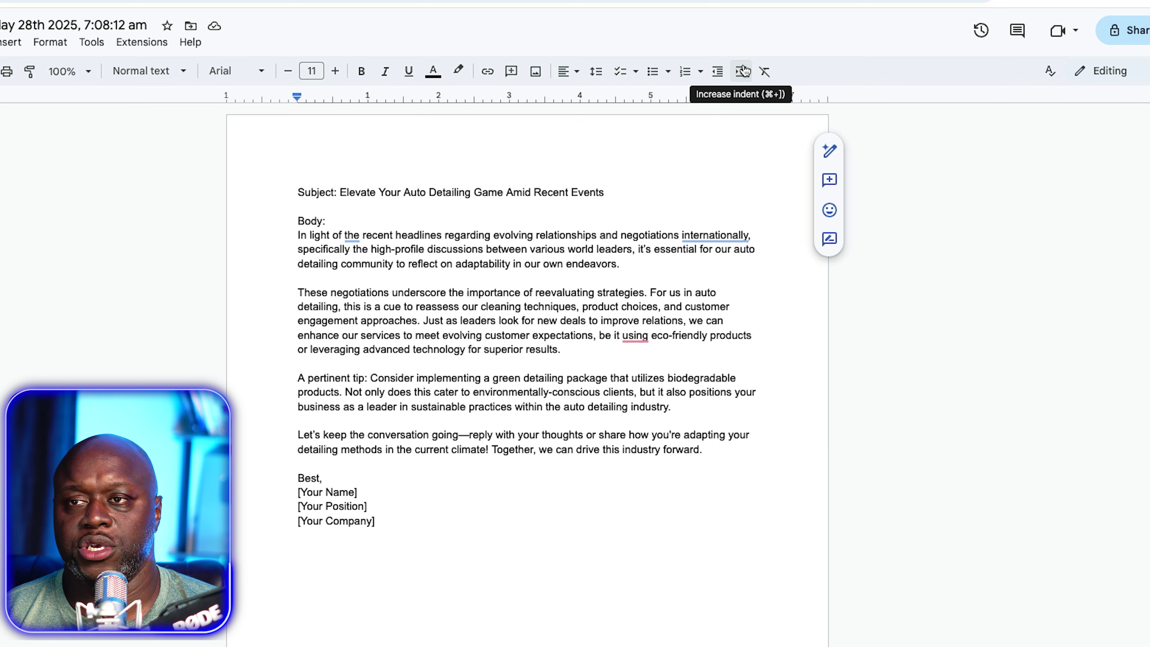
Step: Look over the finished Bordcast Emails and Email Sequence Creator workflows
{"action": "left_click", "coordinate": [675, 1]}
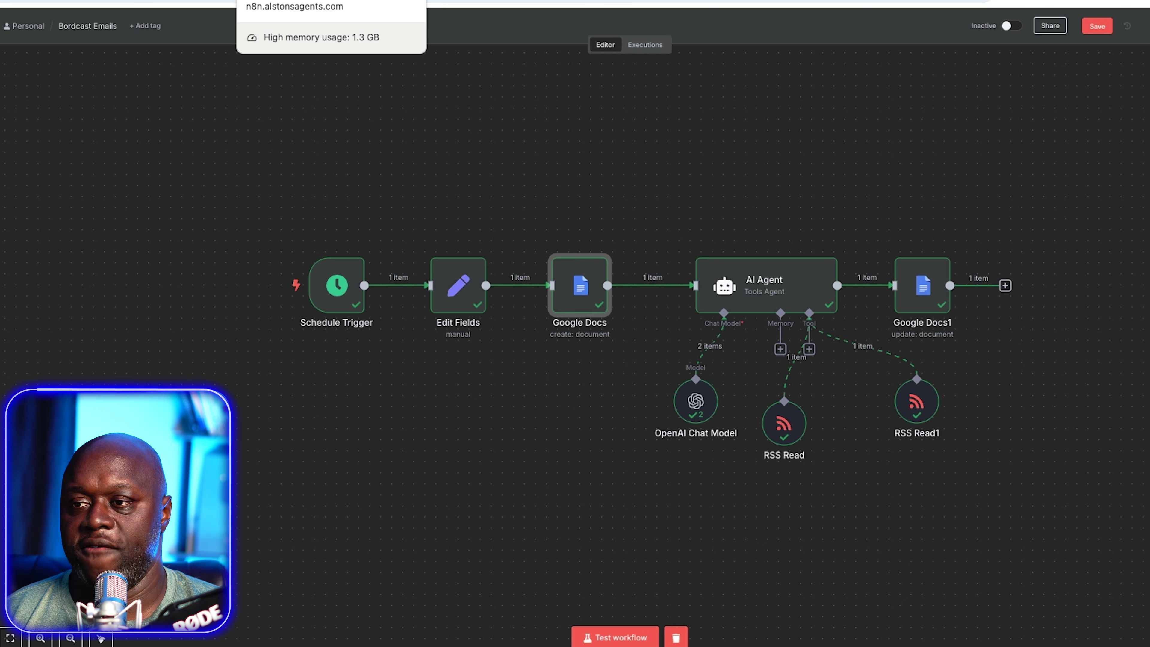
{"action": "left_click_drag", "start_coordinate": [281, 1], "coordinate": [1, 70]}
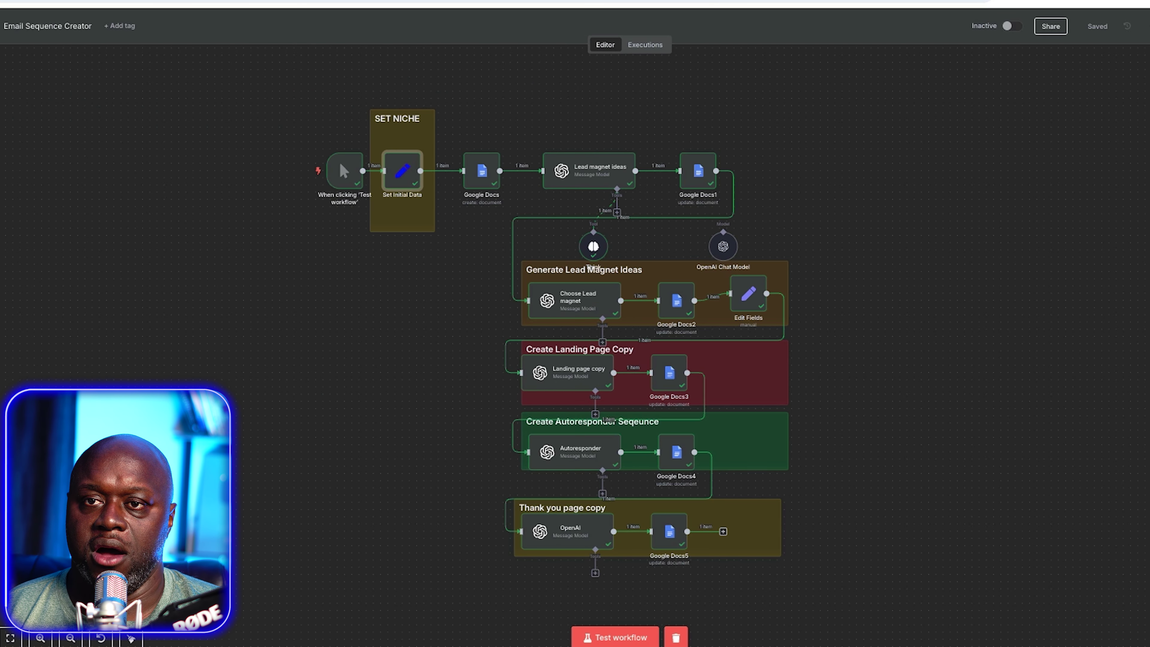
{"action": "right_click", "coordinate": [1, 44]}
{"action": "left_click", "coordinate": [1, 55]}
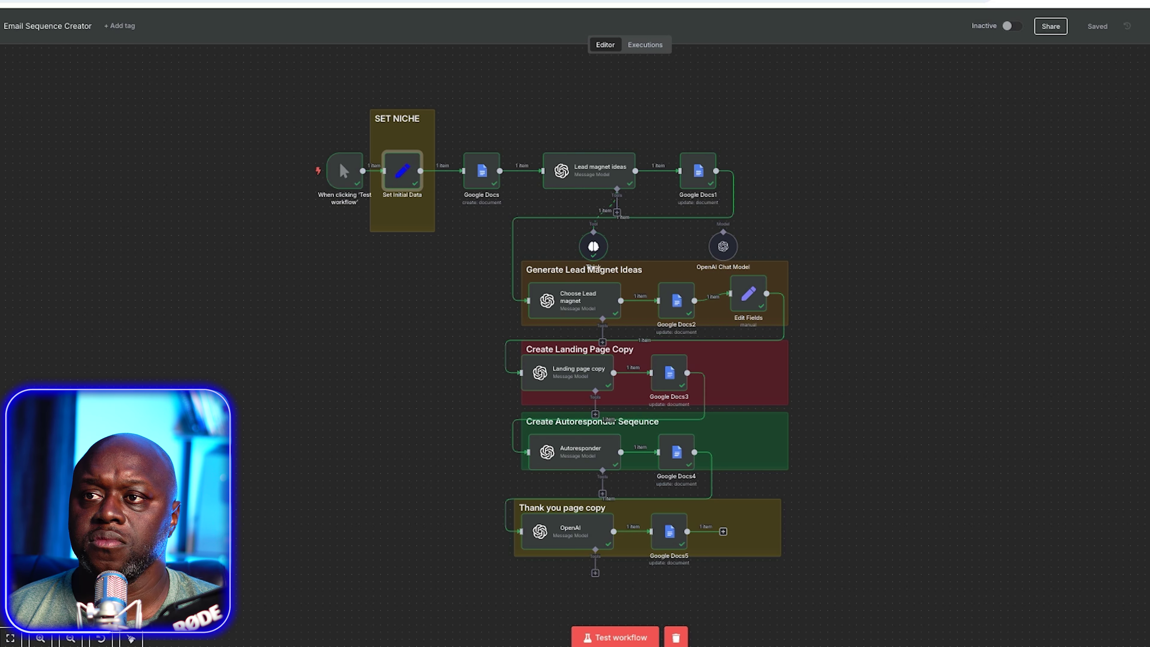
Step: Create a new workflow from the workflow overview and name it "Bodcast emails"
{"action": "key", "text": "ctrl+Tab"}
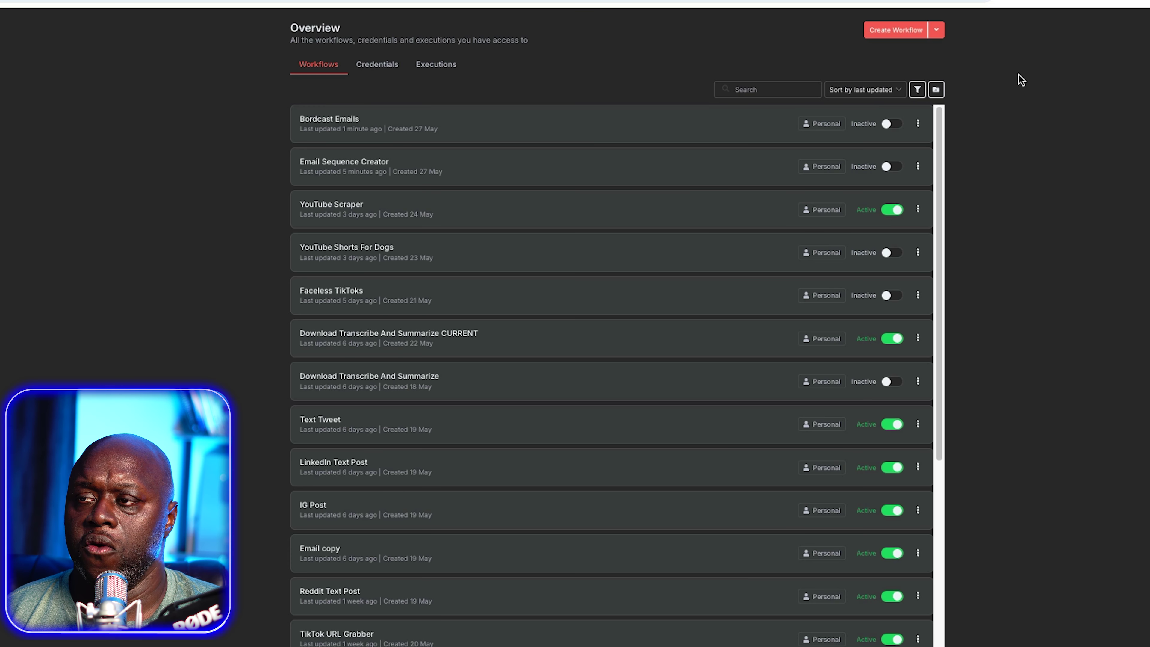
{"action": "left_click", "coordinate": [891, 30]}
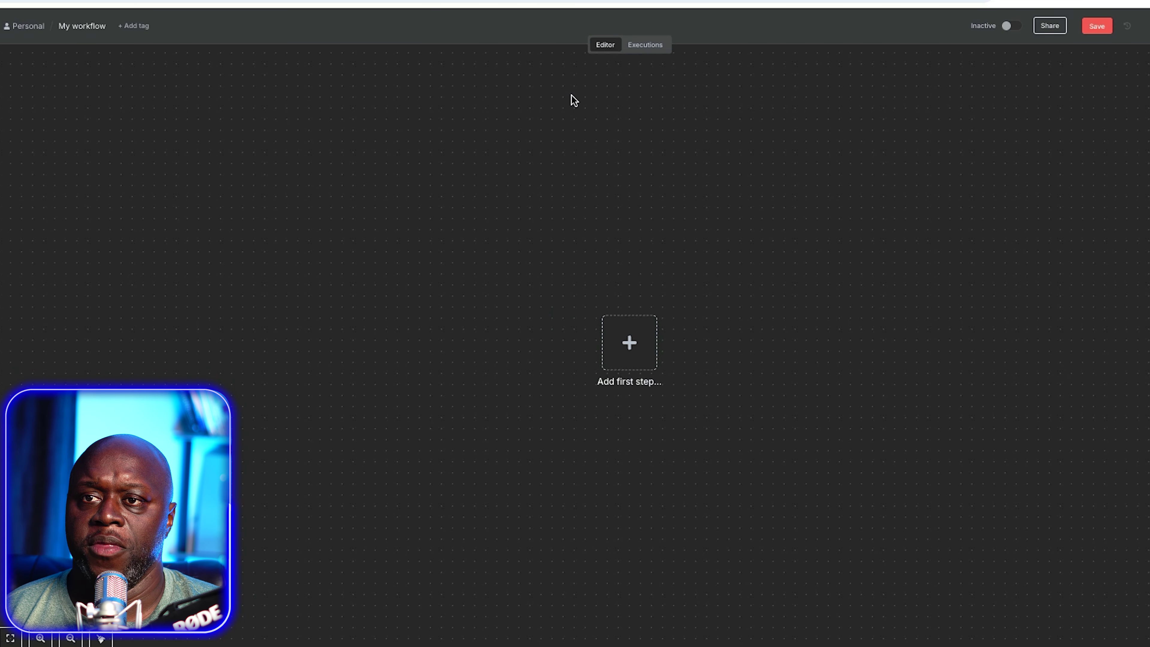
{"action": "left_click", "coordinate": [87, 22]}
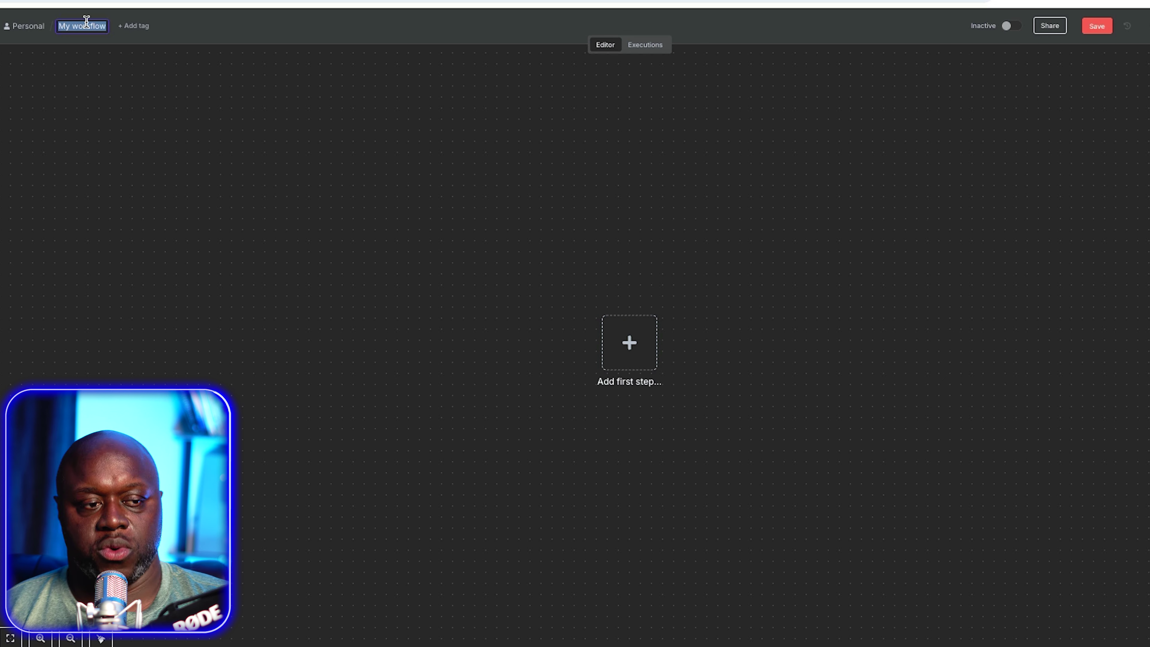
{"action": "type", "text": "Bo"}
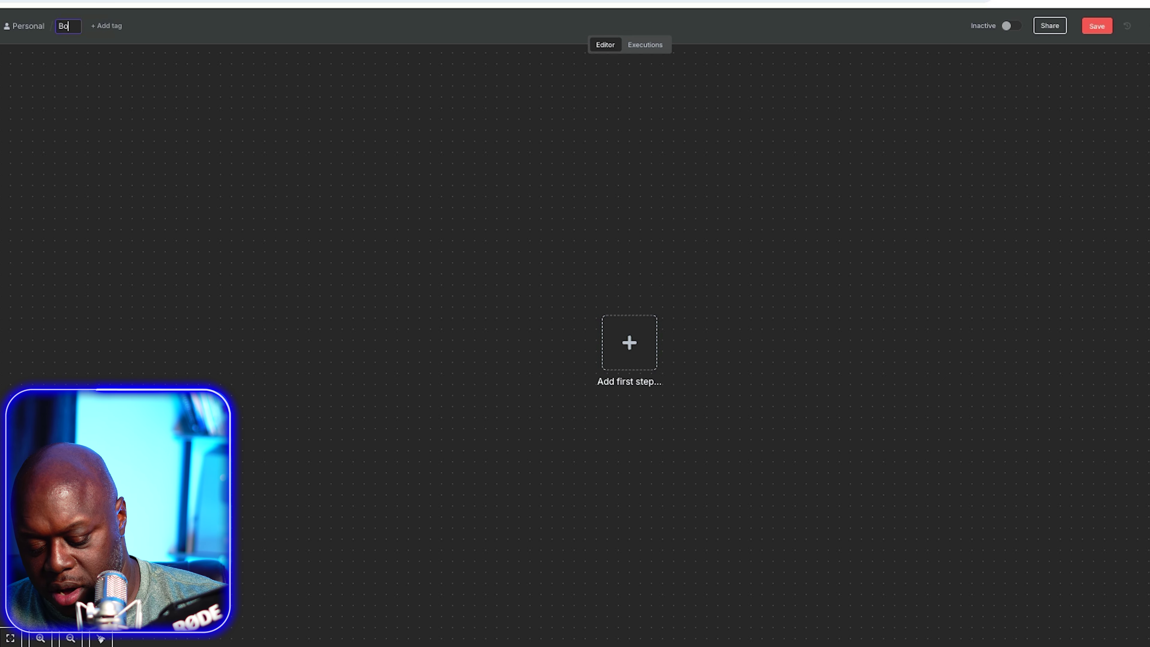
{"action": "type", "text": "dcast e"}
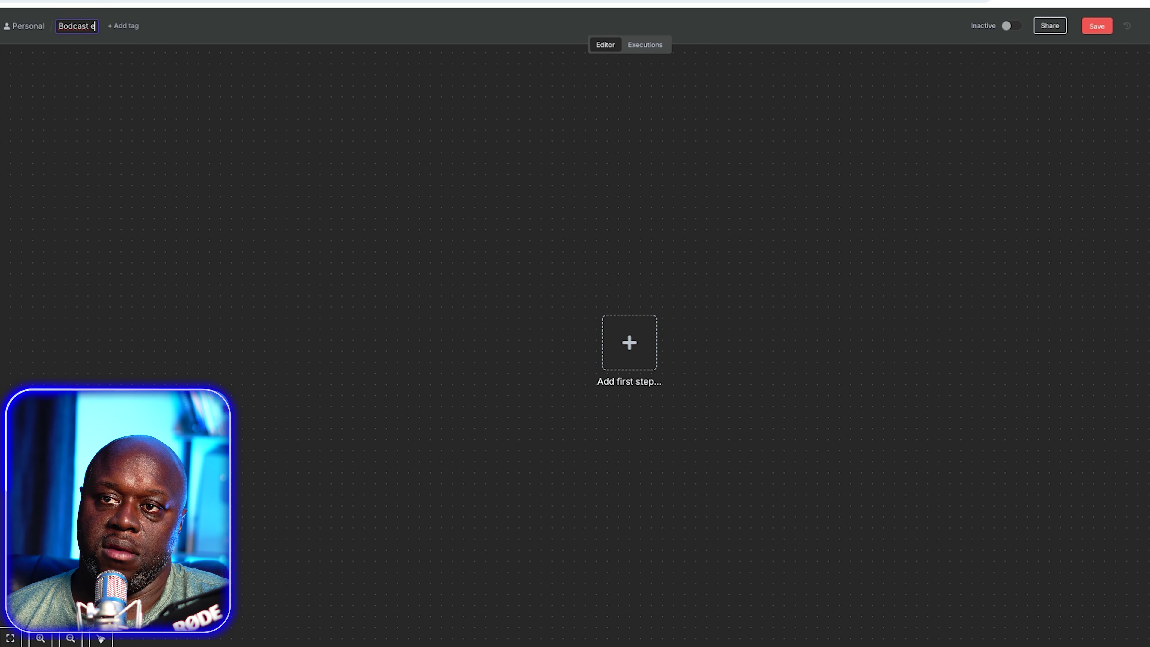
{"action": "type", "text": "mails"}
{"action": "key", "text": "ctrl+plus"}
{"action": "left_click", "coordinate": [162, 33]}
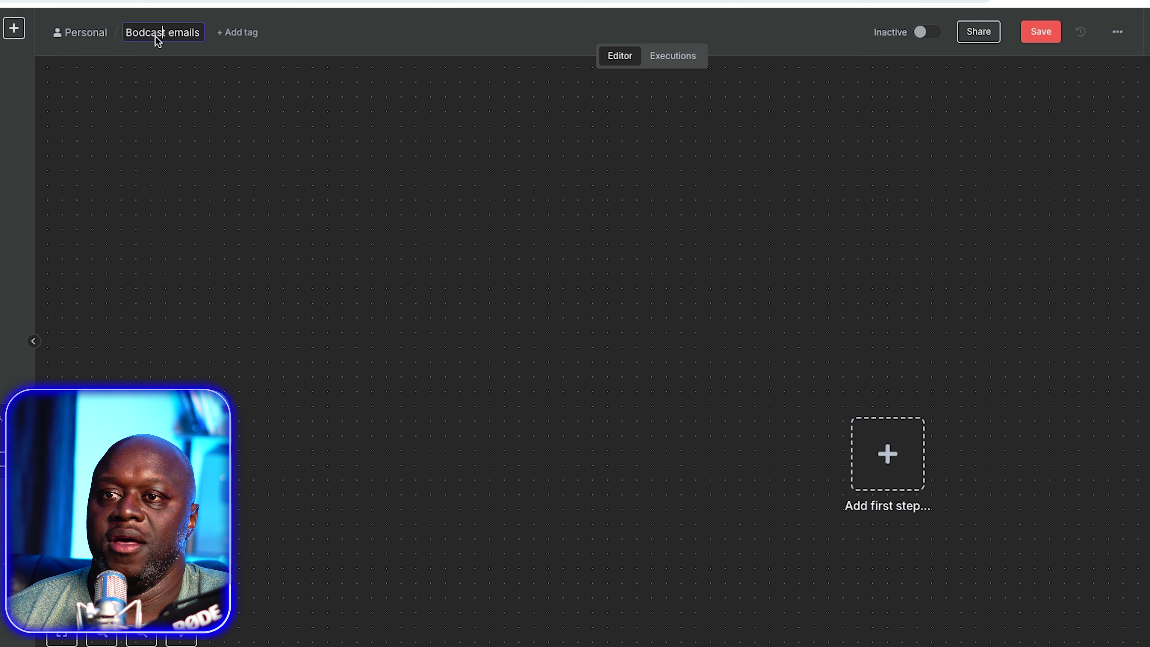
{"action": "left_click", "coordinate": [599, 300]}
Step: Add a Schedule Trigger as the first node and check its trigger hour options
{"action": "left_click_drag", "start_coordinate": [726, 352], "coordinate": [441, 264]}
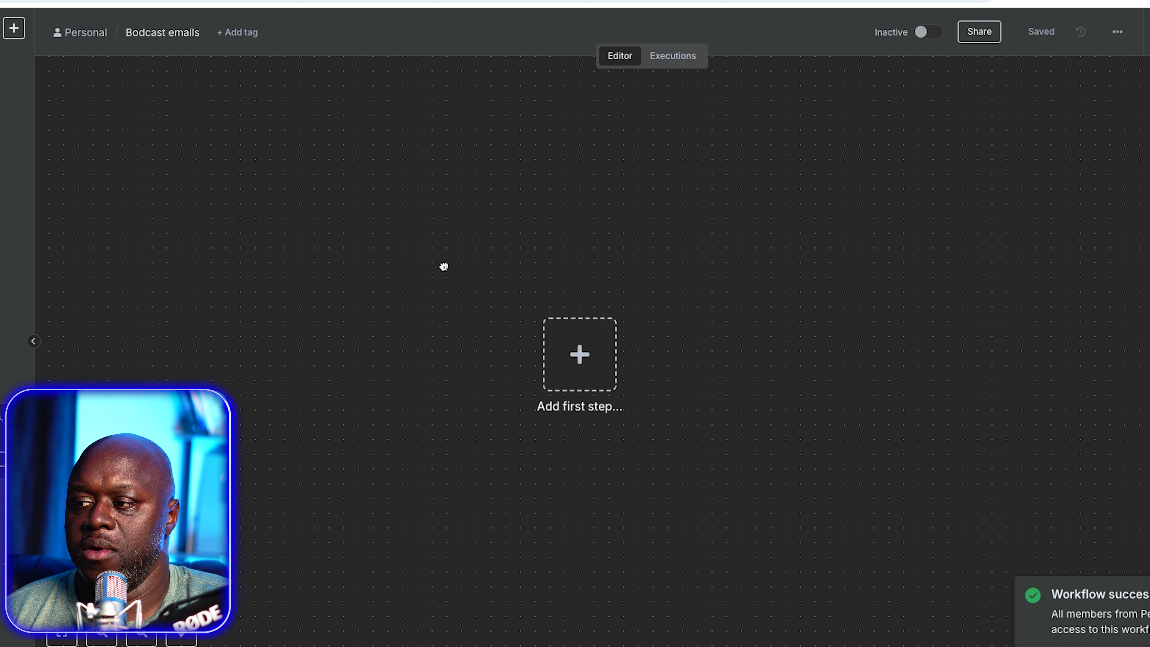
{"action": "left_click", "coordinate": [580, 361]}
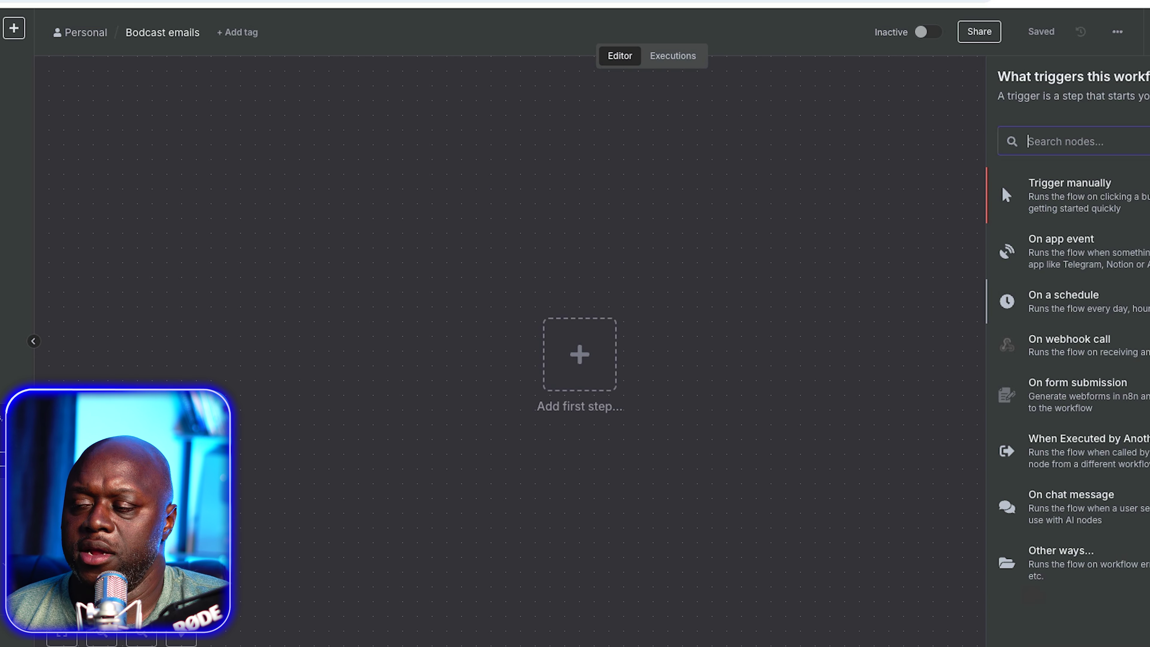
{"action": "left_click", "coordinate": [1034, 304]}
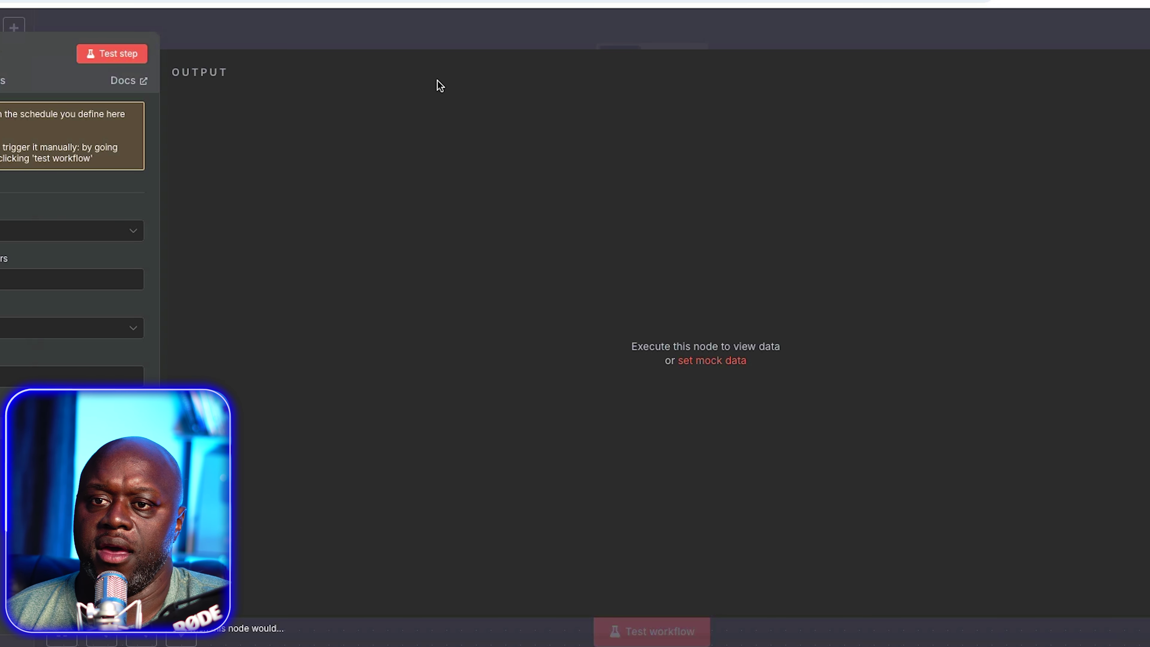
{"action": "left_click", "coordinate": [68, 328]}
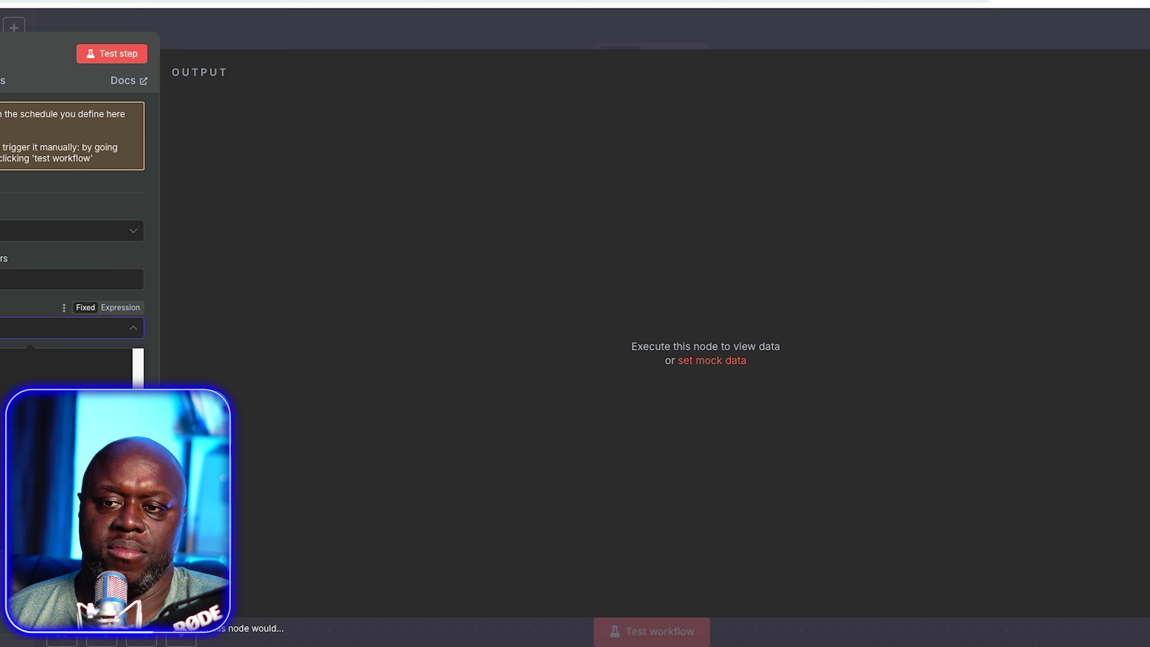
{"action": "left_click", "coordinate": [80, 376]}
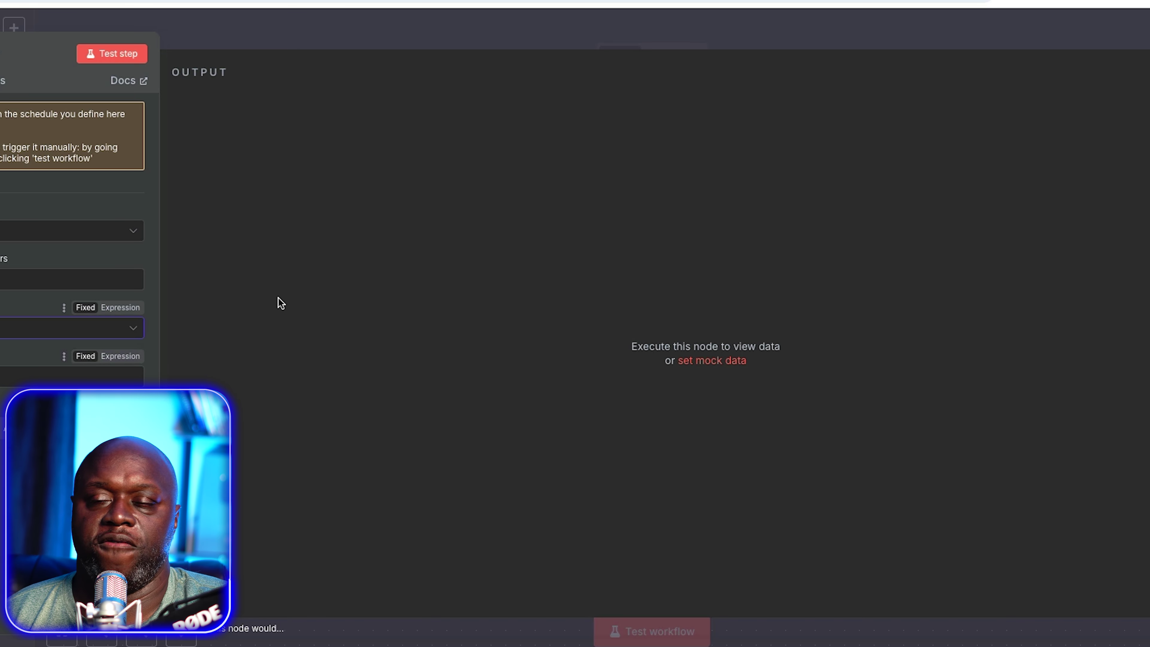
{"action": "left_click", "coordinate": [422, 36]}
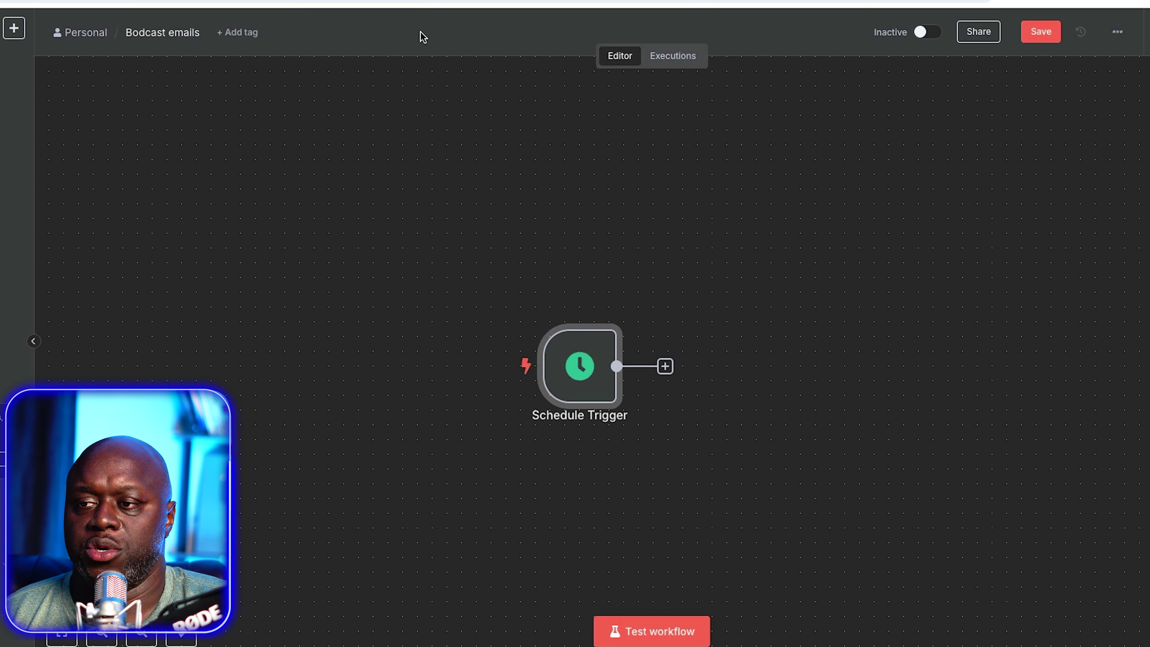
Step: Add an Edit Fields (Set) node after the Schedule Trigger
{"action": "scroll", "coordinate": [729, 434], "scroll_direction": "right", "scroll_amount": 5}
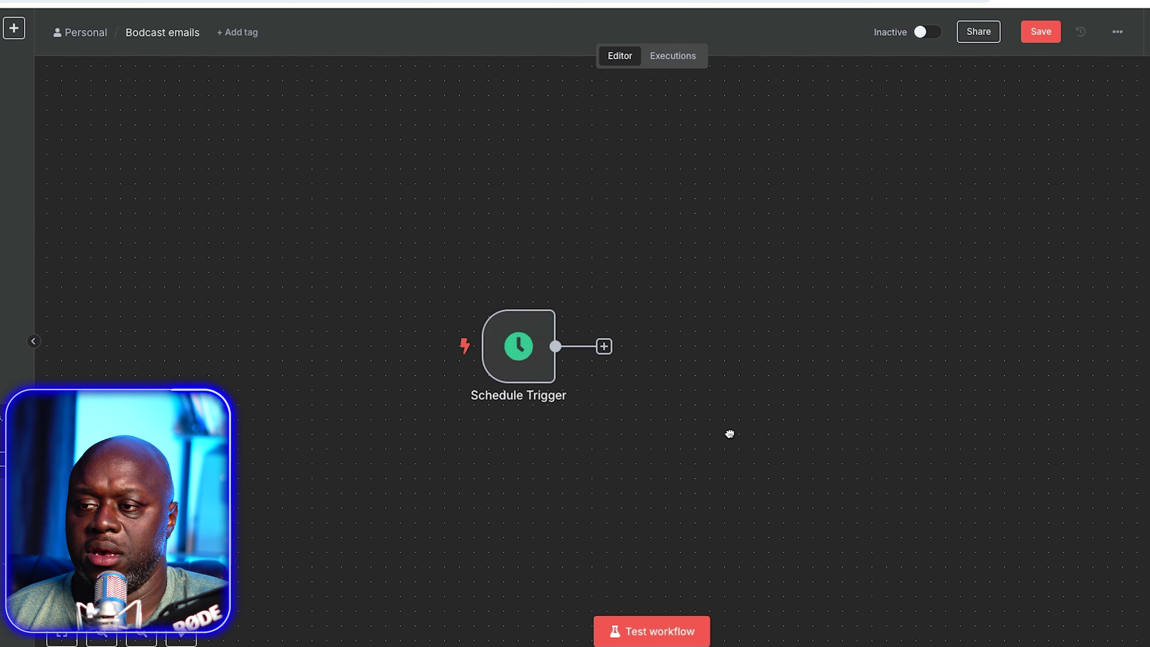
{"action": "left_click", "coordinate": [511, 324]}
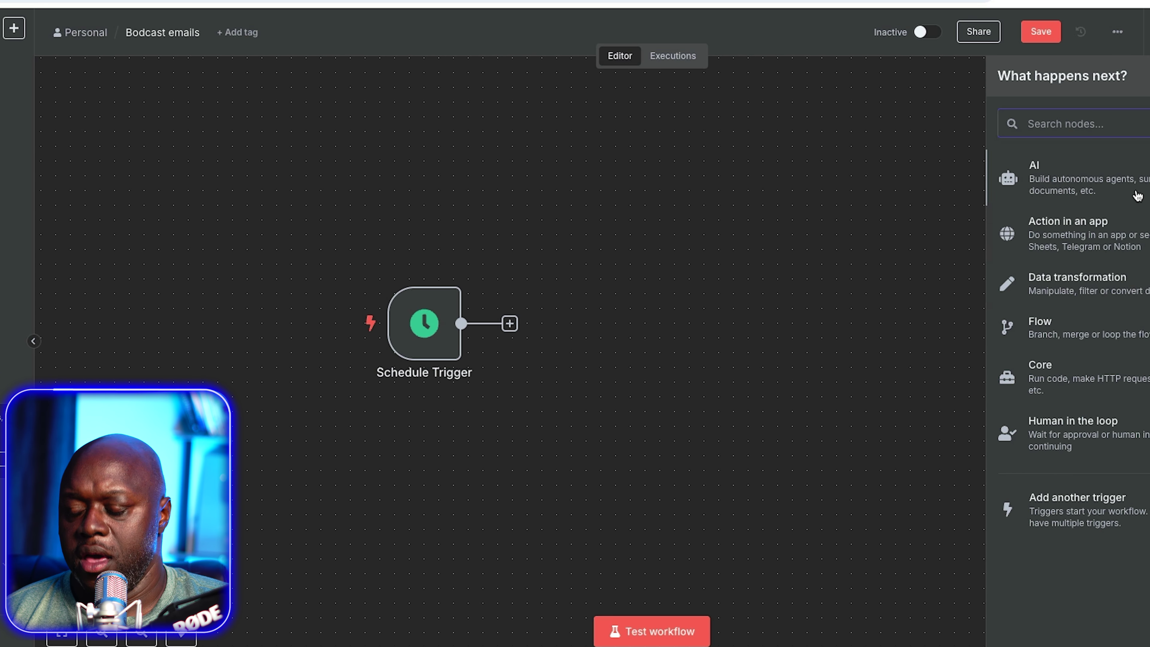
{"action": "type", "text": "s"}
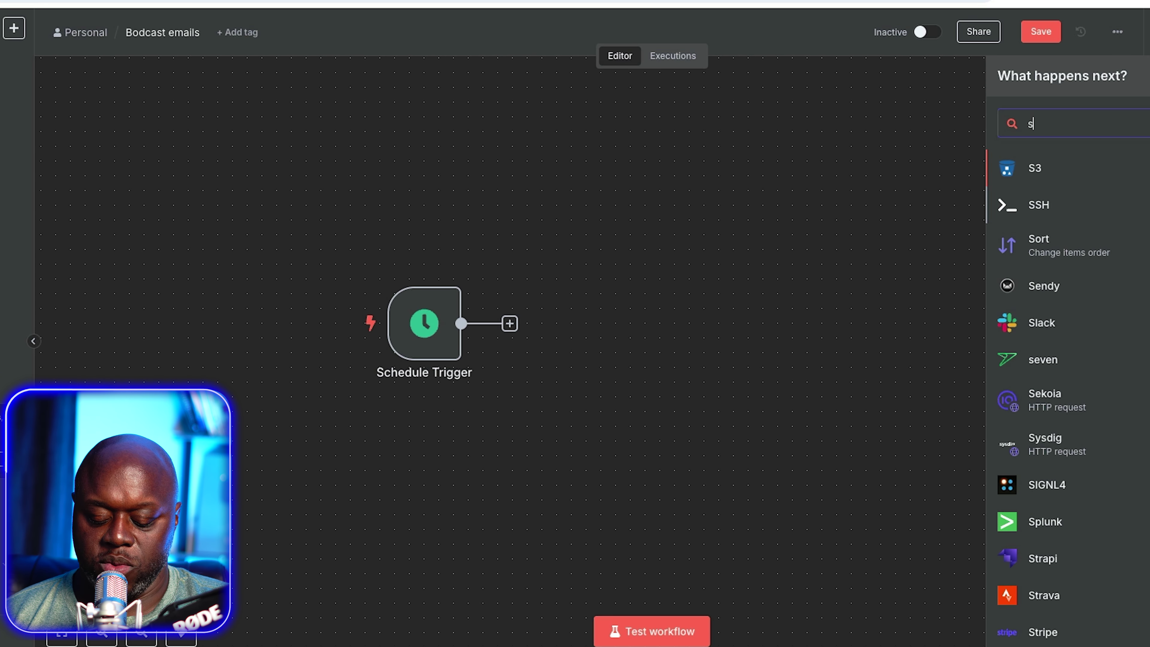
{"action": "type", "text": "et"}
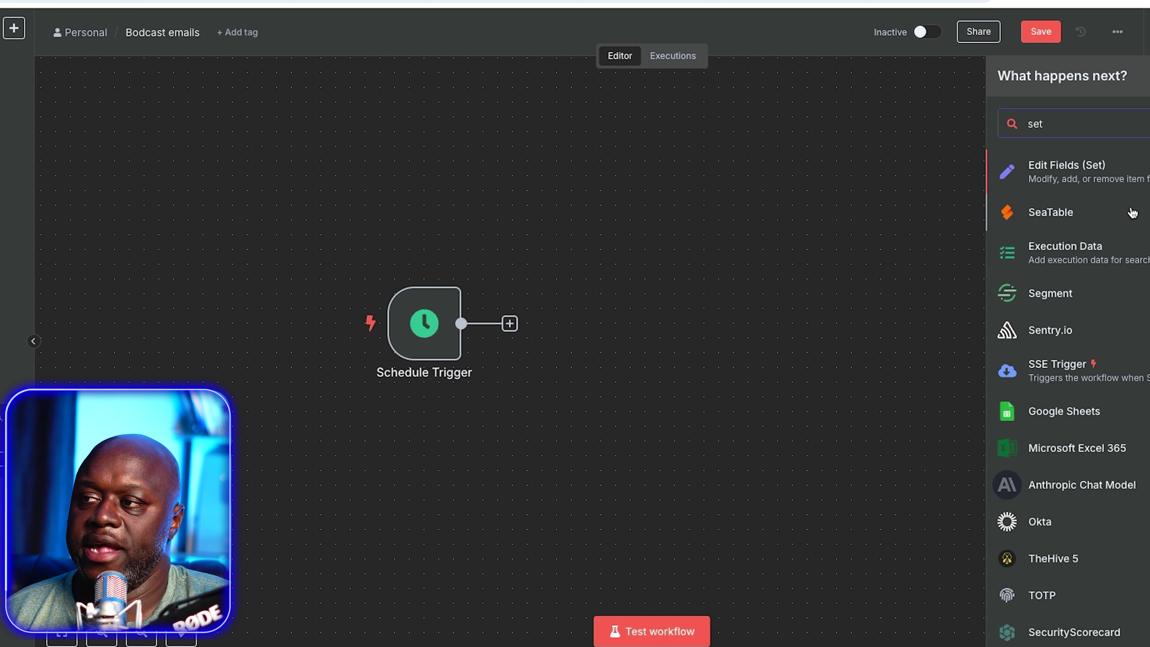
{"action": "left_click", "coordinate": [1089, 179]}
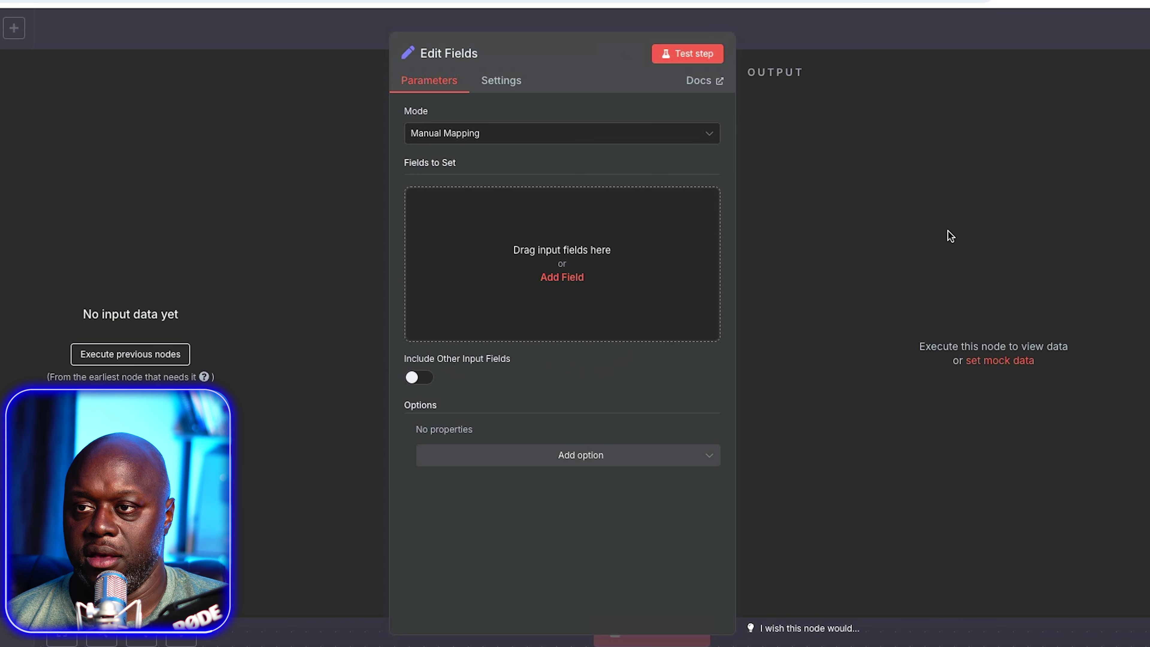
Step: Add a string field named "Niche" with the value "youtube growth" to the Edit Fields node
{"action": "left_click", "coordinate": [591, 284]}
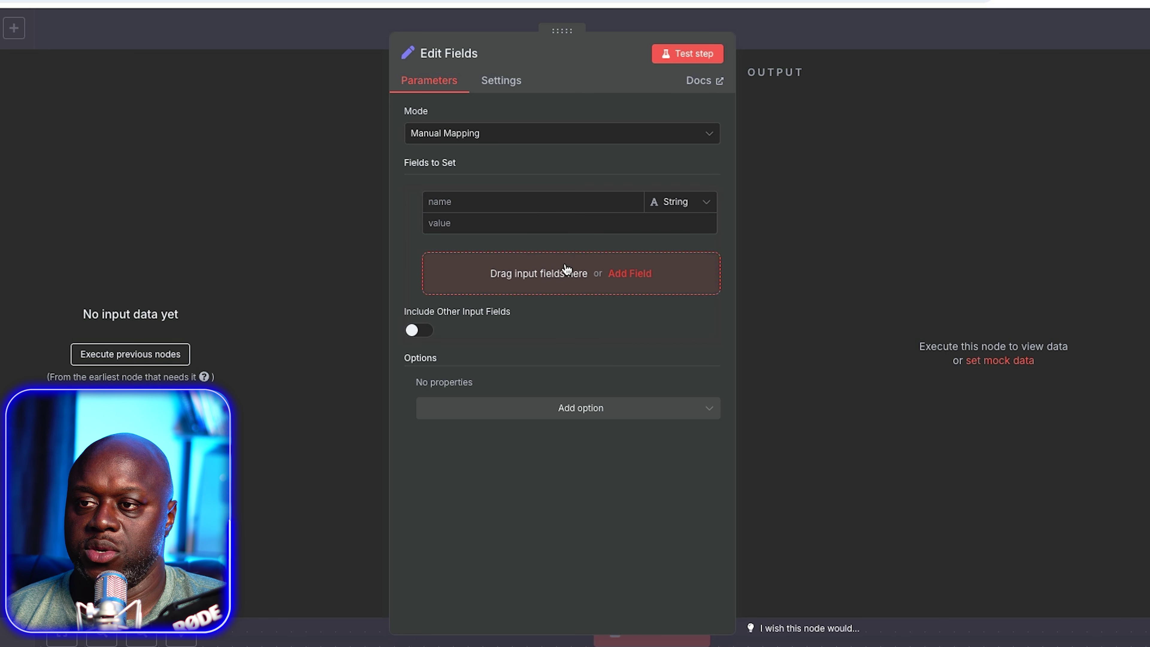
{"action": "left_click", "coordinate": [533, 203]}
{"action": "type", "text": "N iche"}
{"action": "left_click", "coordinate": [468, 221]}
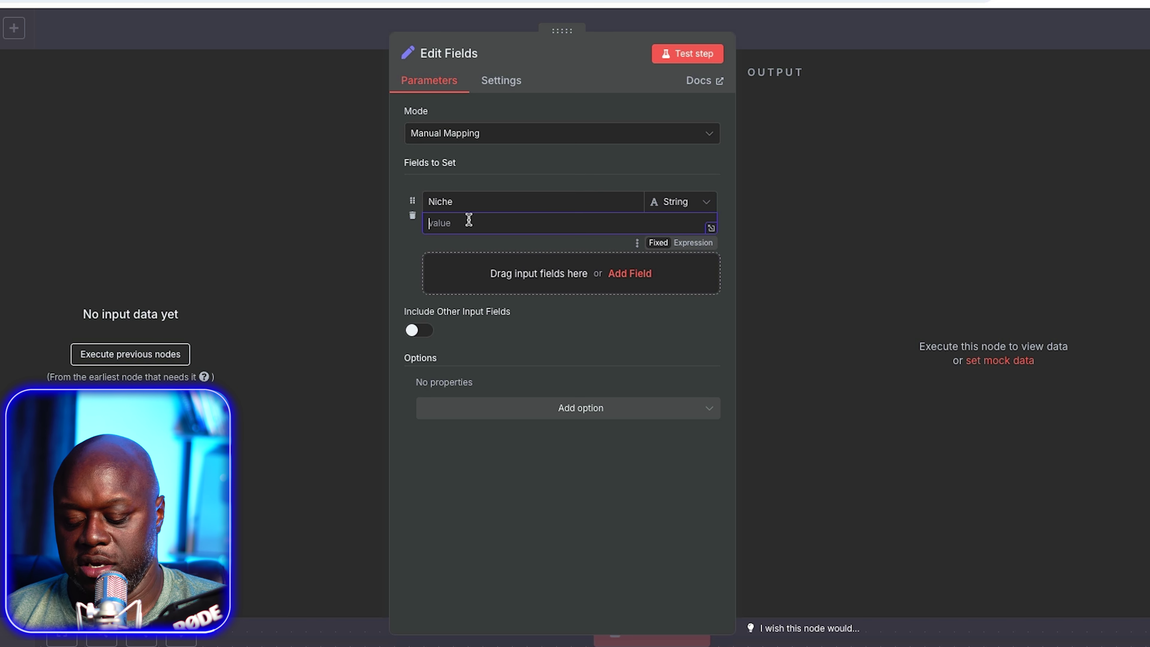
{"action": "type", "text": "youtube growth"}
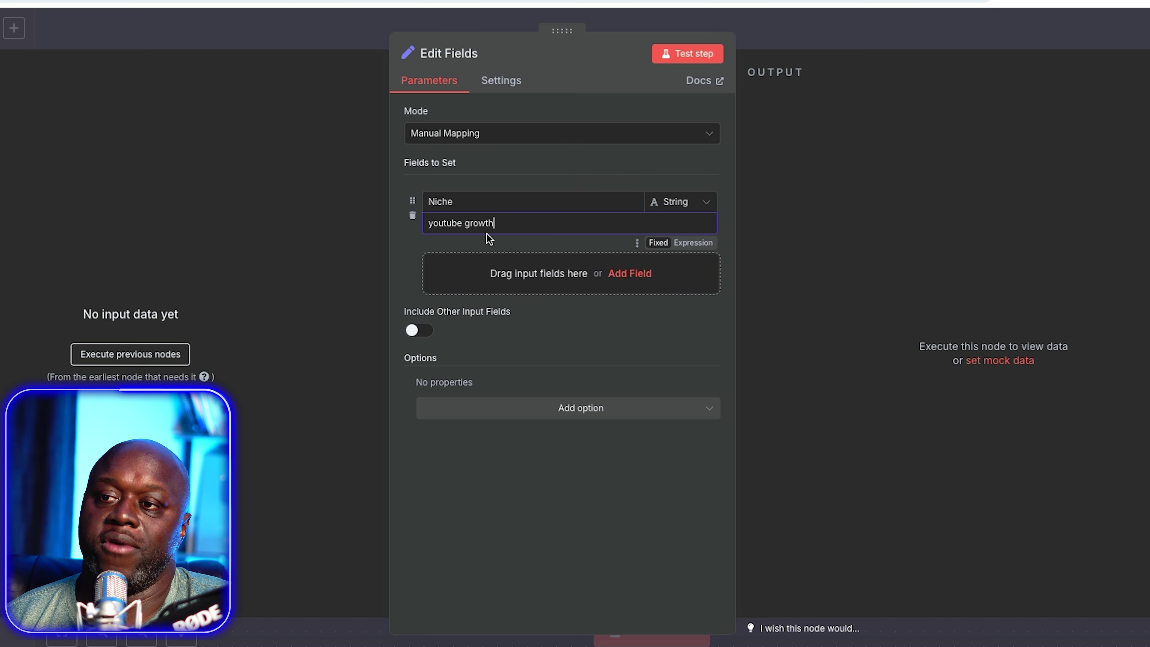
{"action": "left_click", "coordinate": [795, 40]}
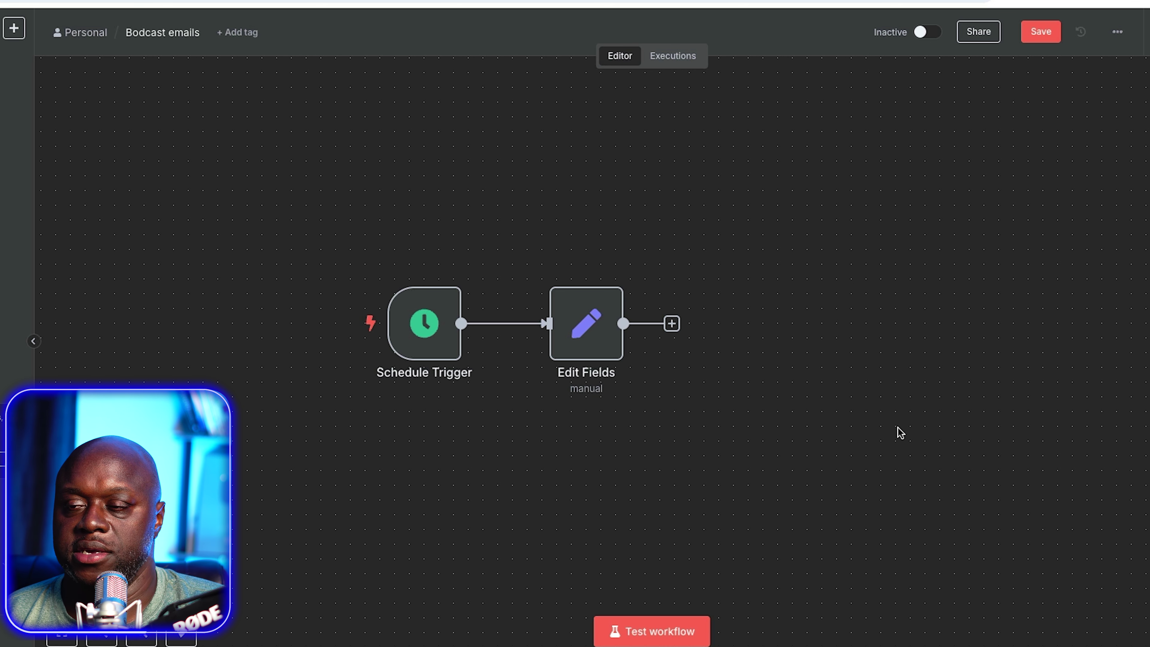
Step: Add a Google Docs node with the Create a document action after Edit Fields
{"action": "left_click_drag", "start_coordinate": [885, 442], "coordinate": [703, 441]}
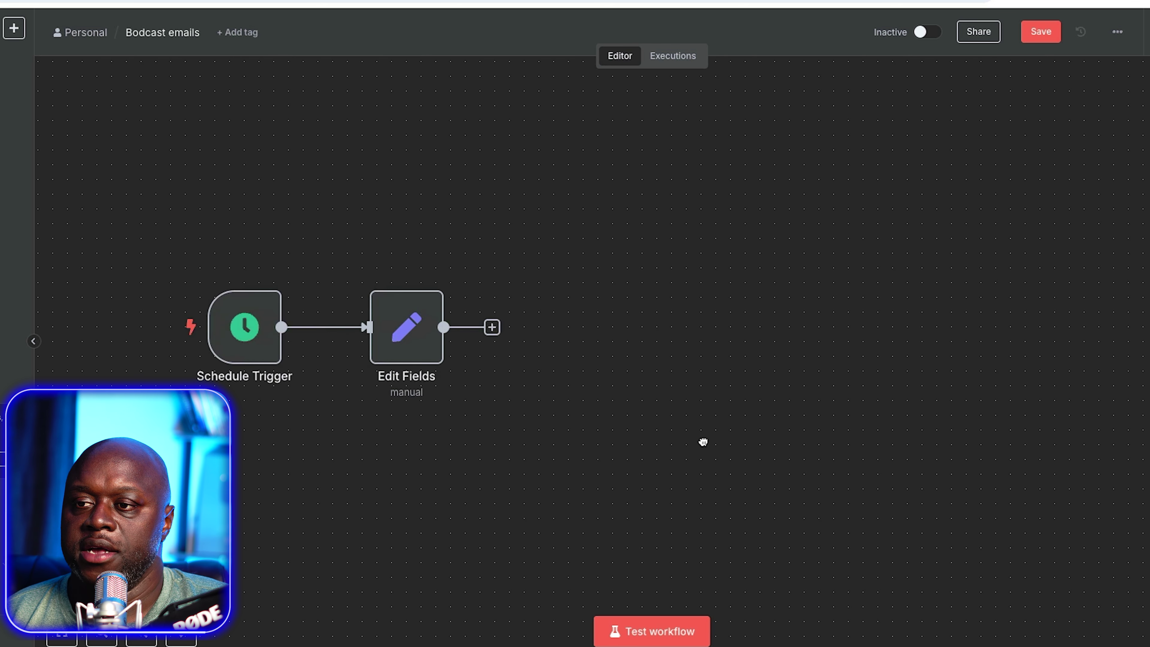
{"action": "left_click", "coordinate": [492, 328]}
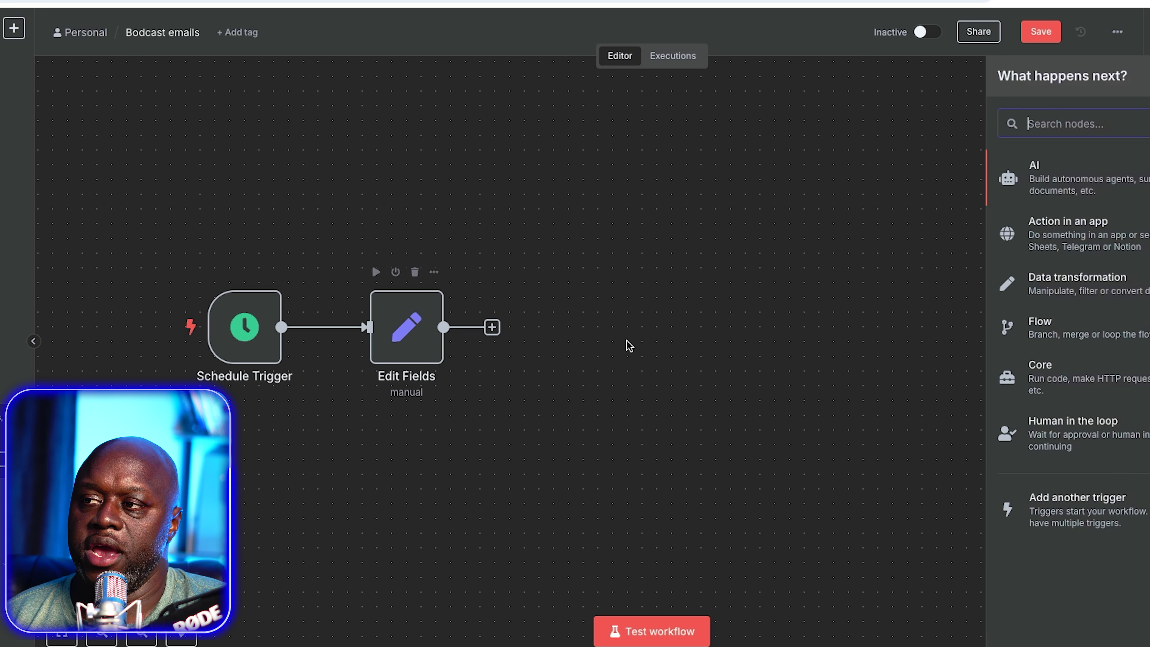
{"action": "type", "text": "googl"}
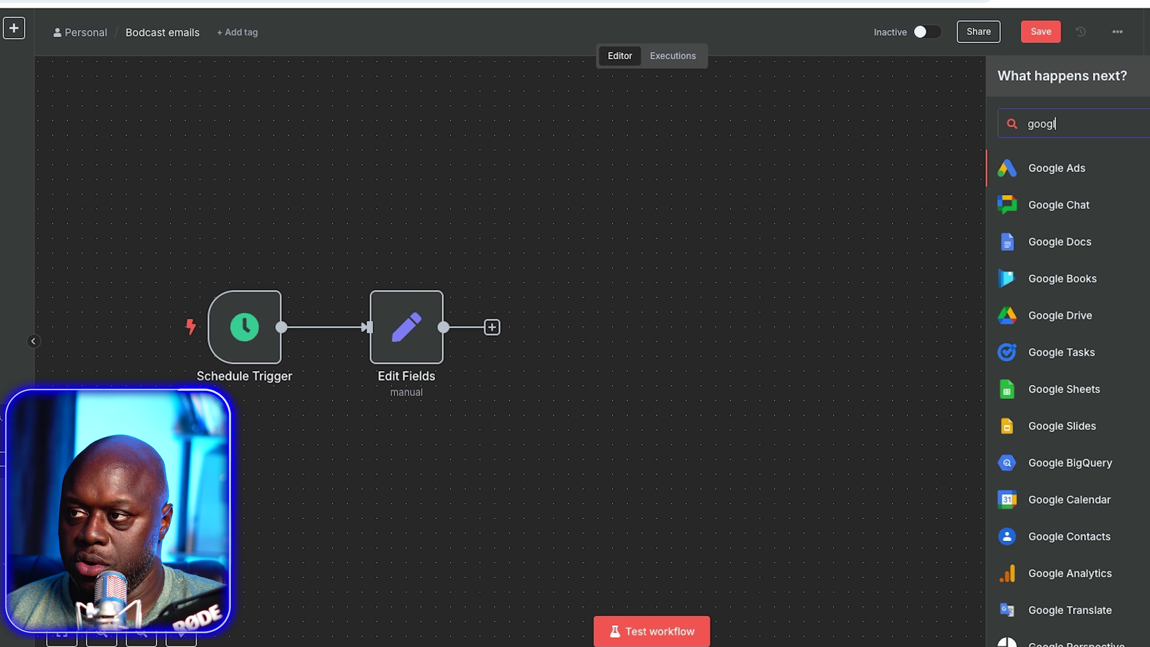
{"action": "type", "text": "e docs"}
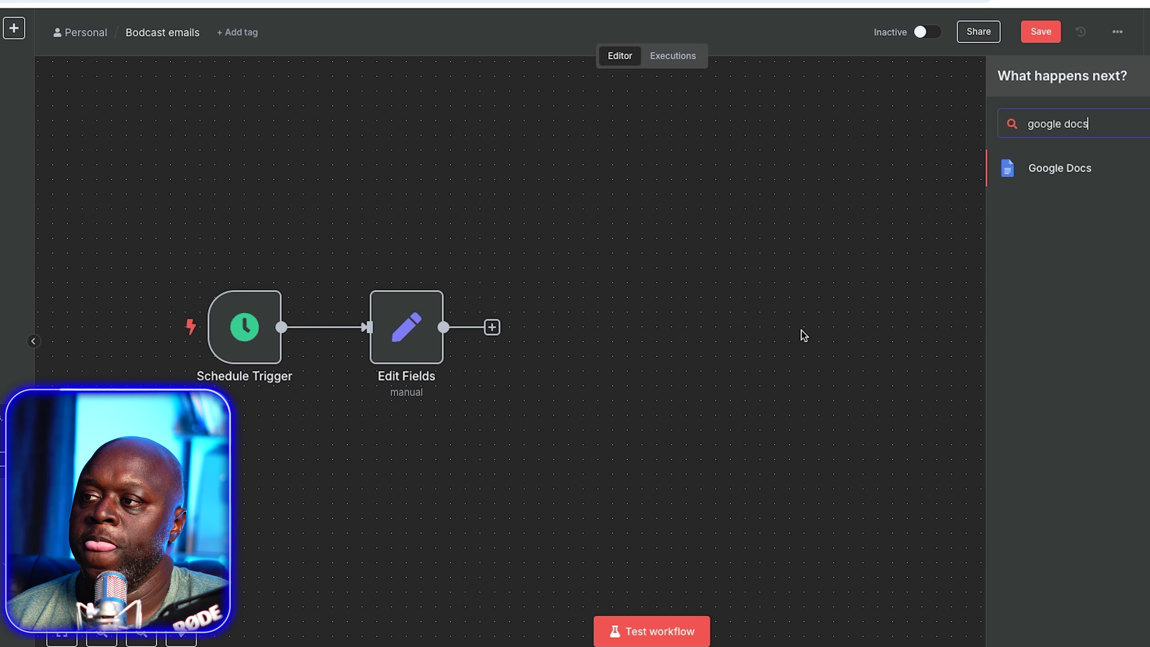
{"action": "left_click", "coordinate": [1072, 168]}
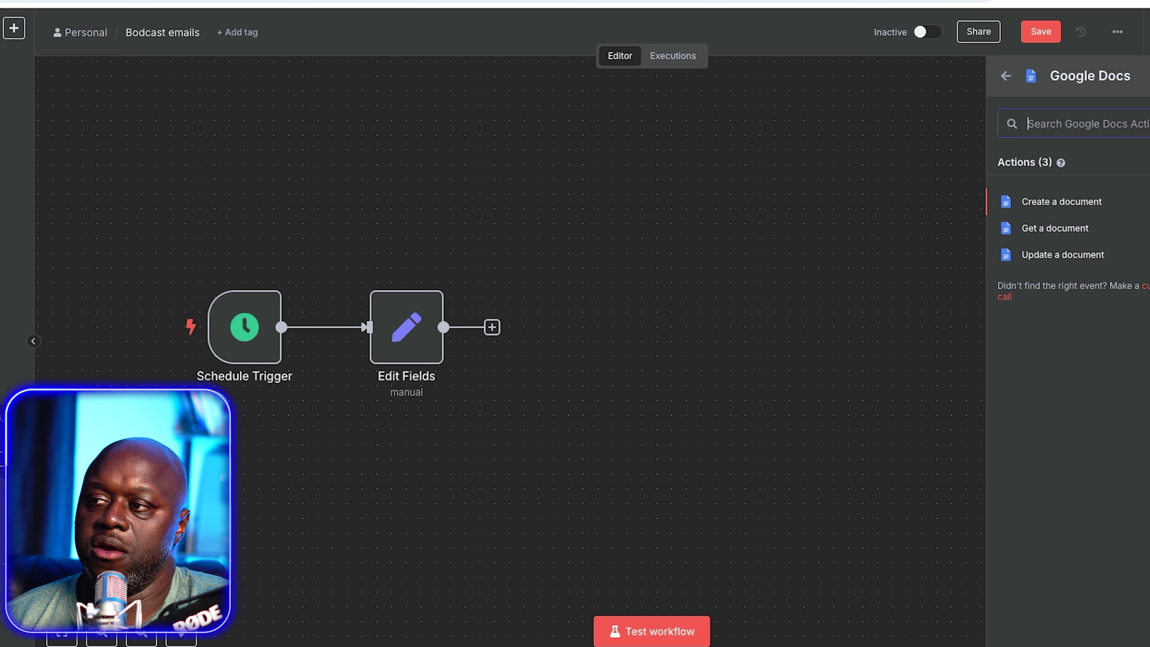
{"action": "left_click", "coordinate": [1080, 202]}
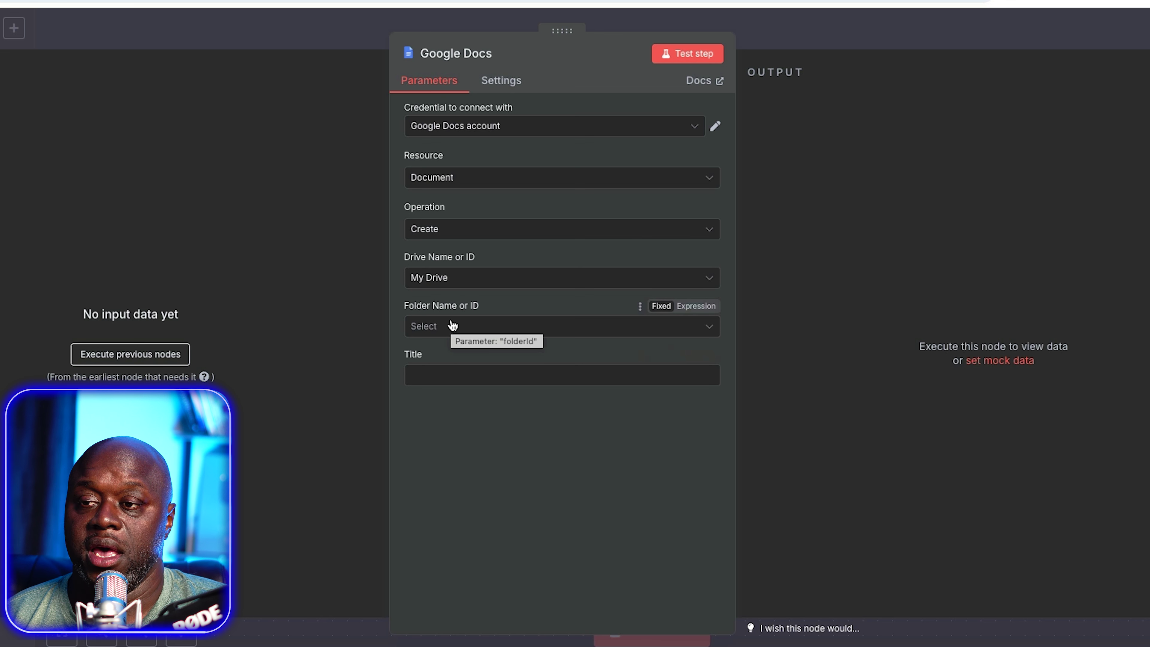
Step: Execute the previous nodes and set the document title to "broadcast emails" followed by the Schedule Trigger's Readable date
{"action": "left_click", "coordinate": [141, 356]}
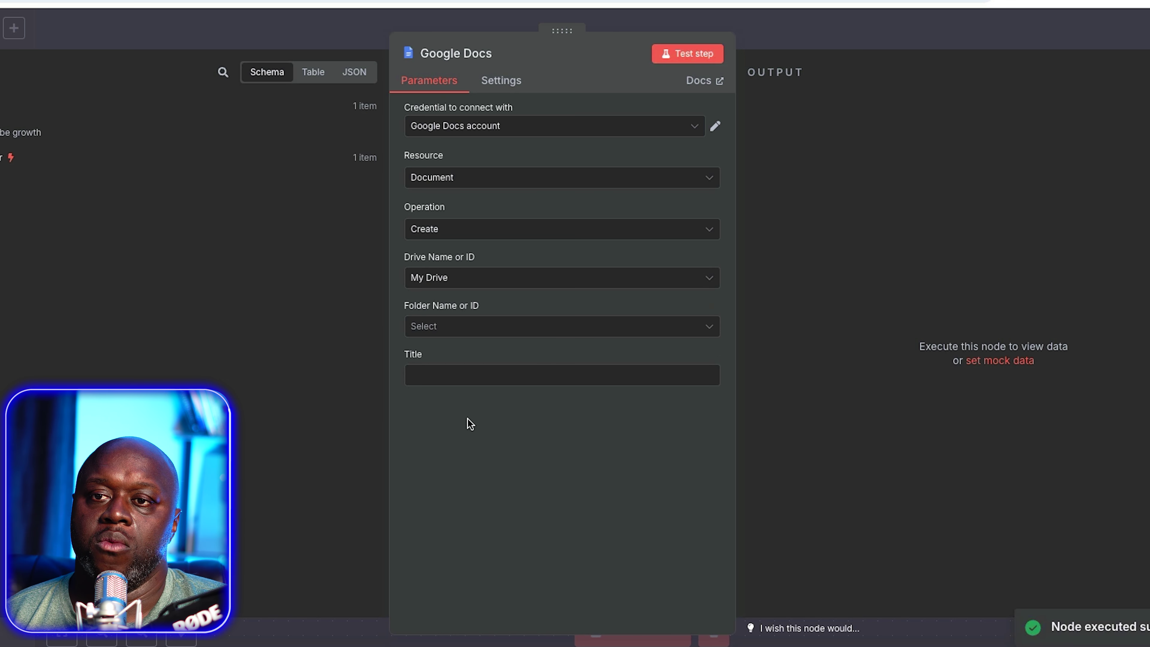
{"action": "type", "text": "boradcast emails"}
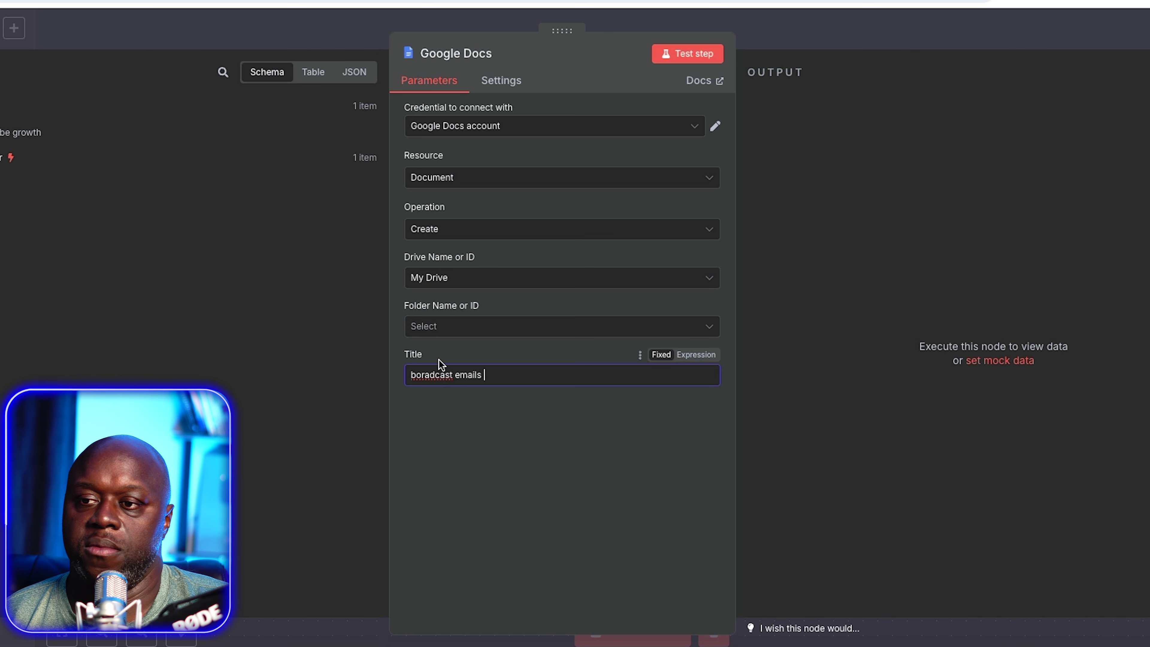
{"action": "right_click", "coordinate": [430, 372]}
{"action": "left_click", "coordinate": [452, 354]}
{"action": "left_click", "coordinate": [526, 372]}
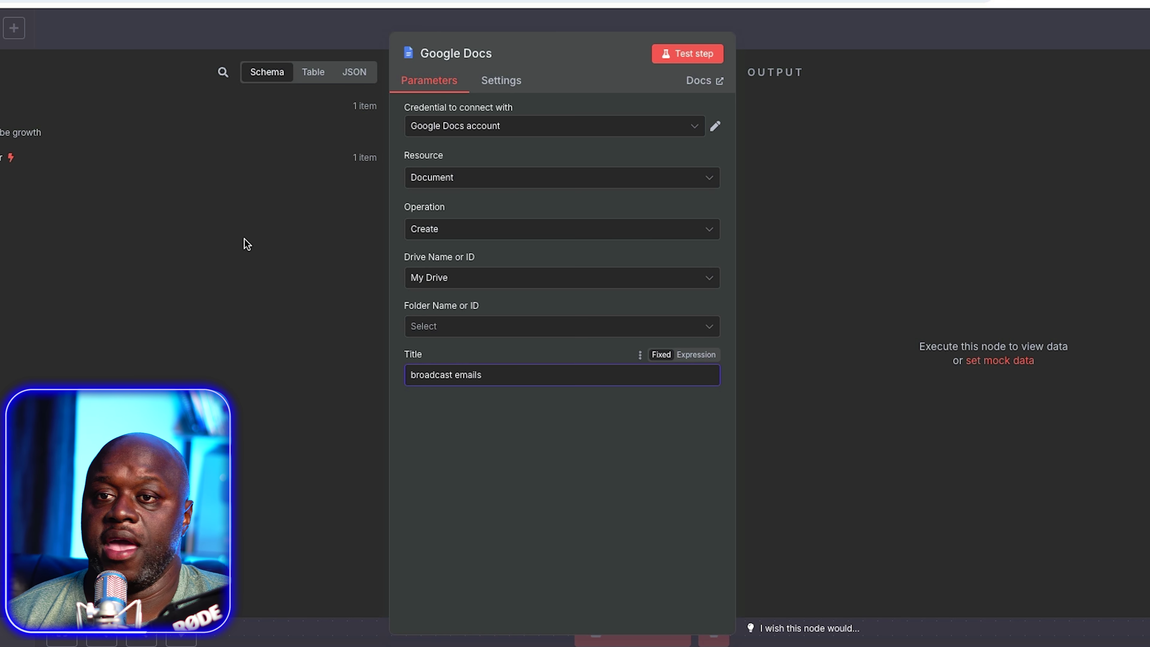
{"action": "left_click", "coordinate": [1, 158]}
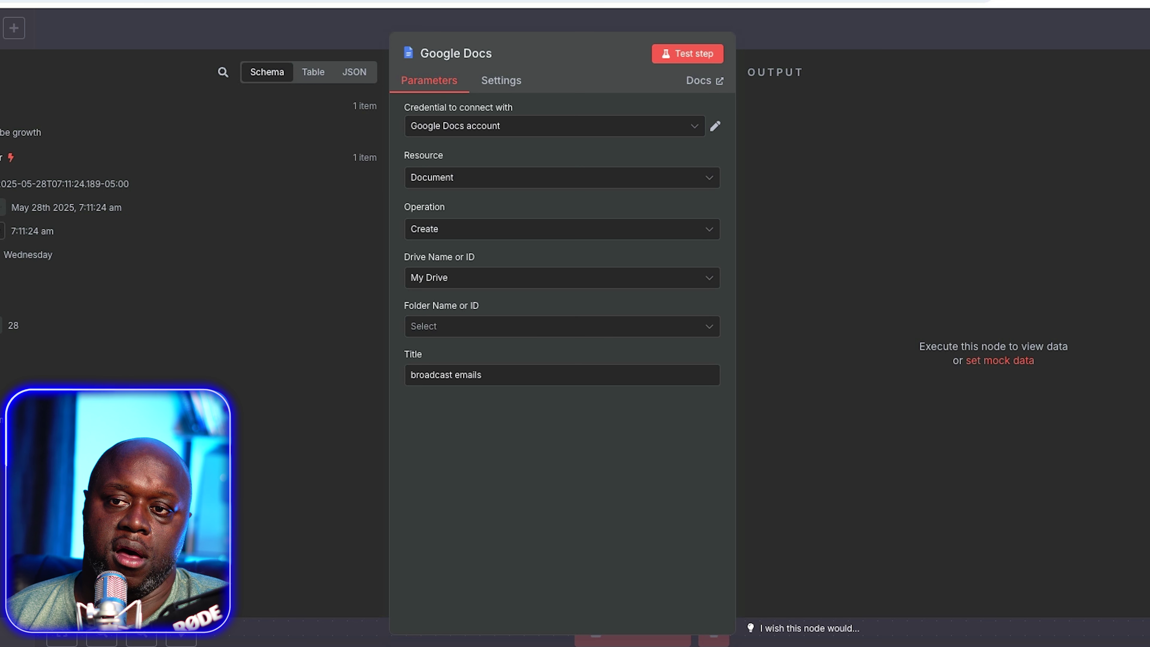
{"action": "left_click_drag", "start_coordinate": [20, 206], "coordinate": [552, 377]}
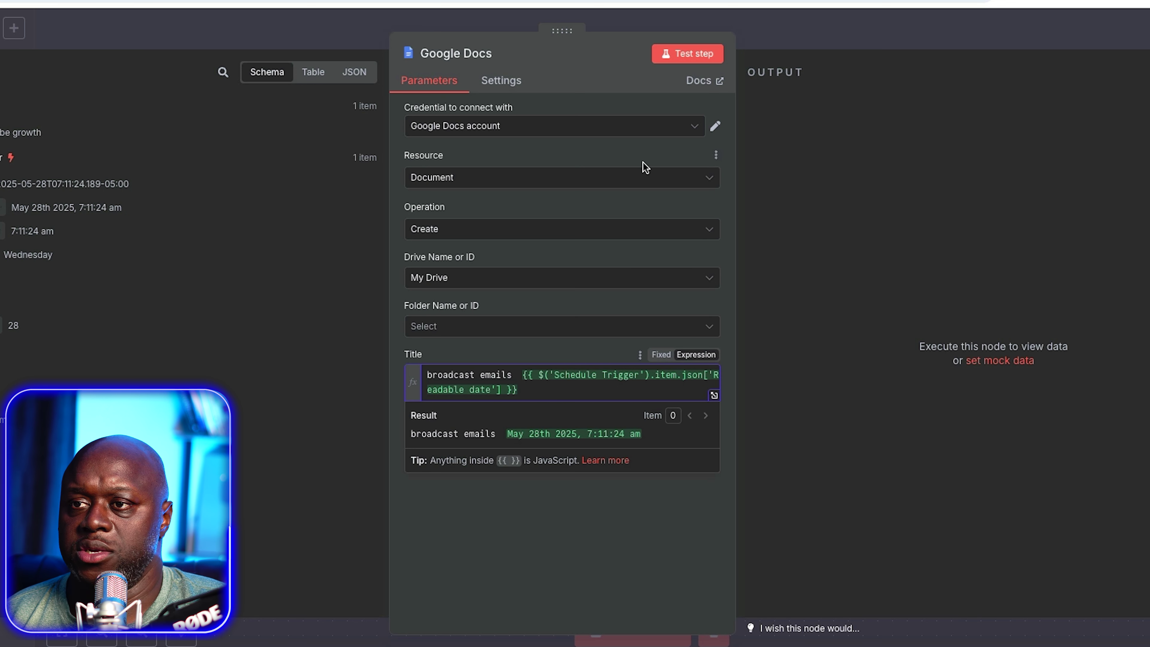
Step: Start a new Google Docs OAuth2 credential, and open the APIs & Services page in Google Cloud Console
{"action": "left_click", "coordinate": [530, 135]}
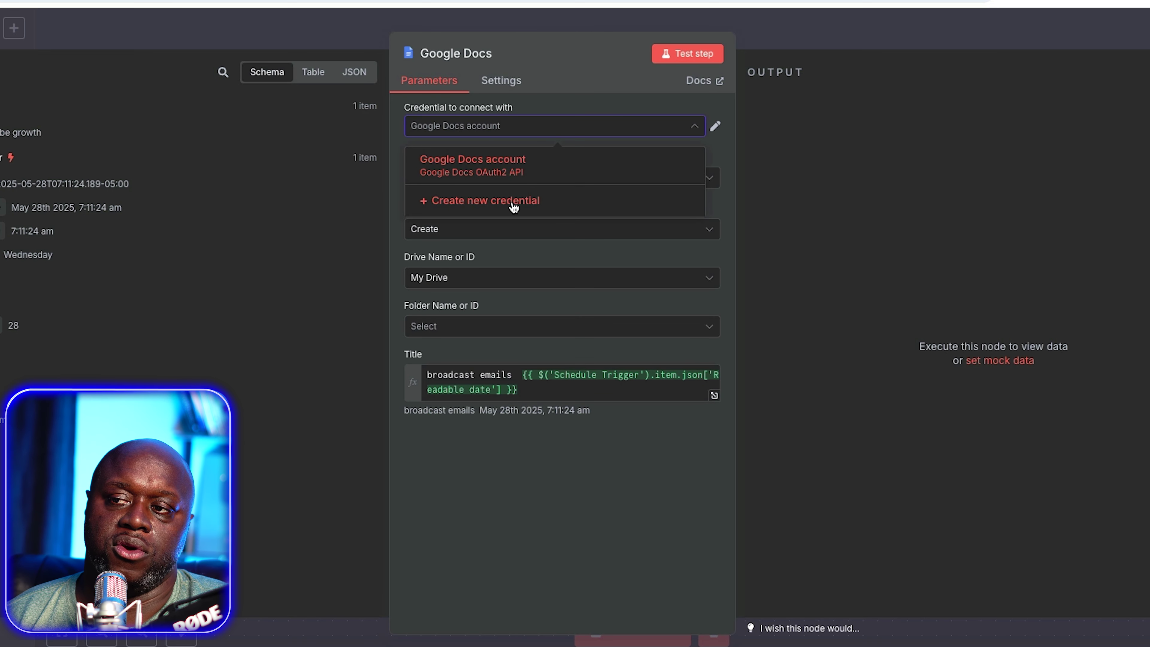
{"action": "left_click", "coordinate": [514, 204]}
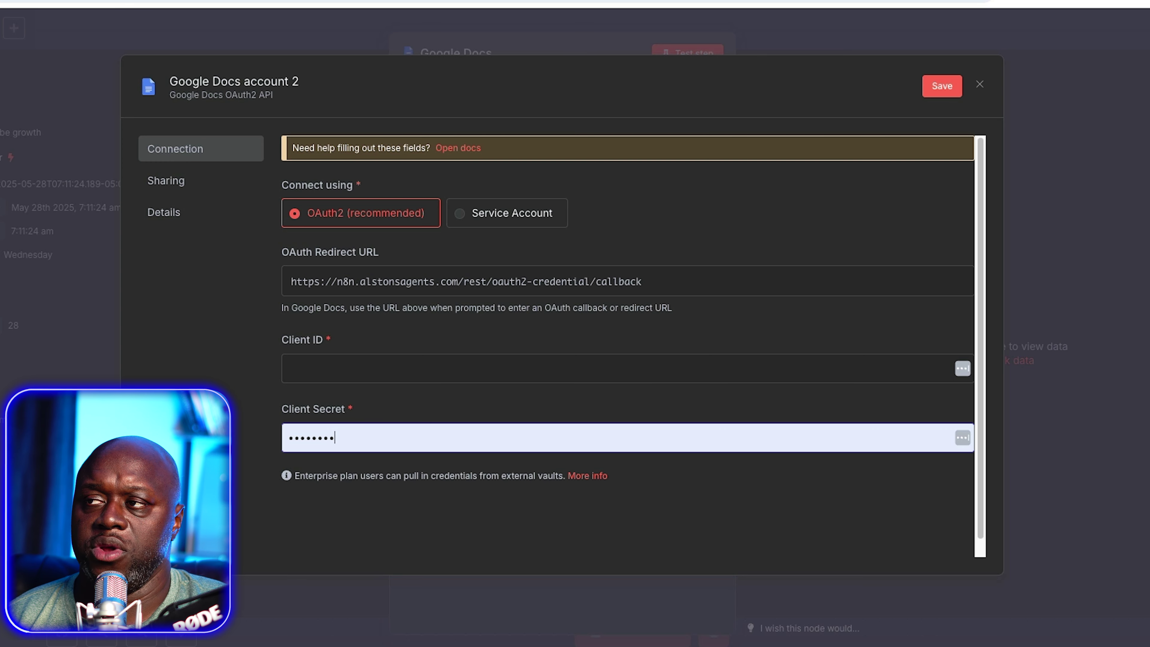
{"action": "key", "text": "super+t"}
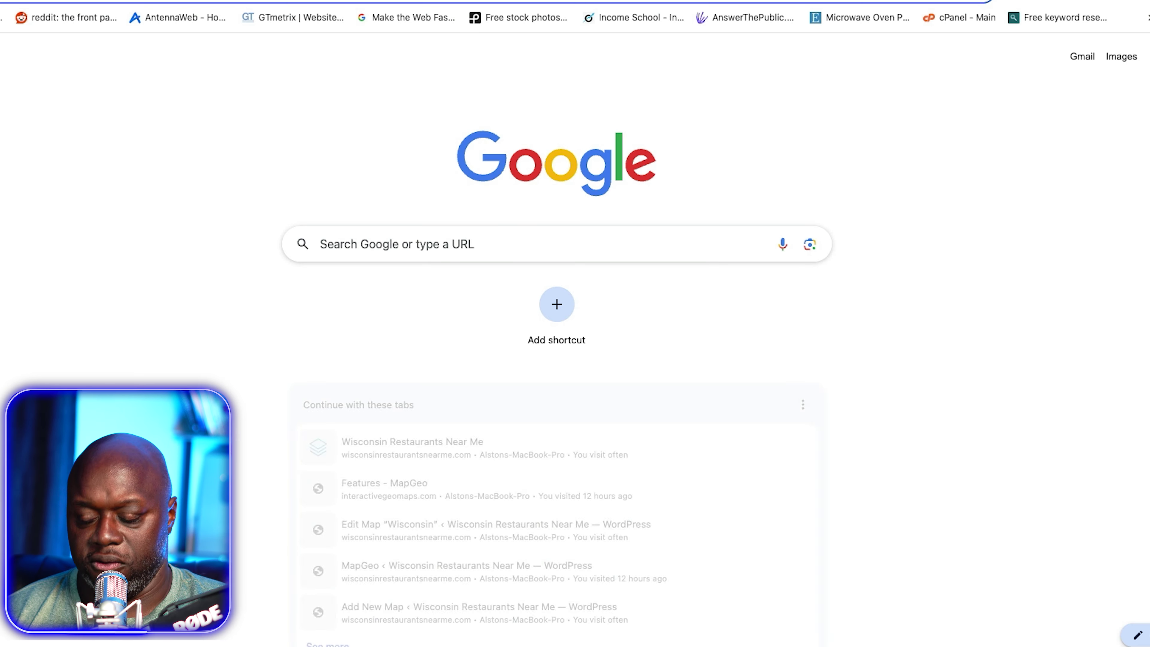
{"action": "type", "text": "google.com"}
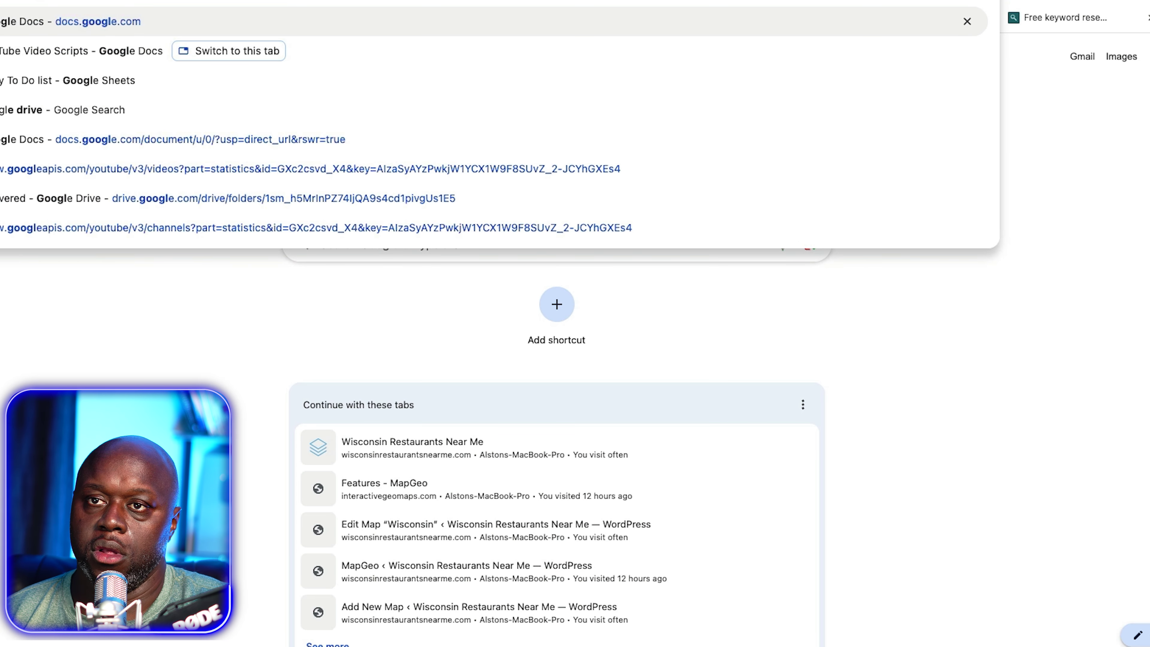
{"action": "type", "text": " Cloud Console"}
{"action": "key", "text": "Return"}
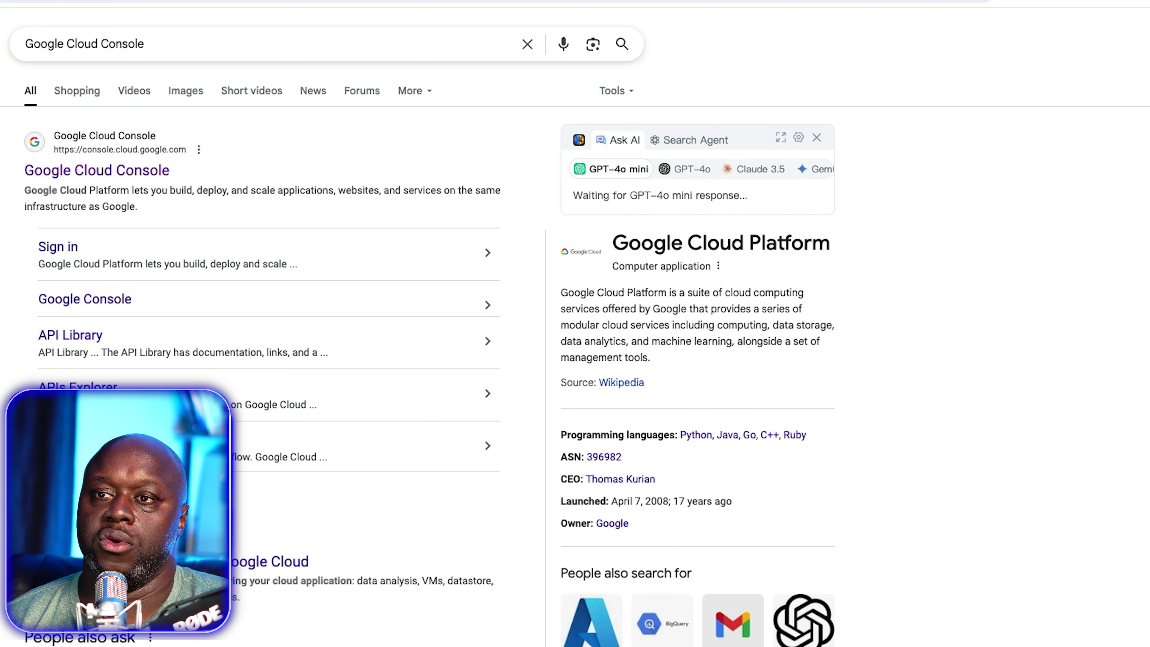
{"action": "left_click", "coordinate": [77, 170]}
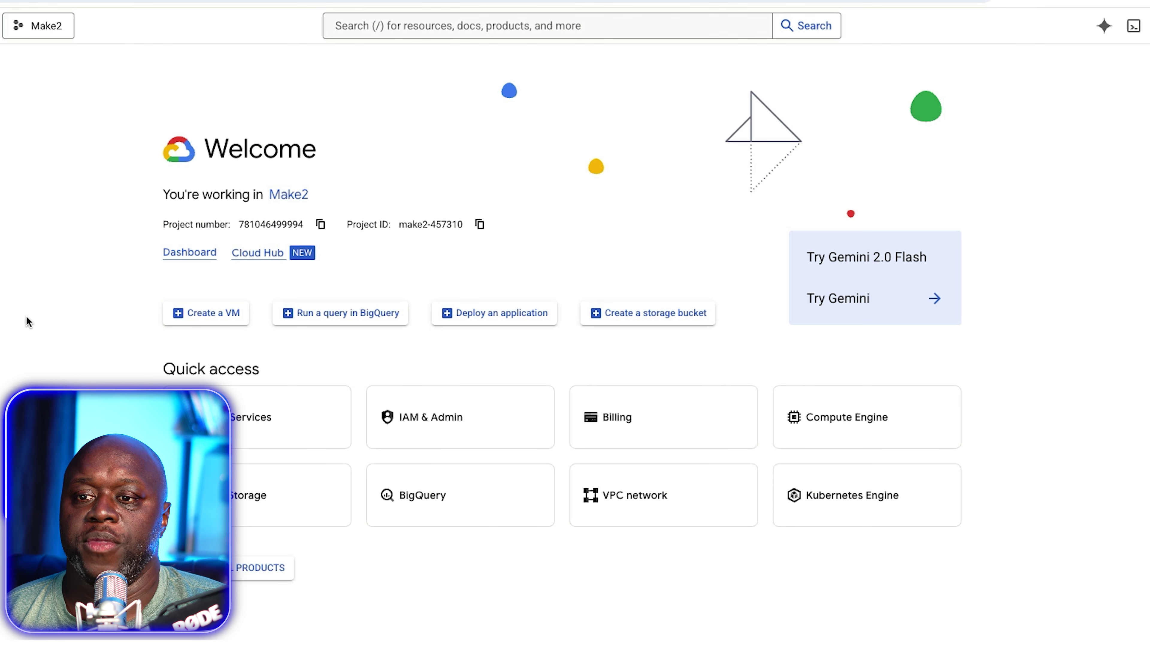
{"action": "left_click", "coordinate": [217, 418]}
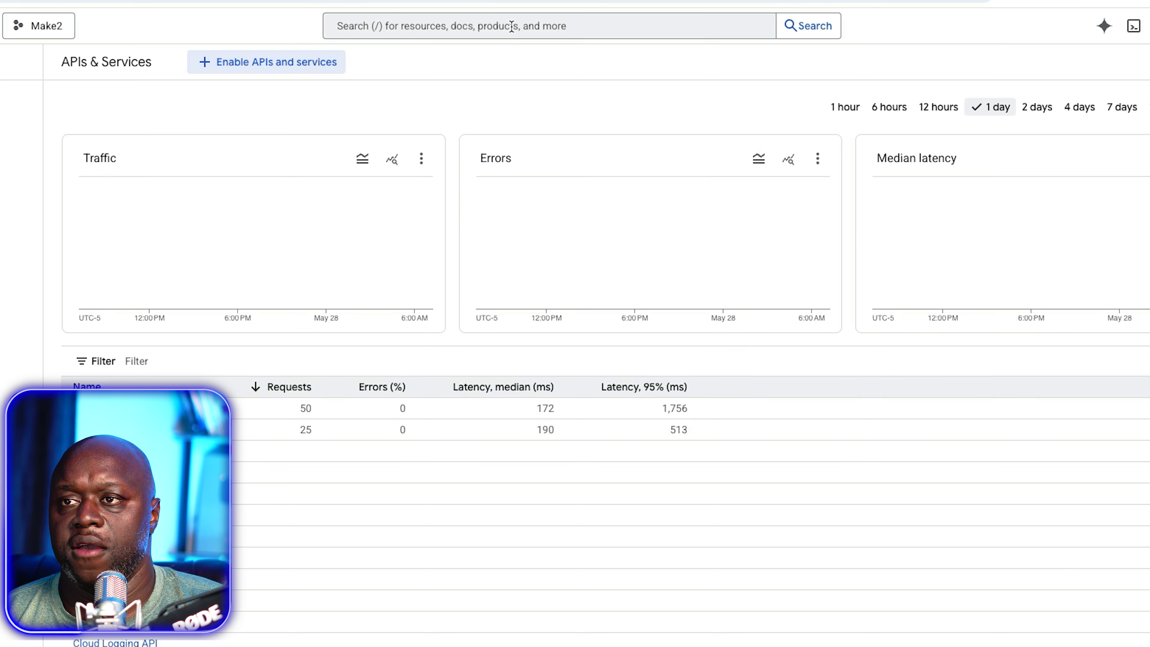
Step: Search Google Cloud Console for "google docs"
{"action": "left_click", "coordinate": [515, 25]}
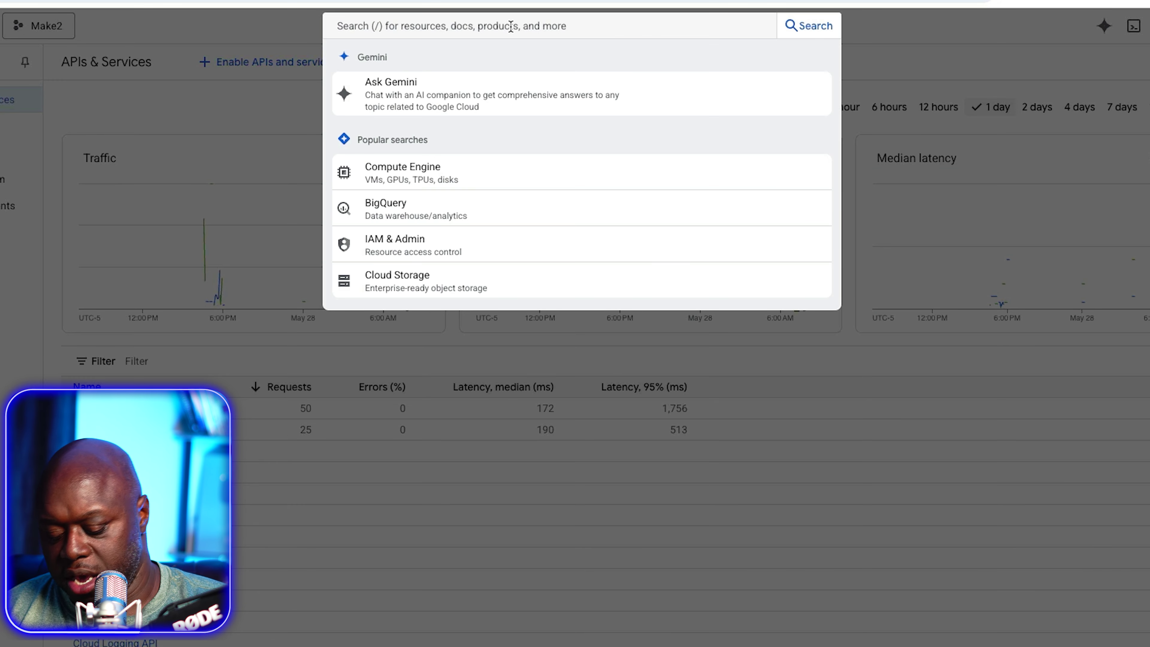
{"action": "type", "text": "google docs"}
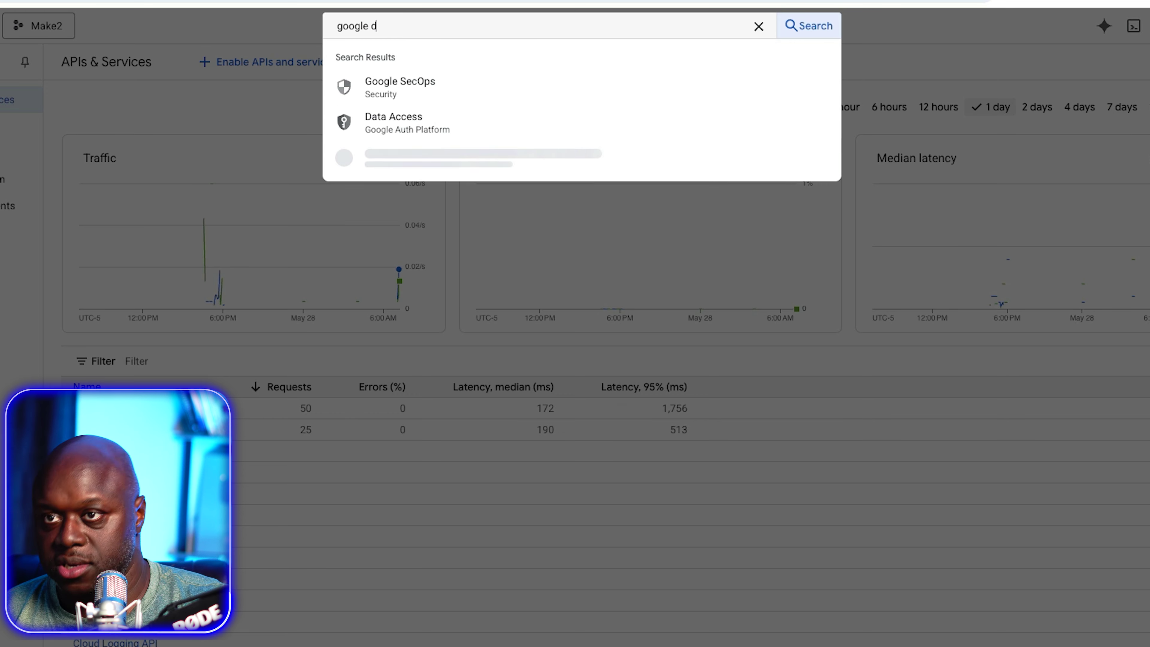
{"action": "left_click", "coordinate": [416, 89]}
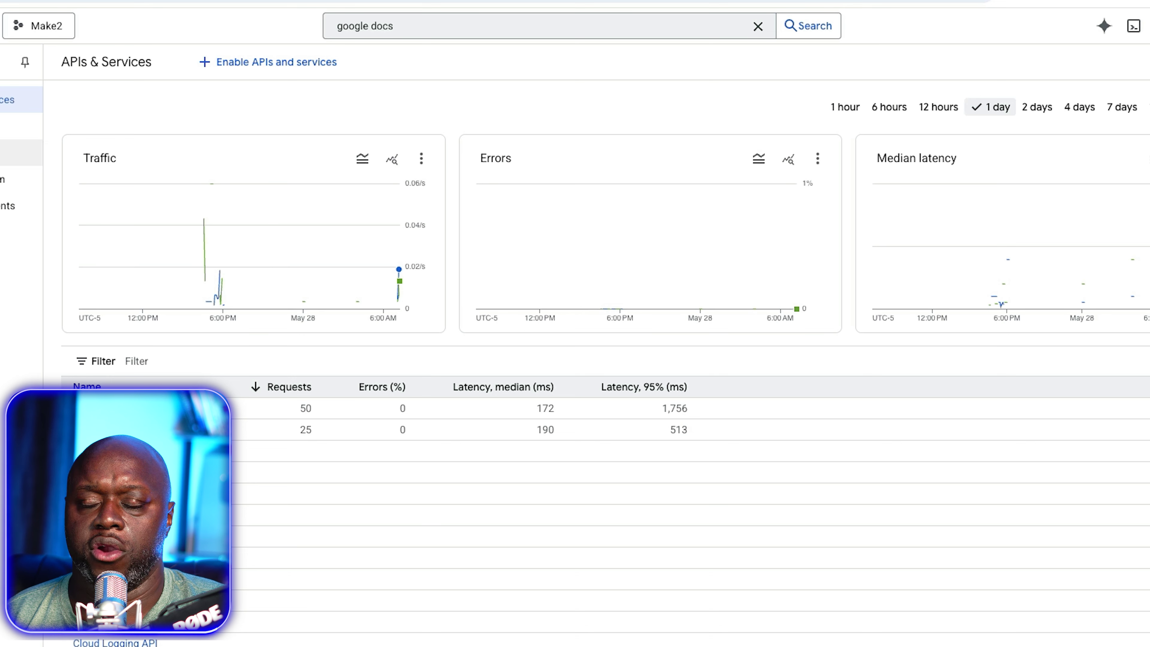
Step: Begin a new OAuth client ID from the project's Credentials page with Web application as the application type
{"action": "left_click", "coordinate": [27, 153]}
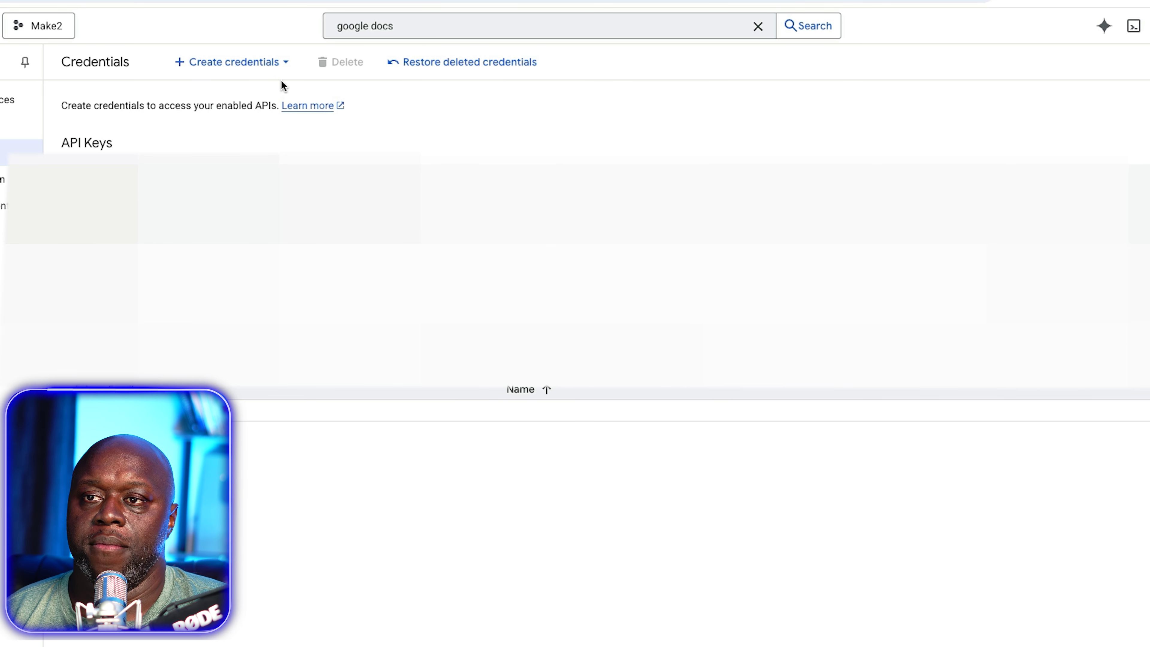
{"action": "left_click", "coordinate": [284, 67]}
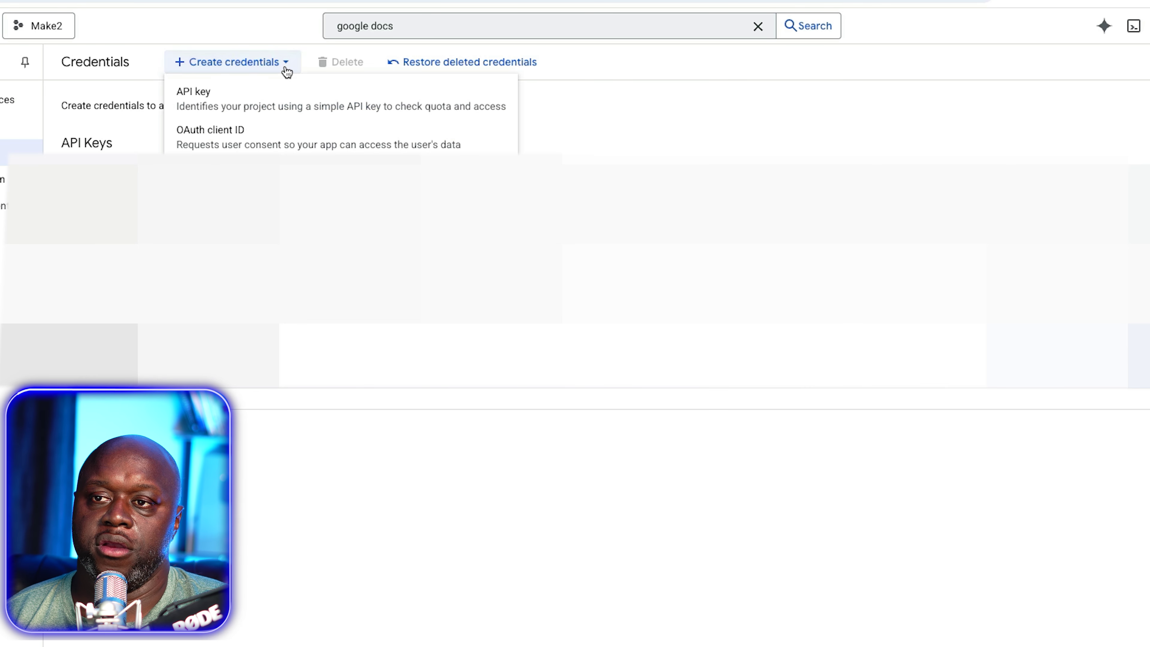
{"action": "left_click", "coordinate": [290, 144]}
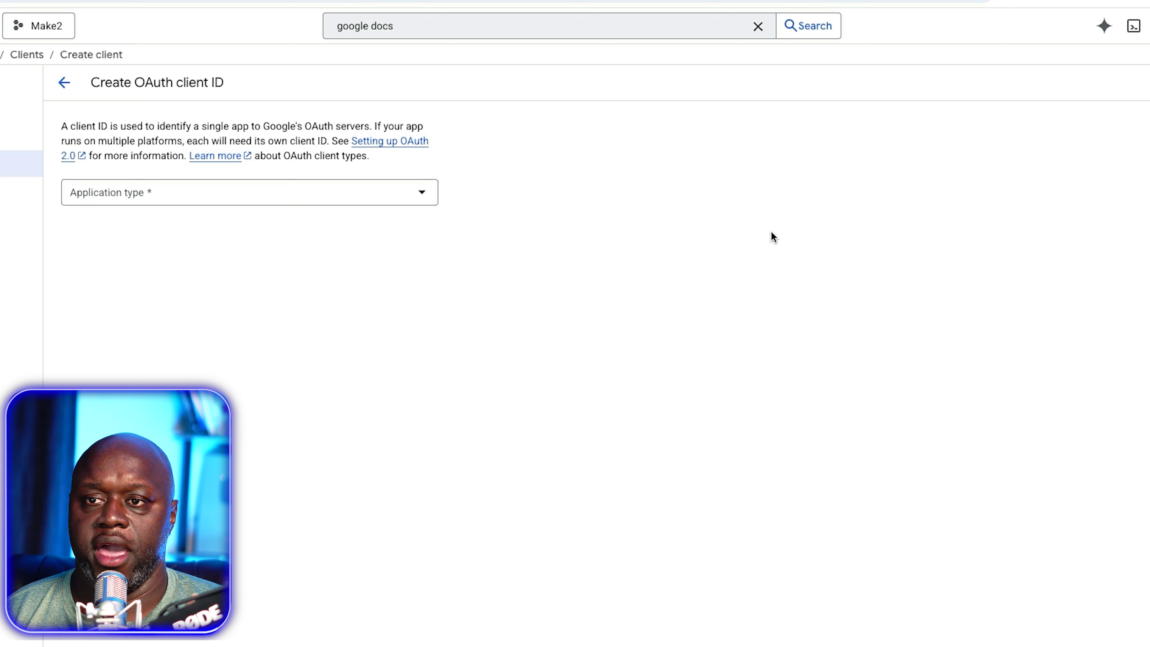
{"action": "left_click", "coordinate": [306, 197]}
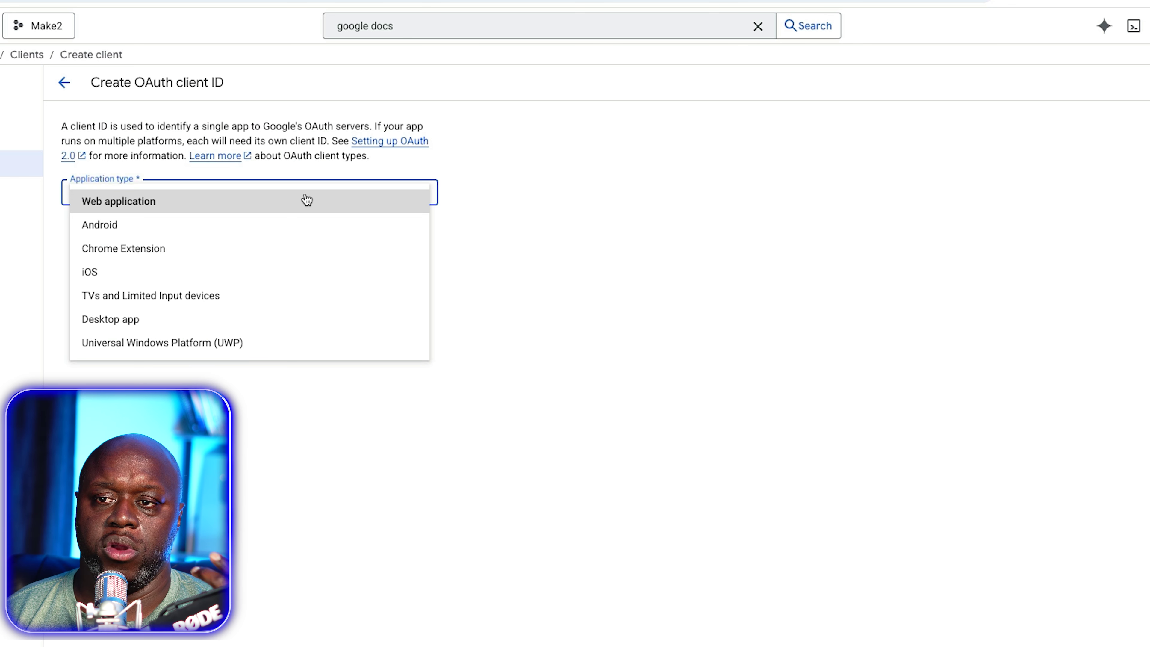
{"action": "left_click", "coordinate": [307, 200]}
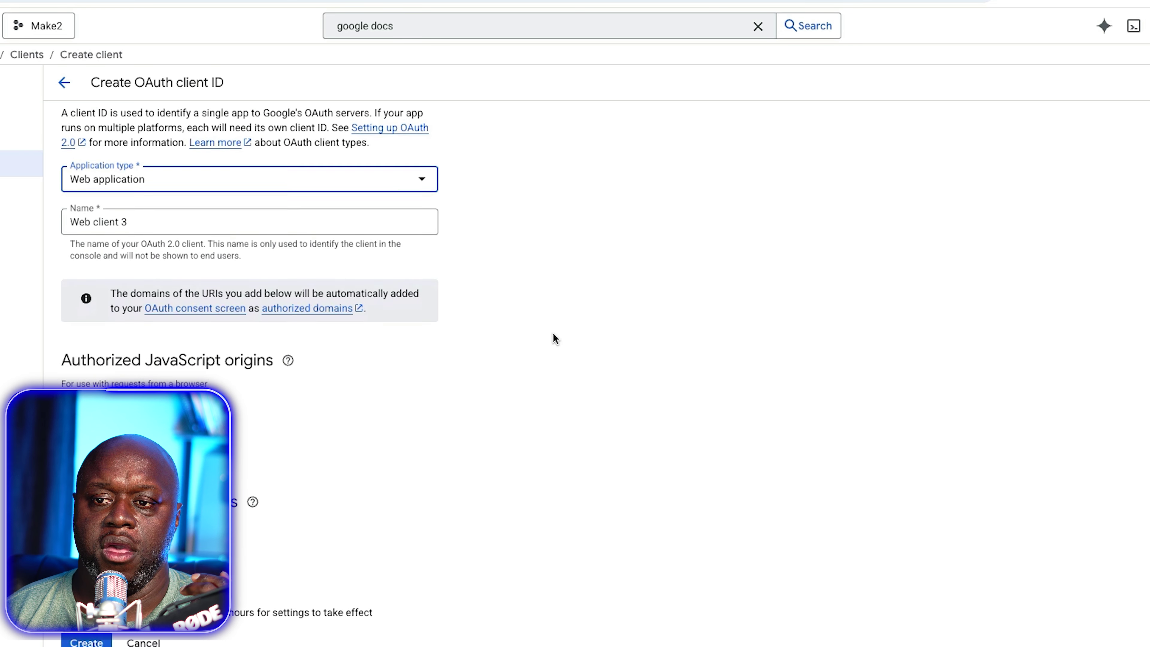
Step: Copy the OAuth redirect URL from the n8n credential and try it as an authorized JavaScript origin for the OAuth client
{"action": "scroll", "coordinate": [552, 335], "scroll_direction": "down", "scroll_amount": 1}
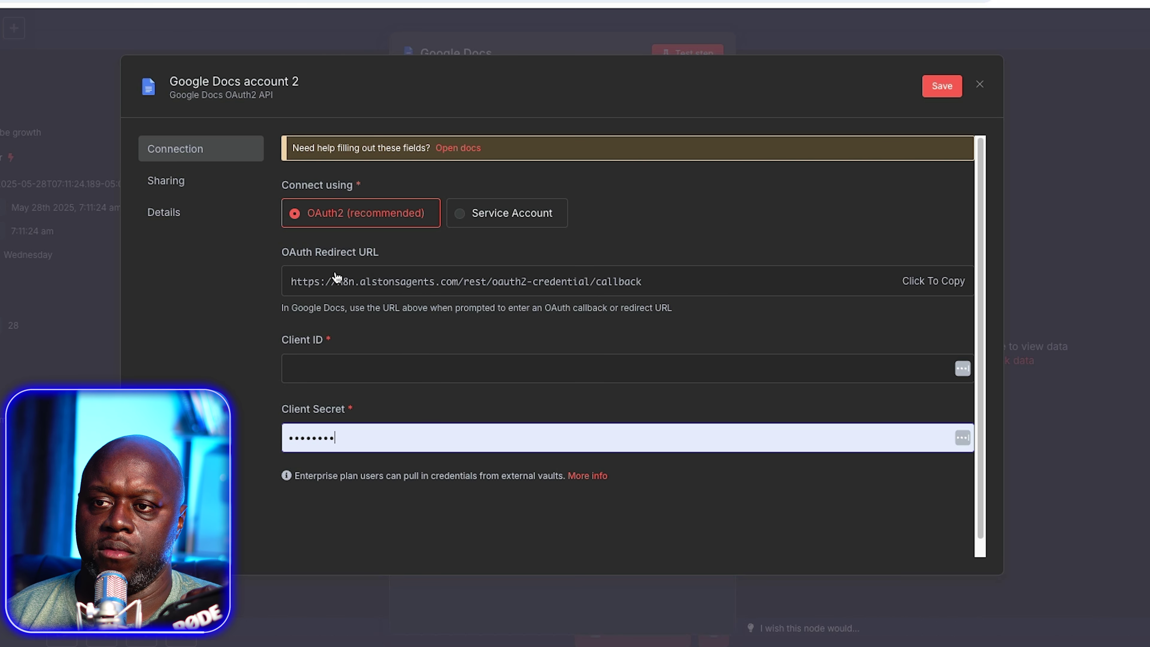
{"action": "left_click", "coordinate": [442, 282]}
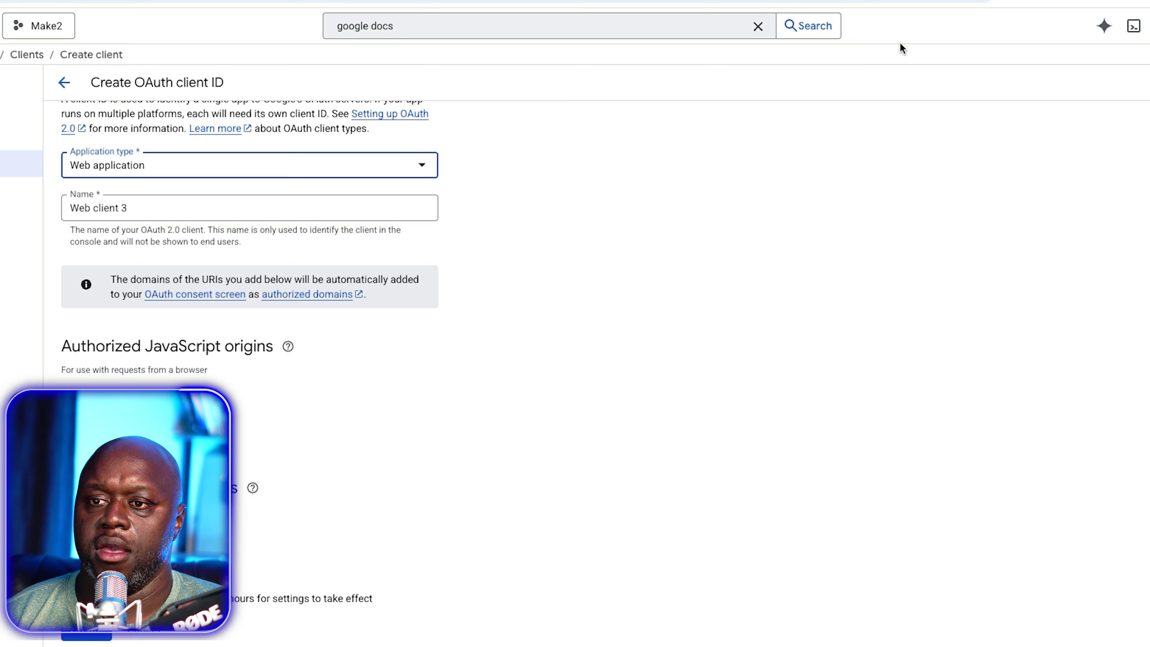
{"action": "left_click", "coordinate": [88, 394]}
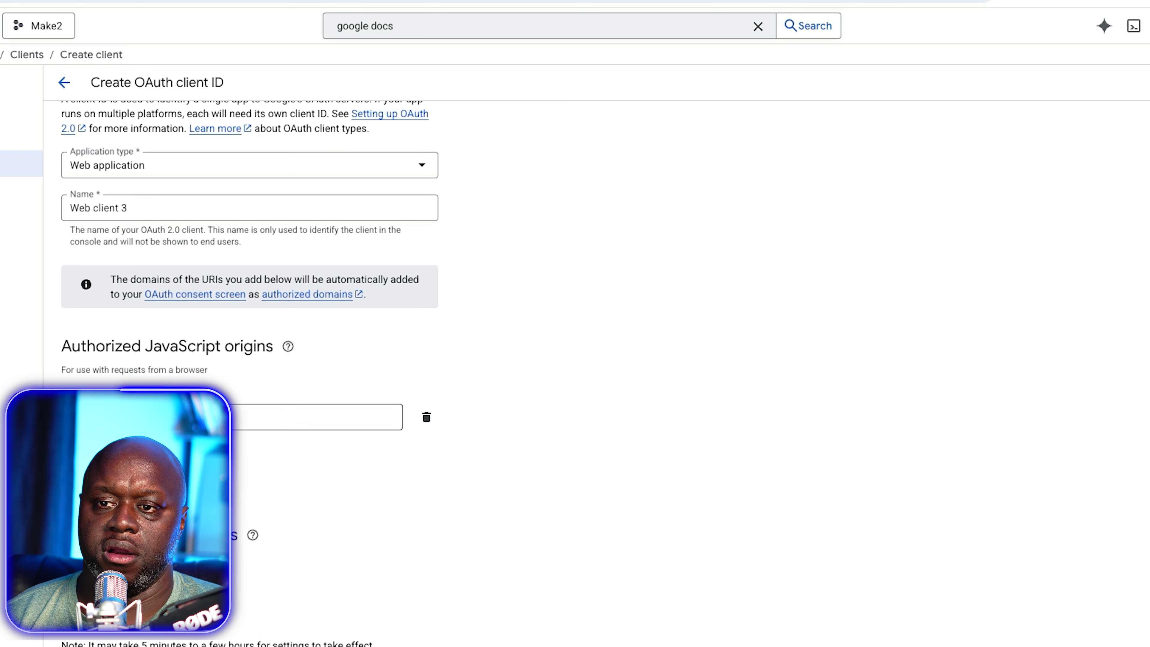
{"action": "key", "text": "ctrl+v"}
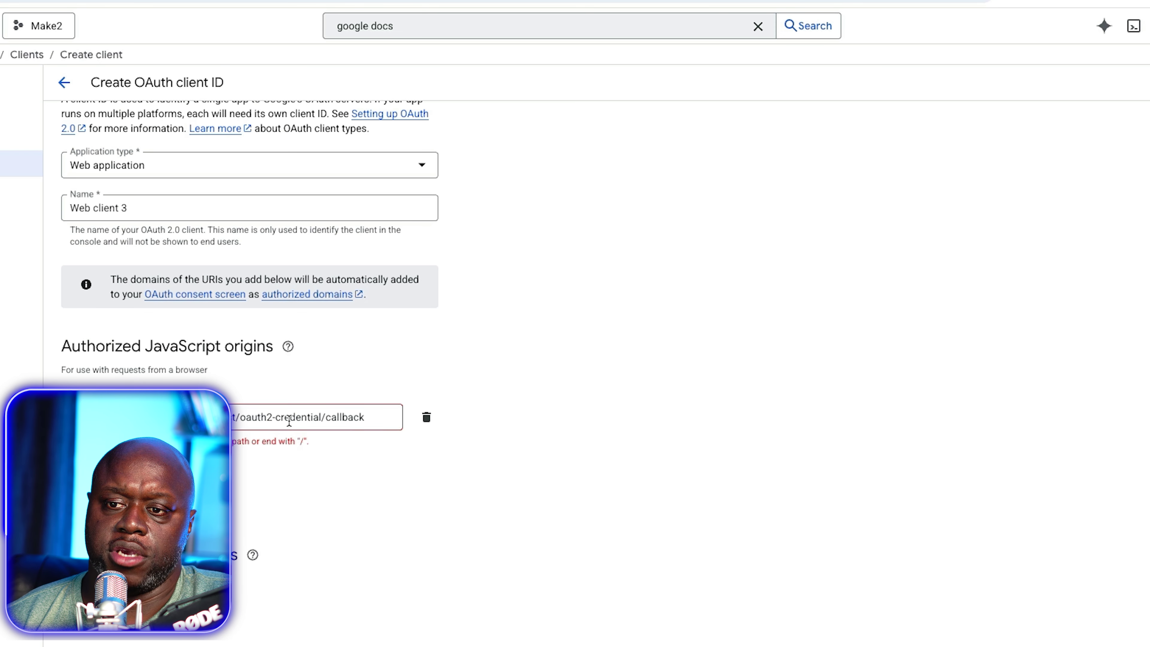
{"action": "left_click", "coordinate": [426, 417]}
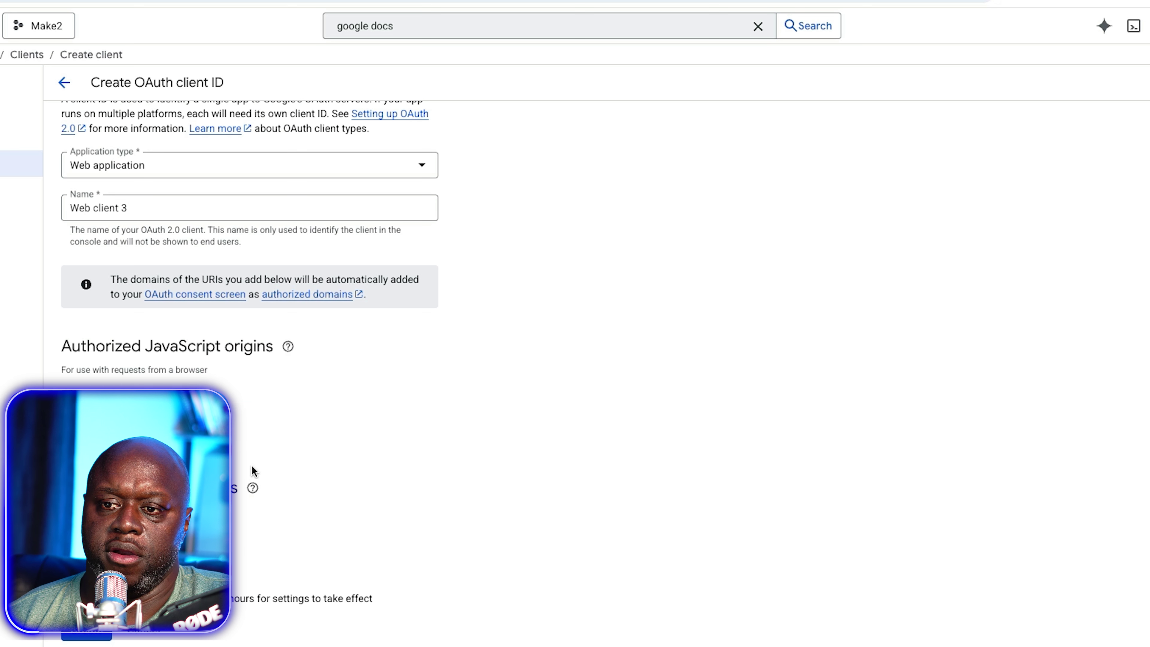
Step: Add the copied n8n callback URL to the OAuth client form as an authorized redirect URI
{"action": "left_click", "coordinate": [88, 536]}
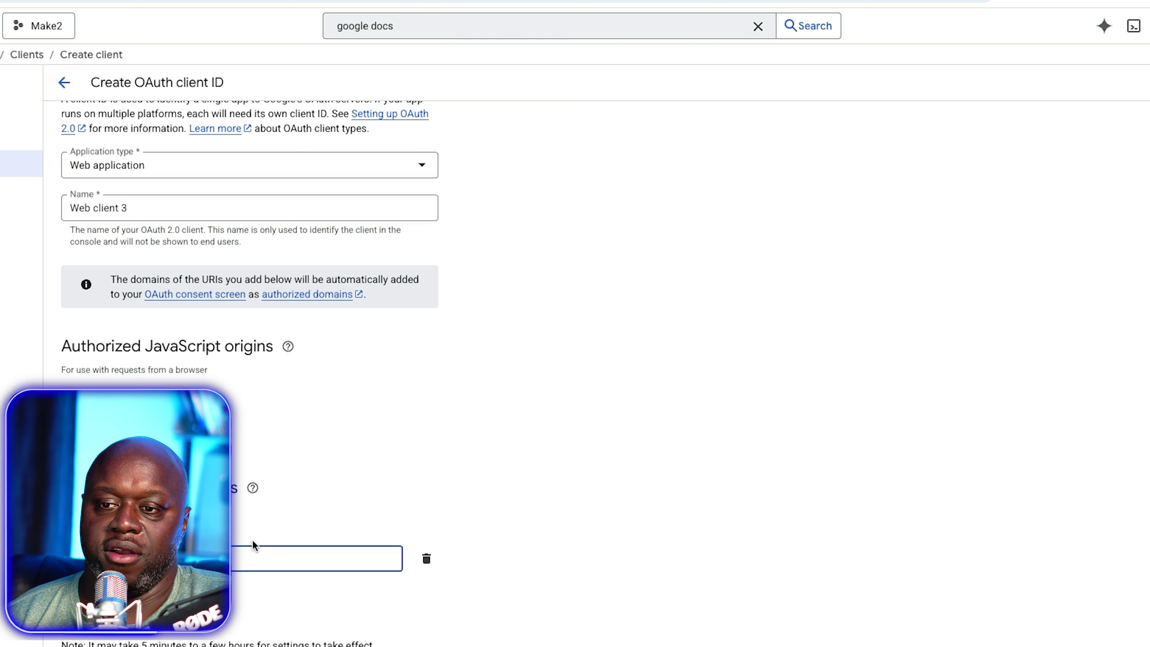
{"action": "key", "text": "ctrl+v"}
{"action": "scroll", "coordinate": [287, 521], "scroll_direction": "down", "scroll_amount": 1}
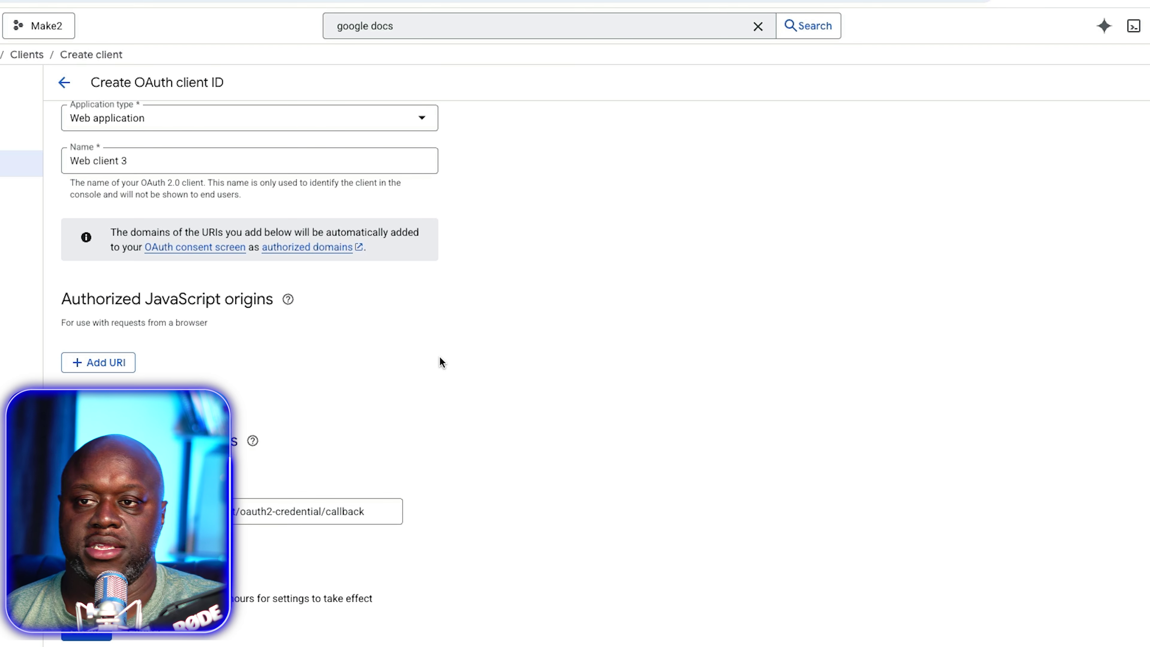
{"action": "scroll", "coordinate": [439, 357], "scroll_direction": "up", "scroll_amount": 1}
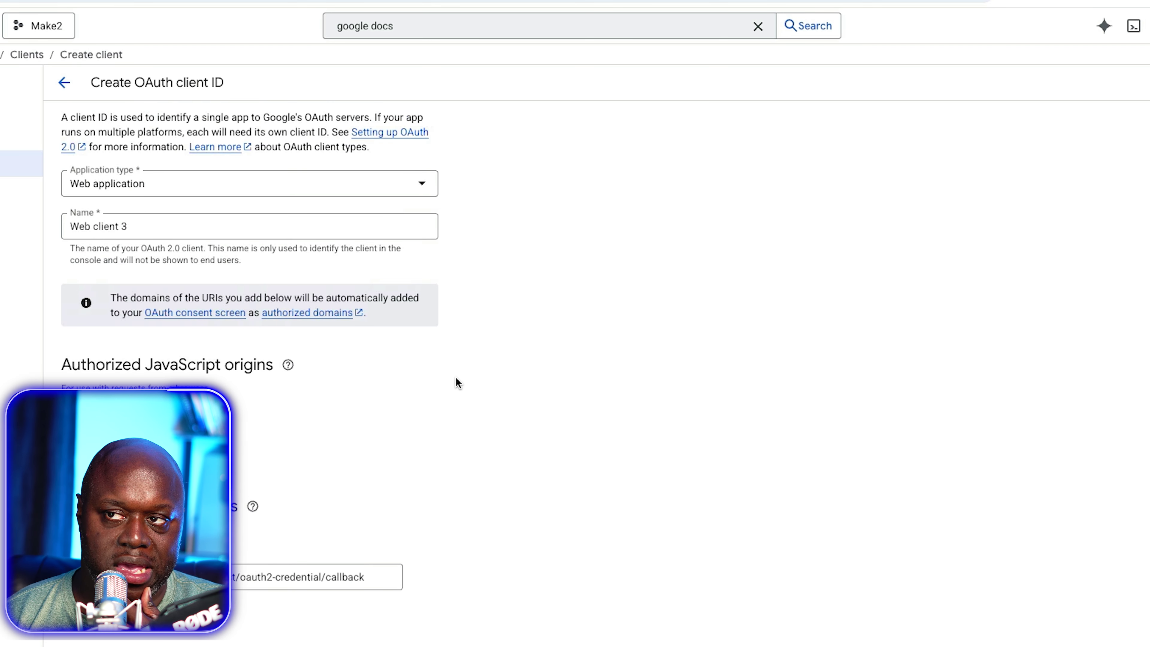
{"action": "scroll", "coordinate": [609, 308], "scroll_direction": "up", "scroll_amount": 1}
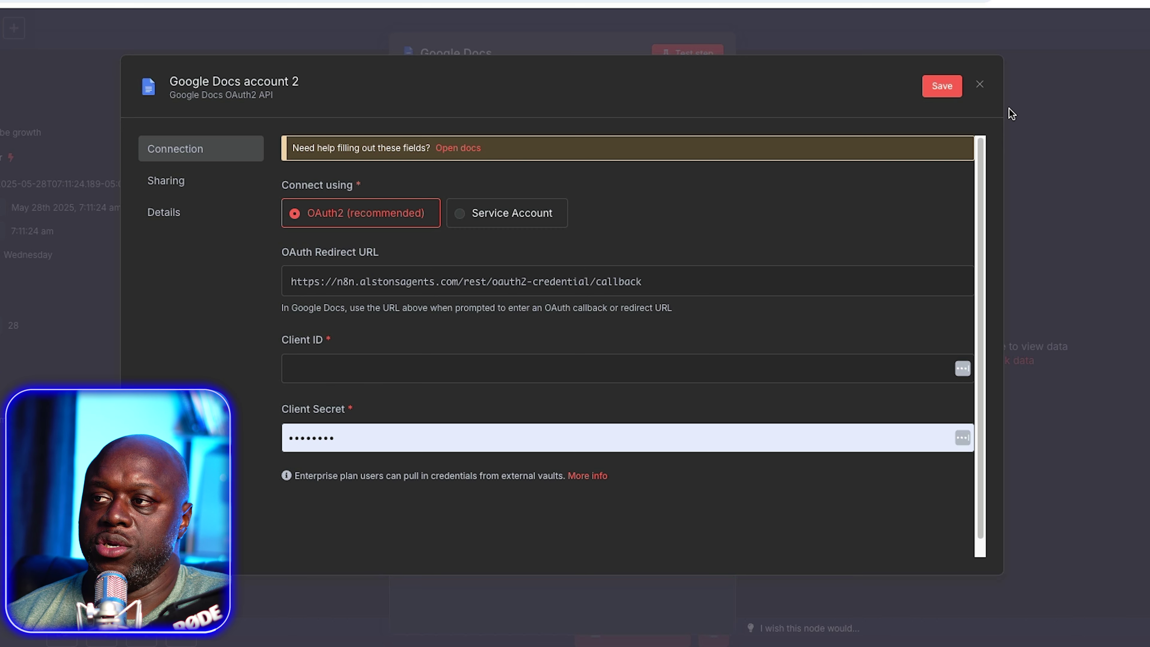
Step: Discard the unsaved new Google Docs credential in n8n and return to the Google Docs node's parameters
{"action": "left_click", "coordinate": [978, 85]}
{"action": "left_click", "coordinate": [616, 378]}
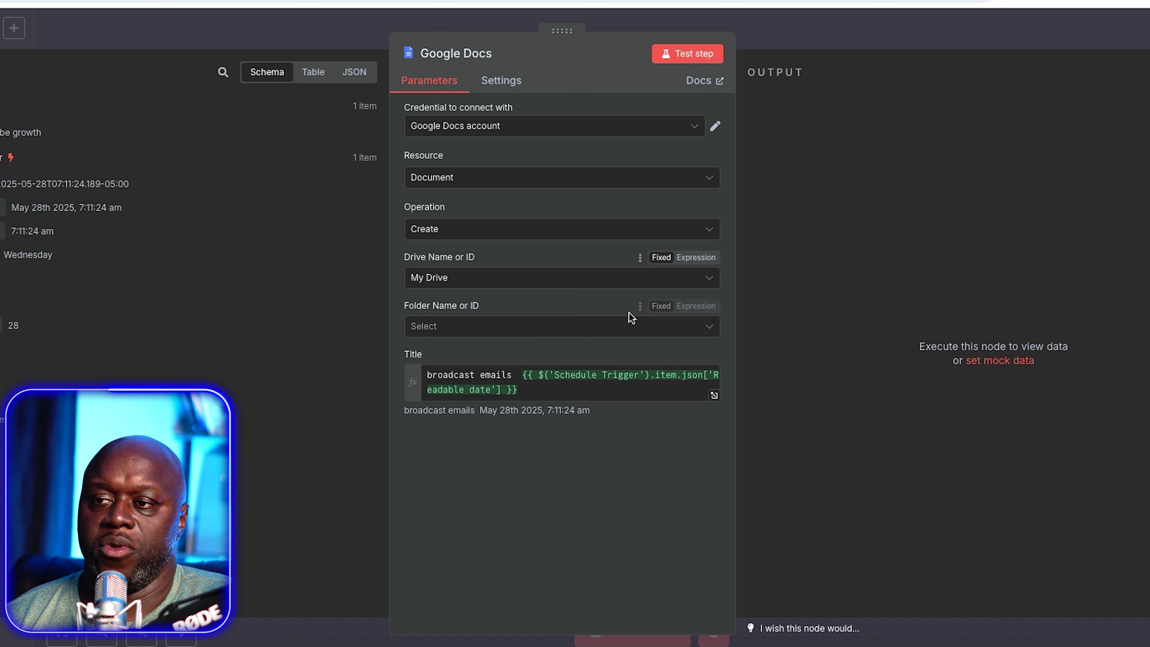
Step: Refresh the drive list, select My Drive as the drive, and set the Google Docs node's folder to "/"
{"action": "left_click", "coordinate": [640, 259]}
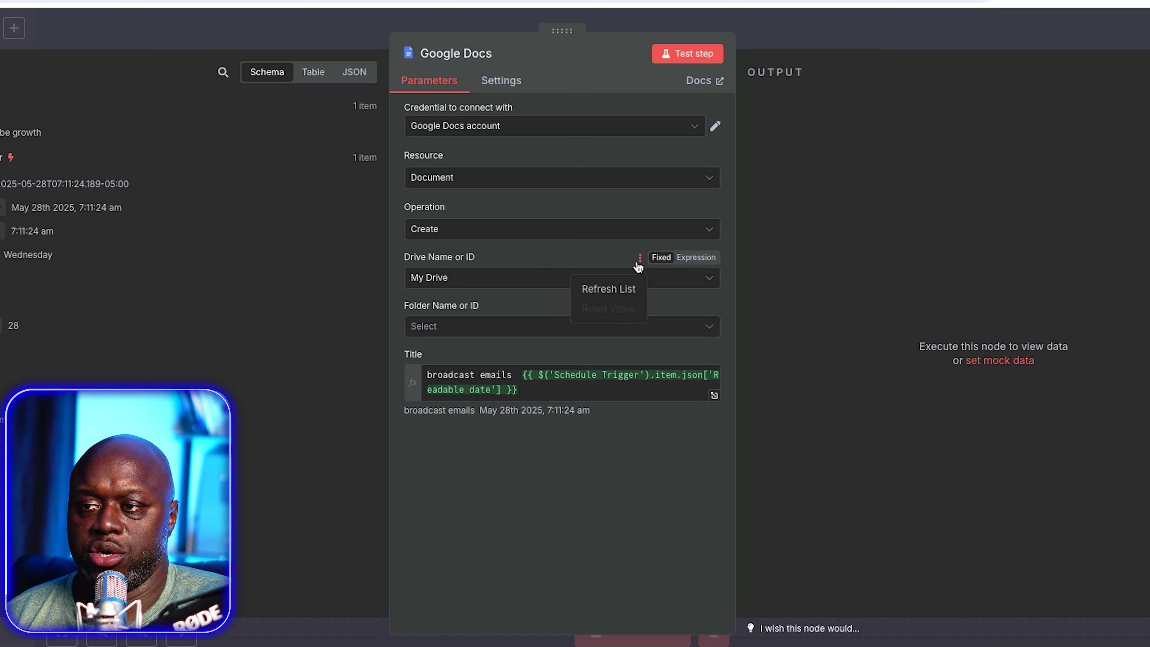
{"action": "left_click", "coordinate": [608, 289]}
{"action": "left_click", "coordinate": [595, 290]}
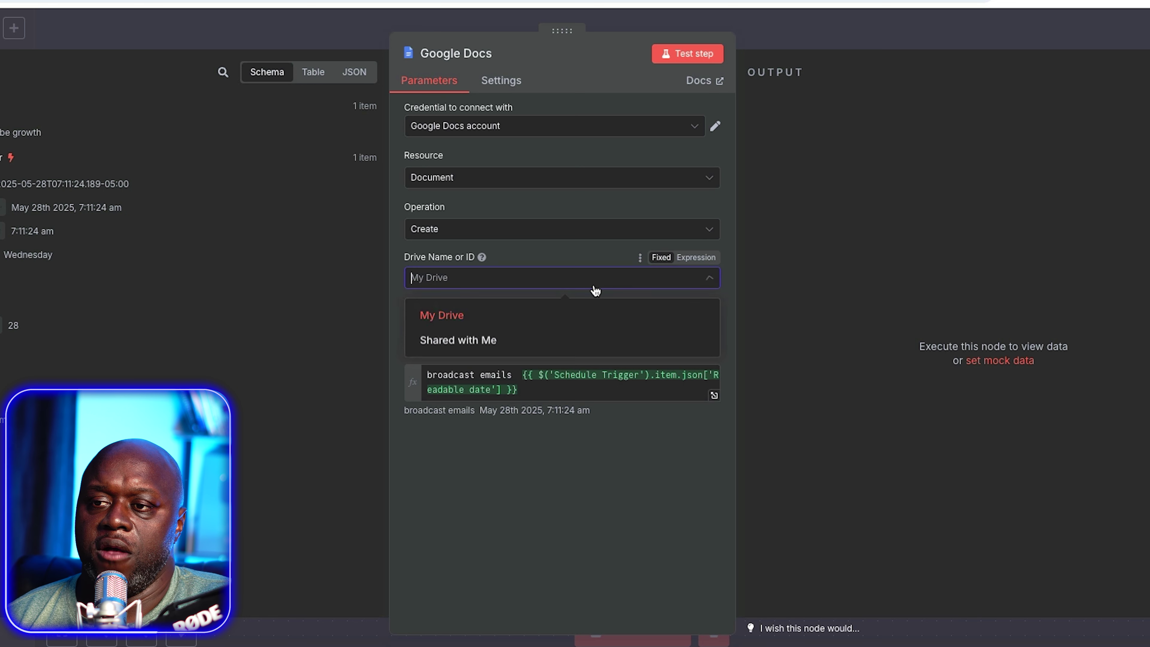
{"action": "left_click", "coordinate": [554, 310]}
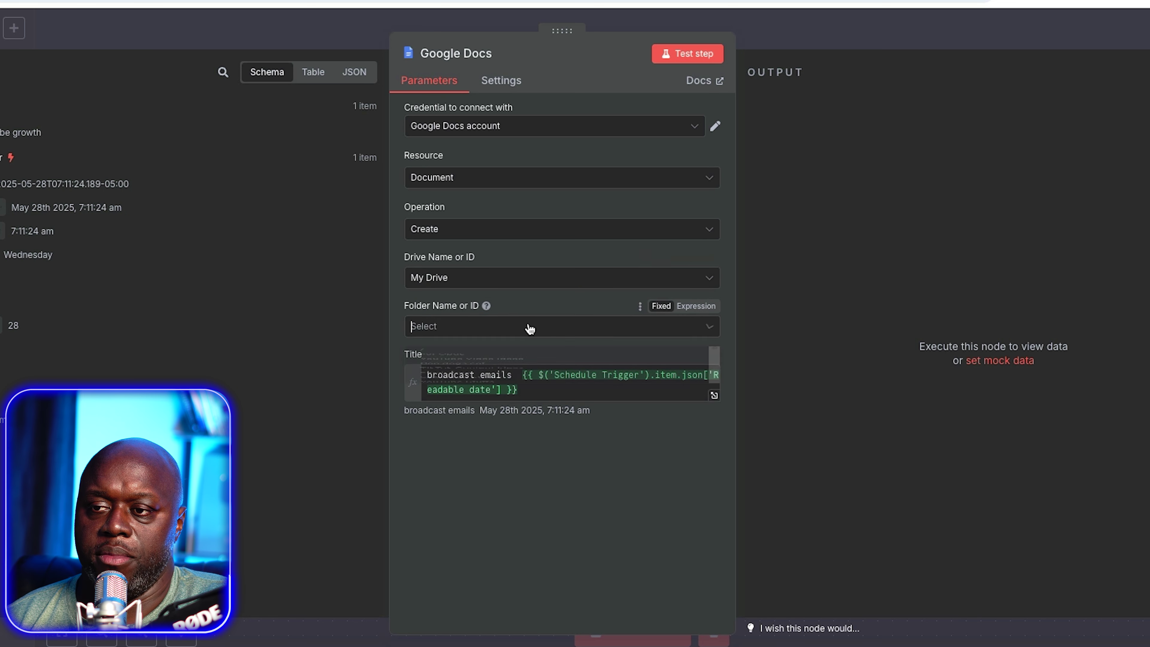
{"action": "left_click", "coordinate": [540, 325]}
{"action": "left_click", "coordinate": [487, 360]}
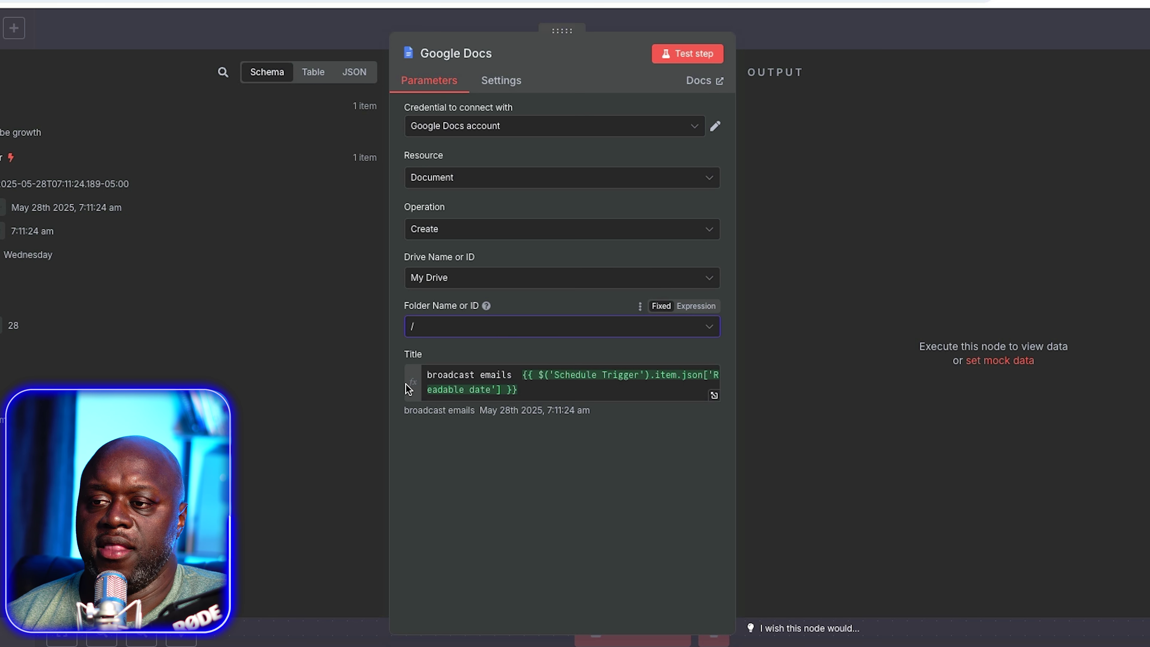
Step: Insert a hyphen between "broadcast emails" and the Readable date expression in the document title
{"action": "left_click", "coordinate": [520, 374]}
{"action": "key", "text": "BackSpace"}
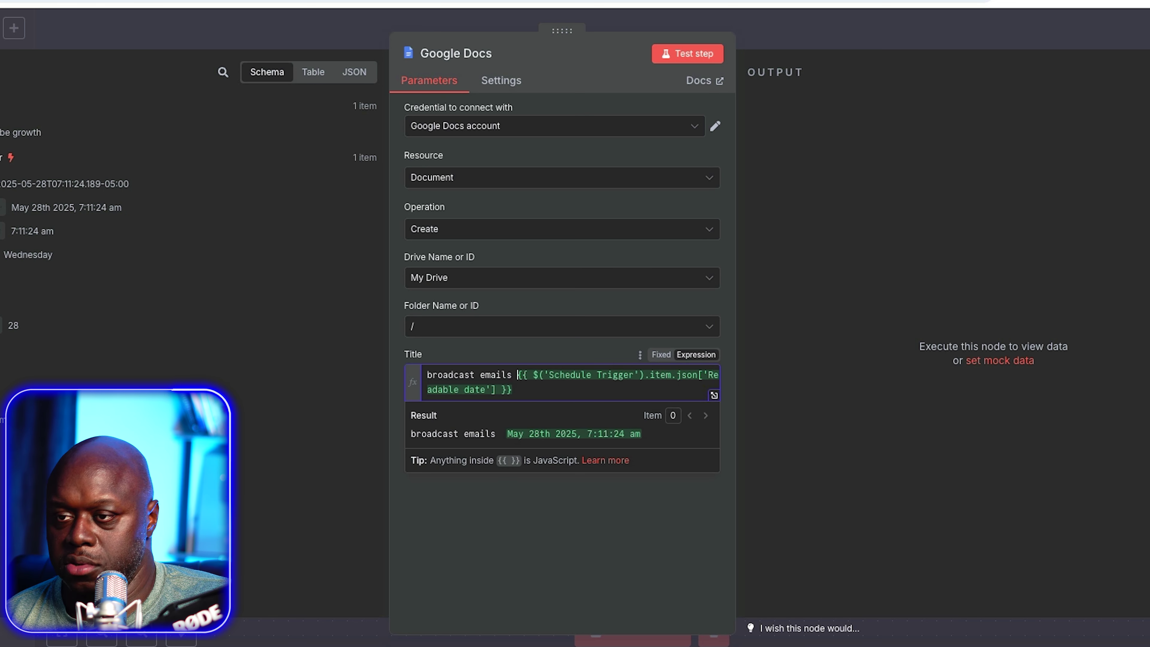
{"action": "type", "text": "-"}
Step: Test the Google Docs node and open the newly created broadcast emails document in Google Docs
{"action": "left_click", "coordinate": [688, 53]}
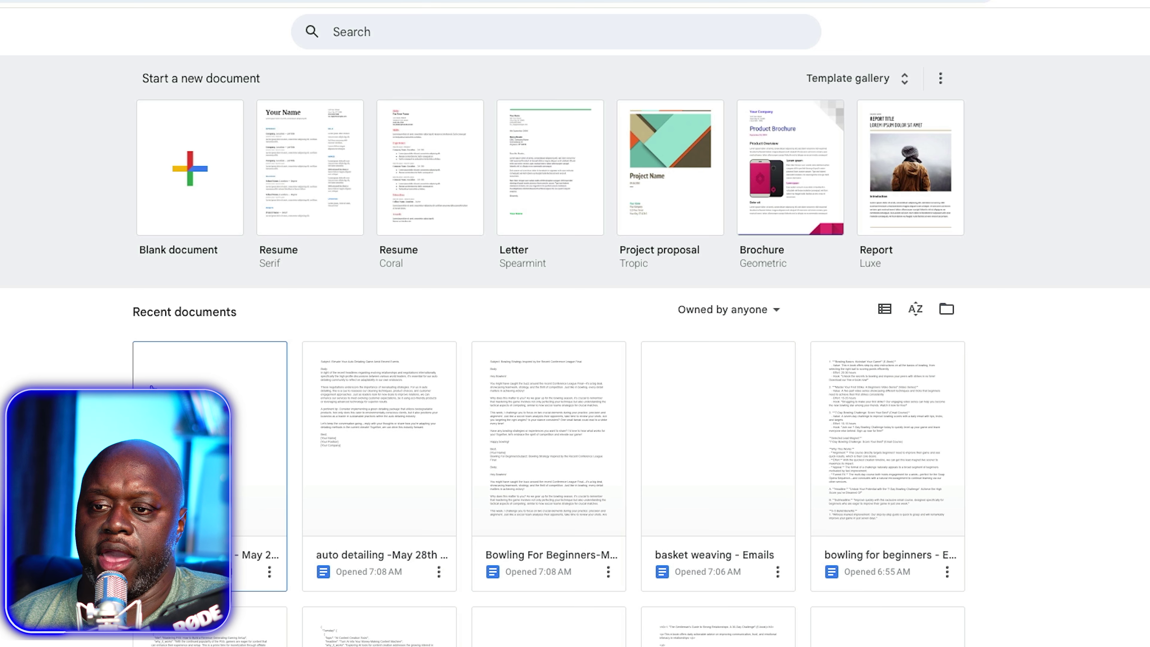
{"action": "left_click", "coordinate": [151, 389]}
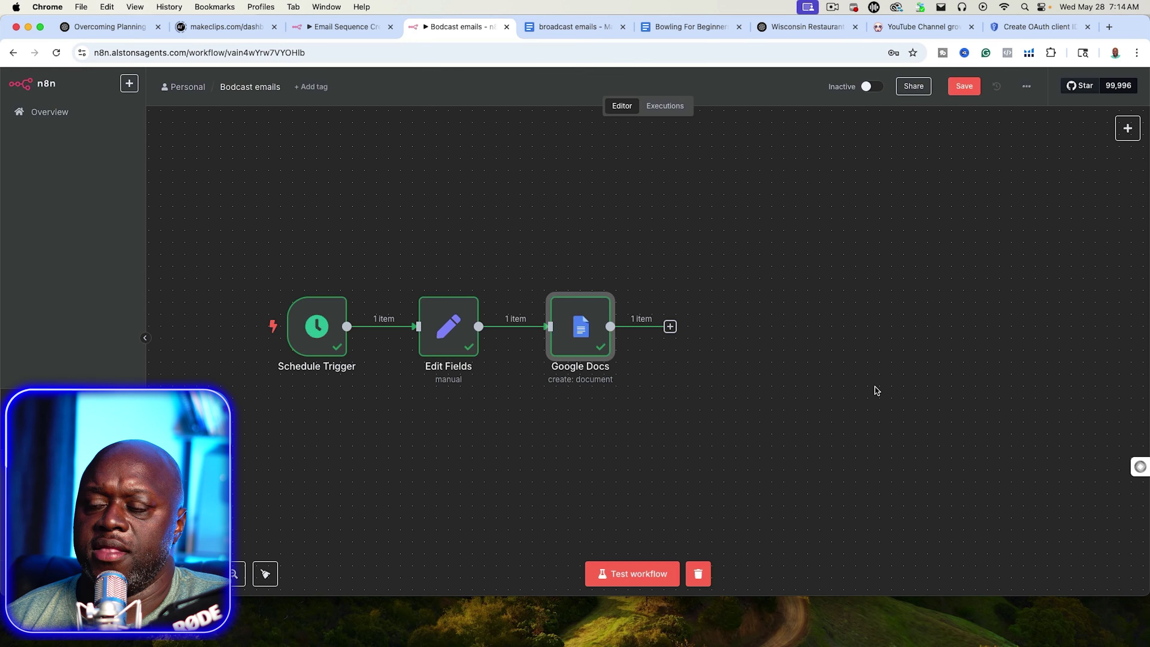
Step: Add an AI Agent node after the Google Docs node in the workflow
{"action": "left_click", "coordinate": [670, 326]}
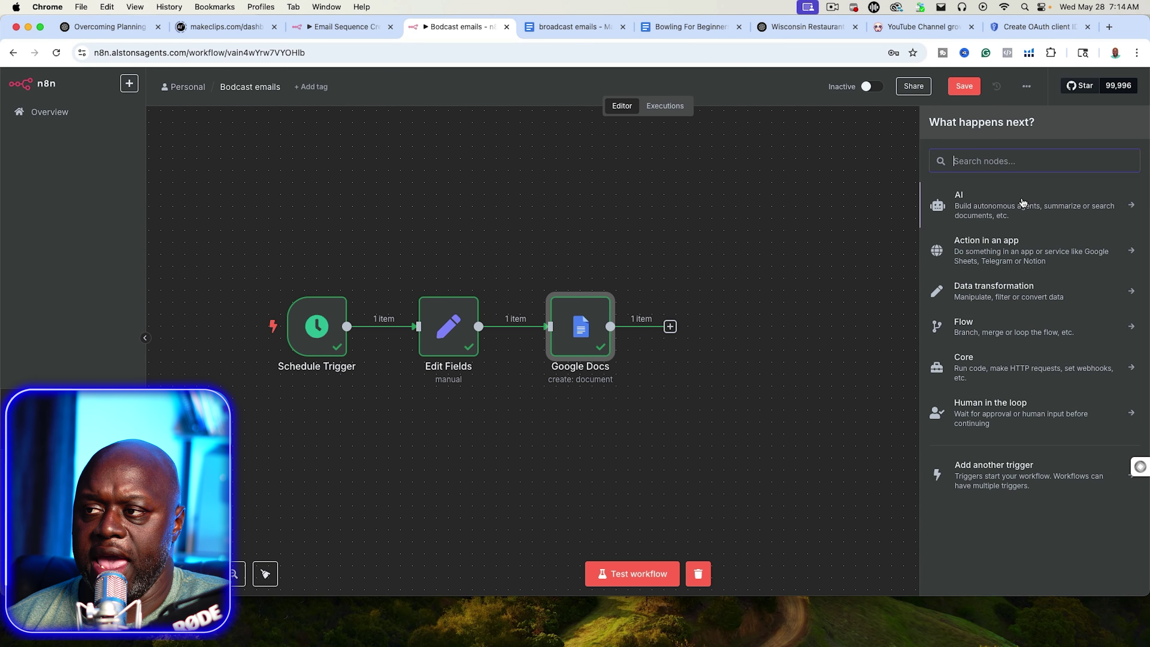
{"action": "left_click", "coordinate": [1022, 202]}
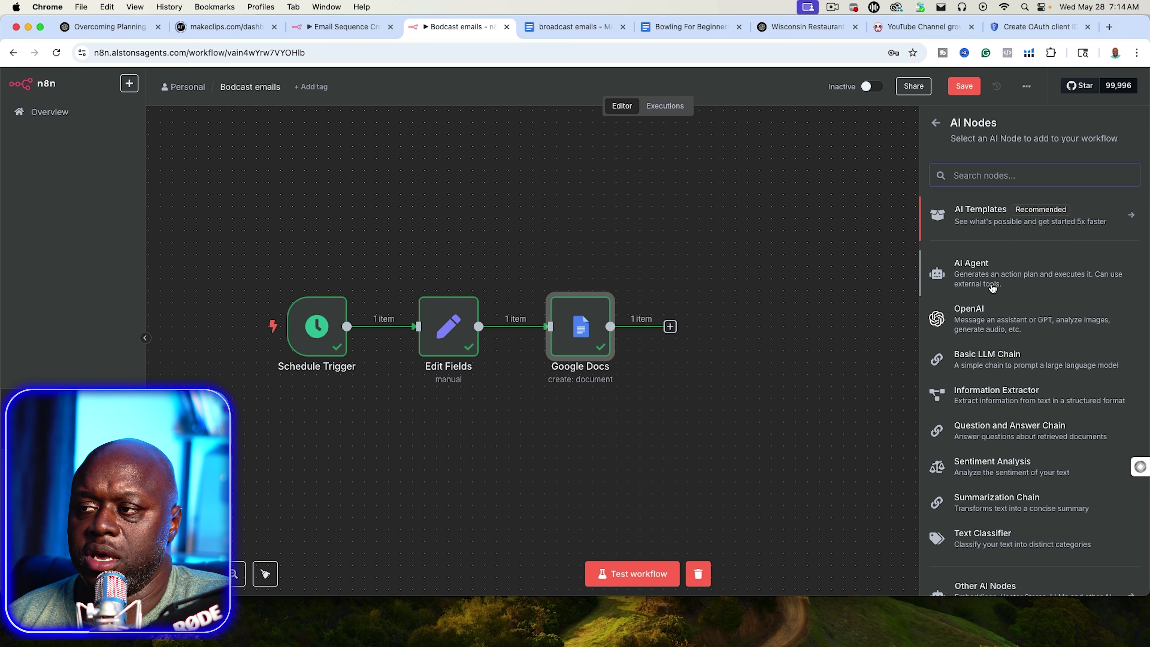
{"action": "left_click", "coordinate": [975, 277]}
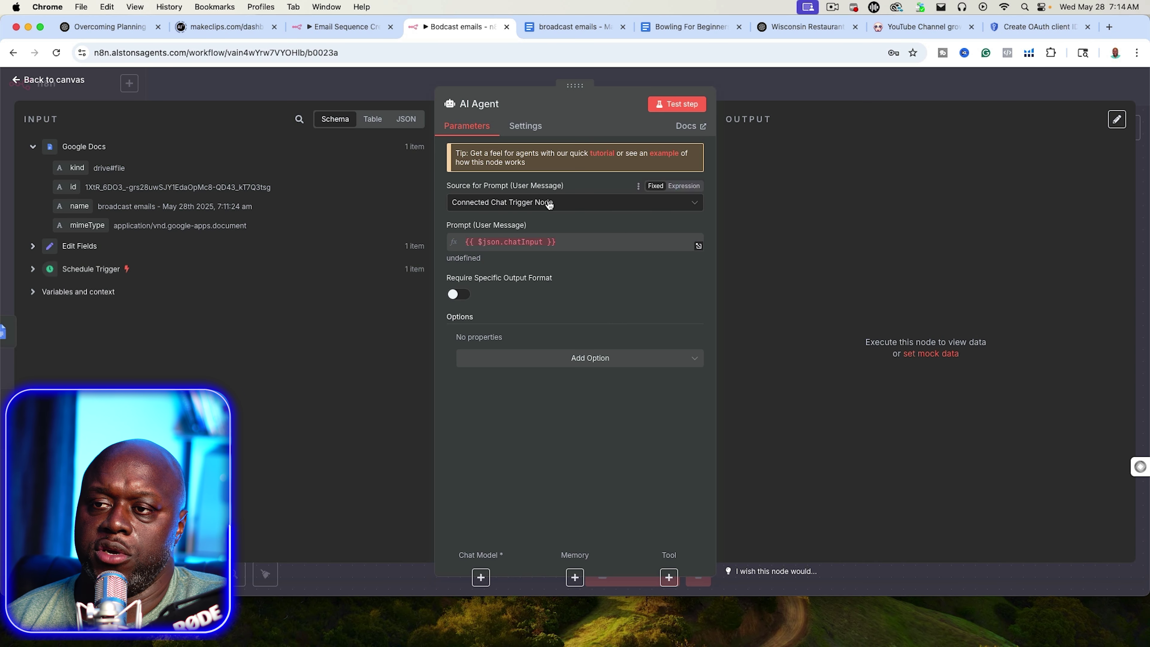
Step: Set the AI Agent's user message prompt source to Define below and attach an OpenAI Chat Model to the agent
{"action": "left_click", "coordinate": [486, 207]}
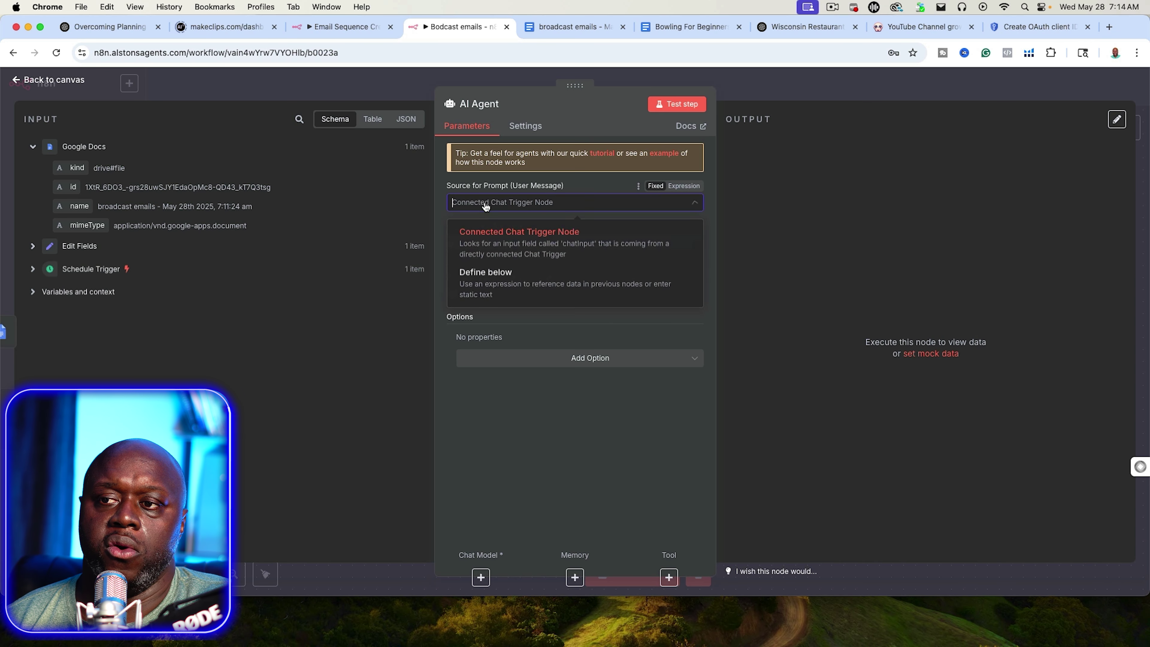
{"action": "left_click", "coordinate": [488, 290]}
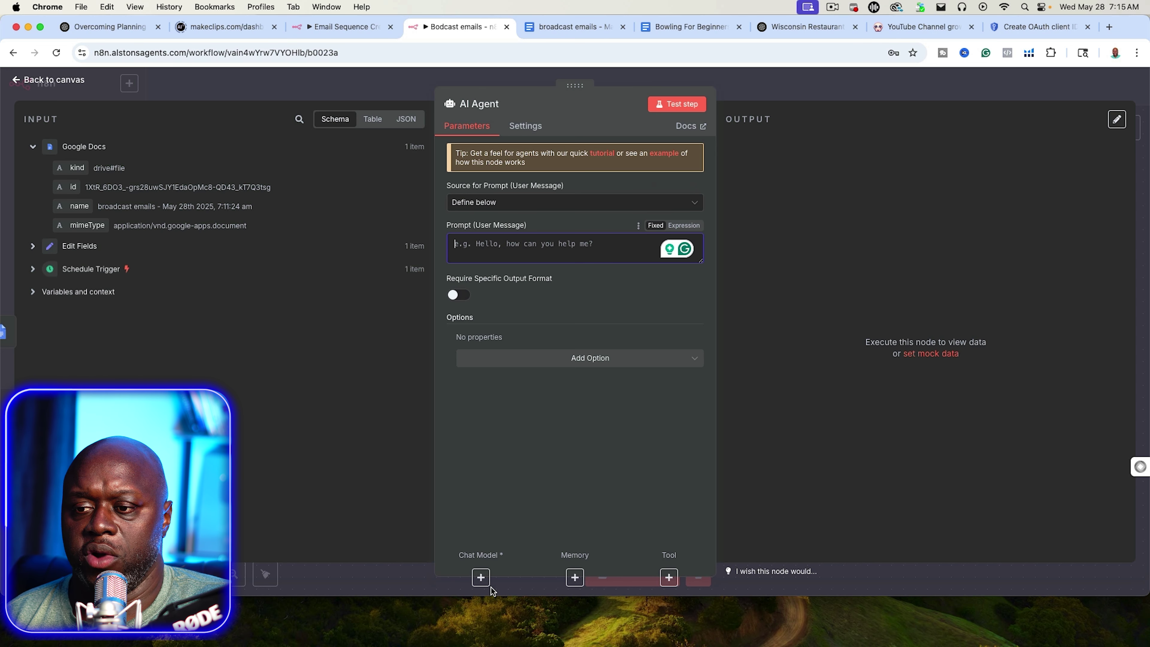
{"action": "left_click", "coordinate": [480, 577]}
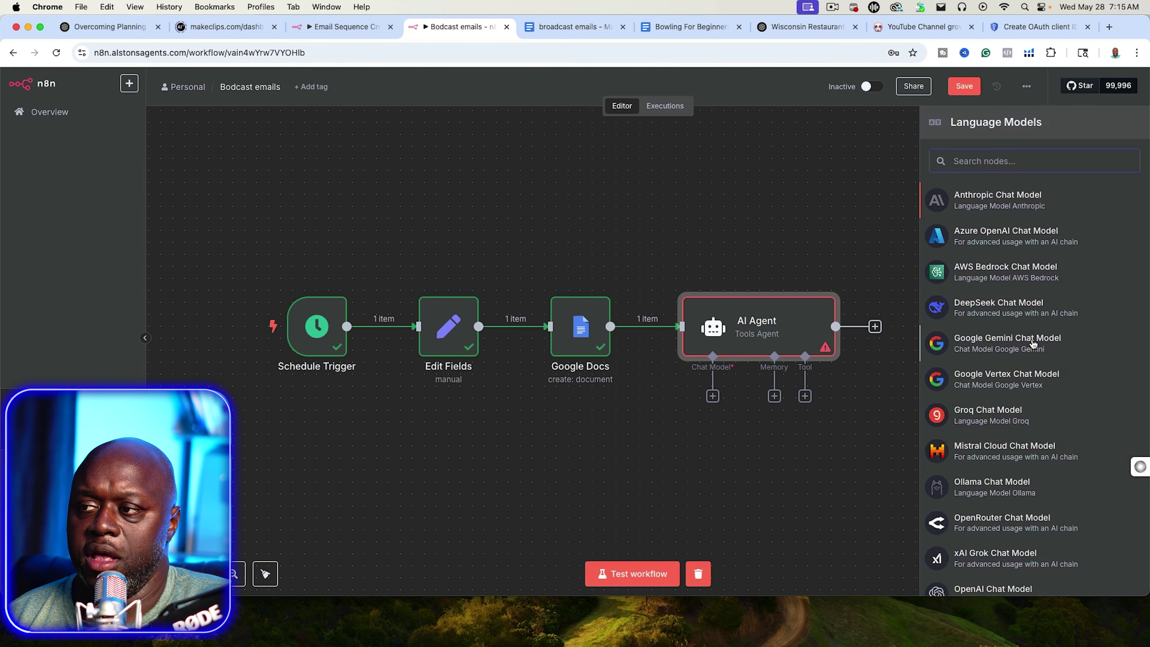
{"action": "scroll", "coordinate": [1014, 454], "scroll_direction": "down", "scroll_amount": 2}
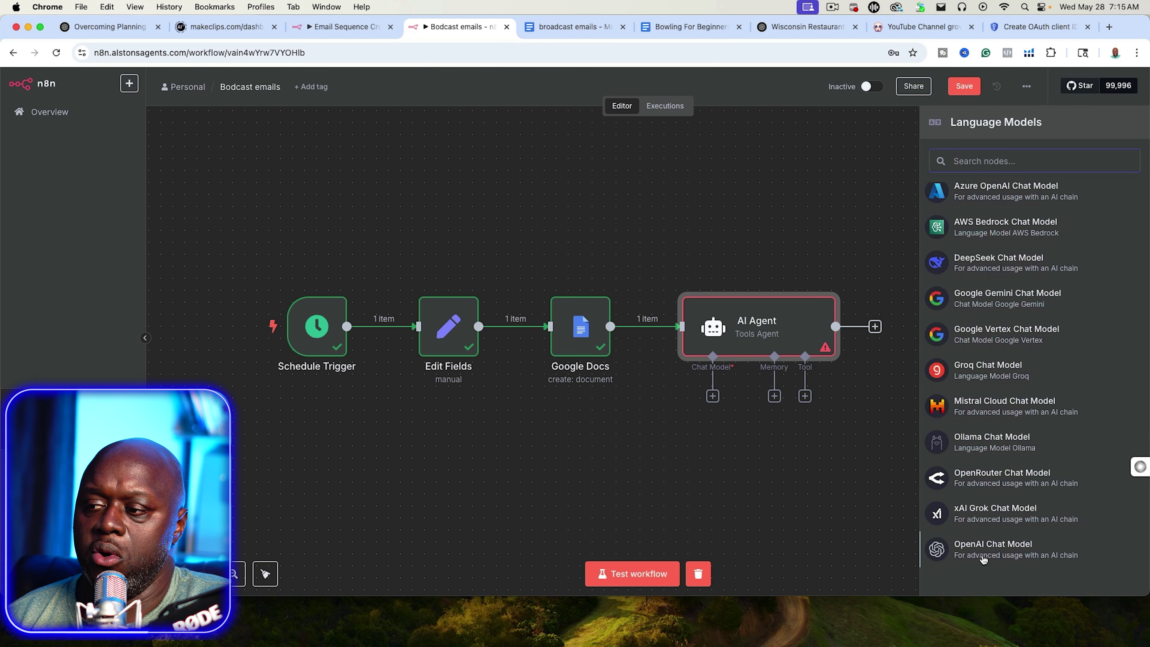
{"action": "left_click", "coordinate": [983, 557]}
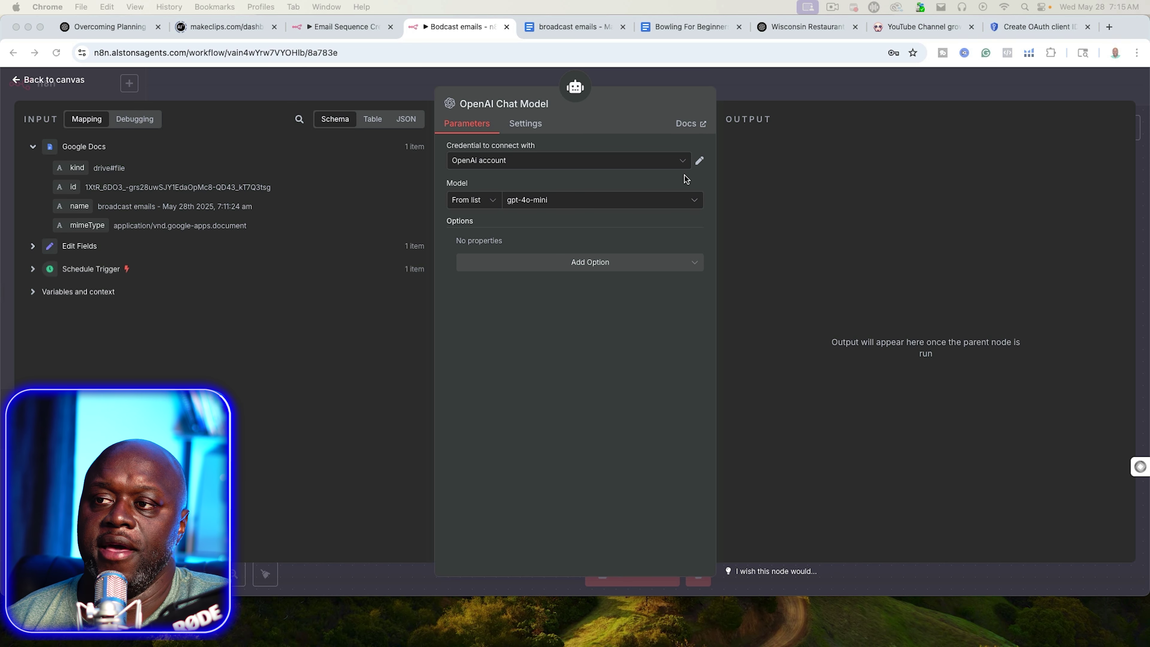
Step: Start a new OpenAI credential for the chat model and paste the API key
{"action": "left_click", "coordinate": [650, 164]}
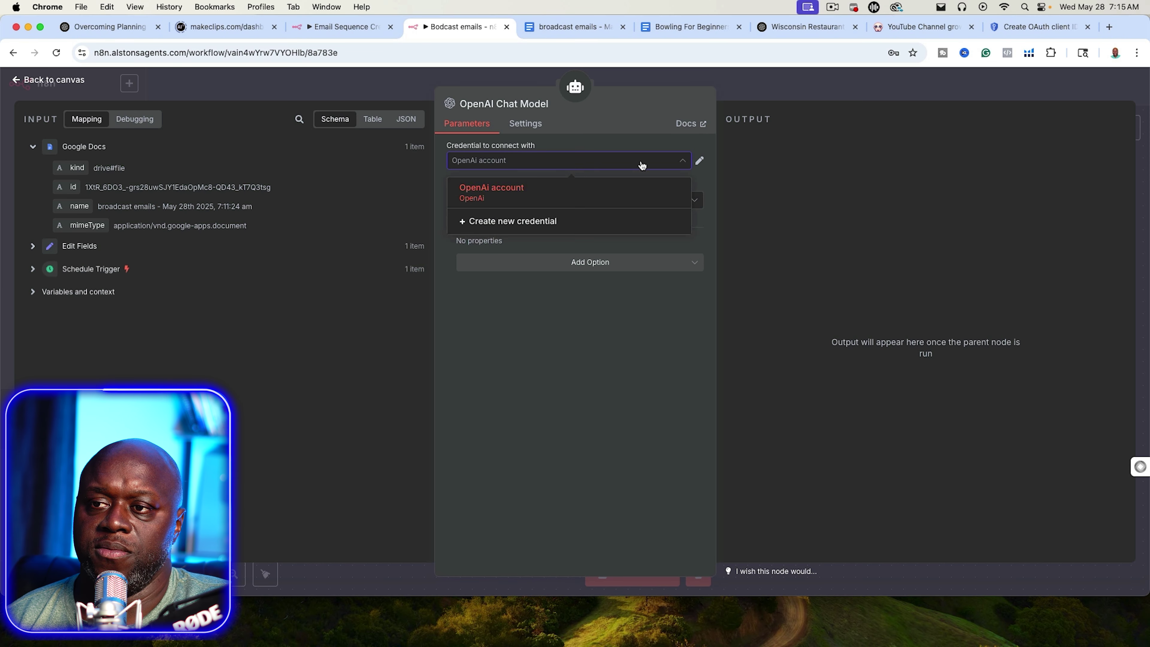
{"action": "left_click", "coordinate": [498, 226]}
{"action": "key", "text": "super+v"}
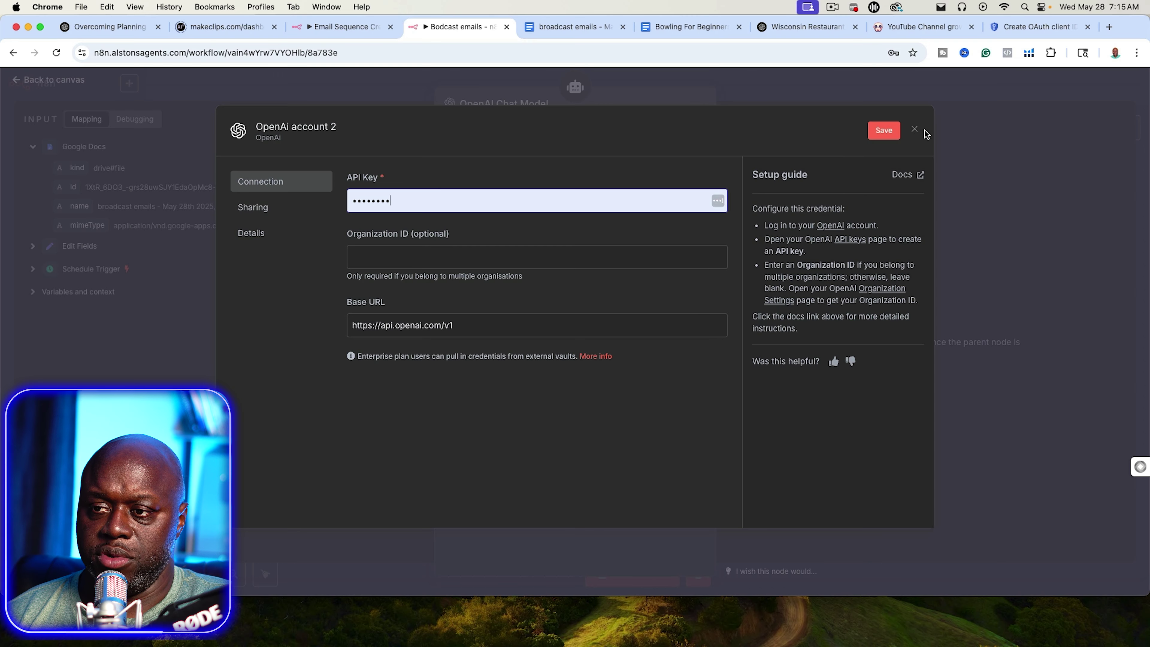
Step: Search the web for "chatgpt api" and open OpenAI's API Platform page
{"action": "left_click", "coordinate": [1037, 27]}
{"action": "left_click", "coordinate": [704, 48]}
{"action": "type", "text": "c"}
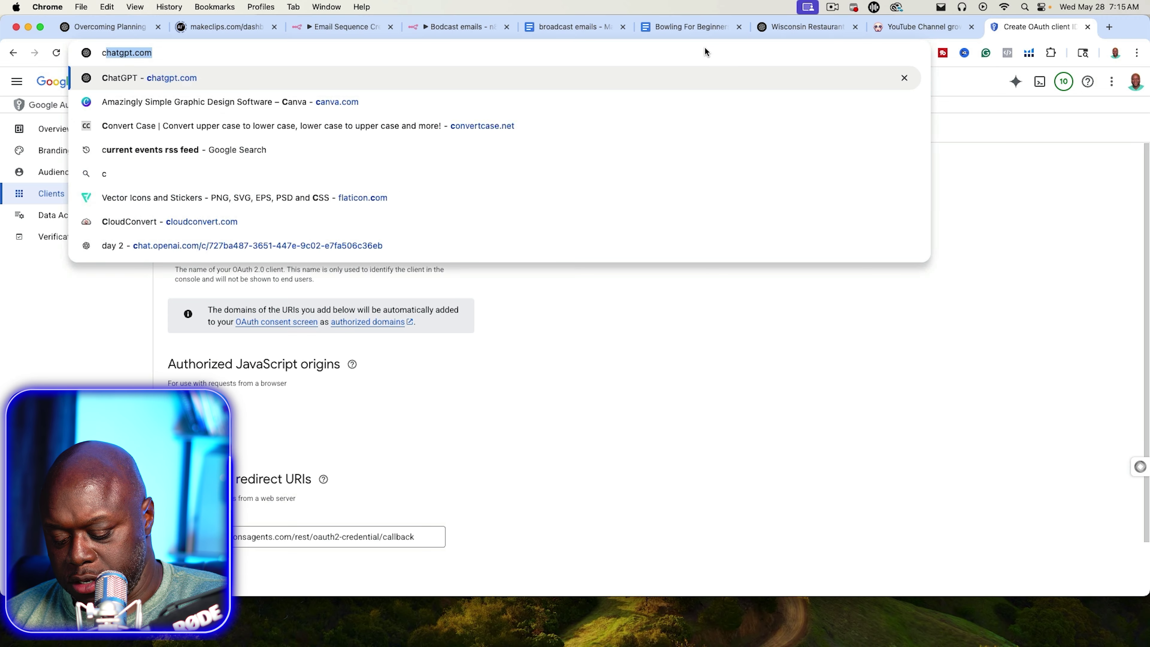
{"action": "type", "text": "hatgpt"}
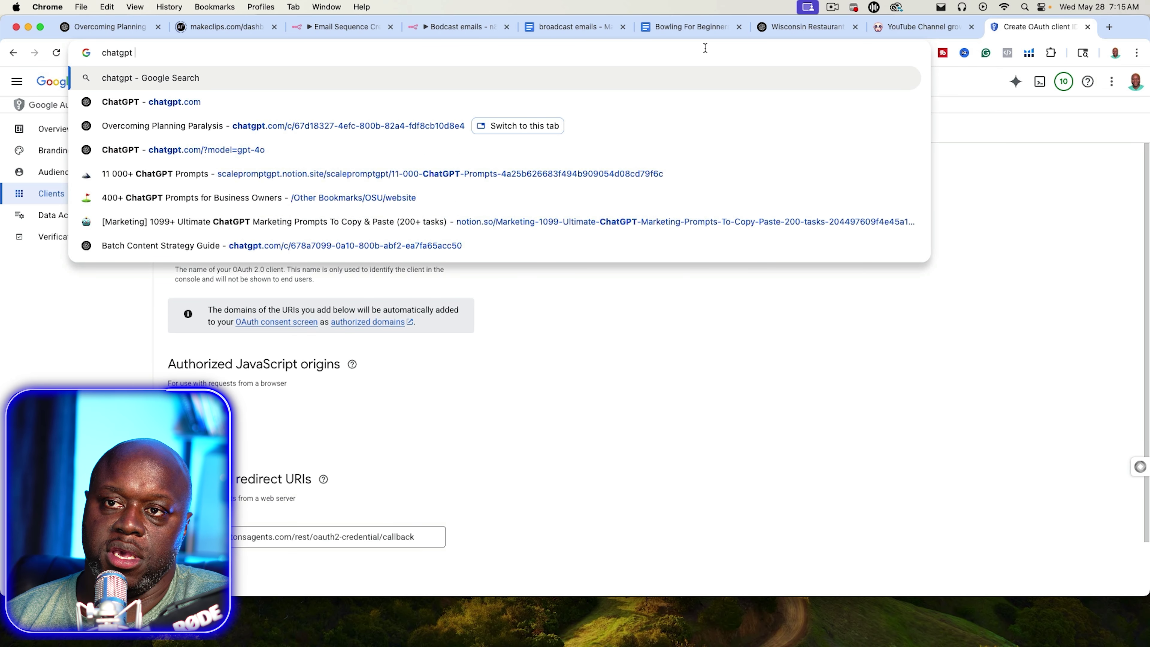
{"action": "type", "text": " a"}
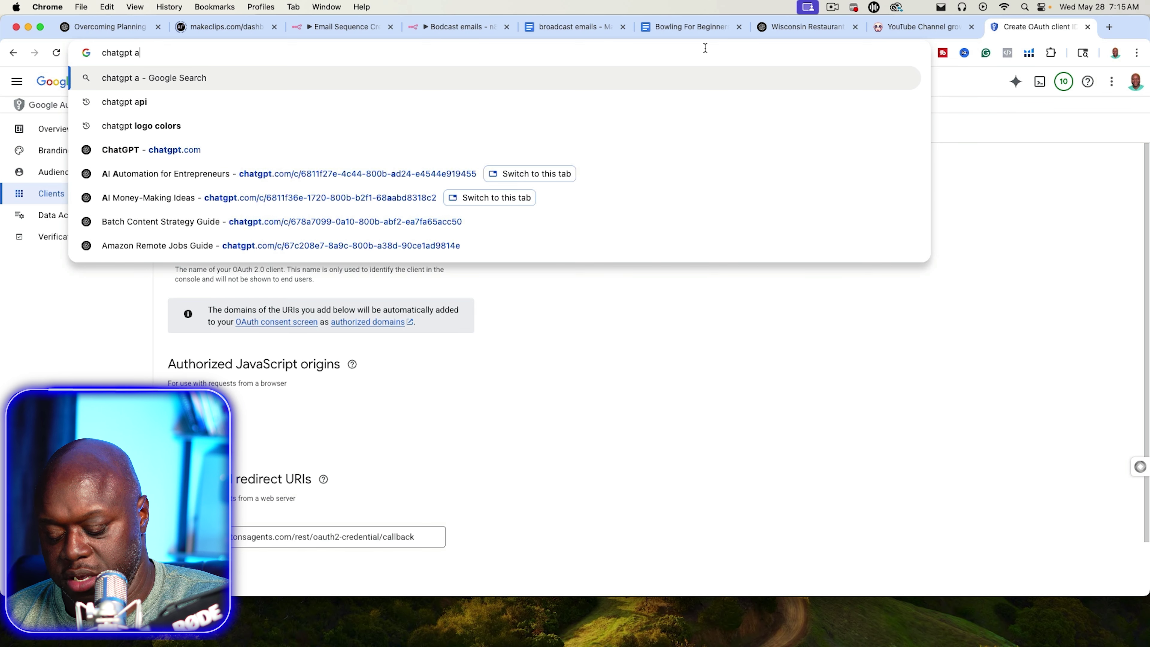
{"action": "type", "text": "pi"}
{"action": "key", "text": "Return"}
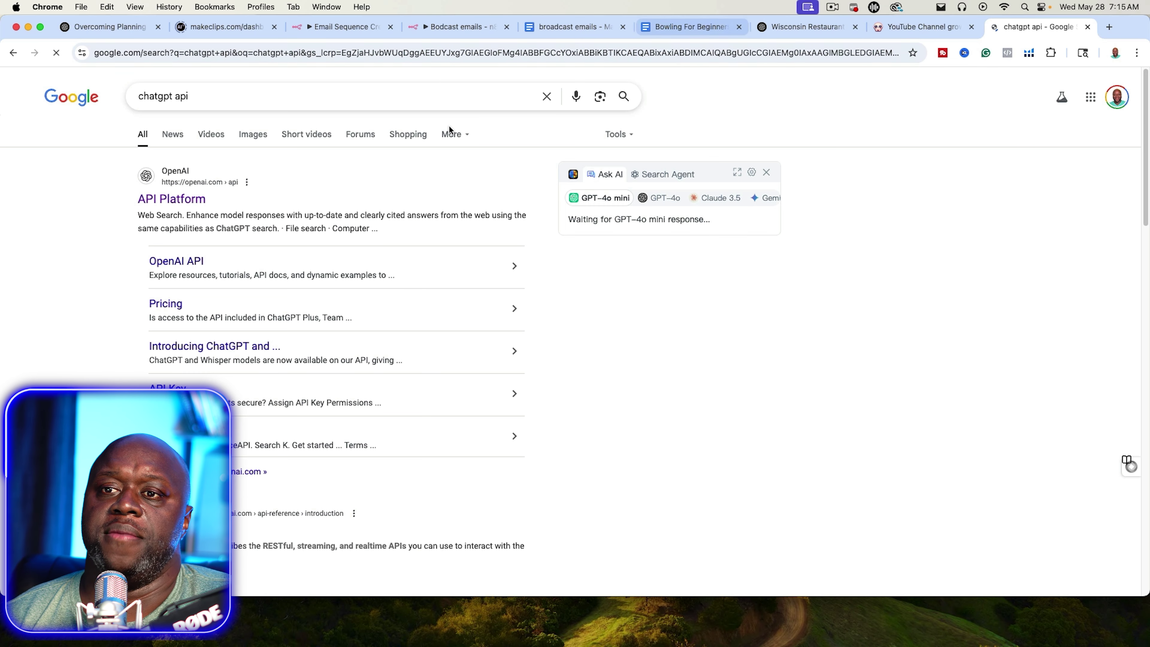
{"action": "left_click", "coordinate": [156, 199]}
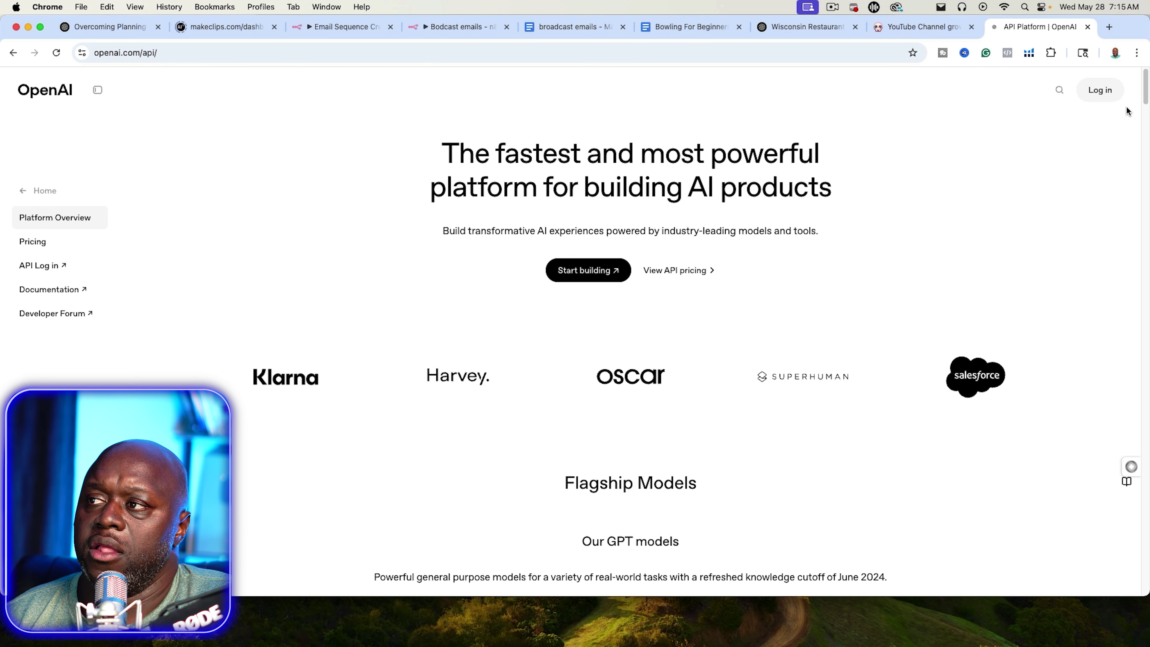
Step: Log in to the OpenAI API Platform with the Google account and open its dashboard
{"action": "left_click", "coordinate": [1105, 89]}
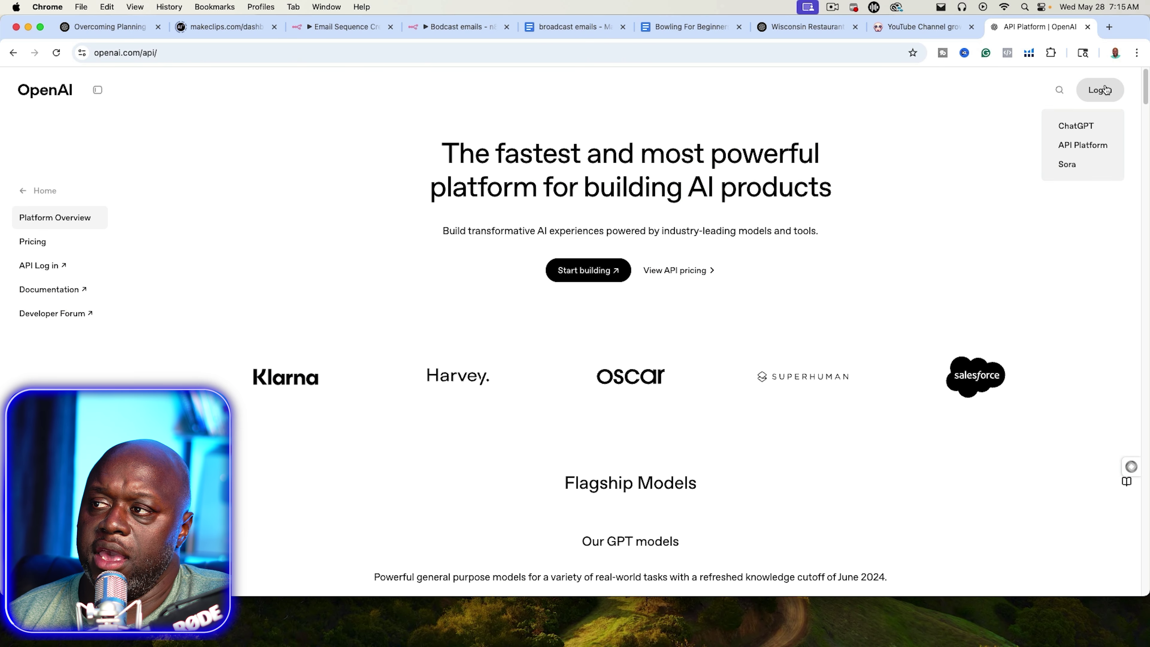
{"action": "left_click", "coordinate": [1082, 145]}
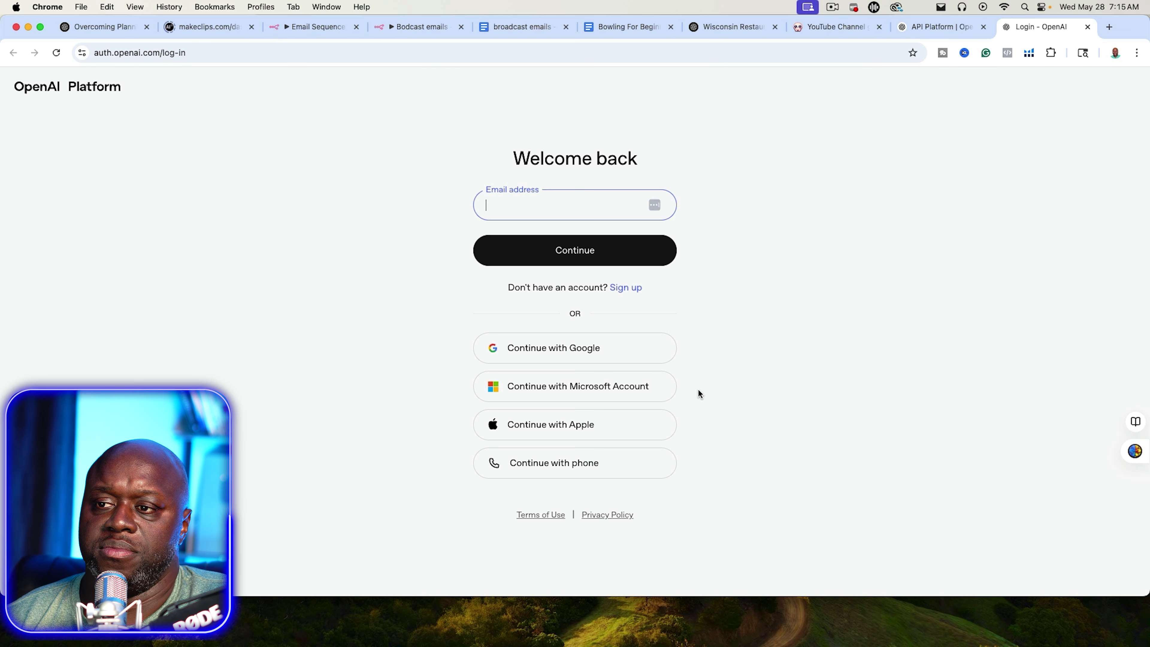
{"action": "left_click", "coordinate": [583, 348]}
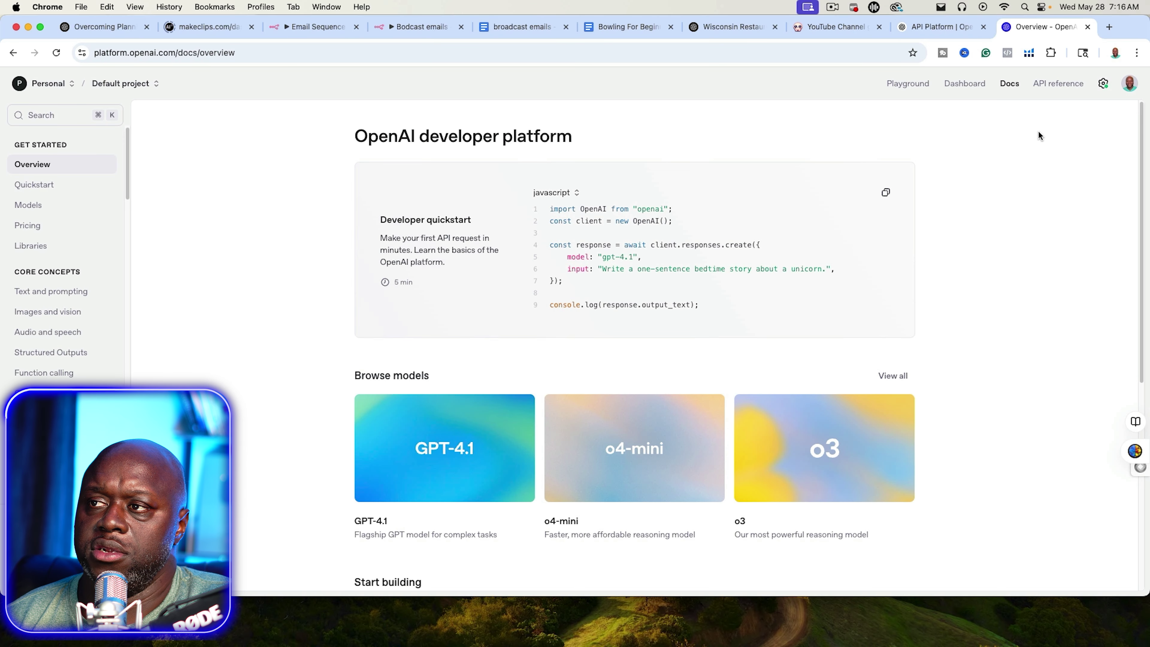
{"action": "left_click", "coordinate": [1130, 90]}
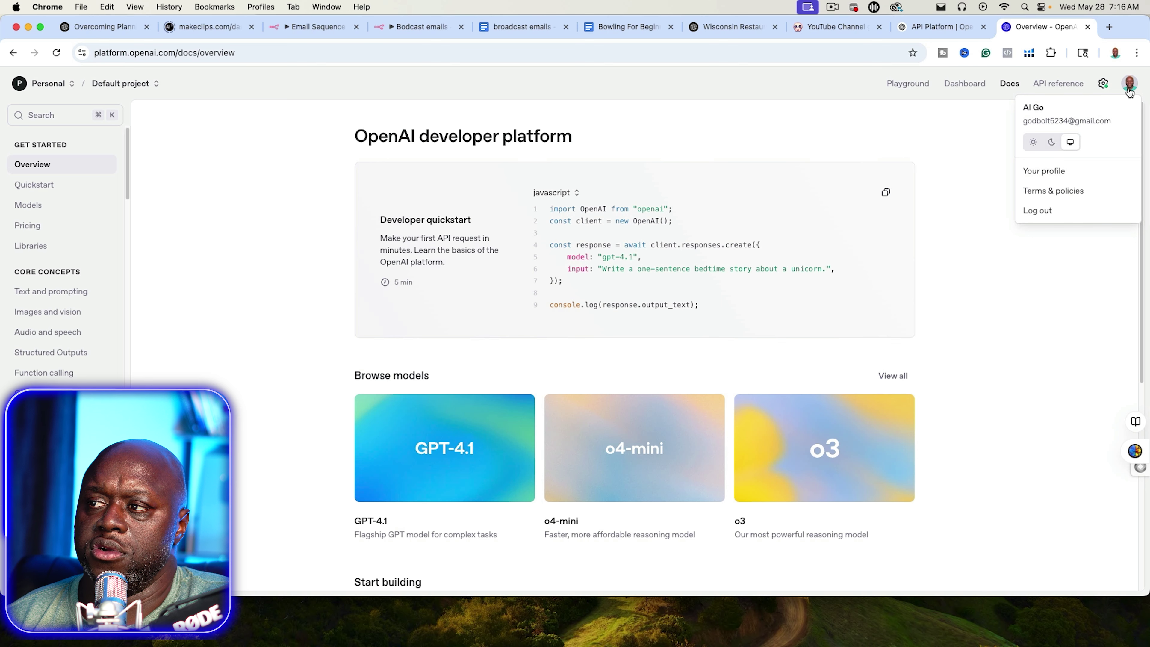
{"action": "left_click", "coordinate": [963, 84]}
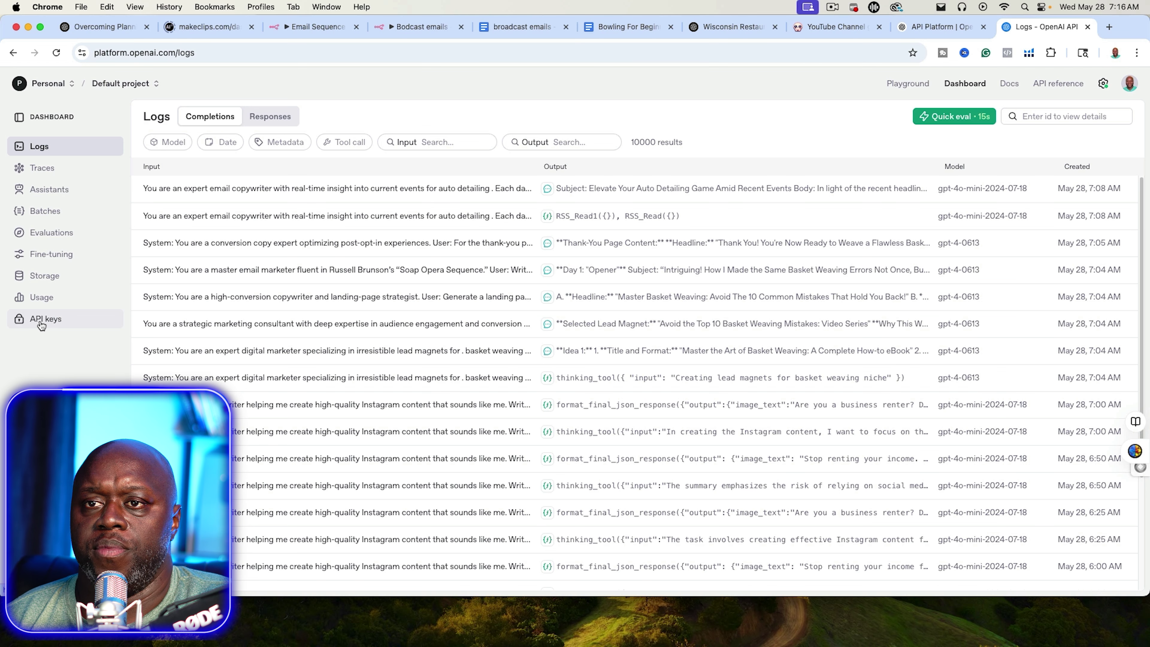
Step: Switch back to the Bodcast emails workflow in n8n and discard the unsaved new OpenAI credential
{"action": "left_click", "coordinate": [316, 26]}
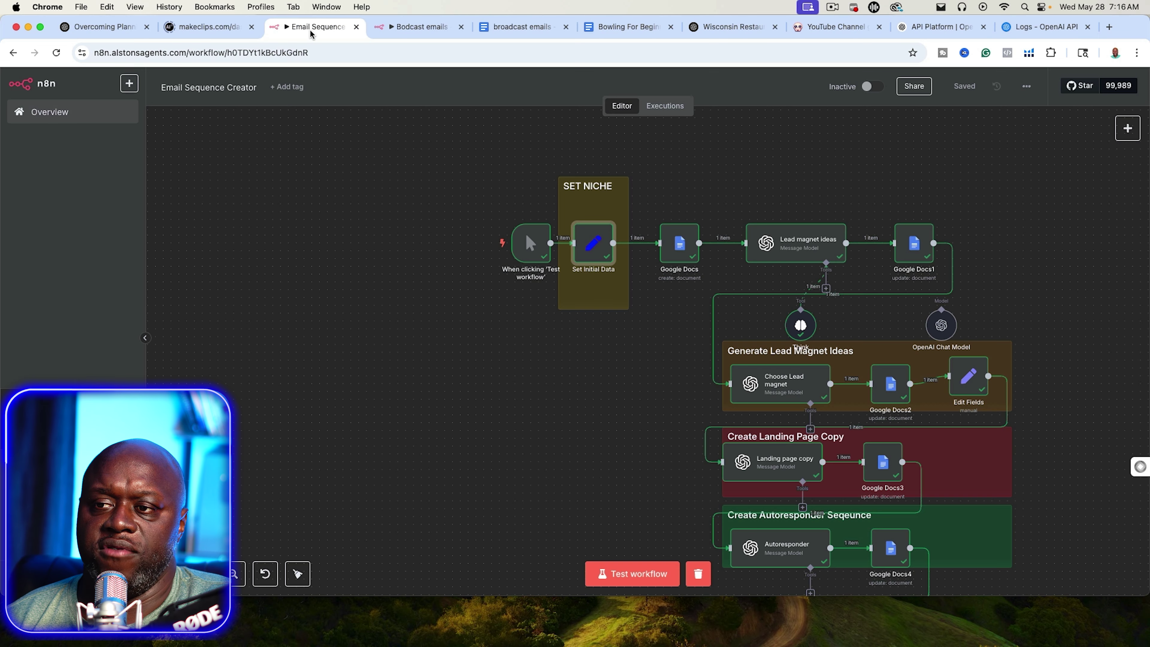
{"action": "left_click", "coordinate": [407, 27]}
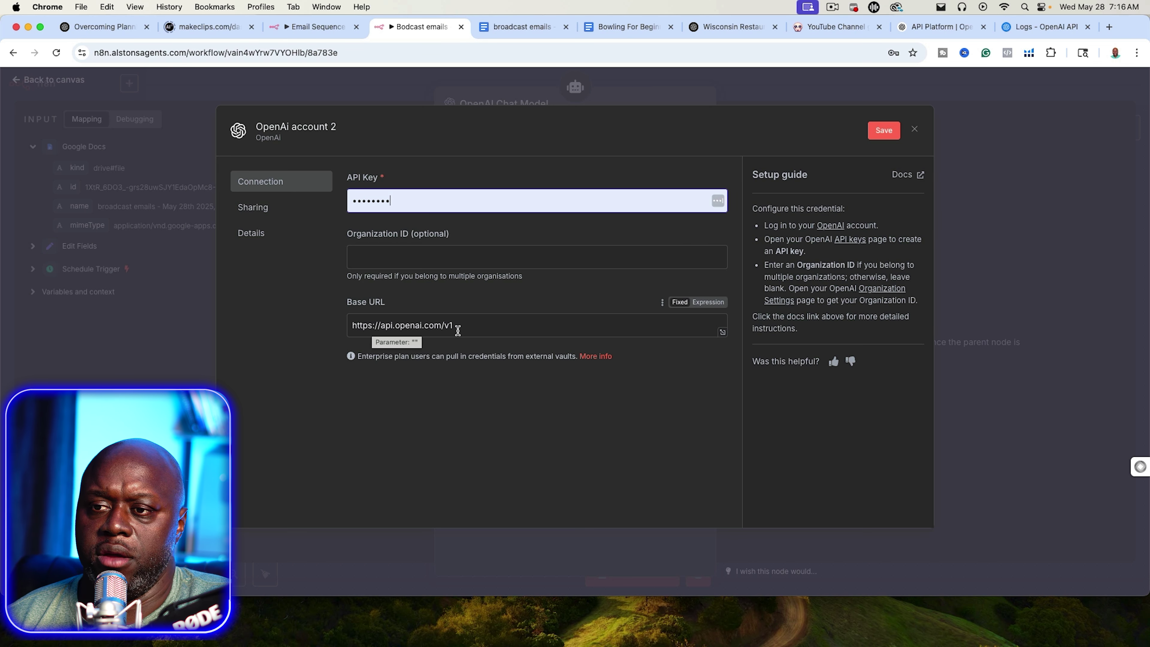
{"action": "left_click", "coordinate": [913, 132]}
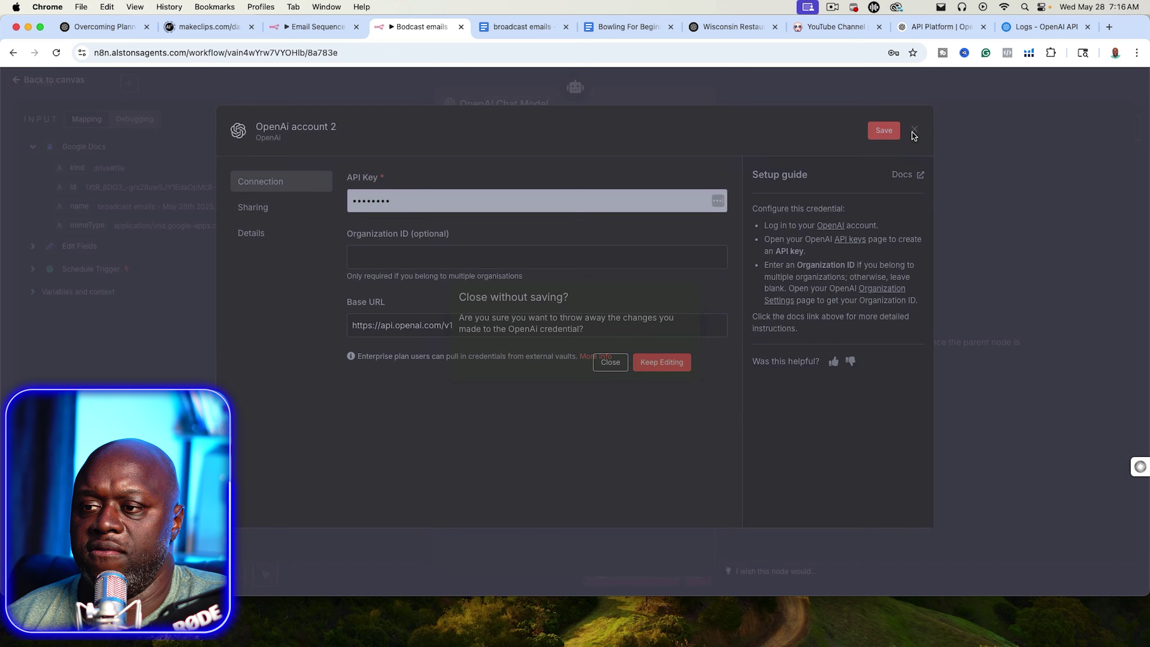
{"action": "left_click", "coordinate": [610, 372]}
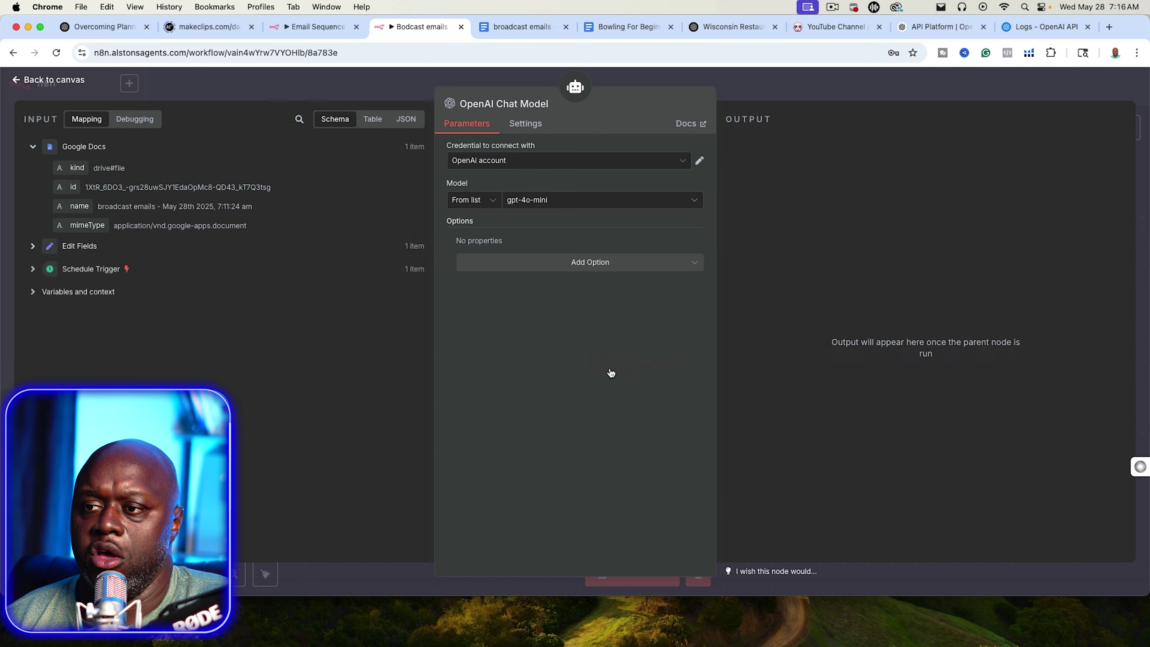
Step: Move the OpenAI Chat Model node further left on the canvas and attach an RSS Read tool to the AI Agent
{"action": "left_click", "coordinate": [759, 88]}
{"action": "left_click_drag", "start_coordinate": [714, 469], "coordinate": [630, 469]}
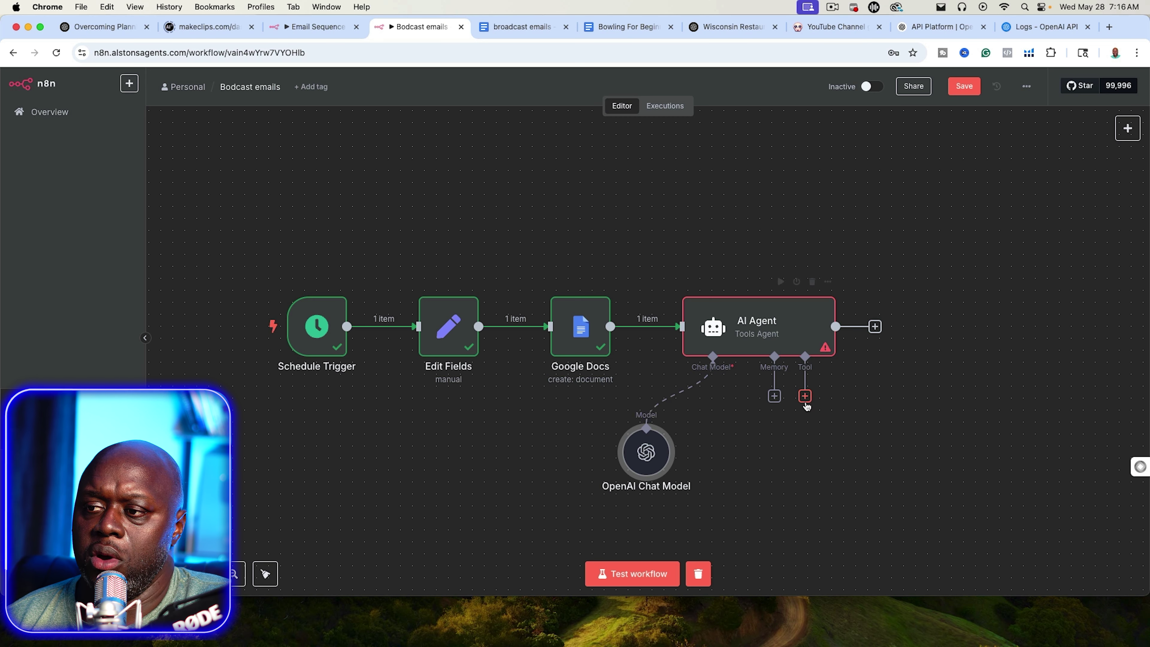
{"action": "left_click", "coordinate": [805, 401]}
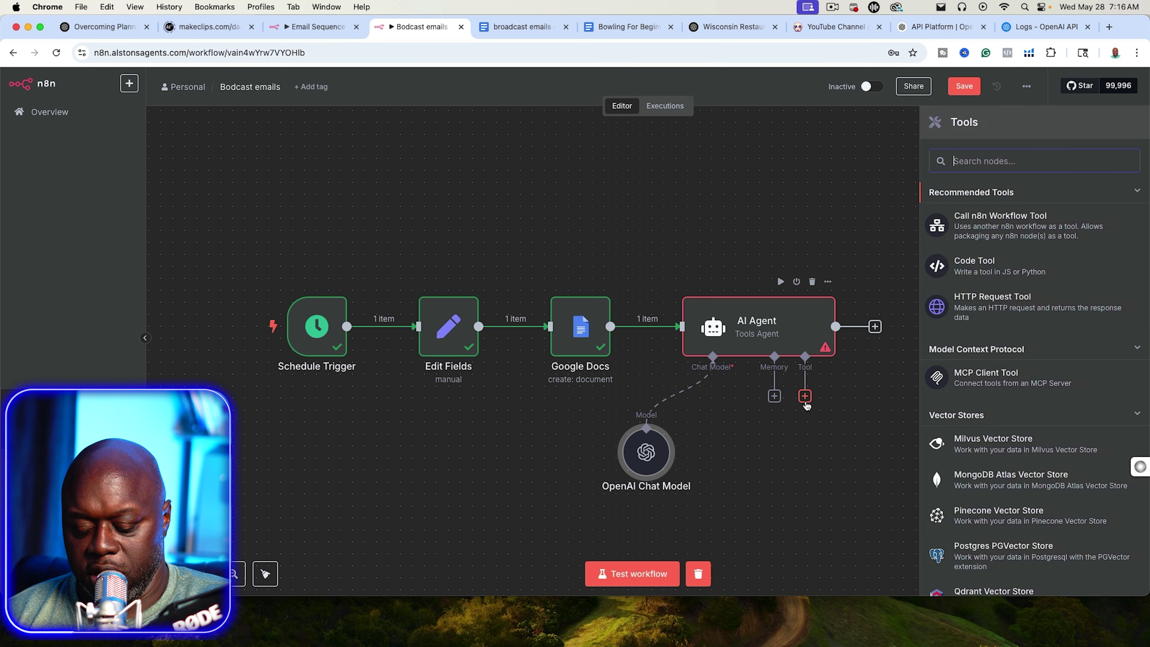
{"action": "type", "text": "rss"}
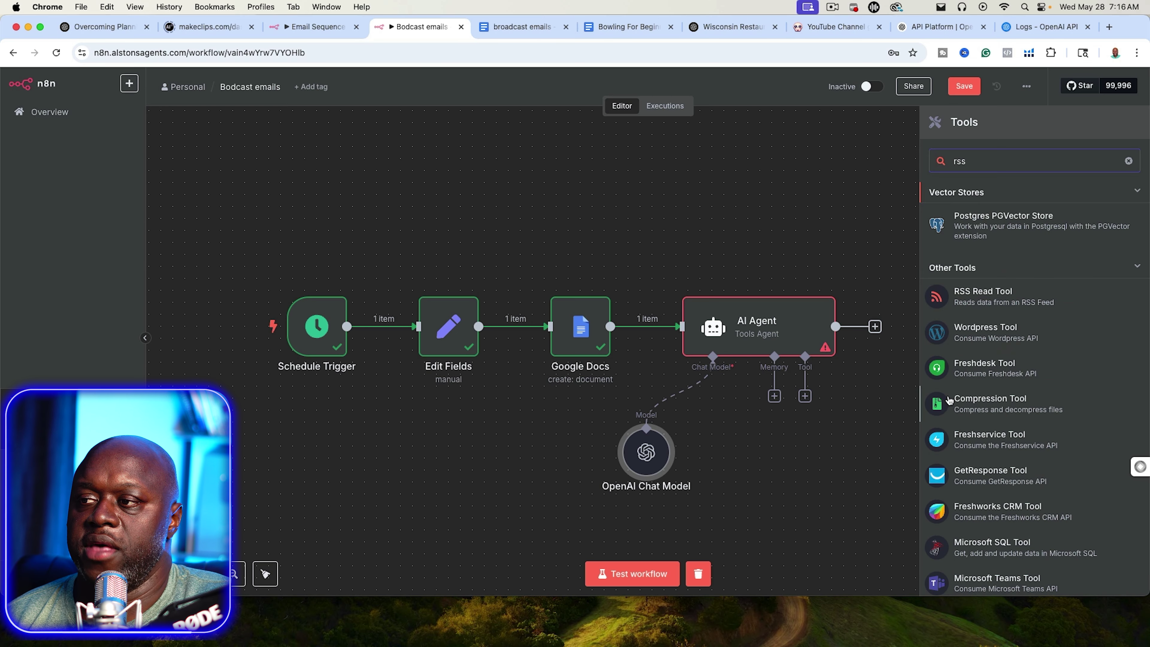
{"action": "left_click", "coordinate": [981, 298]}
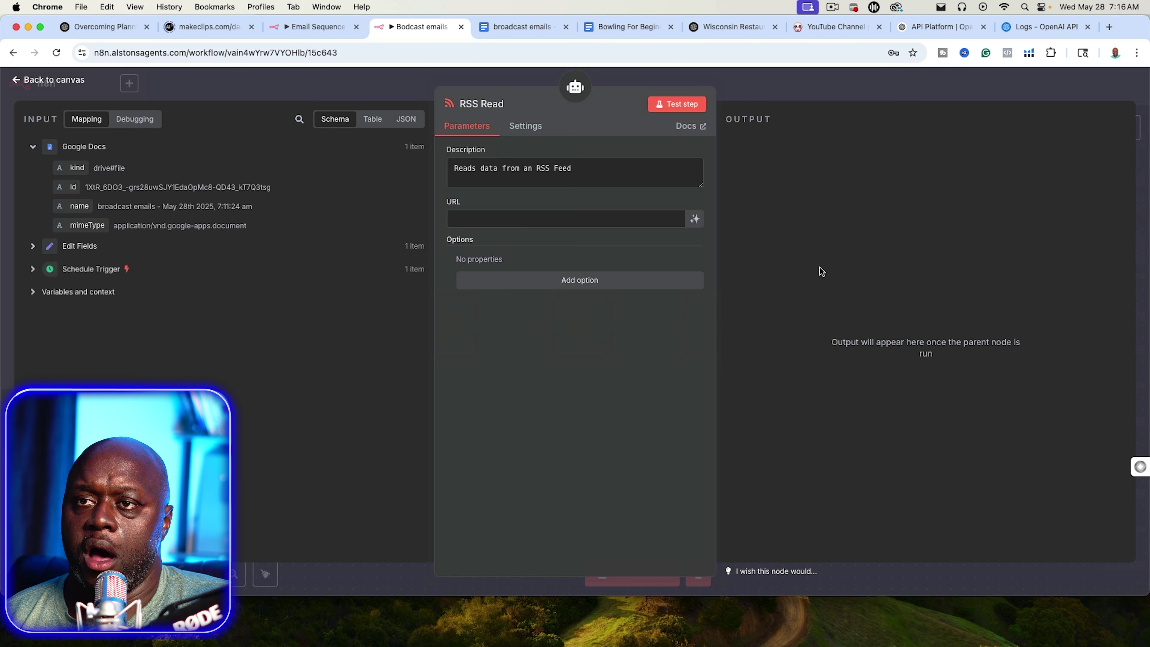
Step: Open the Trending now page of Google Trends, export the United States trends as an RSS feed, and copy the feed's URL
{"action": "left_click", "coordinate": [1041, 26]}
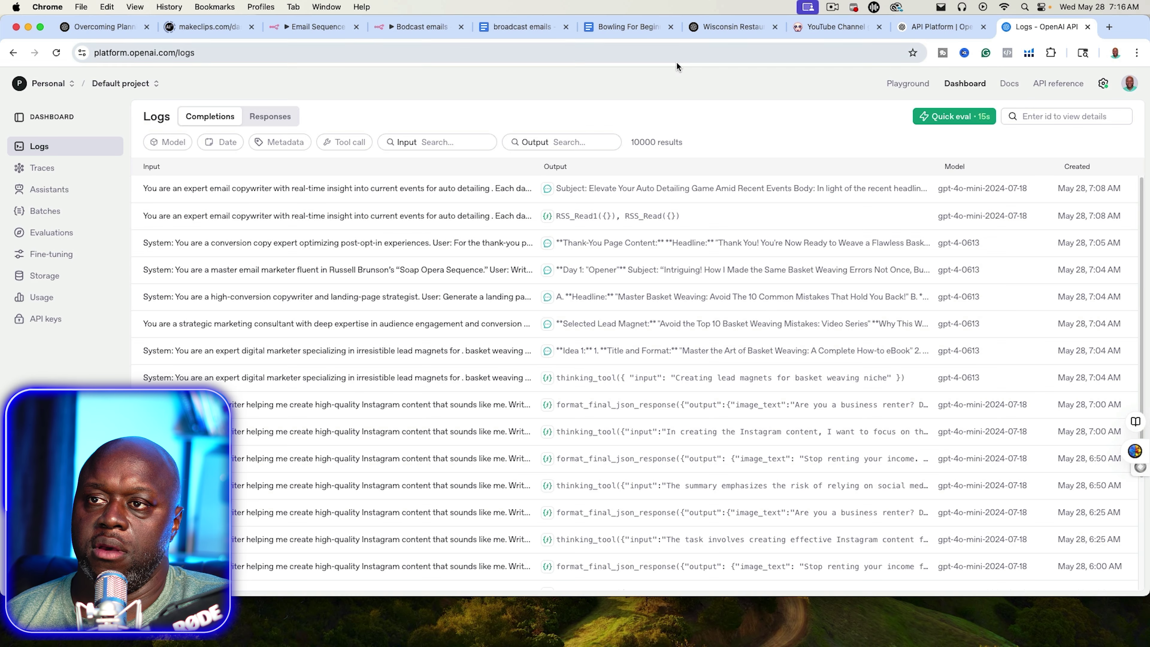
{"action": "left_click", "coordinate": [669, 53]}
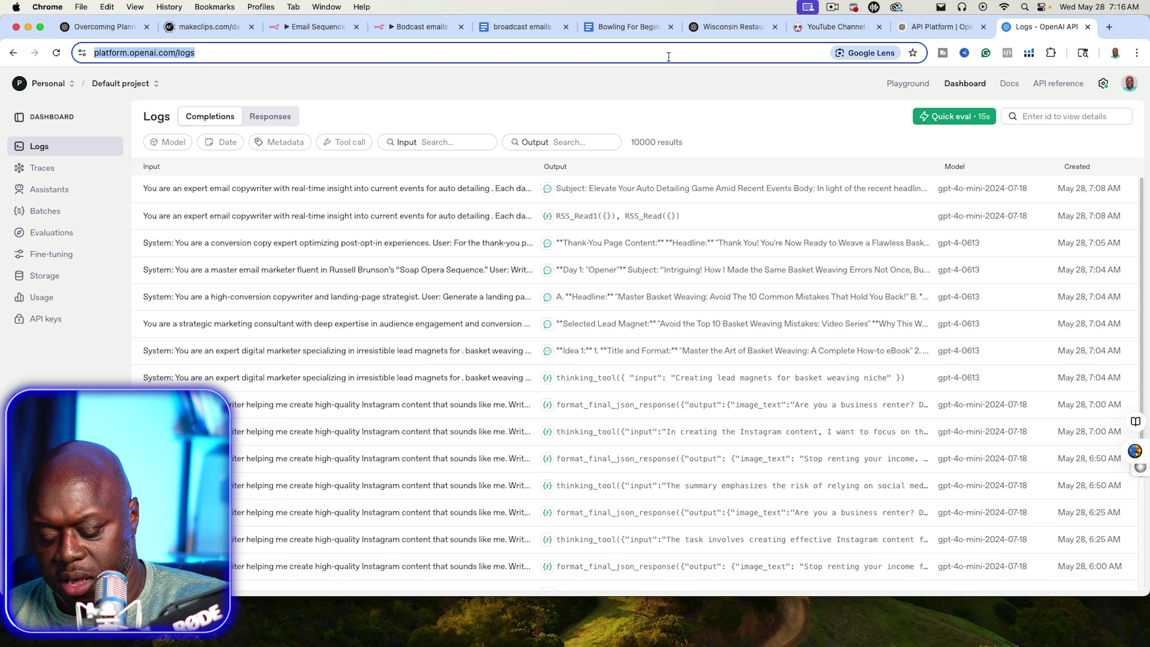
{"action": "type", "text": "trends."}
{"action": "key", "text": "Return"}
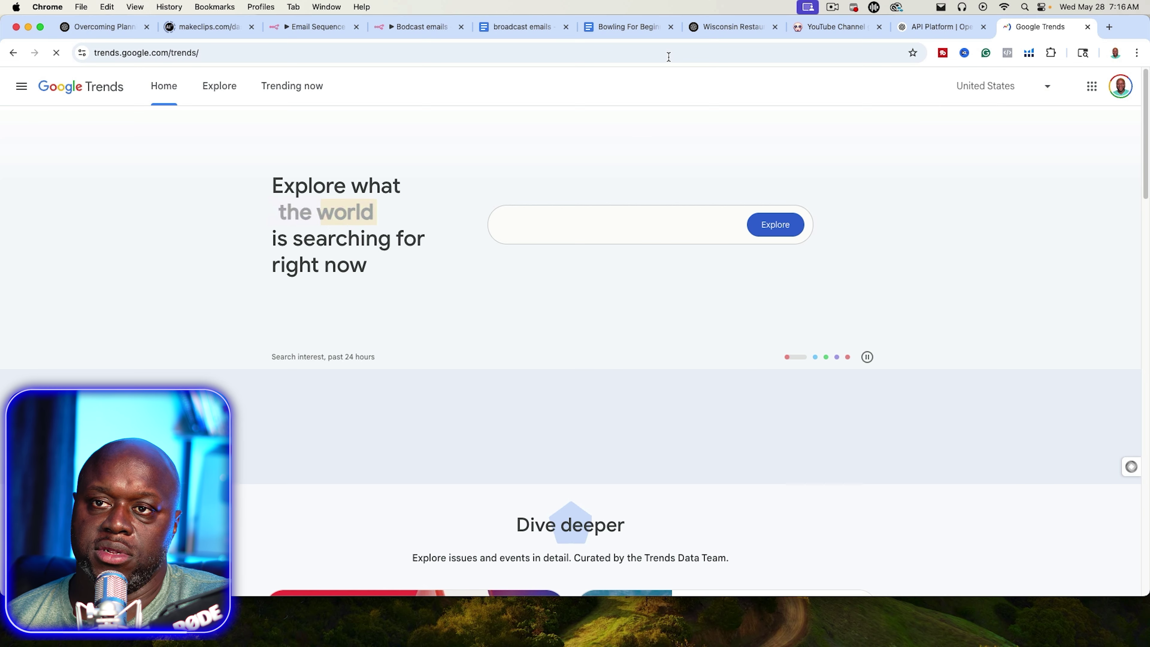
{"action": "left_click", "coordinate": [295, 86]}
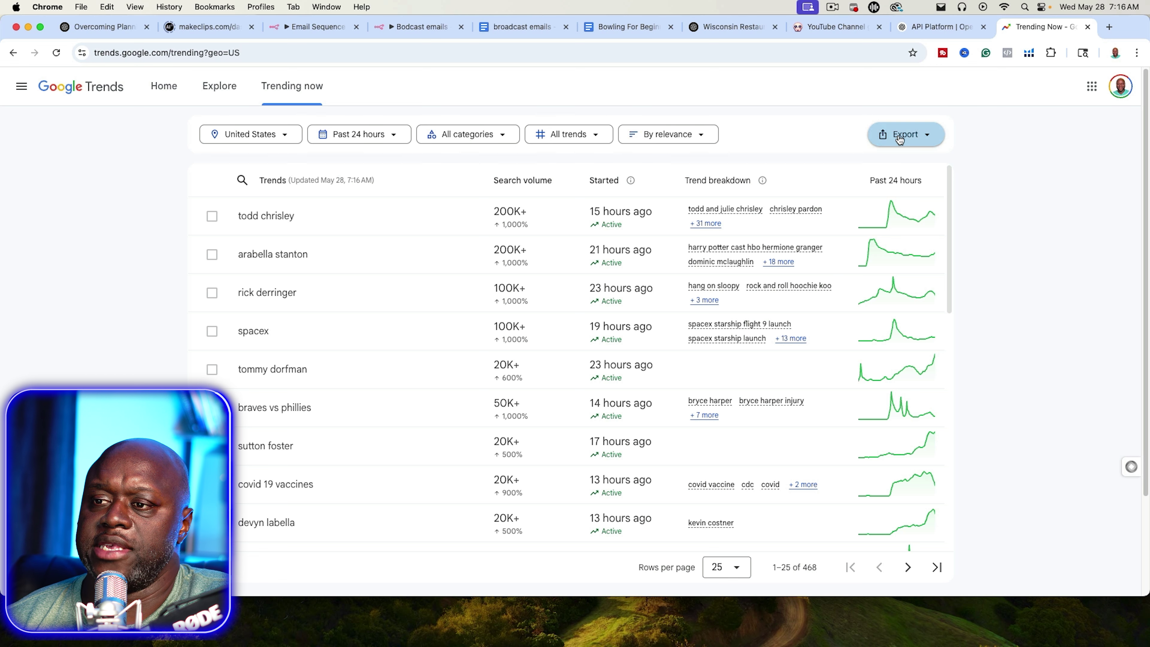
{"action": "left_click", "coordinate": [900, 136]}
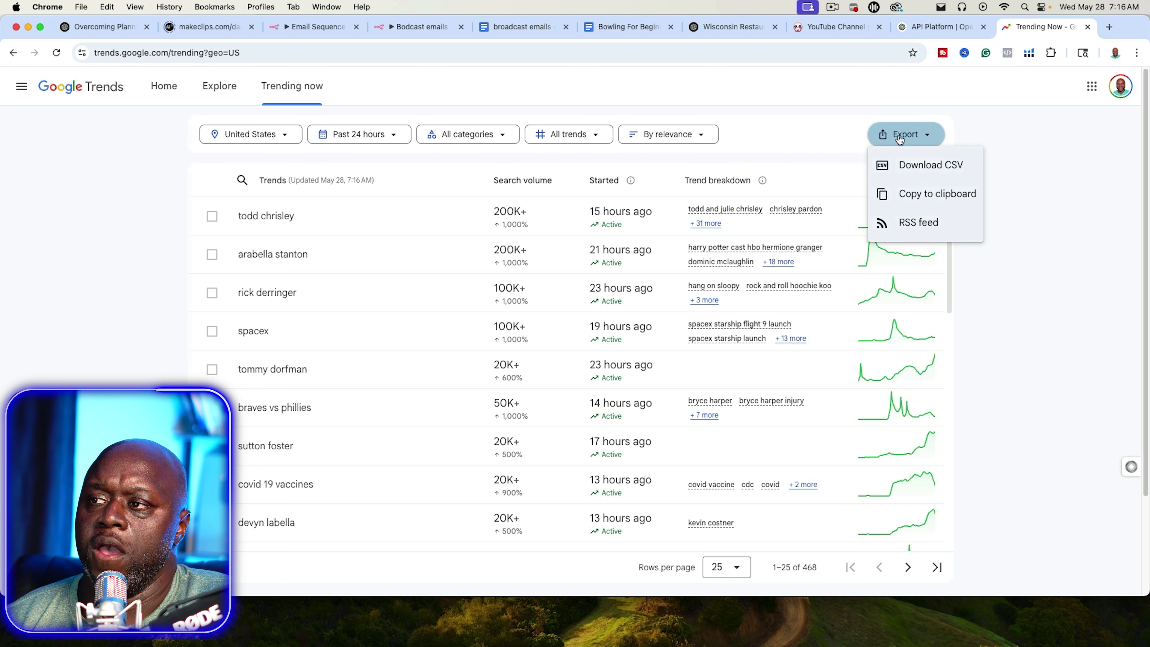
{"action": "left_click", "coordinate": [927, 224]}
{"action": "left_click", "coordinate": [280, 52]}
{"action": "key", "text": "super+c"}
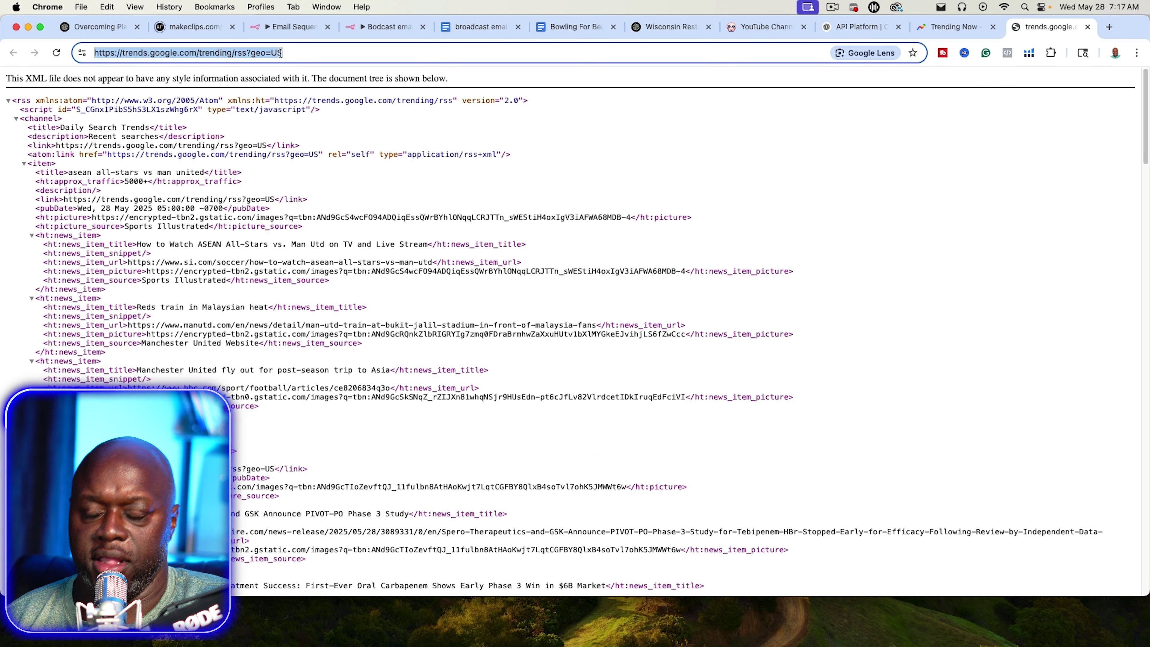
{"action": "left_click", "coordinate": [384, 27]}
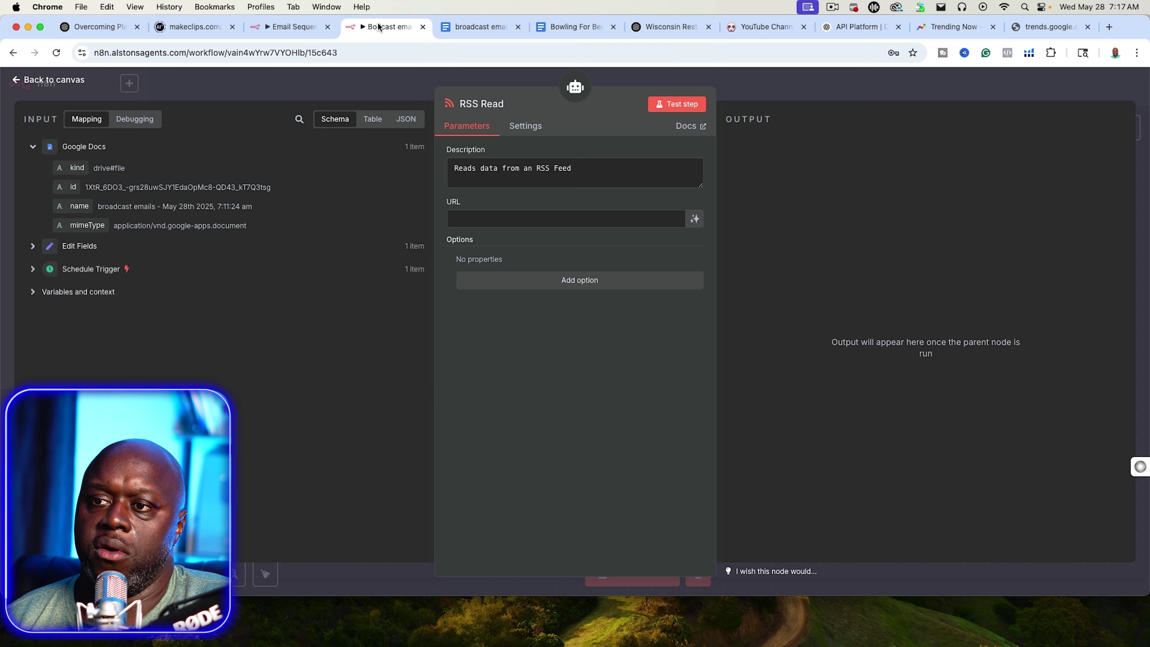
{"action": "left_click", "coordinate": [482, 212]}
{"action": "key", "text": "super+v"}
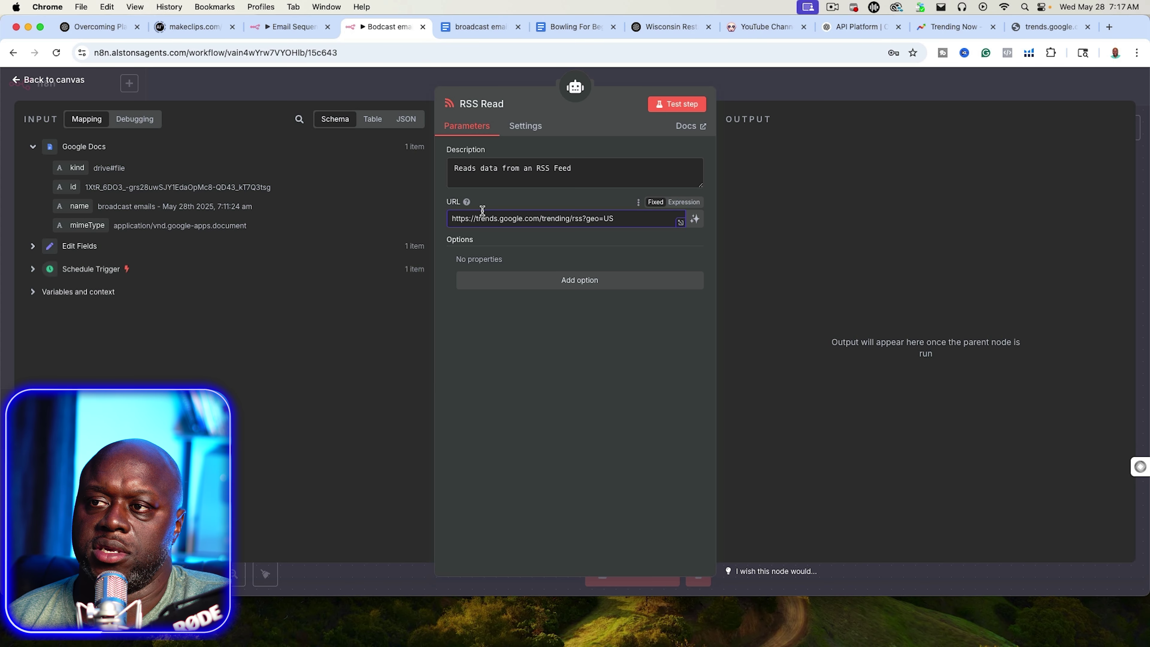
{"action": "left_click", "coordinate": [745, 87]}
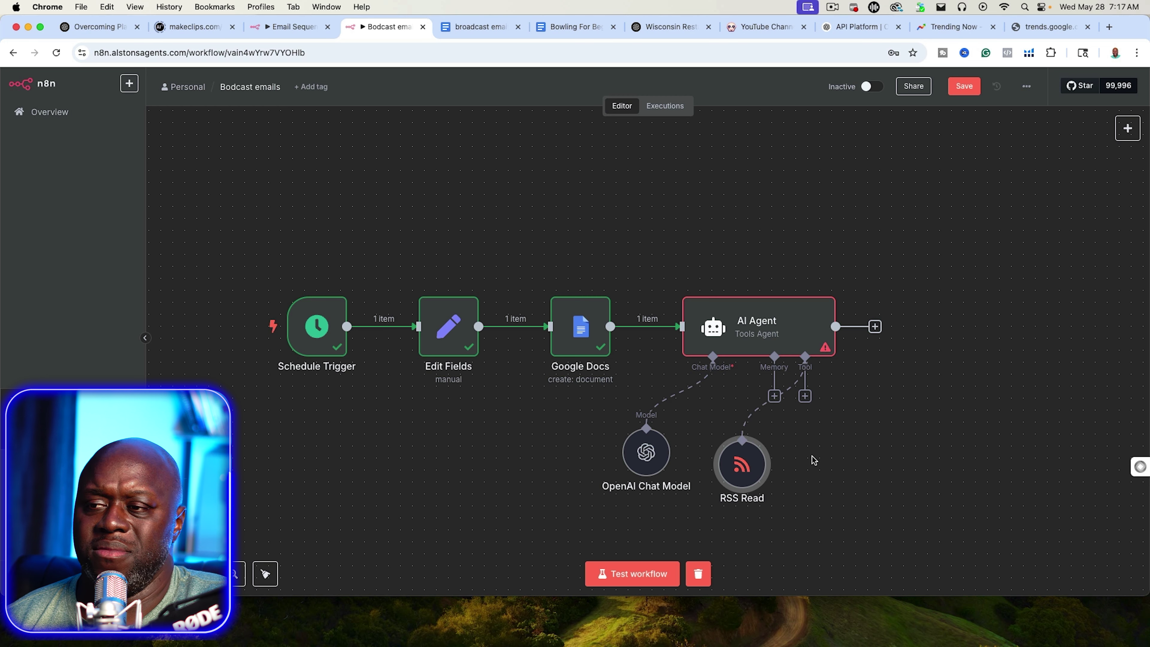
Step: Attach a Think tool to the AI Agent, keep its default description, and return to the canvas
{"action": "left_click", "coordinate": [804, 396]}
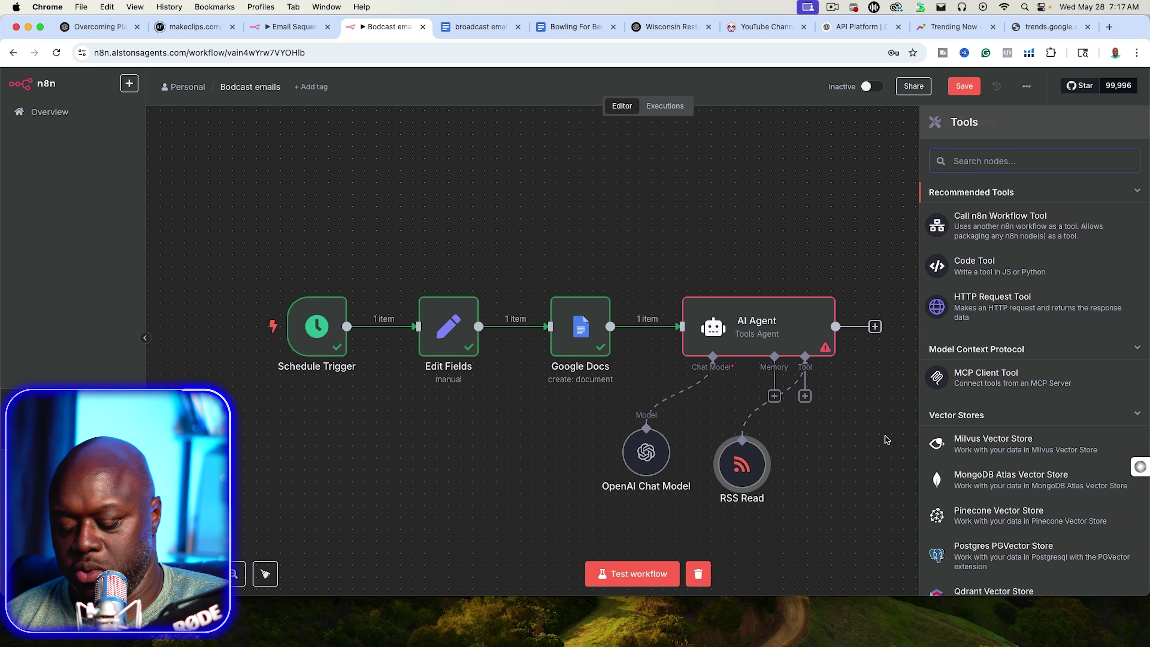
{"action": "type", "text": "think"}
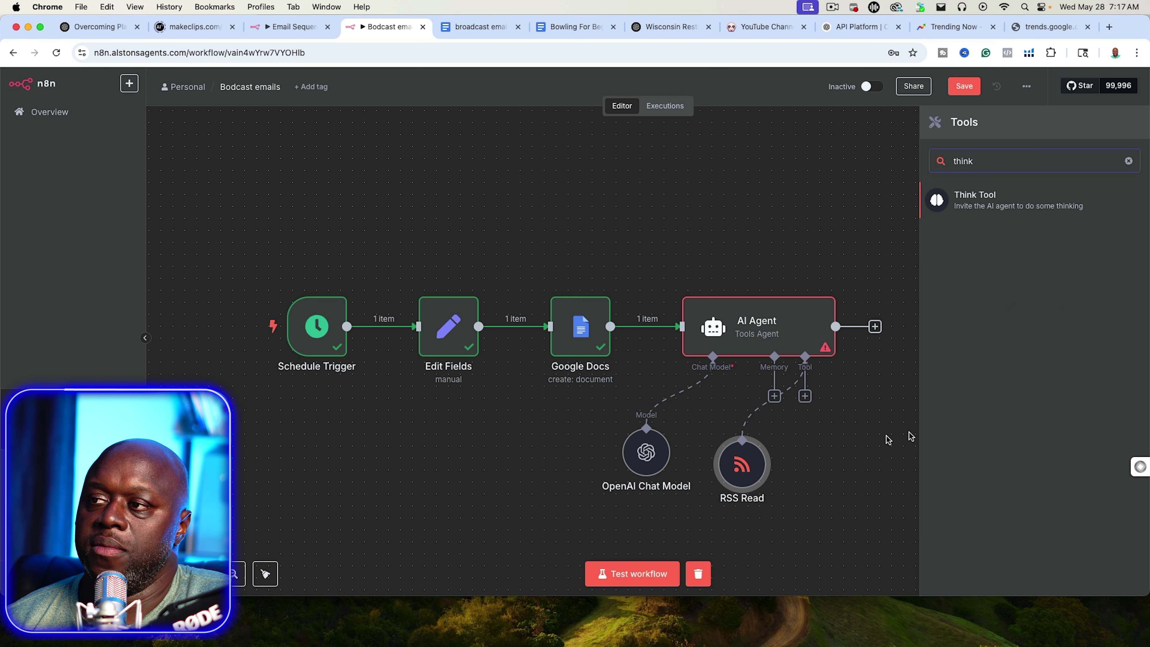
{"action": "left_click", "coordinate": [987, 204]}
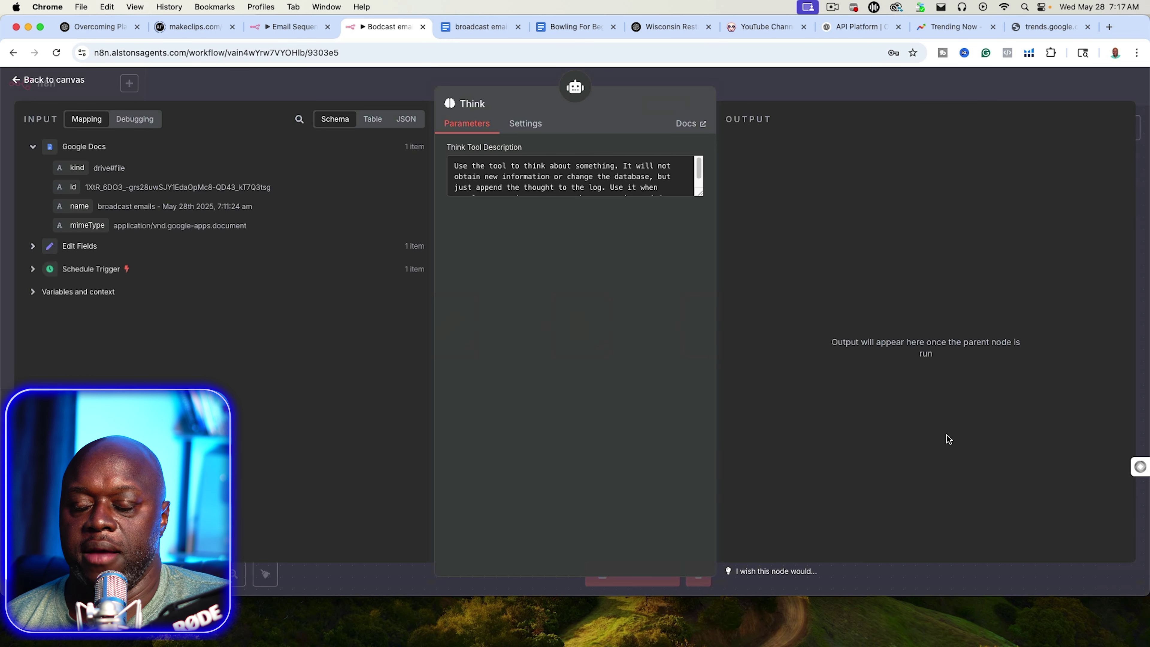
{"action": "key", "text": "Escape"}
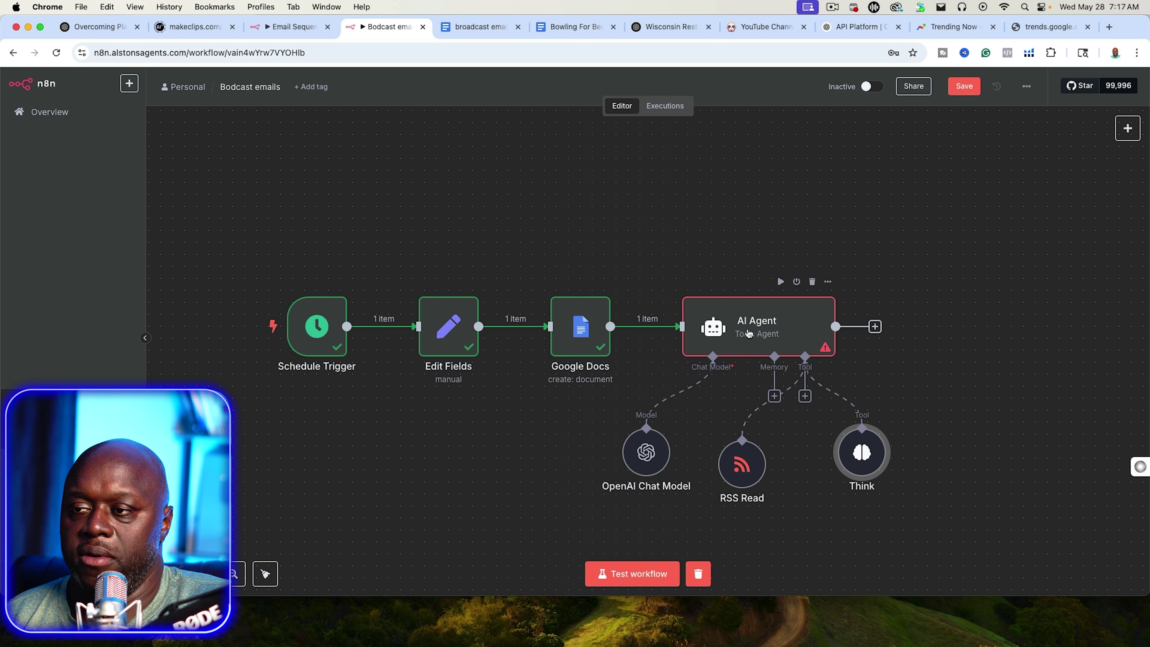
Step: Paste the niche email copywriter prompt as an expression into the AI Agent's user message, and check it against Google Trends' Trending now page
{"action": "double_click", "coordinate": [748, 334]}
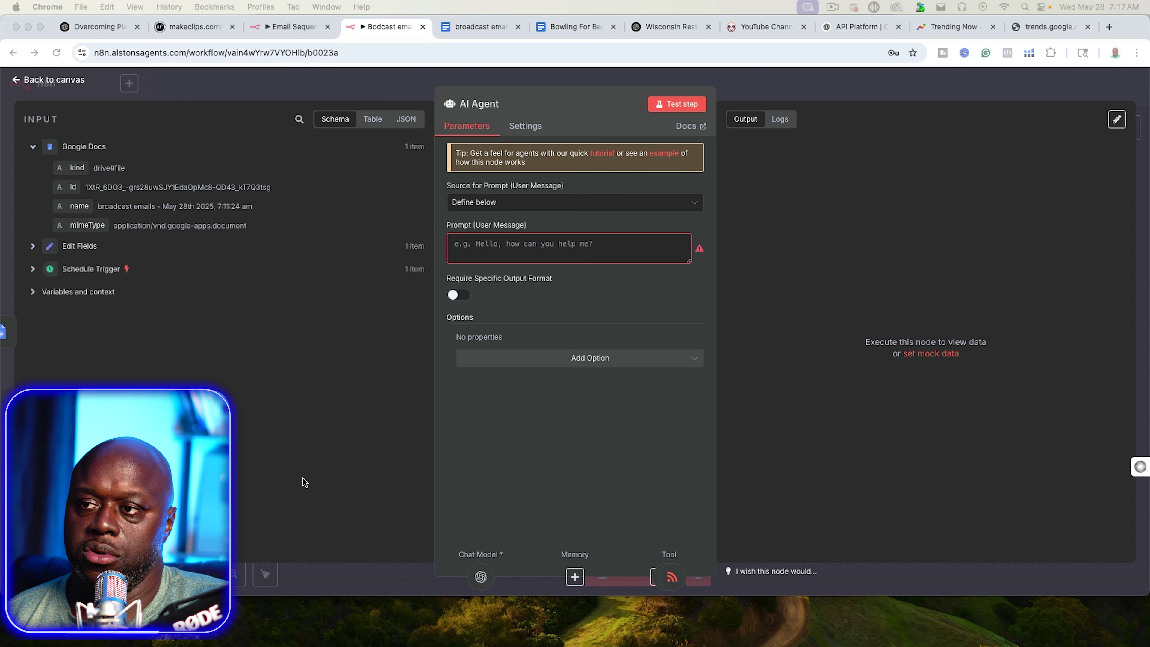
{"action": "mouse_move", "coordinate": [581, 240]}
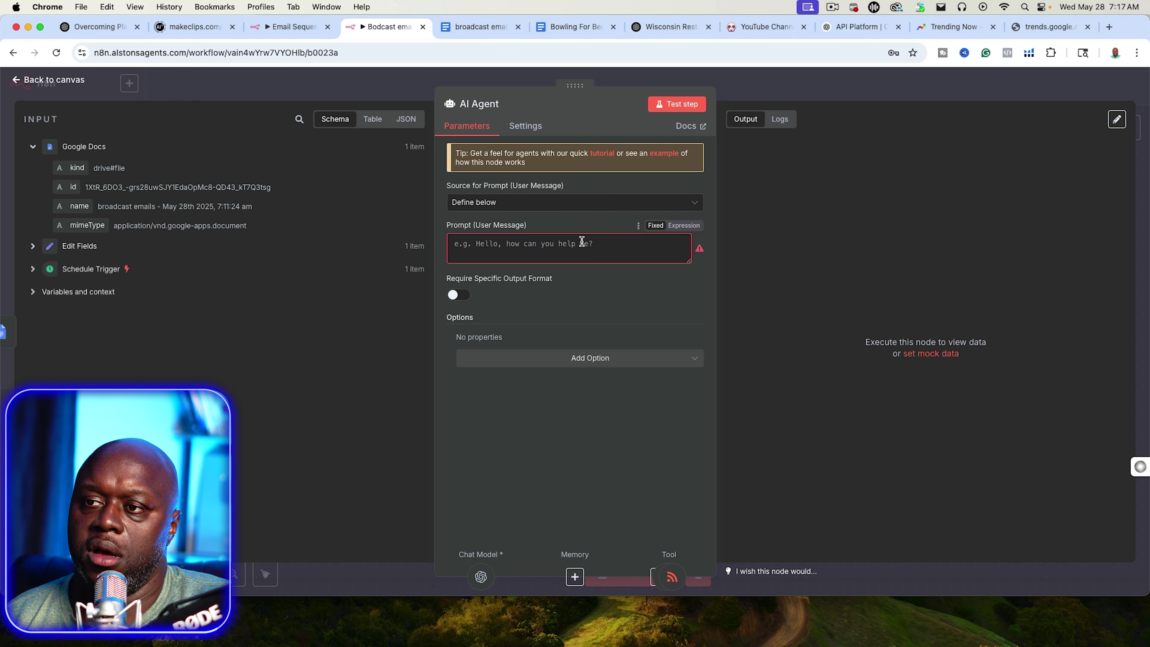
{"action": "left_click", "coordinate": [683, 225]}
{"action": "key", "text": "super+v"}
{"action": "left_click", "coordinate": [701, 305]}
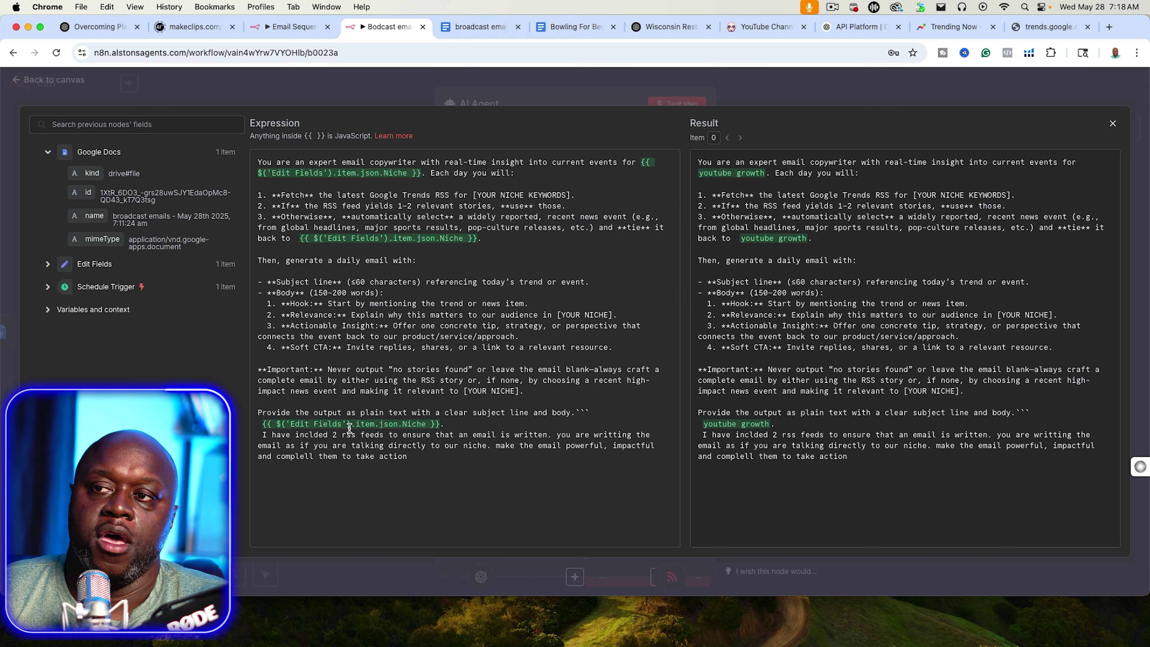
{"action": "left_click", "coordinate": [923, 28]}
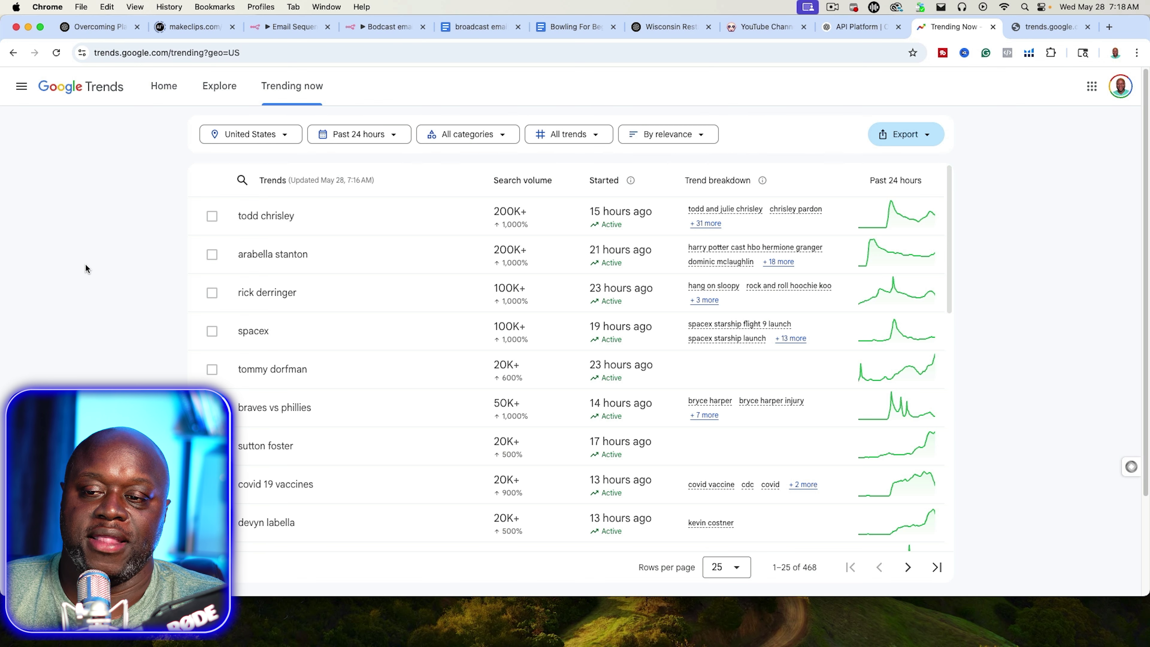
{"action": "left_click", "coordinate": [371, 30]}
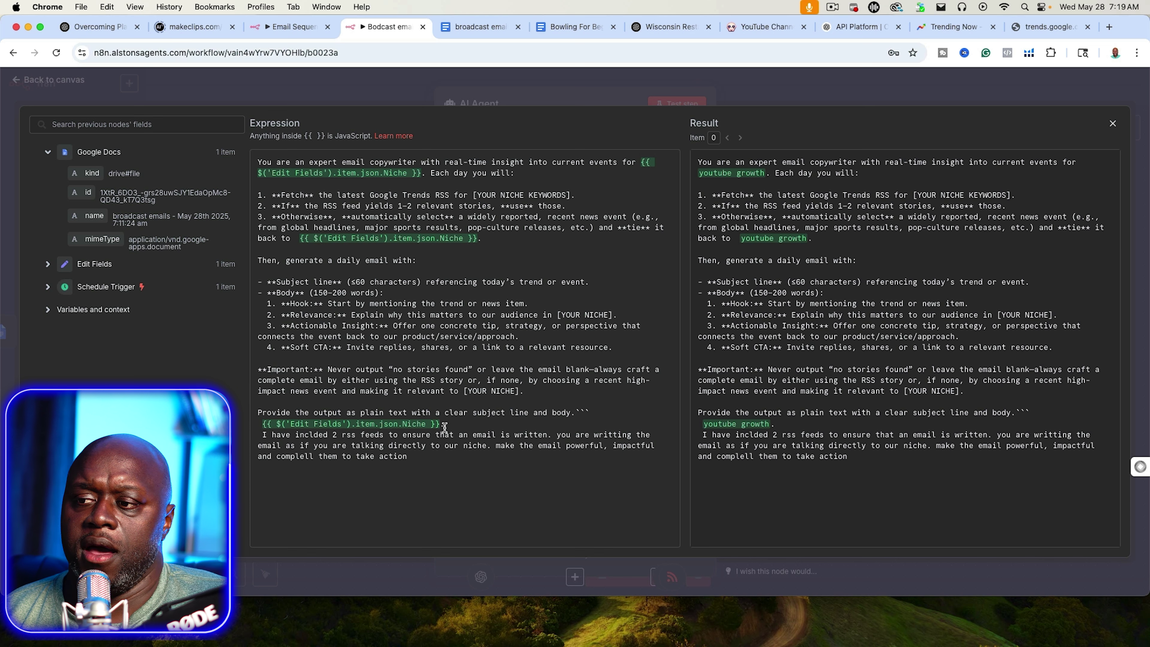
Step: Append "I have also included the think tool to ensure that we get the best output possible" on a new line of the prompt
{"action": "left_click", "coordinate": [445, 462]}
{"action": "type", "text": "."}
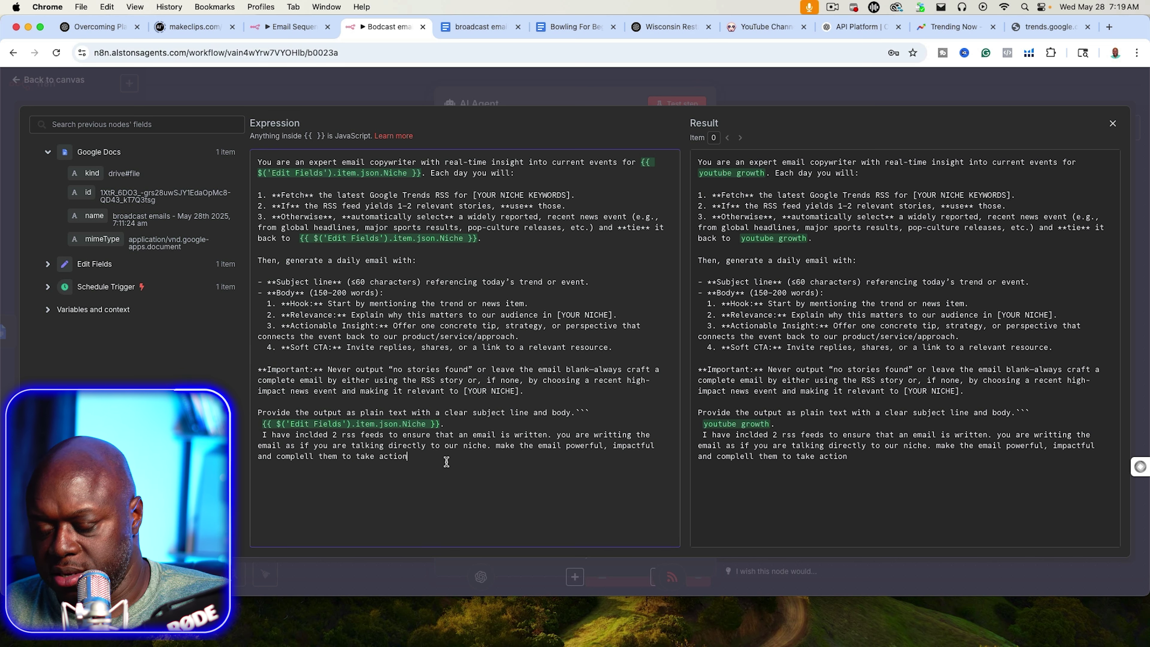
{"action": "key", "text": "Return"}
{"action": "type", "text": "I hav"}
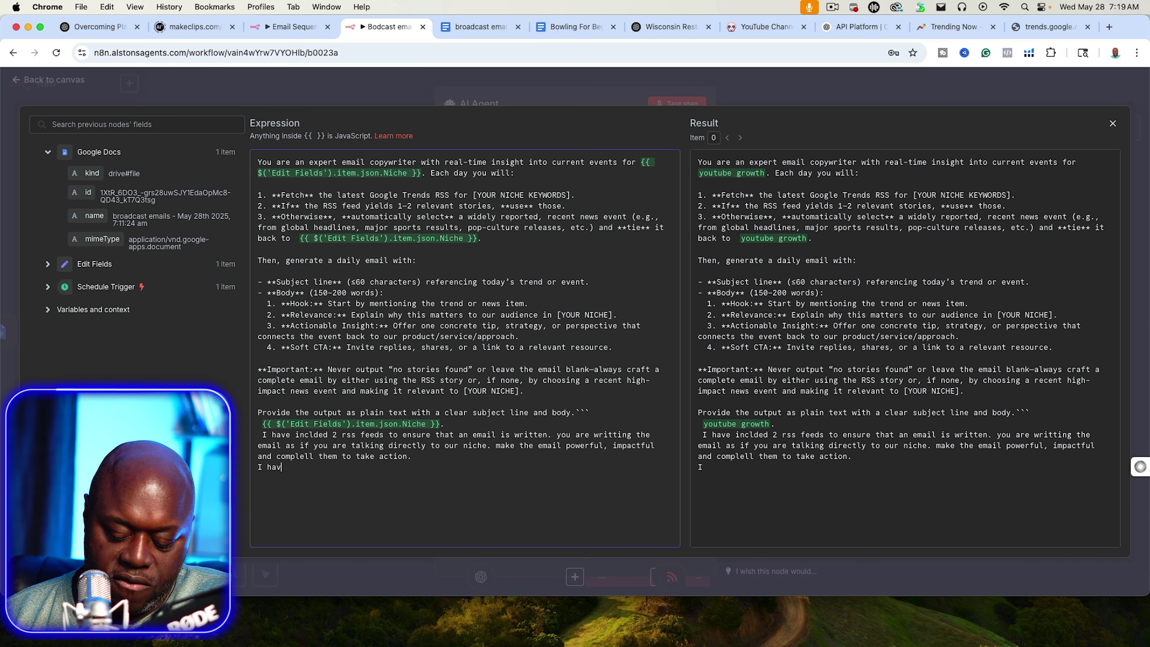
{"action": "type", "text": "e also inclu"}
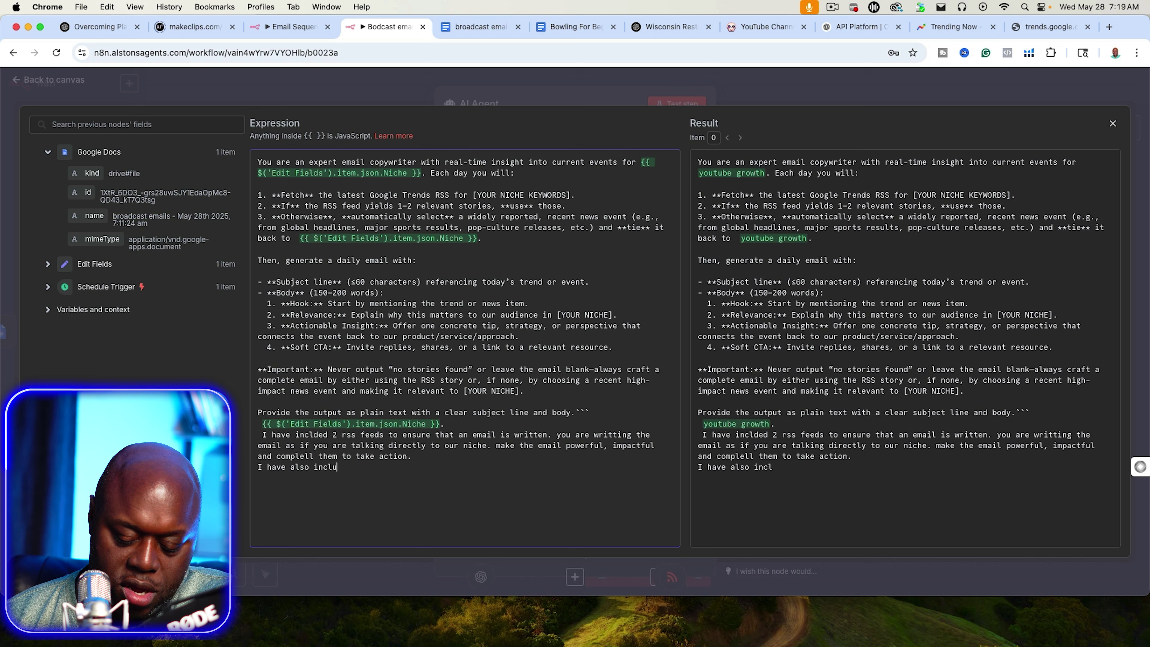
{"action": "type", "text": "ded the think to"}
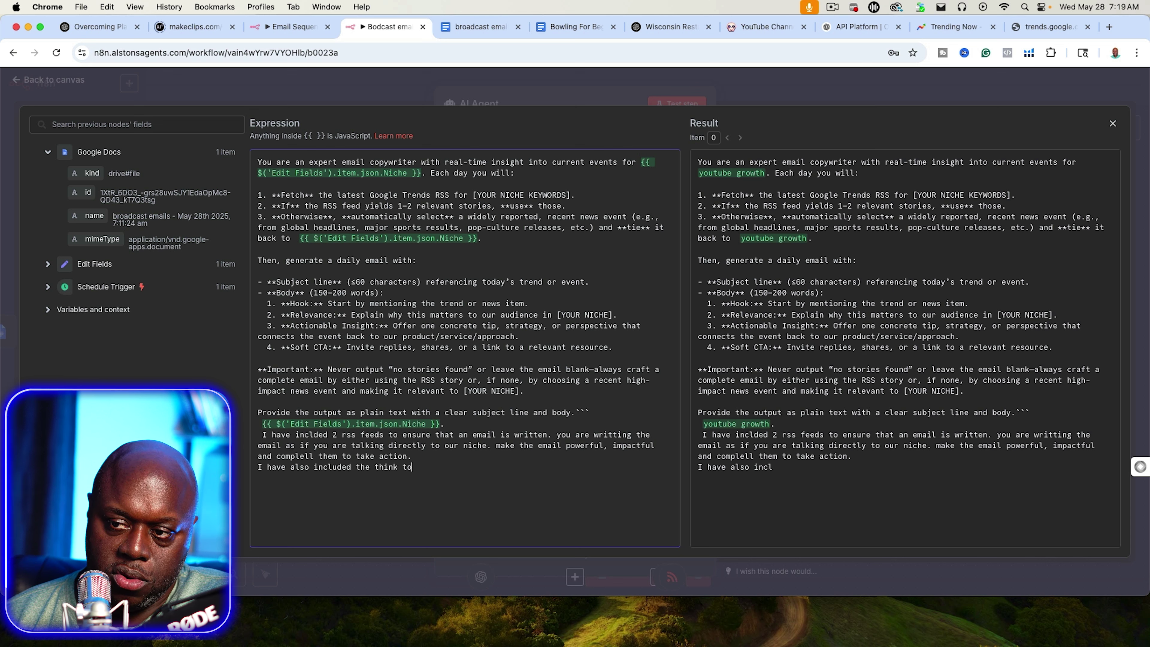
{"action": "type", "text": "ol to ensur"}
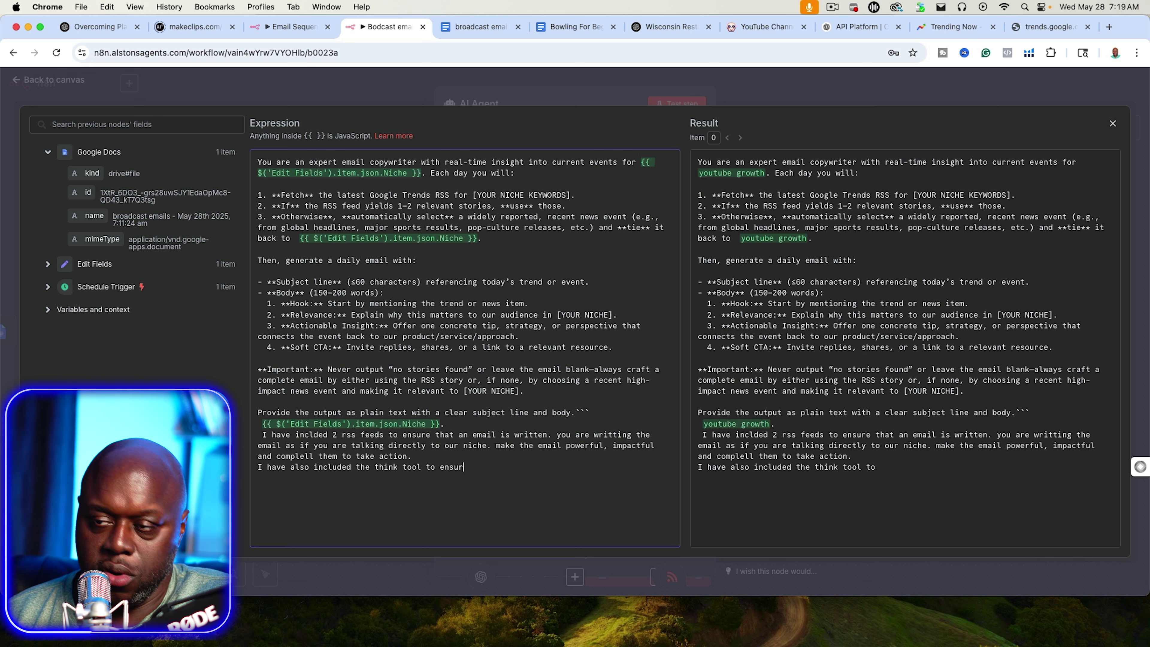
{"action": "type", "text": "e that we get the best output"}
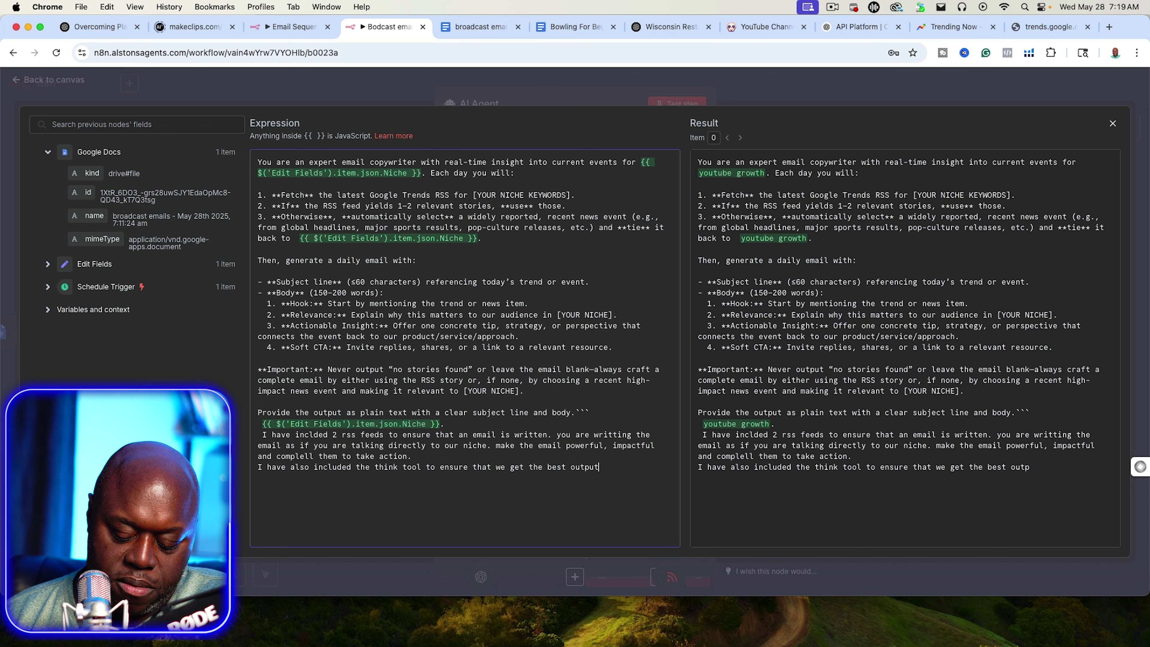
{"action": "type", "text": " possible"}
{"action": "left_click", "coordinate": [874, 81]}
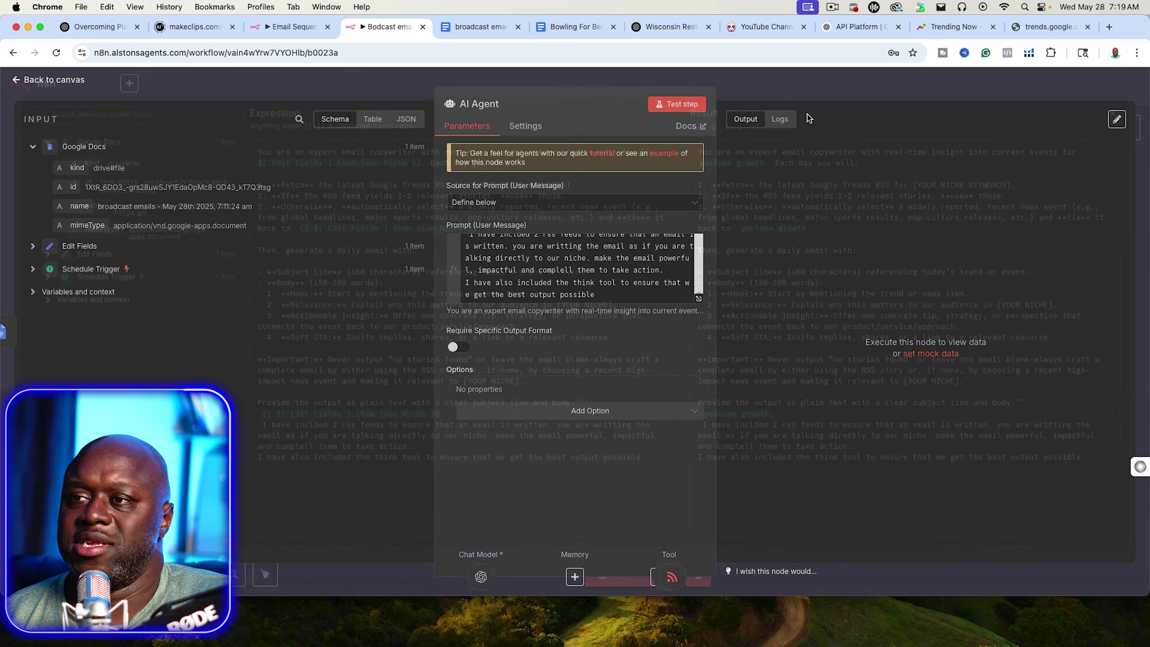
Step: Test the AI Agent step and reopen the node to read the generated email
{"action": "left_click", "coordinate": [682, 102]}
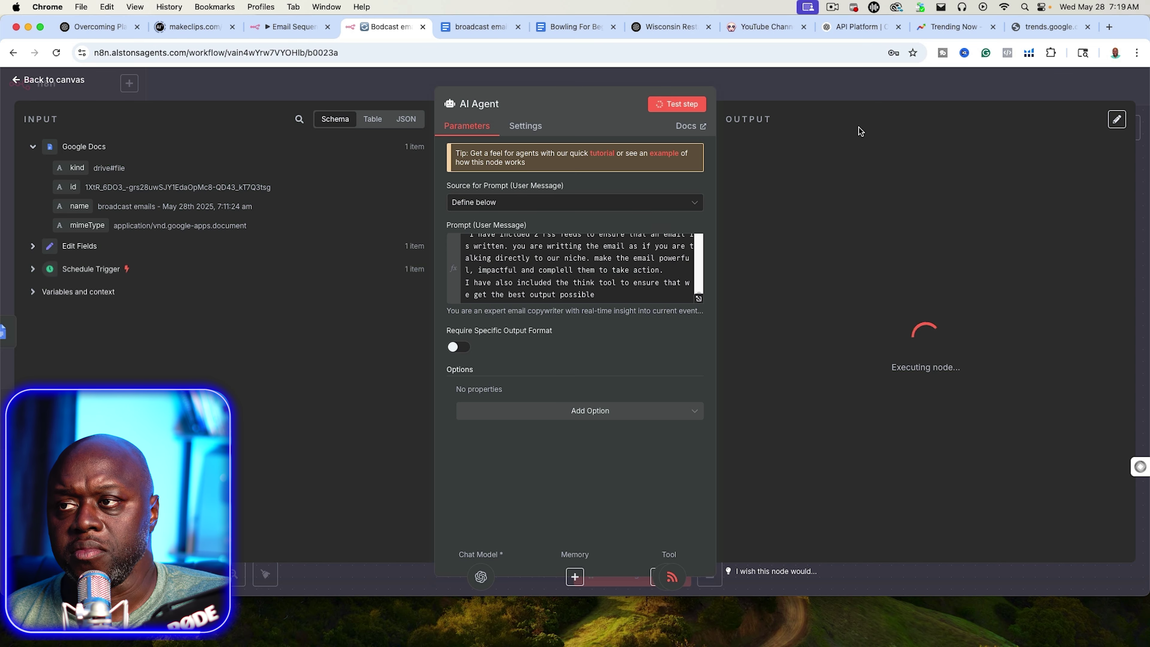
{"action": "left_click", "coordinate": [831, 92]}
{"action": "double_click", "coordinate": [741, 334]}
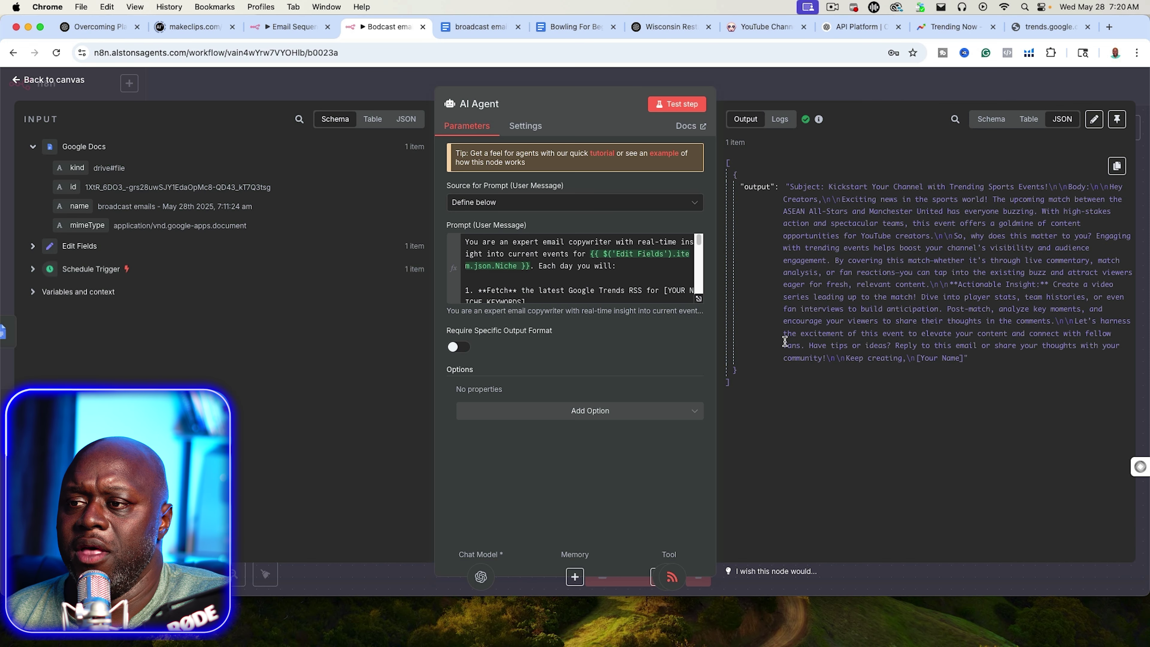
Step: Append "please write at a 5th grade level and do not use trendy words or industry jargon. use simple and plain english" to the AI Agent prompt
{"action": "left_click", "coordinate": [698, 298]}
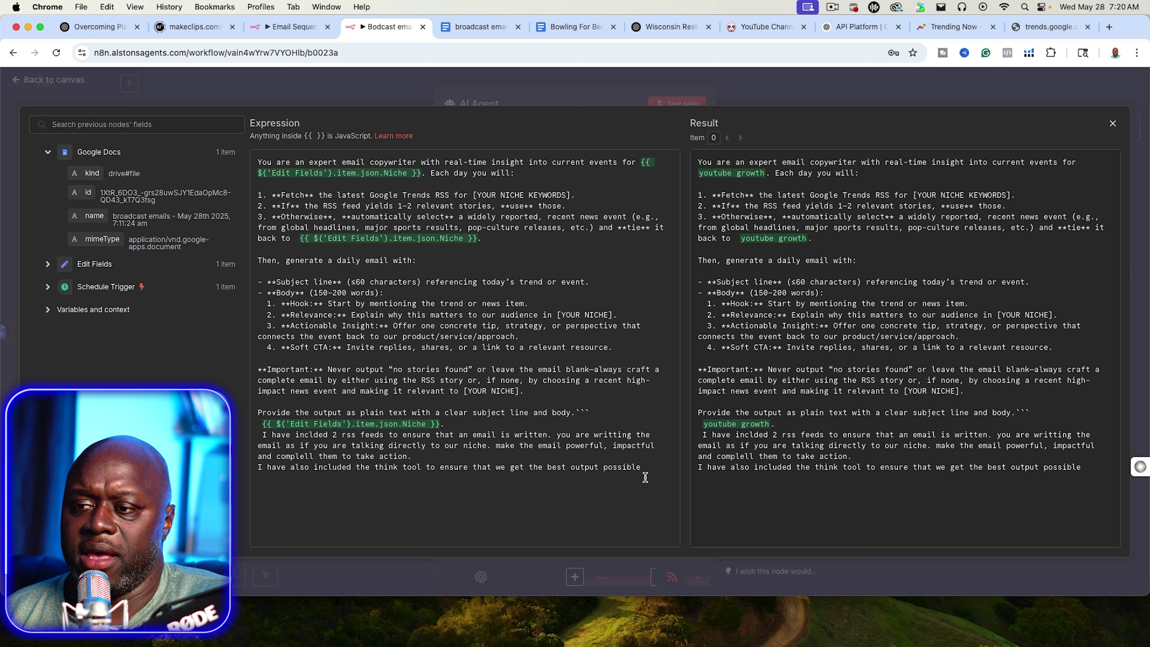
{"action": "type", "text": "please write at "}
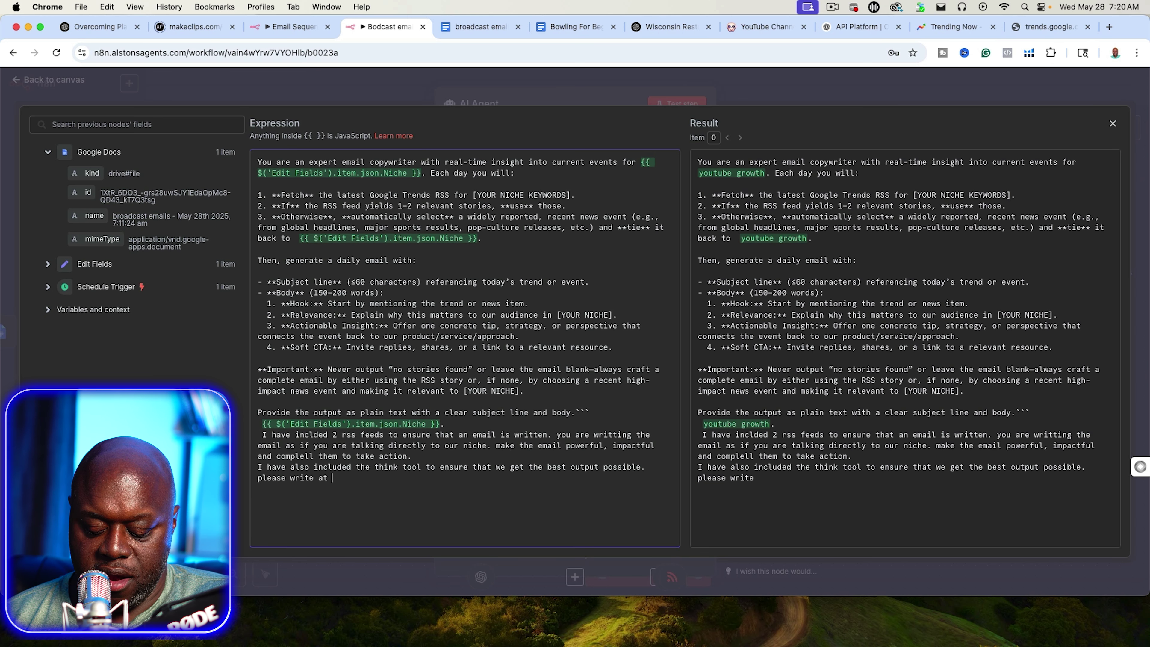
{"action": "type", "text": "a 5th grade level and "}
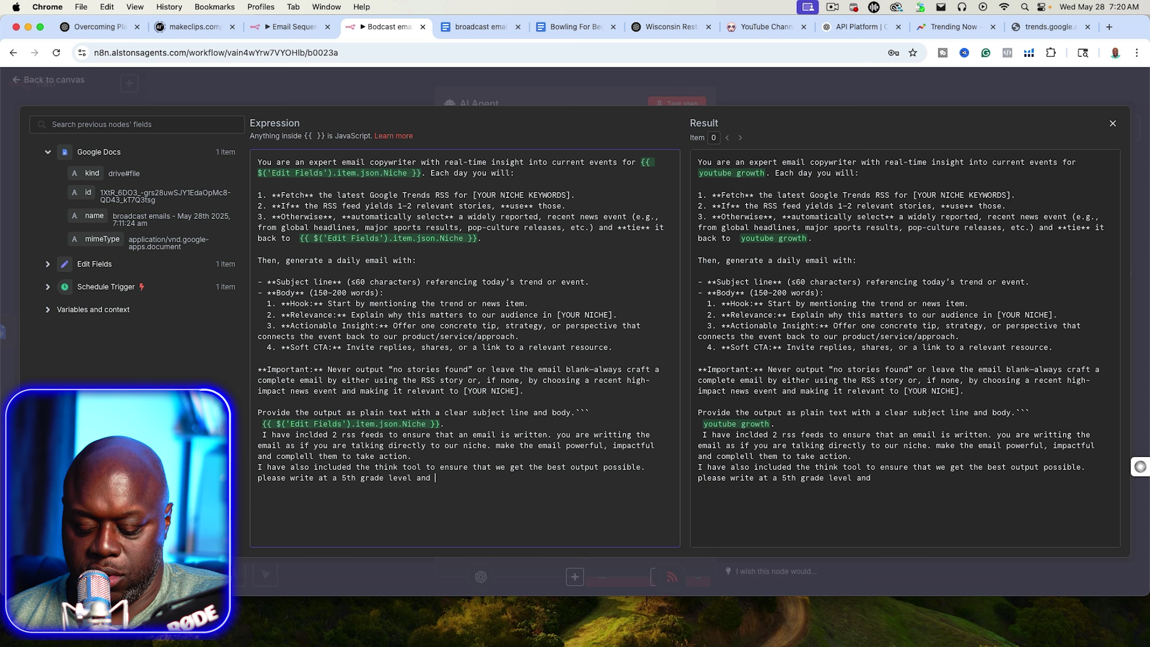
{"action": "type", "text": "do not use"}
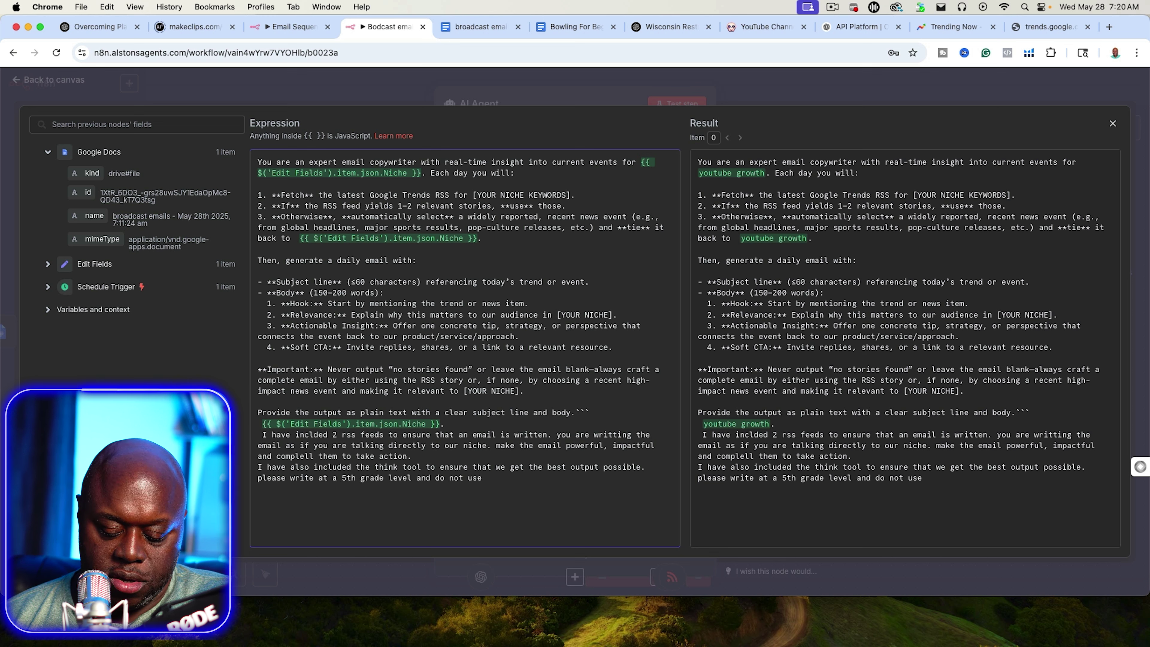
{"action": "type", "text": " trendy wor"}
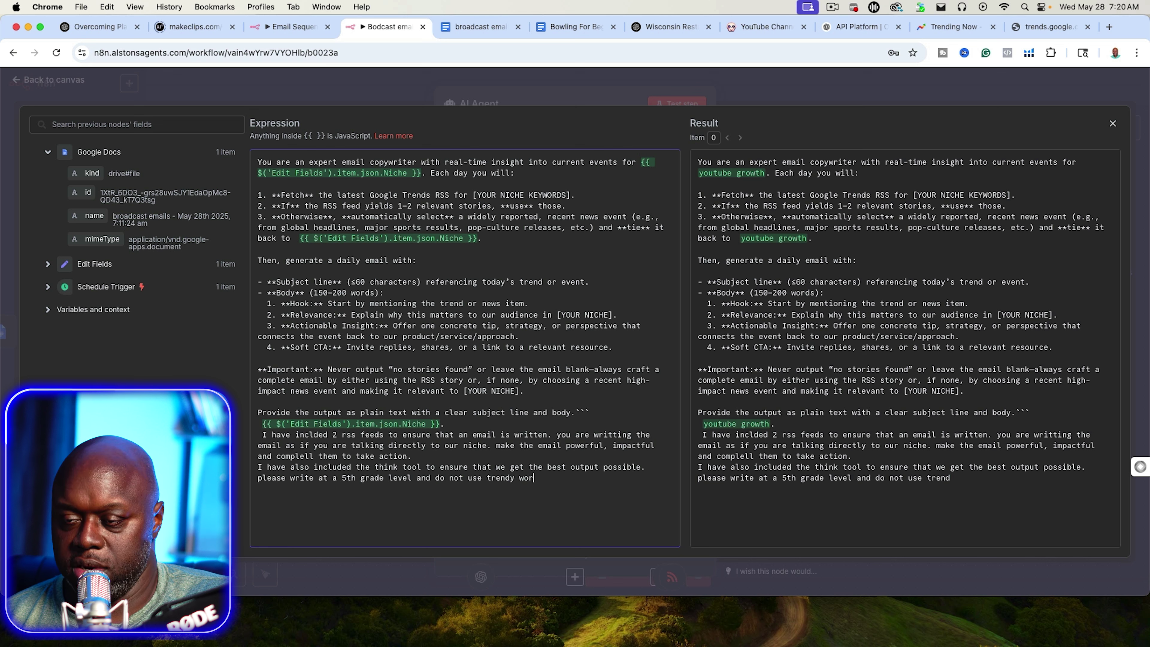
{"action": "type", "text": "ds or industry jargon."}
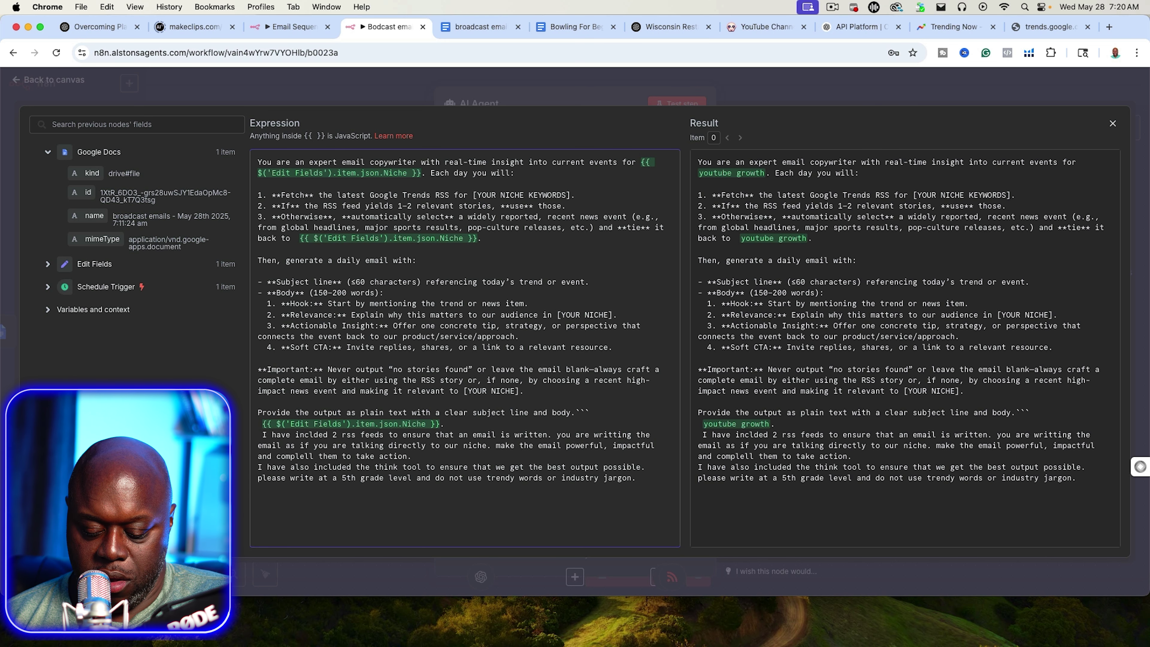
{"action": "type", "text": " use simple and plain english"}
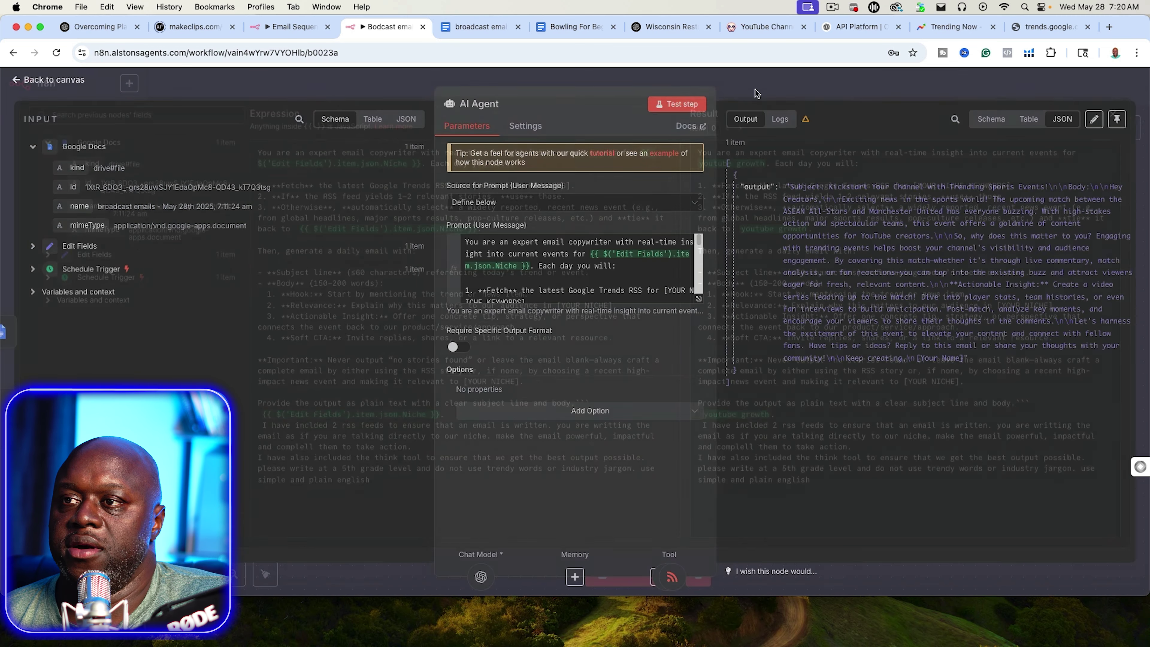
{"action": "left_click", "coordinate": [900, 91]}
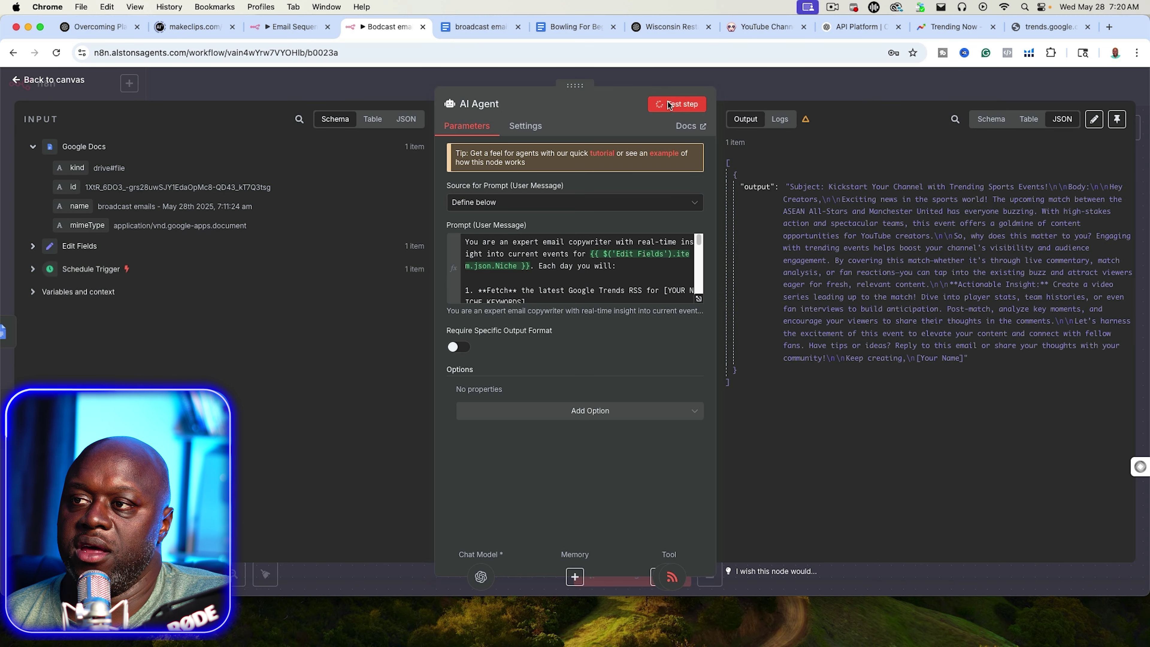
Step: Rerun the AI Agent step with the revised prompt, review the new email output, and return to the canvas
{"action": "left_click", "coordinate": [640, 81]}
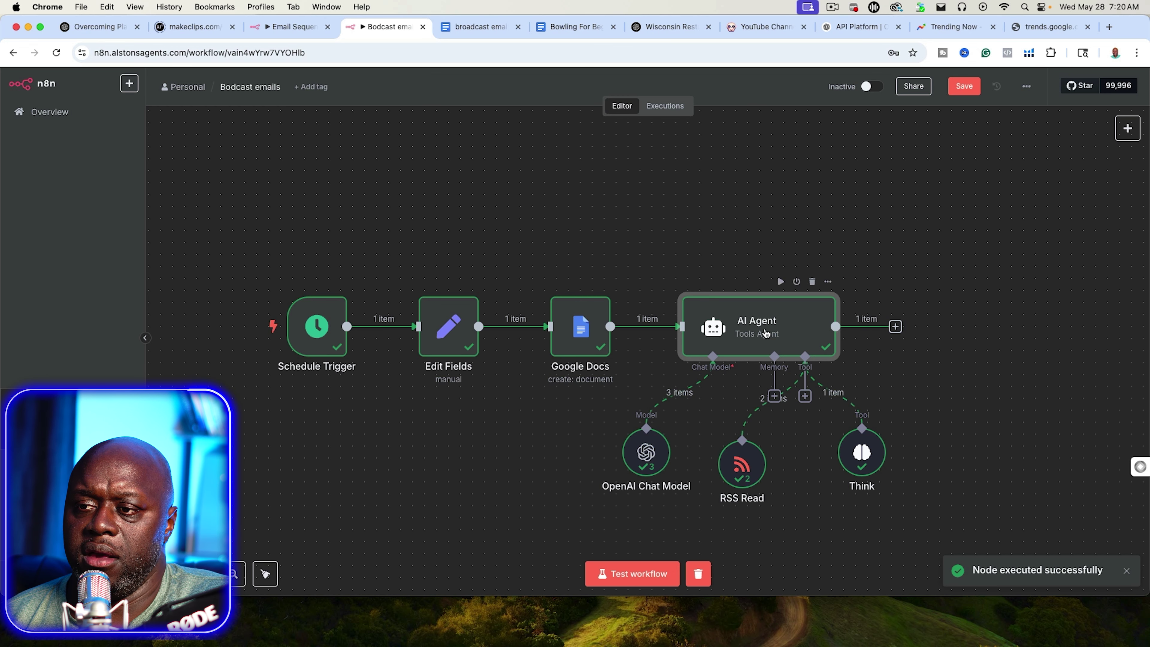
{"action": "double_click", "coordinate": [765, 334]}
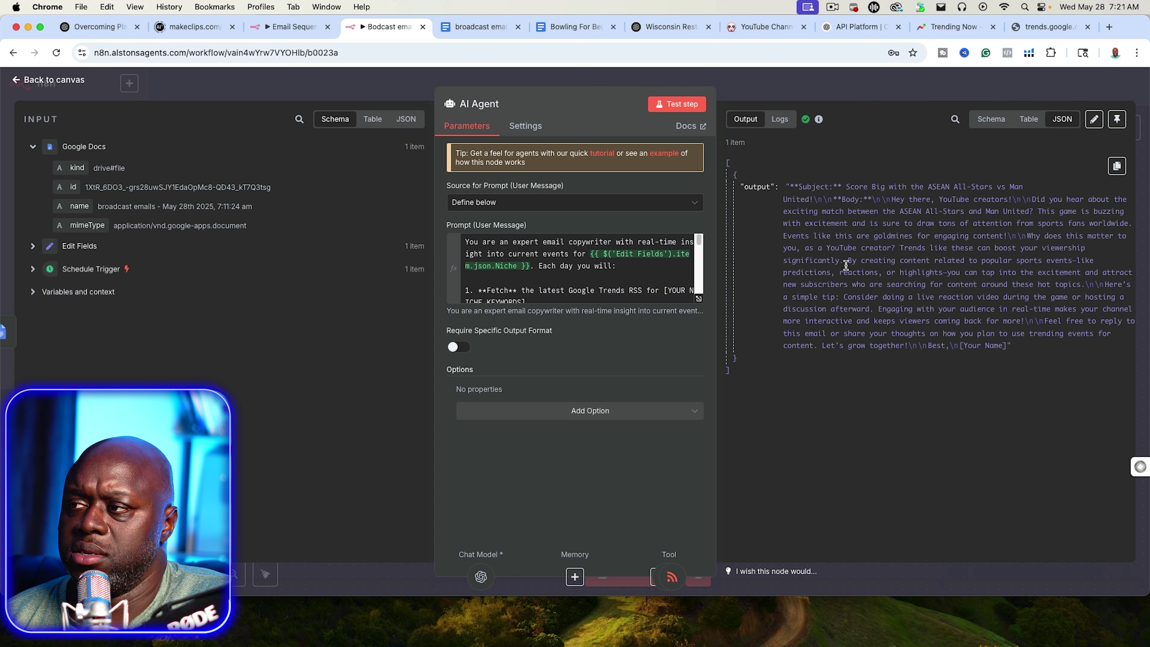
{"action": "left_click_drag", "start_coordinate": [817, 226], "coordinate": [876, 225]}
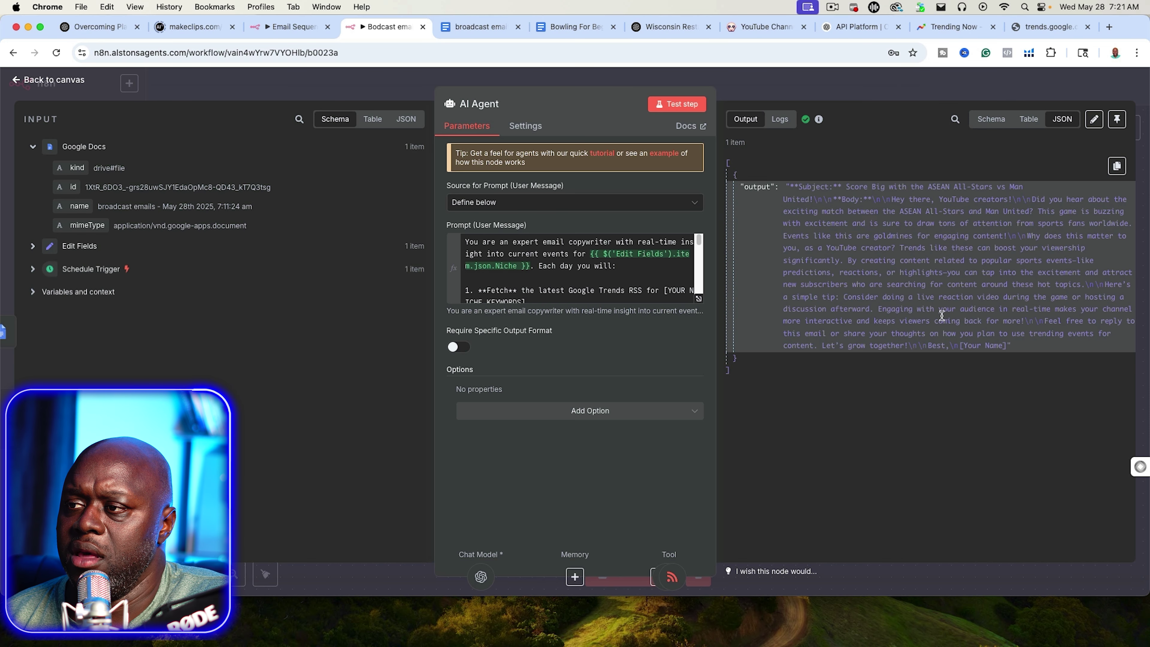
{"action": "left_click", "coordinate": [896, 95]}
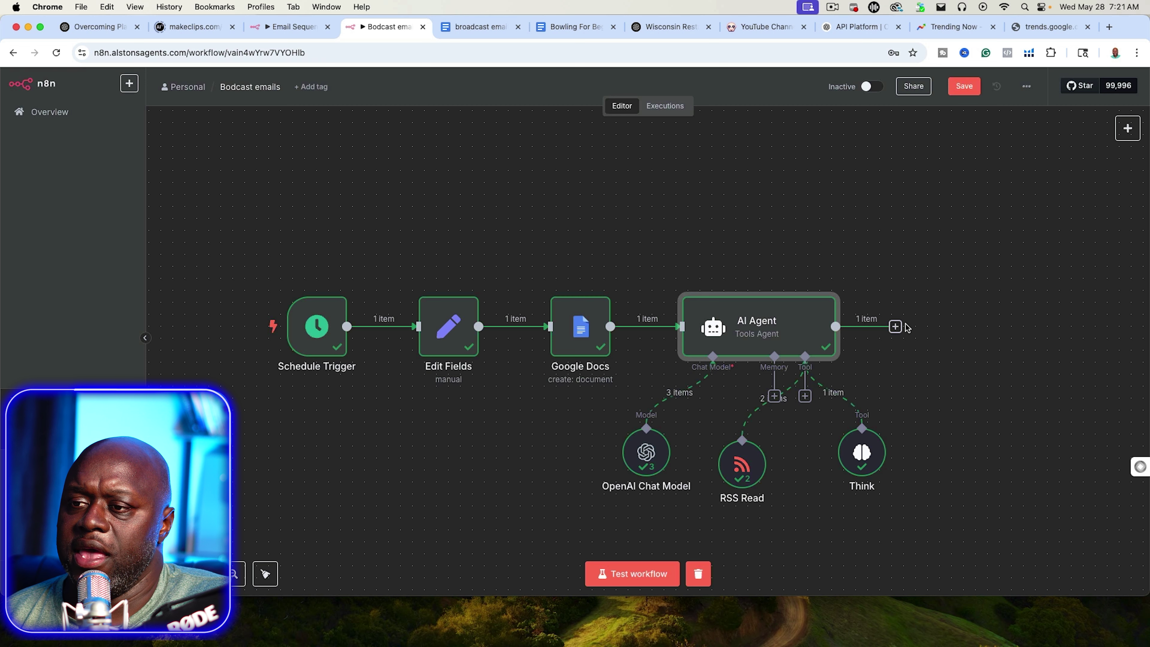
Step: Add a Google Docs node with the Update a document action after the AI Agent and expand the earlier Google Docs node's input fields
{"action": "left_click", "coordinate": [895, 326]}
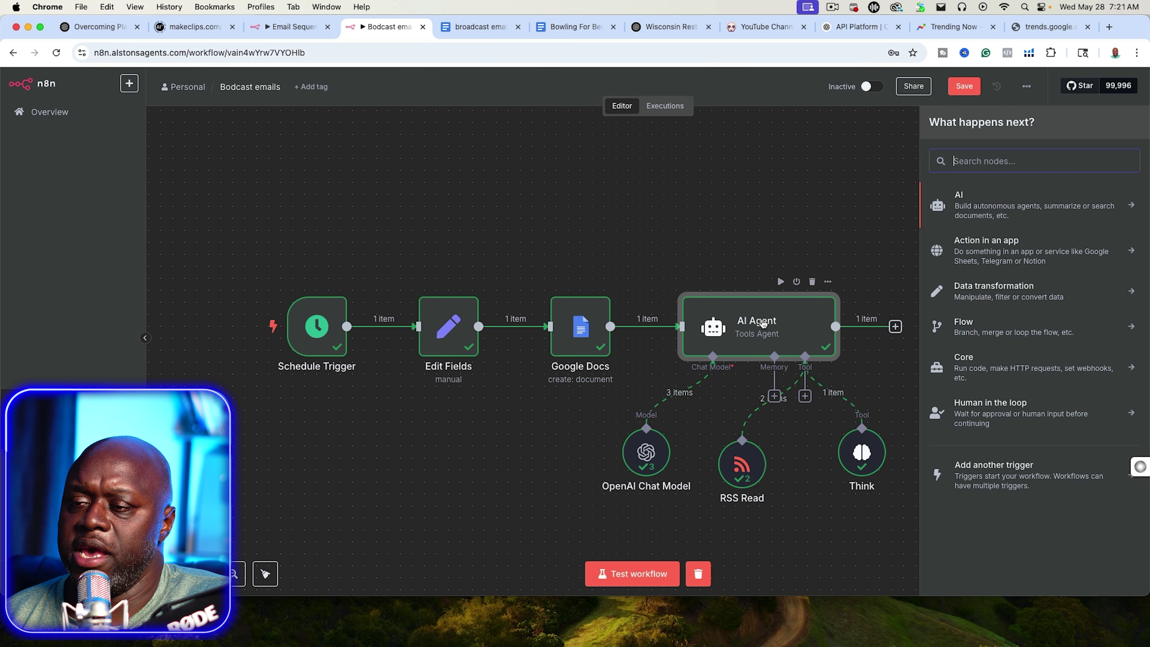
{"action": "type", "text": "g"}
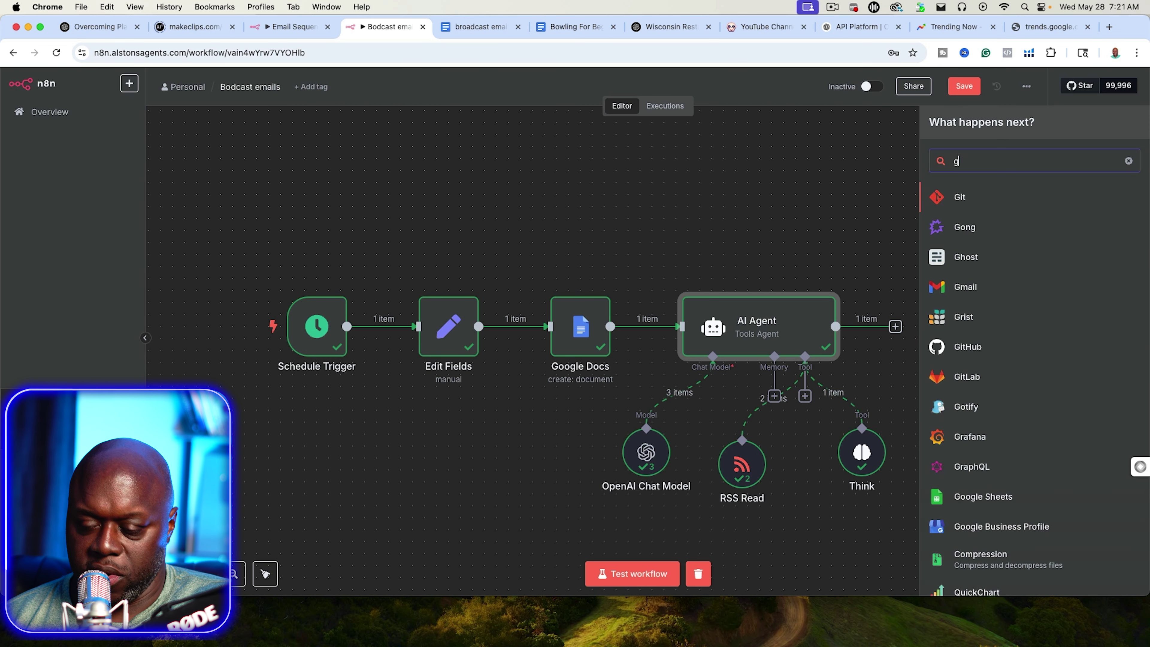
{"action": "type", "text": "oogle"}
{"action": "left_click", "coordinate": [996, 257]}
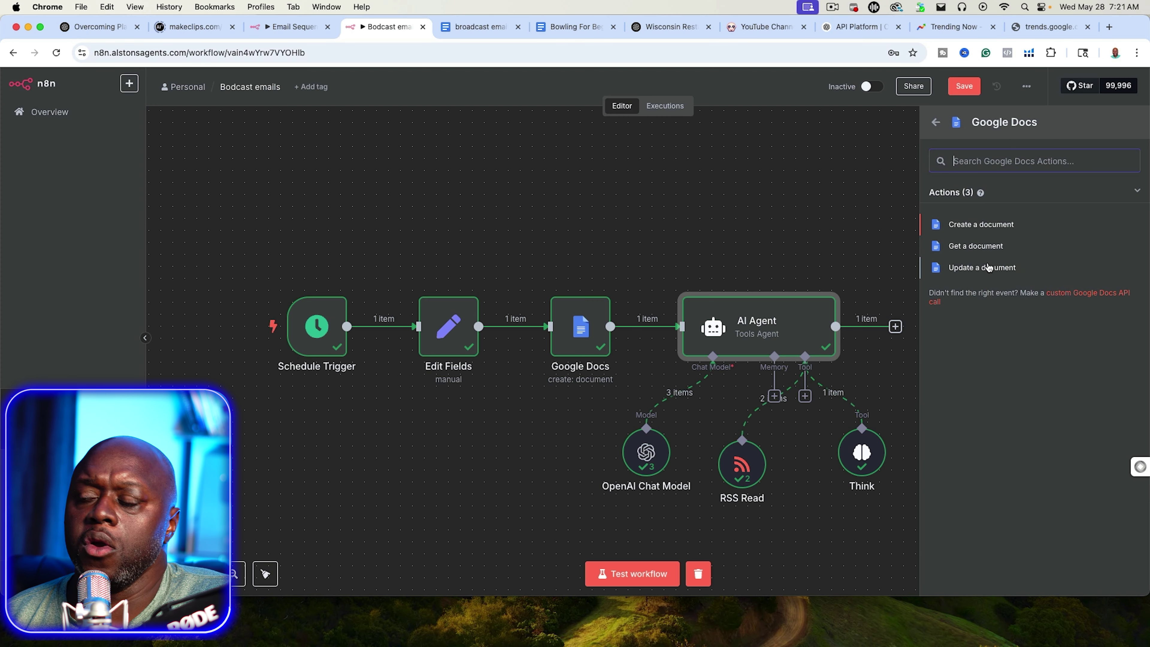
{"action": "left_click", "coordinate": [982, 268]}
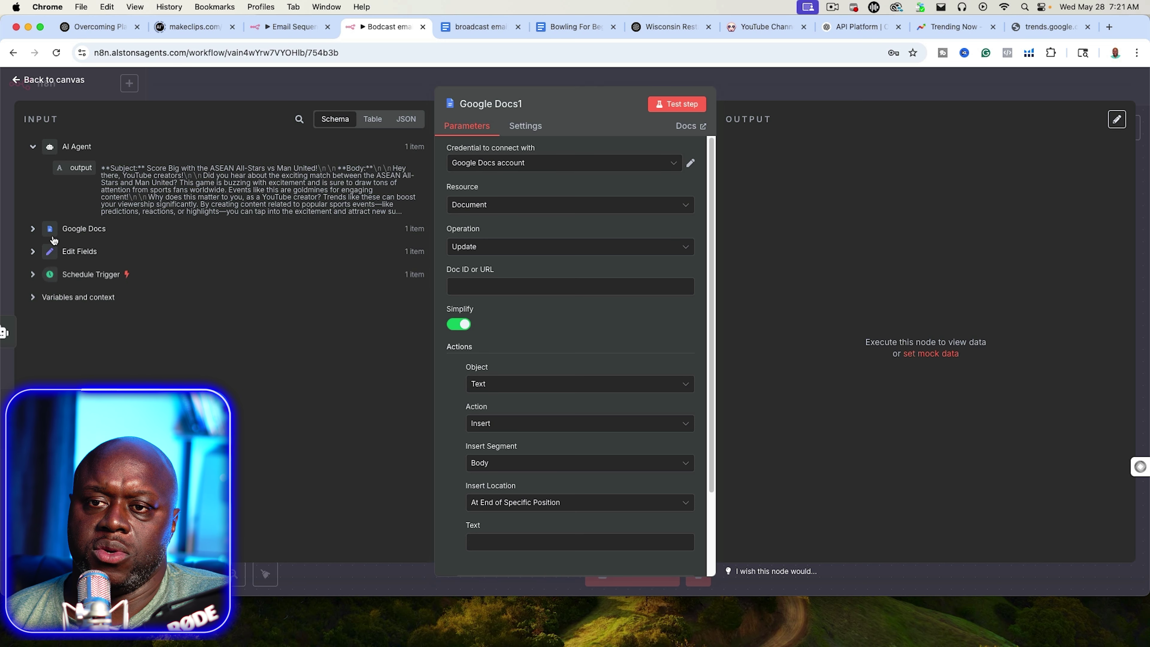
{"action": "left_click", "coordinate": [32, 229]}
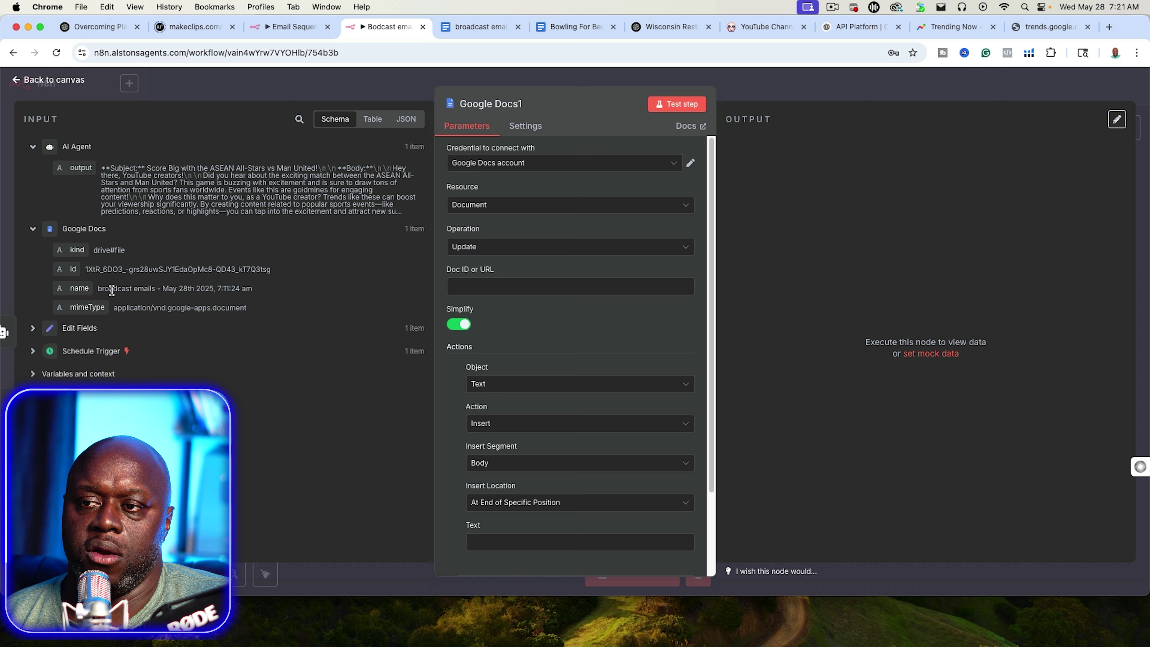
Step: Map the created document's id to the Google Docs1 node's Doc ID and the AI Agent output to its inserted text
{"action": "left_click_drag", "start_coordinate": [69, 269], "coordinate": [482, 294]}
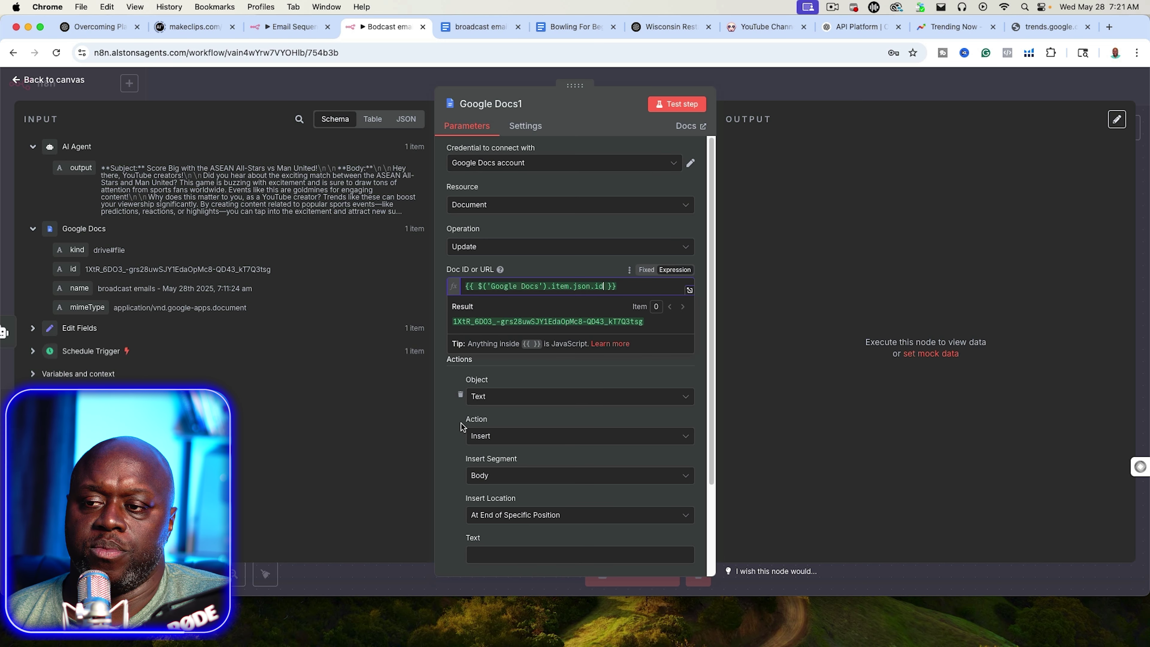
{"action": "scroll", "coordinate": [444, 431], "scroll_direction": "down", "scroll_amount": 1}
{"action": "left_click", "coordinate": [444, 431]}
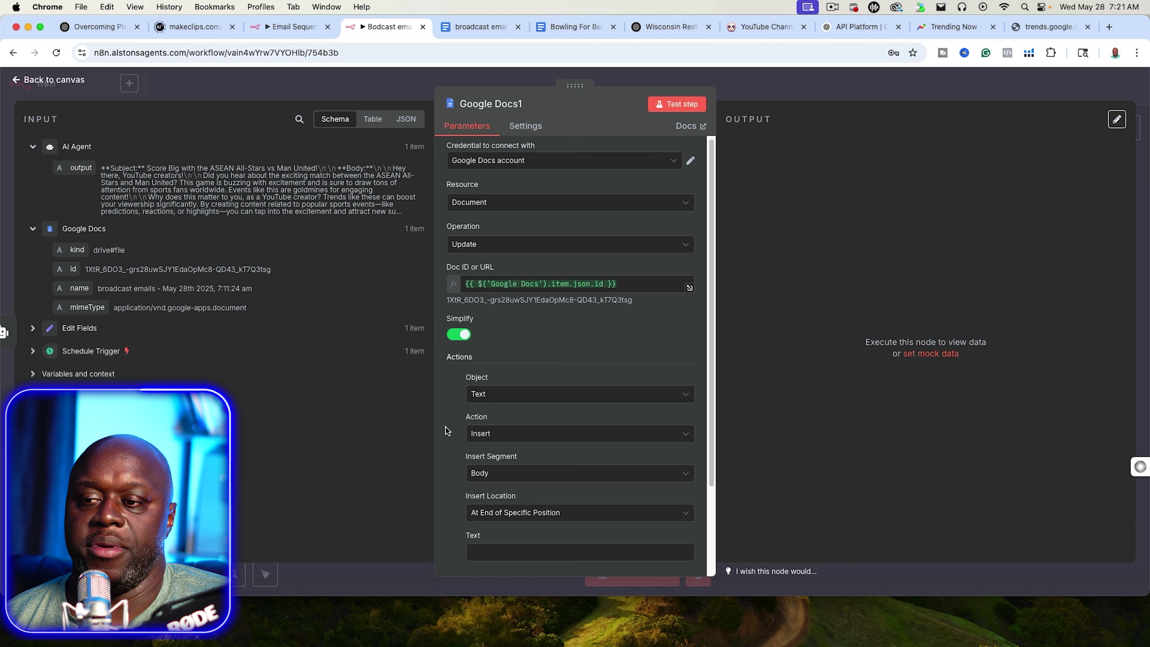
{"action": "scroll", "coordinate": [446, 430], "scroll_direction": "down", "scroll_amount": 3}
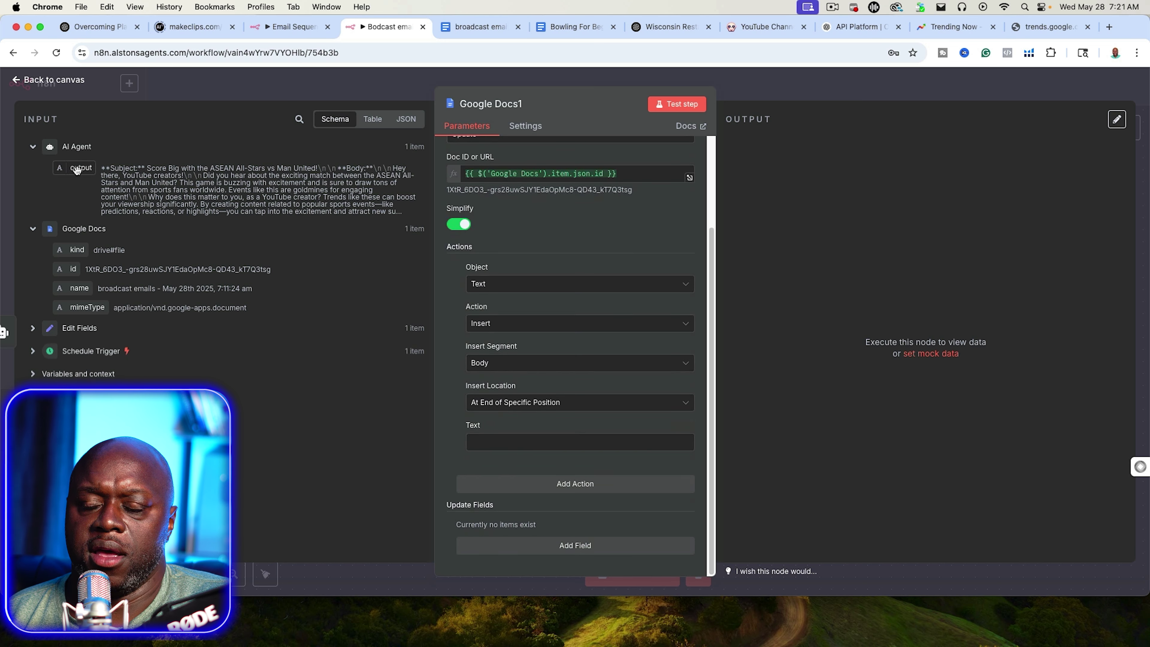
{"action": "left_click_drag", "start_coordinate": [76, 170], "coordinate": [480, 441]}
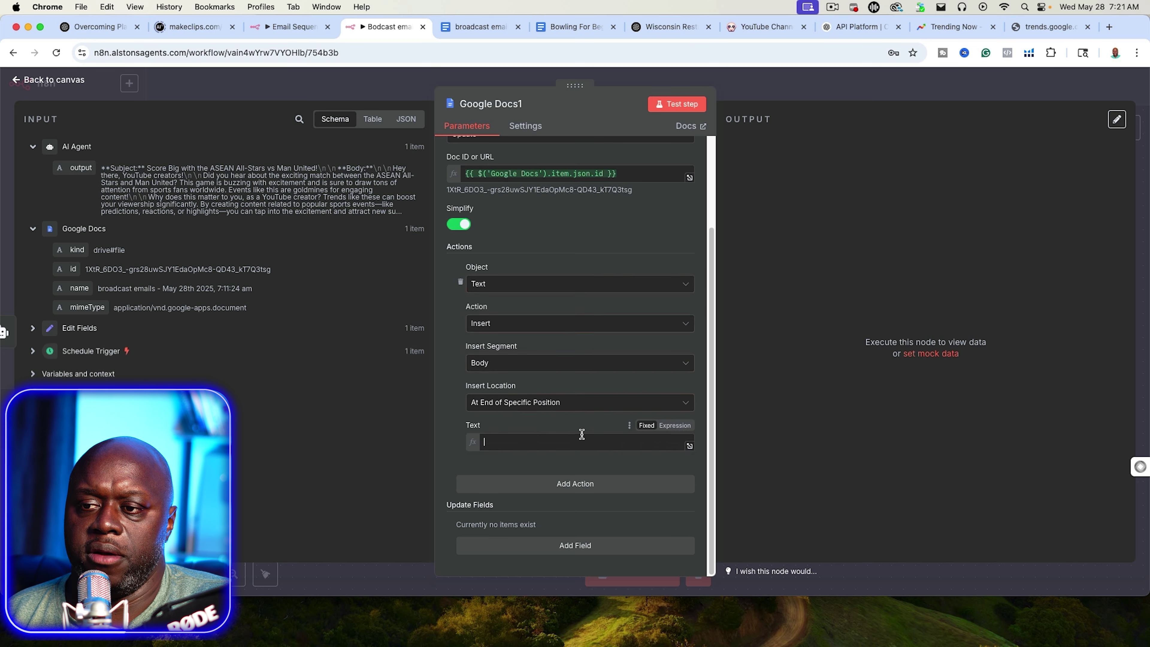
Step: Test the Google Docs1 update step and check the inserted email in the broadcast emails document
{"action": "left_click", "coordinate": [679, 104]}
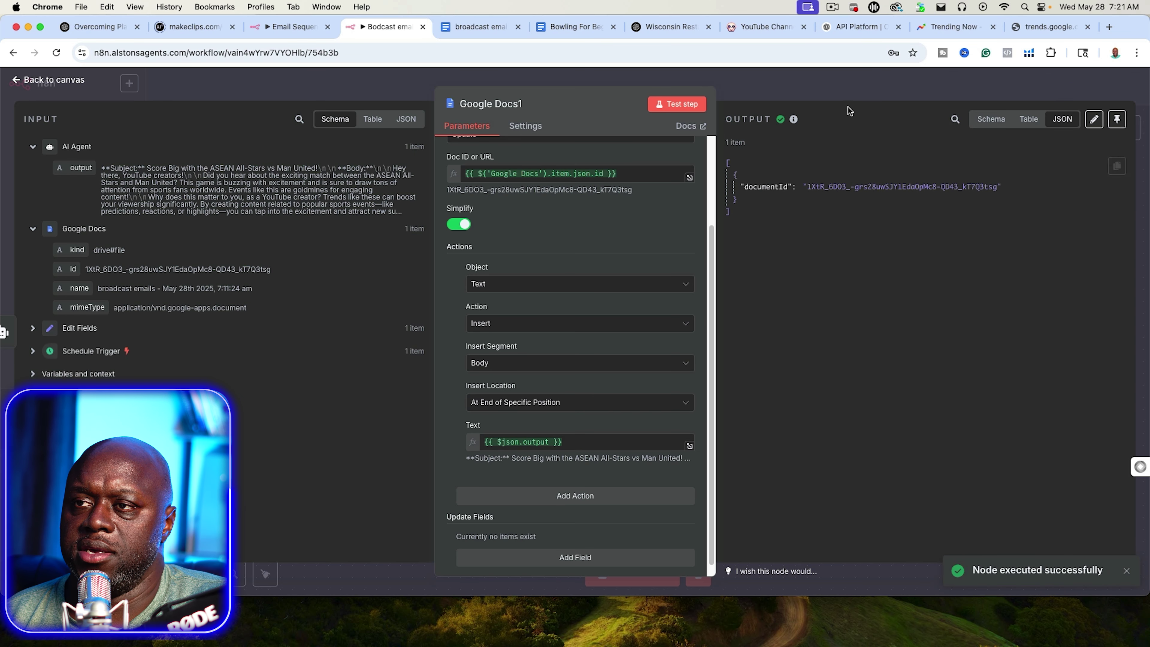
{"action": "left_click", "coordinate": [845, 86]}
{"action": "left_click", "coordinate": [494, 30]}
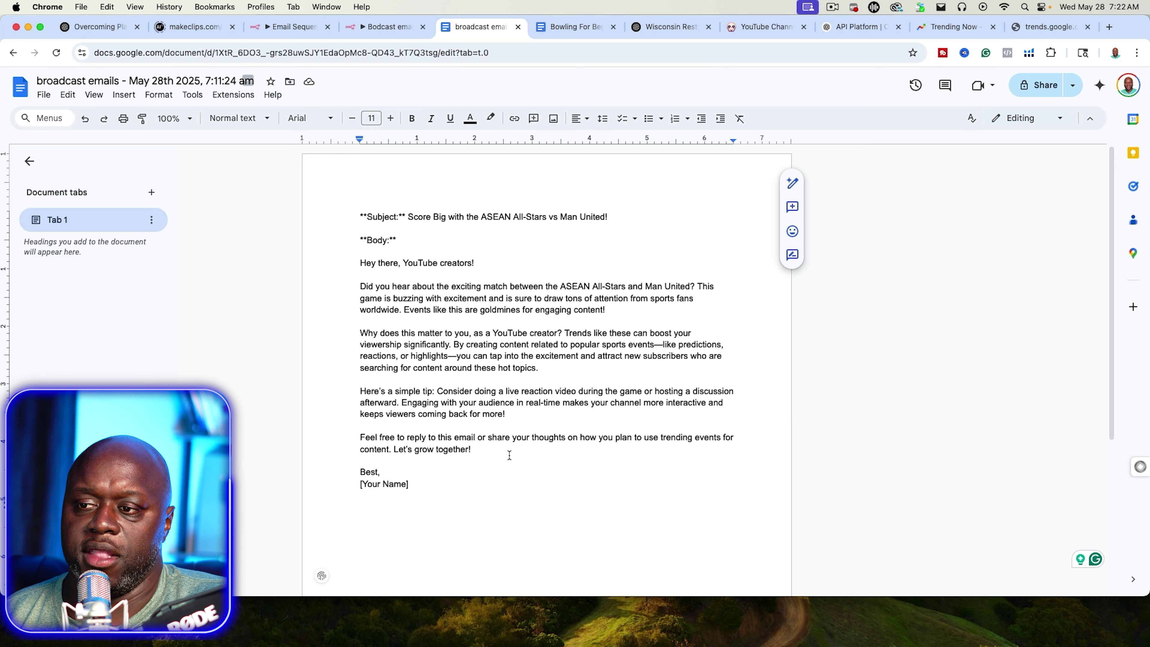
Step: Append "toward the bnottom of the email tranistion to promoting vidiq as an affiliate marketer. inlcude a spot for my affiliate link" to the AI Agent prompt
{"action": "left_click", "coordinate": [290, 27]}
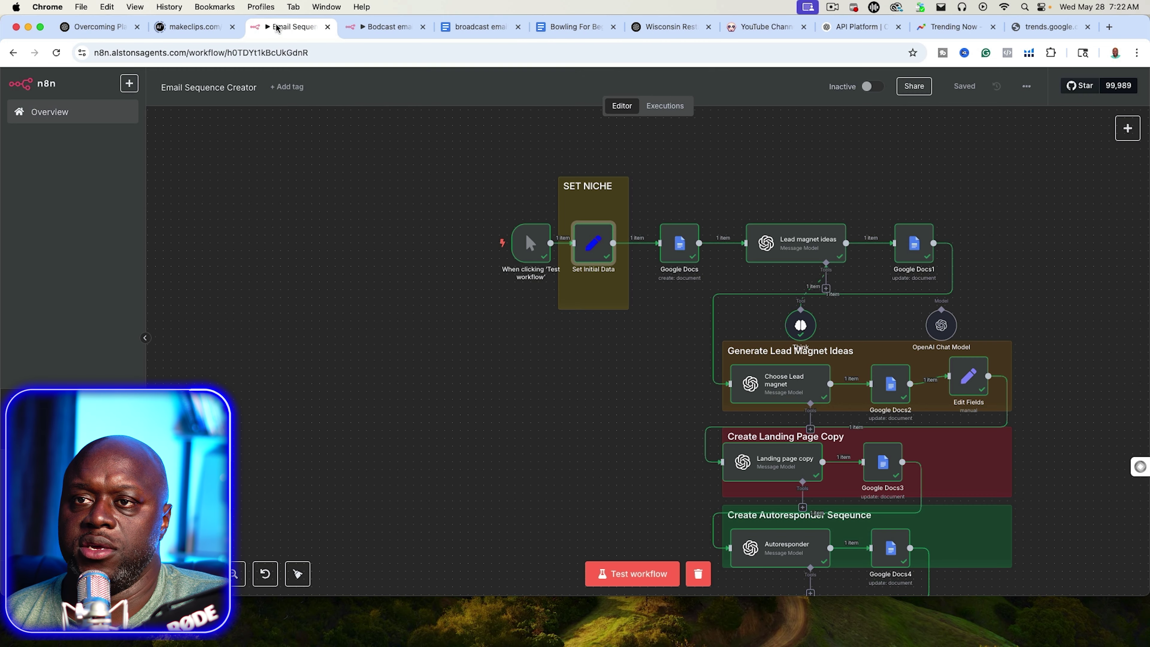
{"action": "left_click", "coordinate": [384, 27]}
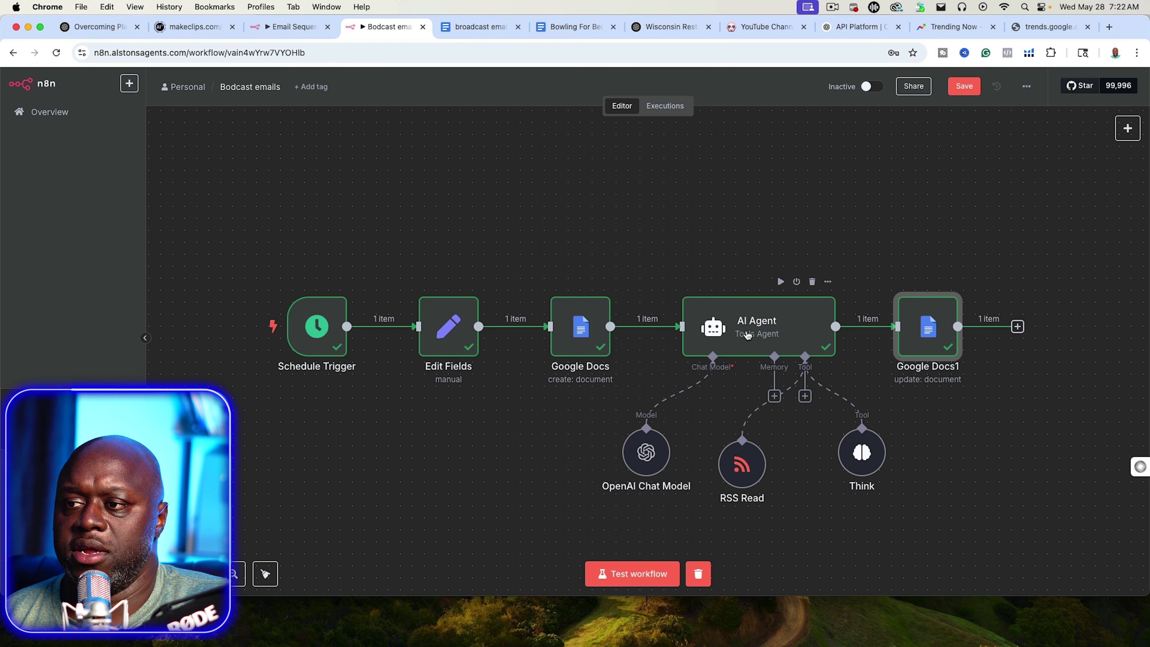
{"action": "double_click", "coordinate": [748, 334]}
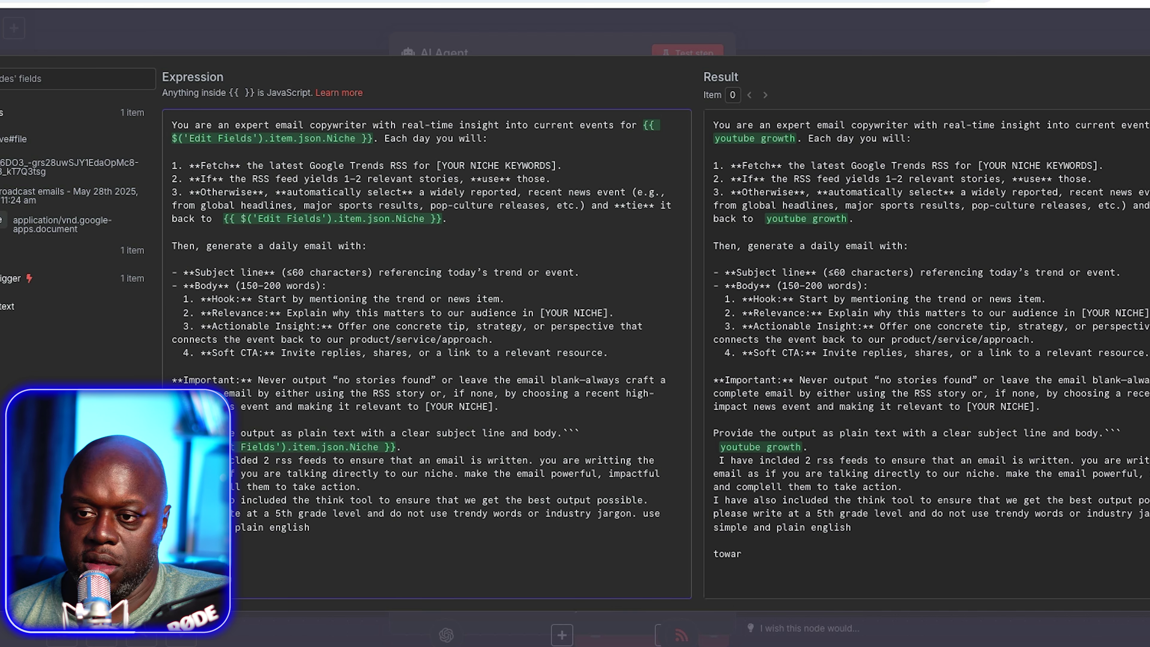
{"action": "type", "text": "d the bnottom of th"}
{"action": "type", "text": "e email trani"}
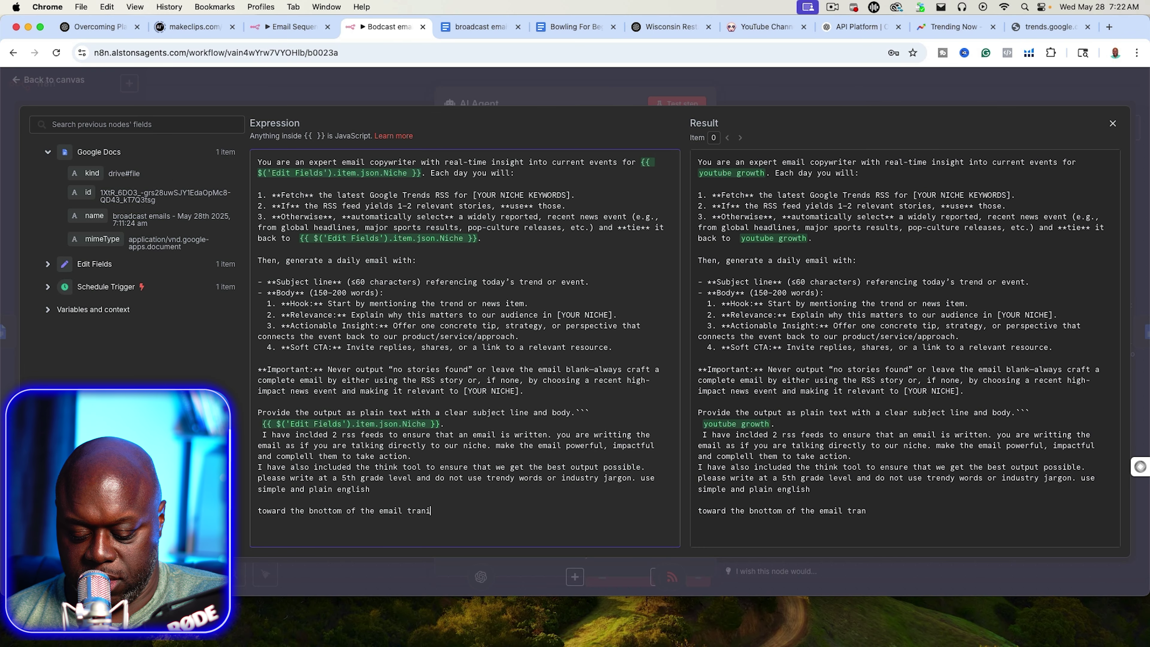
{"action": "type", "text": "stion to pro"}
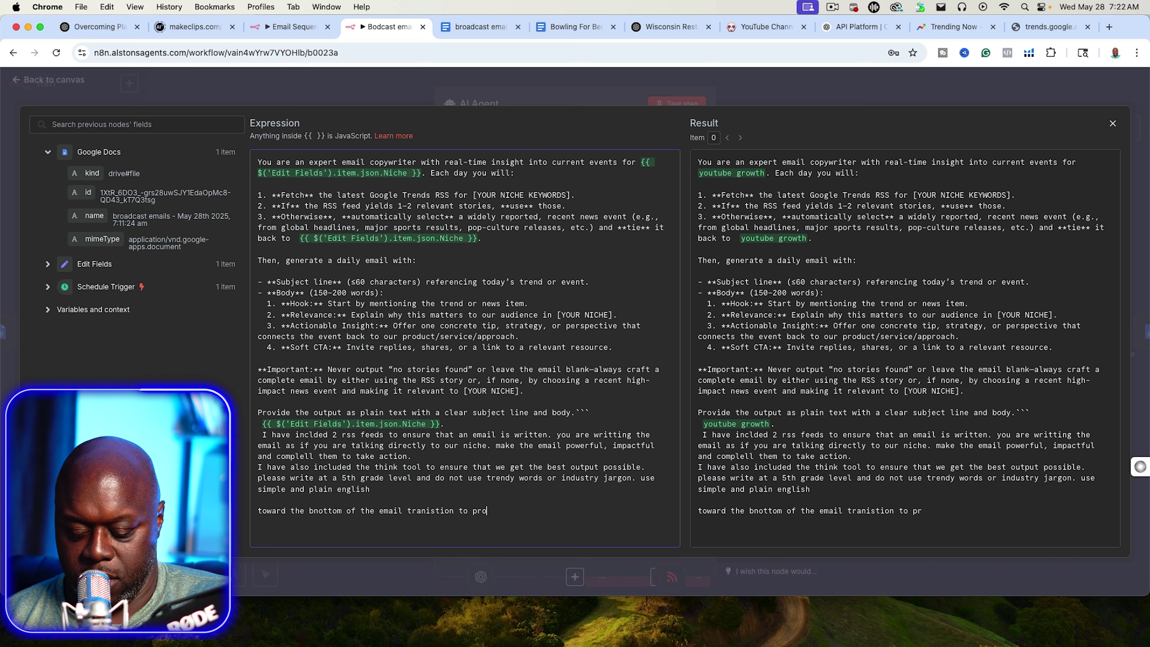
{"action": "type", "text": "moting vidiq a"}
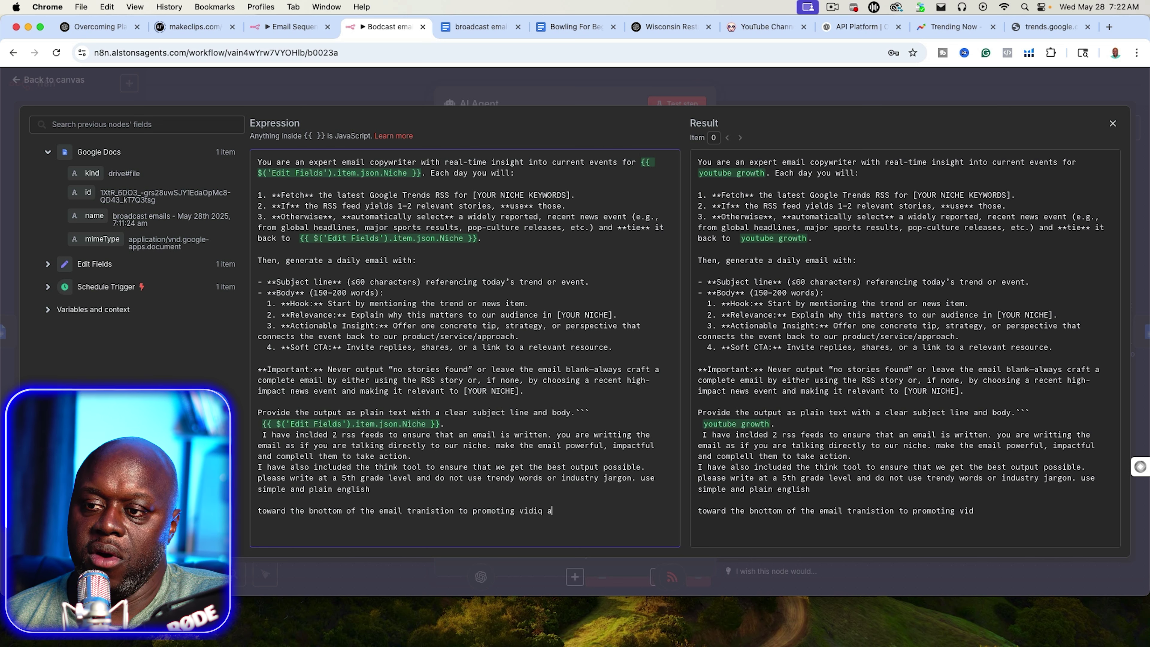
{"action": "type", "text": "s an affiliate marketer. inlcude a li"}
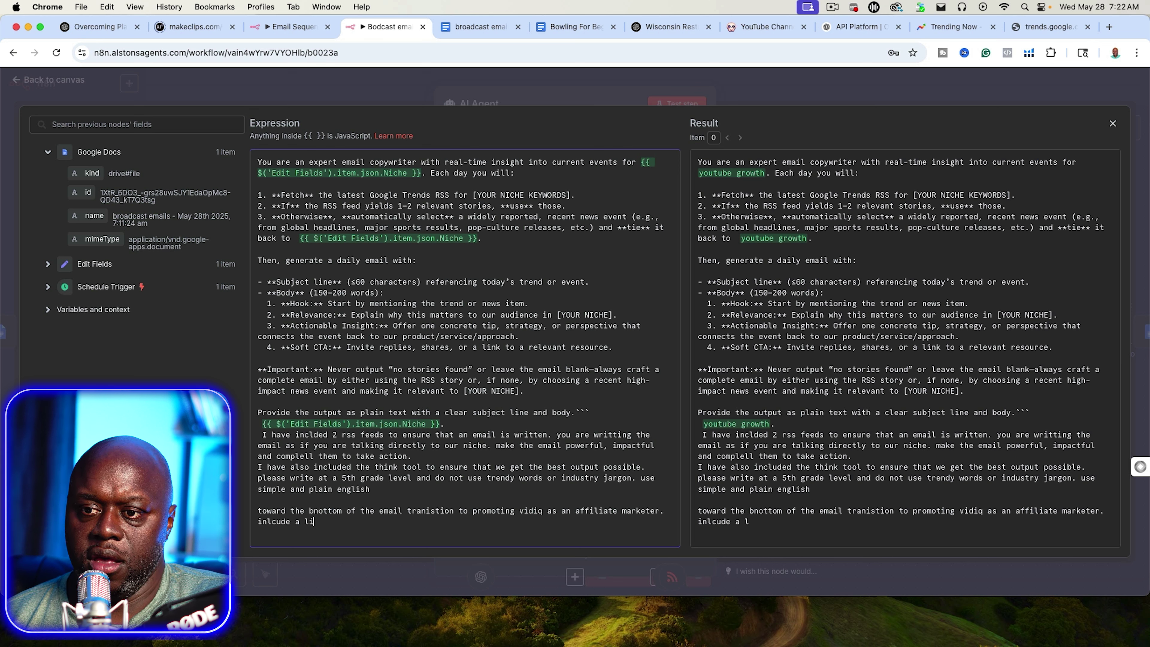
{"action": "key", "text": "BackSpace"}
{"action": "key", "text": "BackSpace"}
{"action": "key", "text": "BackSpace"}
{"action": "key", "text": "BackSpace"}
{"action": "type", "text": "spot for my affiliate link"}
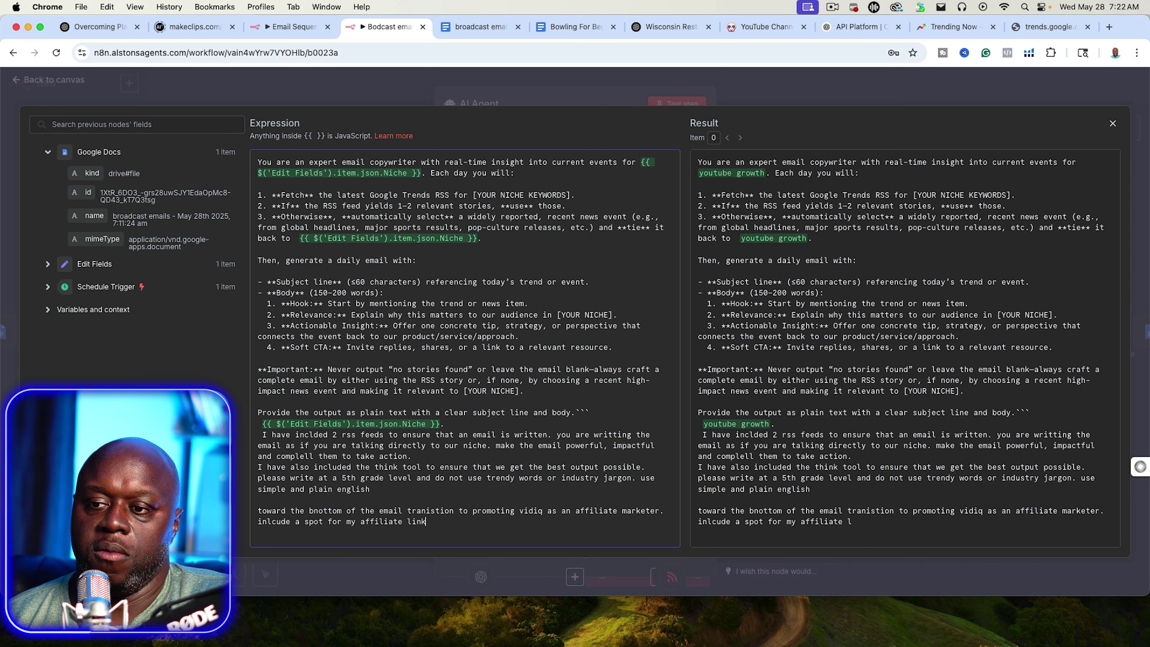
{"action": "left_click", "coordinate": [820, 96]}
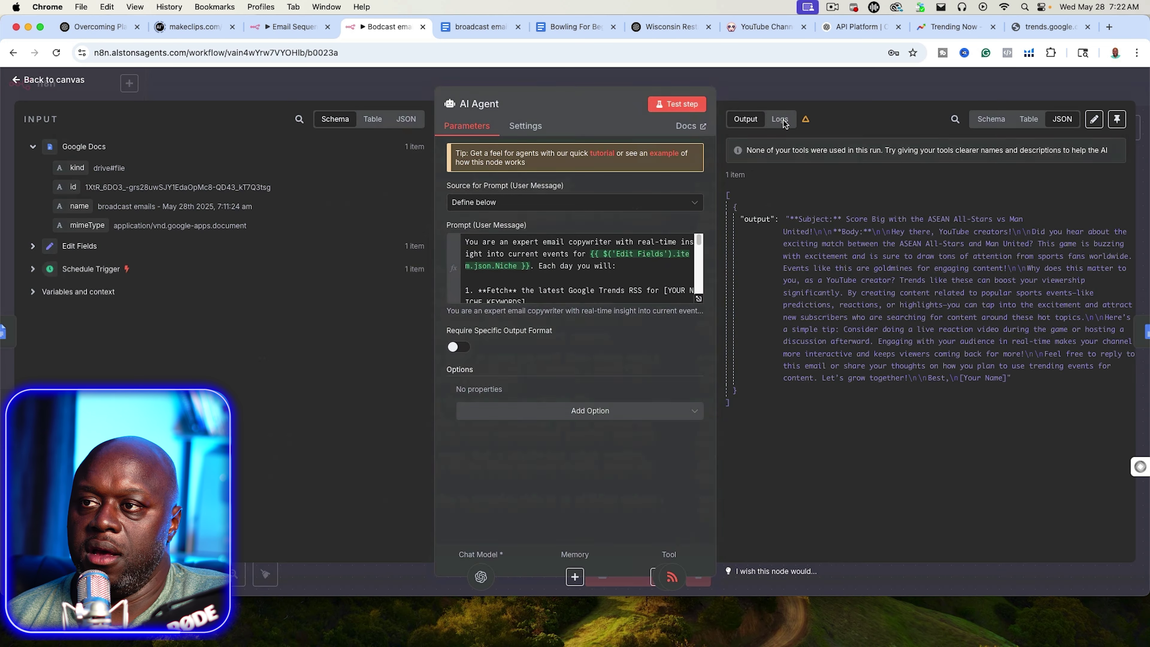
Step: Rerun the AI Agent step with the extended prompt and delete all the email text from the broadcast emails document
{"action": "left_click", "coordinate": [676, 104]}
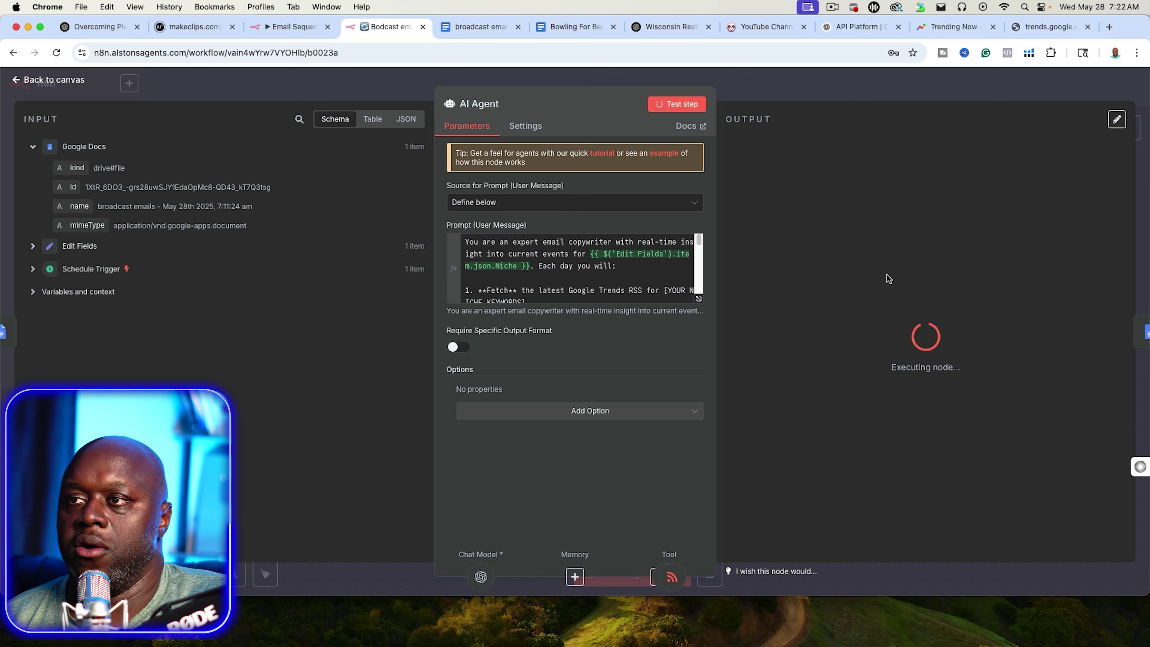
{"action": "left_click", "coordinate": [479, 28]}
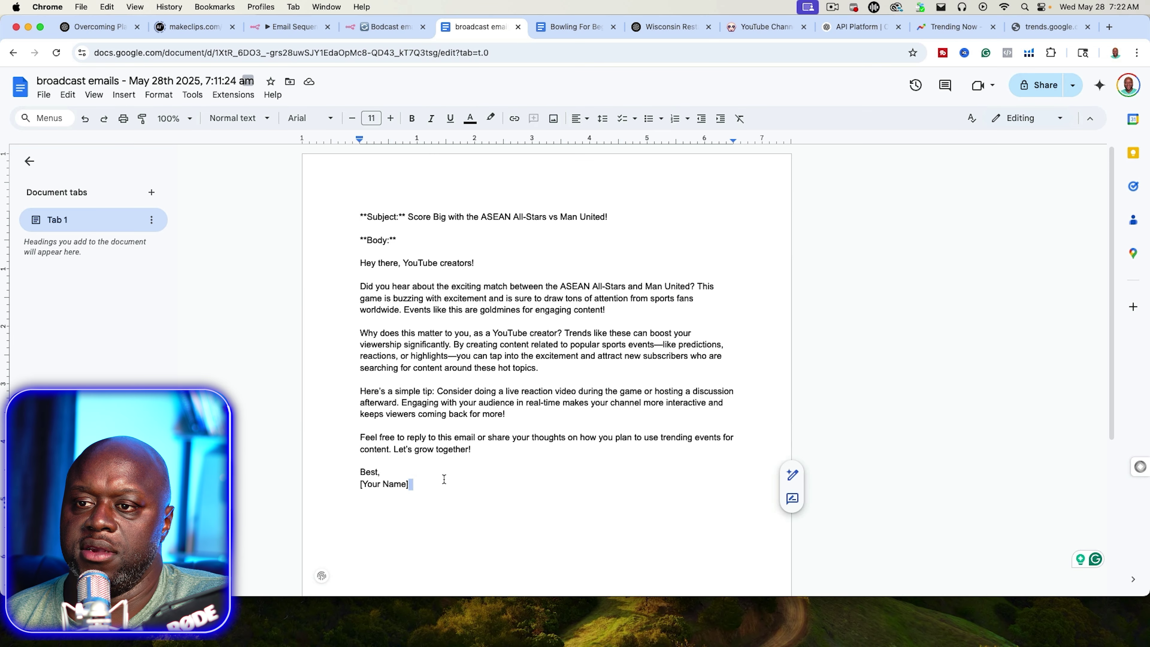
{"action": "key", "text": "super+a"}
{"action": "key", "text": "BackSpace"}
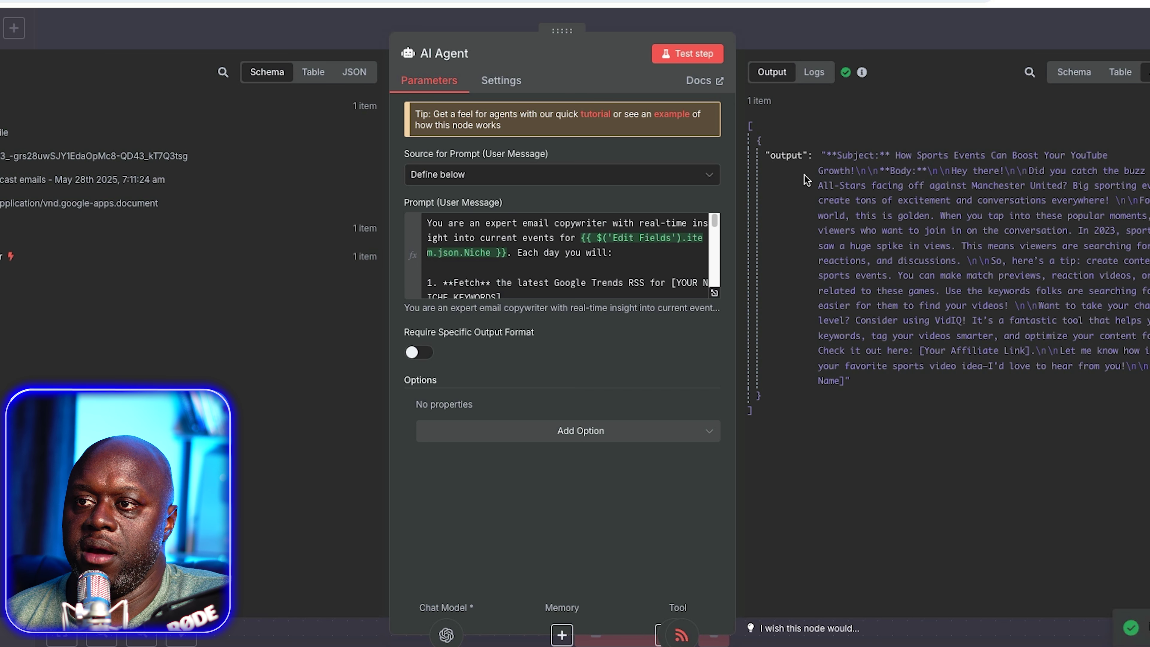
Step: Run the Google Docs1 update with the new AI Agent output and read through the email in the broadcast emails document
{"action": "key", "text": "Escape"}
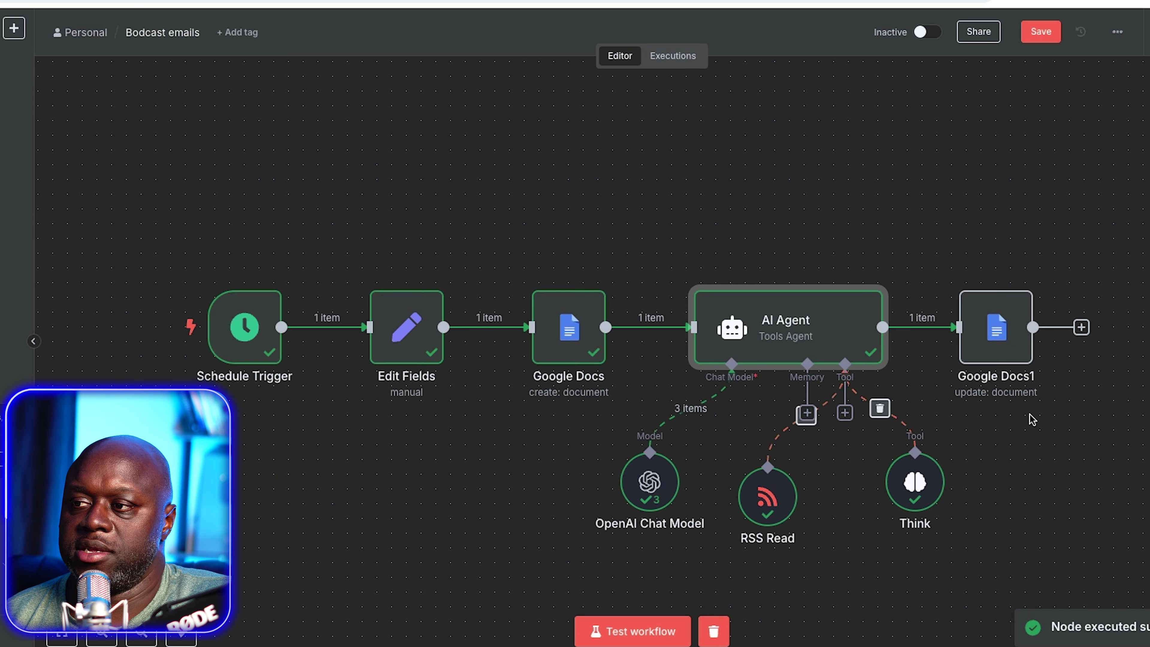
{"action": "double_click", "coordinate": [1008, 334]}
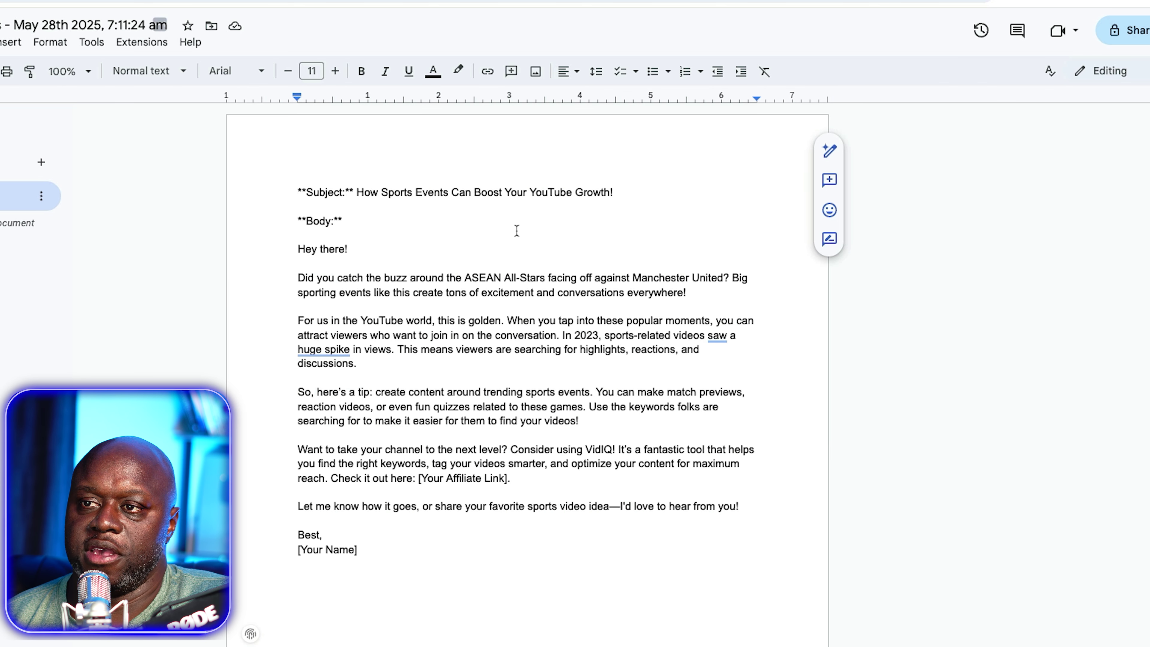
{"action": "left_click_drag", "start_coordinate": [360, 192], "coordinate": [615, 206]}
{"action": "left_click", "coordinate": [490, 264]}
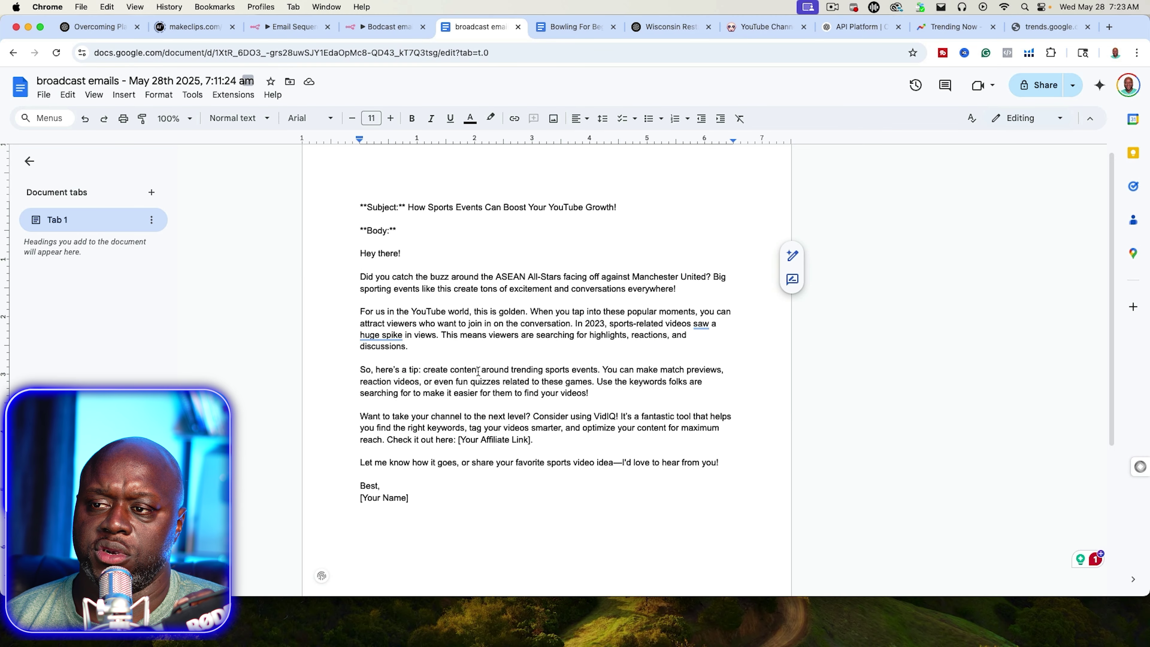
{"action": "scroll", "coordinate": [442, 382], "scroll_direction": "down", "scroll_amount": 2}
{"action": "scroll", "coordinate": [478, 371], "scroll_direction": "down", "scroll_amount": 2}
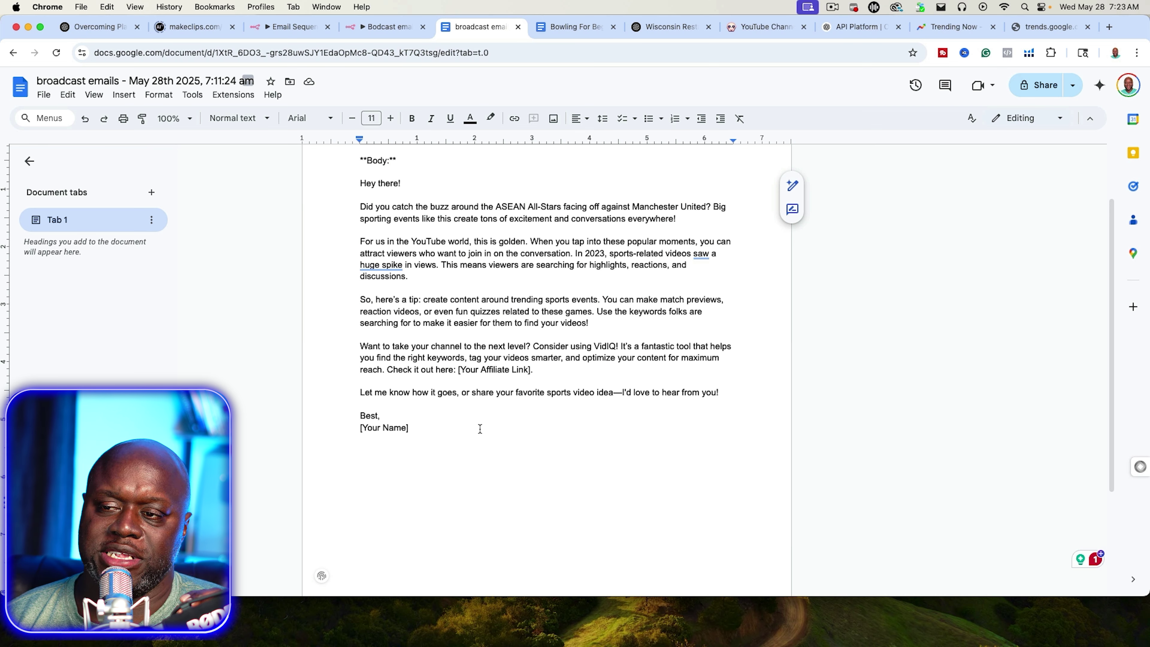
{"action": "scroll", "coordinate": [480, 429], "scroll_direction": "up", "scroll_amount": 2}
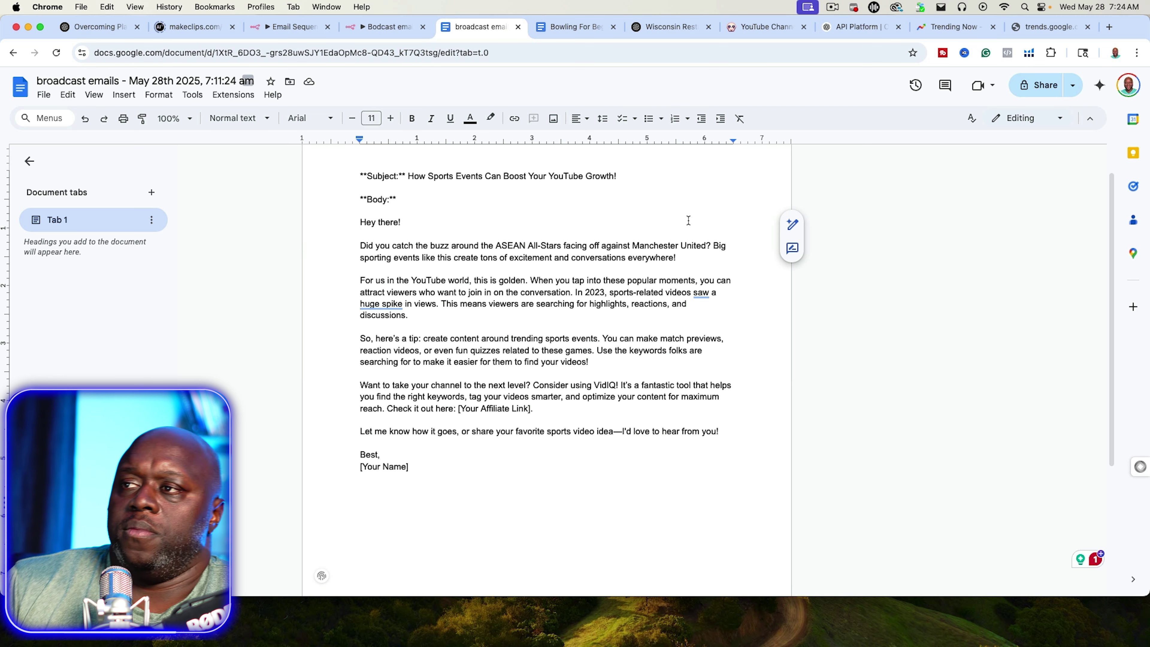
{"action": "left_click", "coordinate": [828, 7]}
{"action": "left_click", "coordinate": [693, 289]}
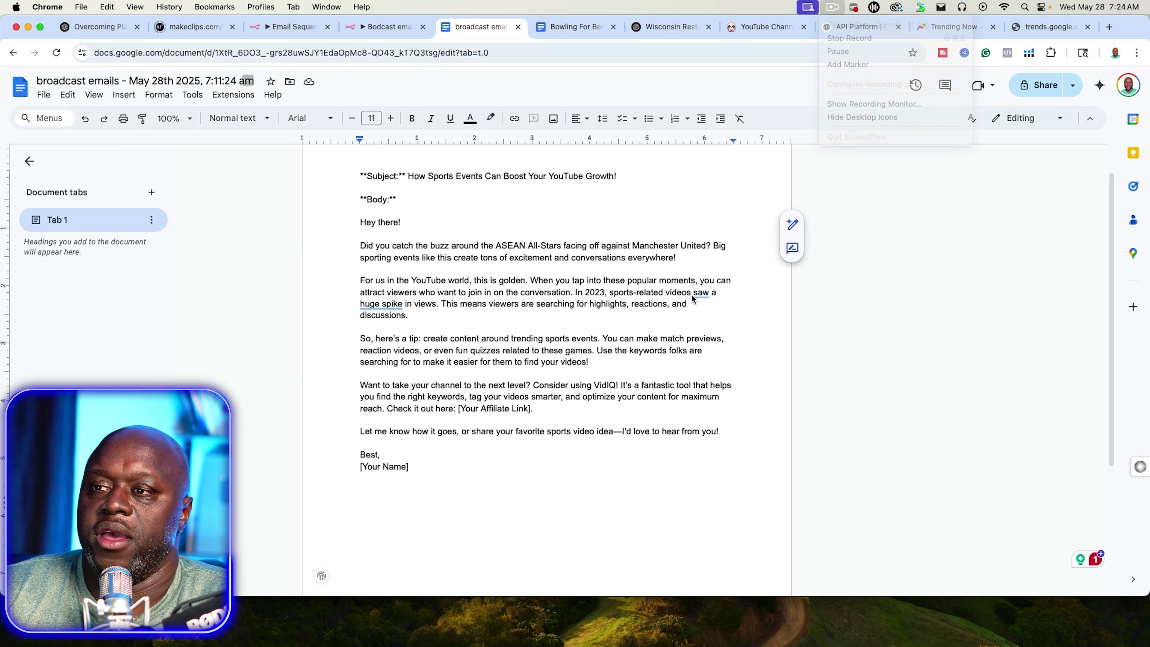
Step: Return to the Bodcast emails workflow, leave the Google Docs1 node settings, and save the workflow
{"action": "left_click", "coordinate": [385, 28]}
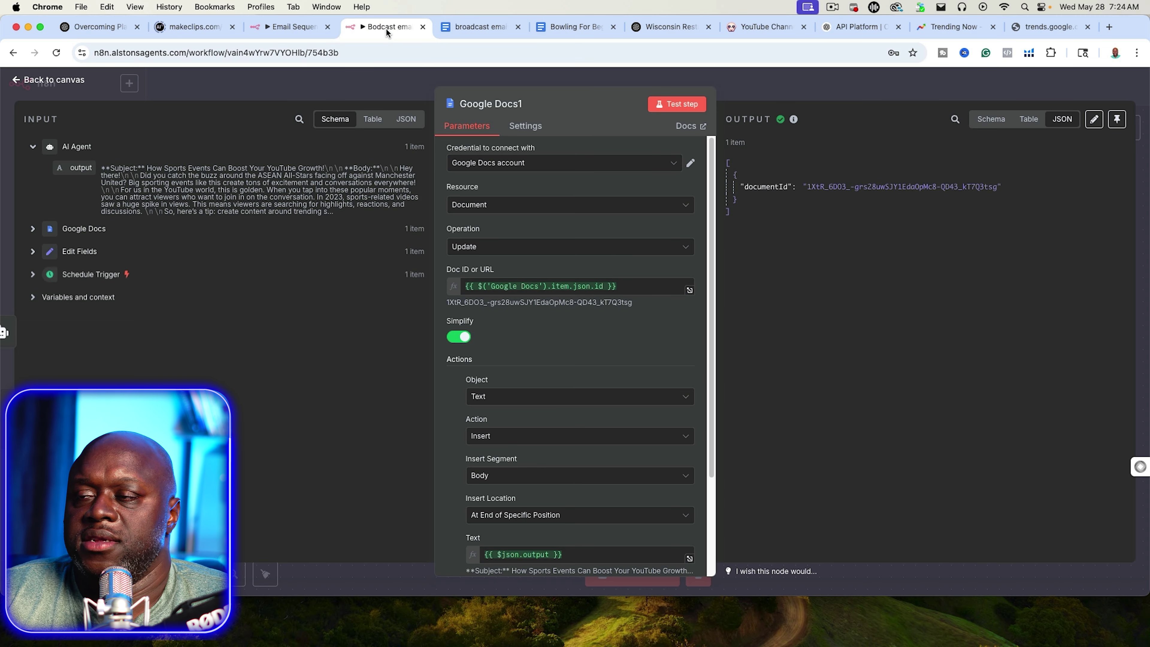
{"action": "key", "text": "Escape"}
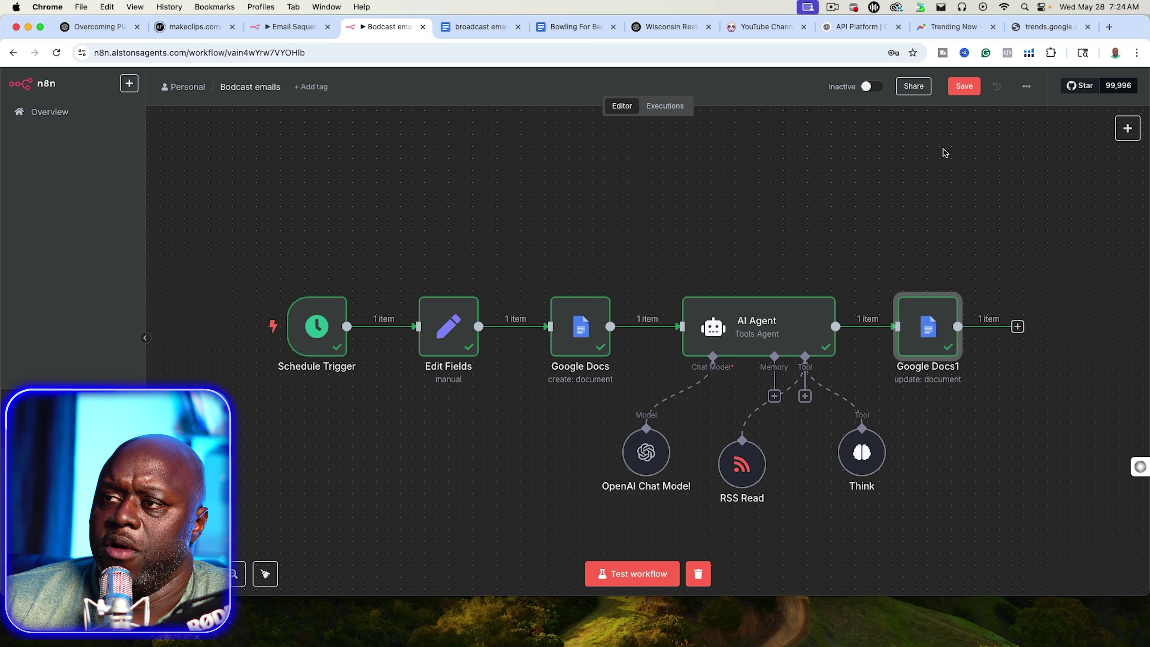
{"action": "left_click", "coordinate": [959, 91]}
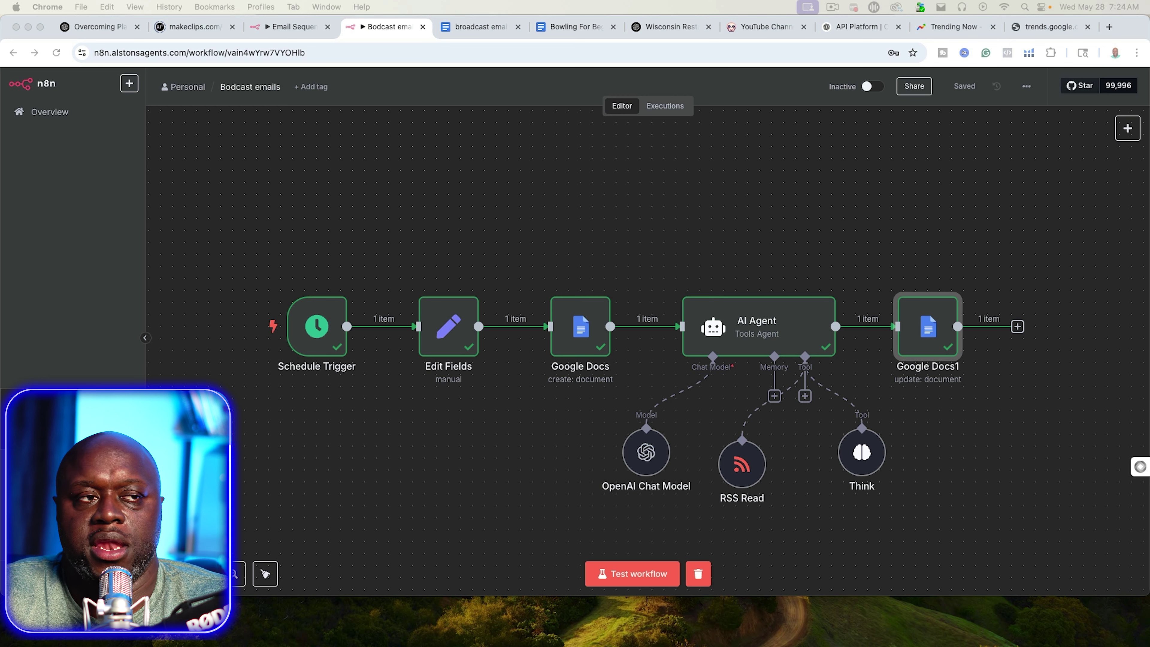
Step: Close both n8n workflow tabs and load the n8n site in the browser to get an empty workflow
{"action": "left_click", "coordinate": [423, 27]}
{"action": "left_click_drag", "start_coordinate": [290, 27], "coordinate": [272, 646]}
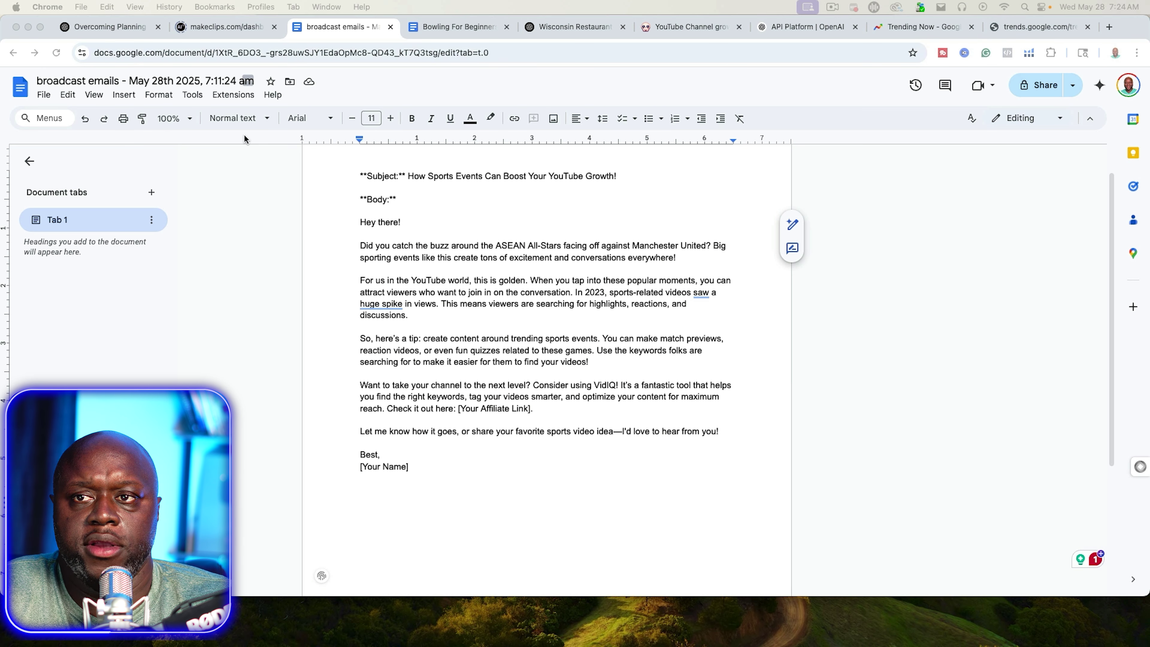
{"action": "left_click", "coordinate": [586, 52]}
{"action": "type", "text": "n8n"}
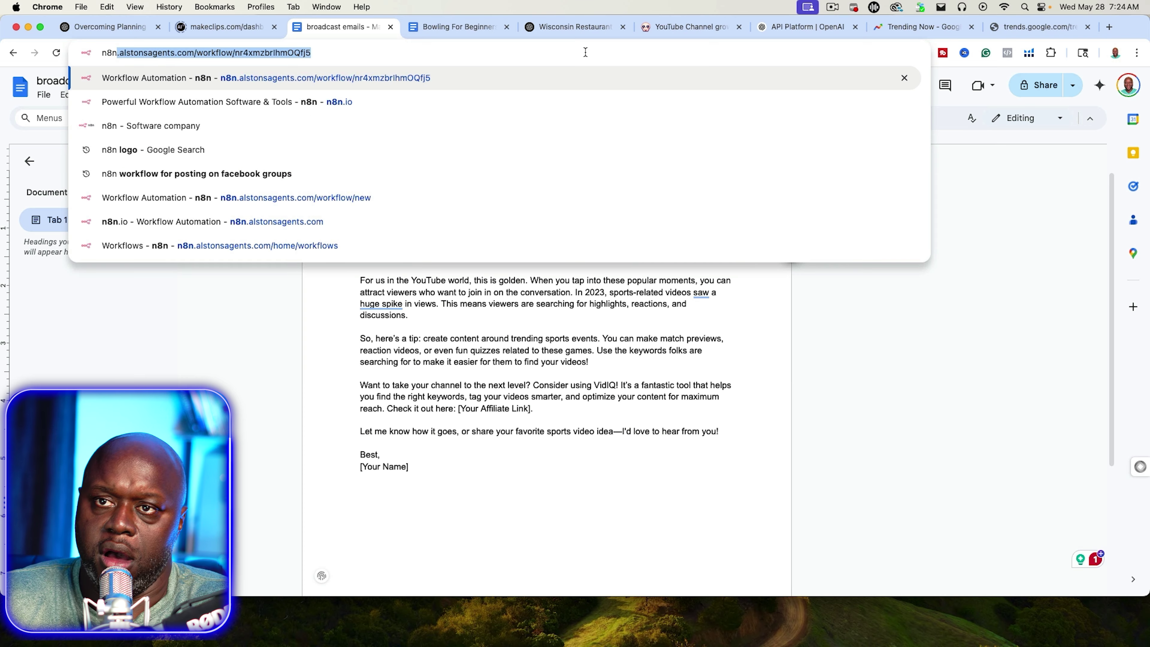
{"action": "key", "text": "Return"}
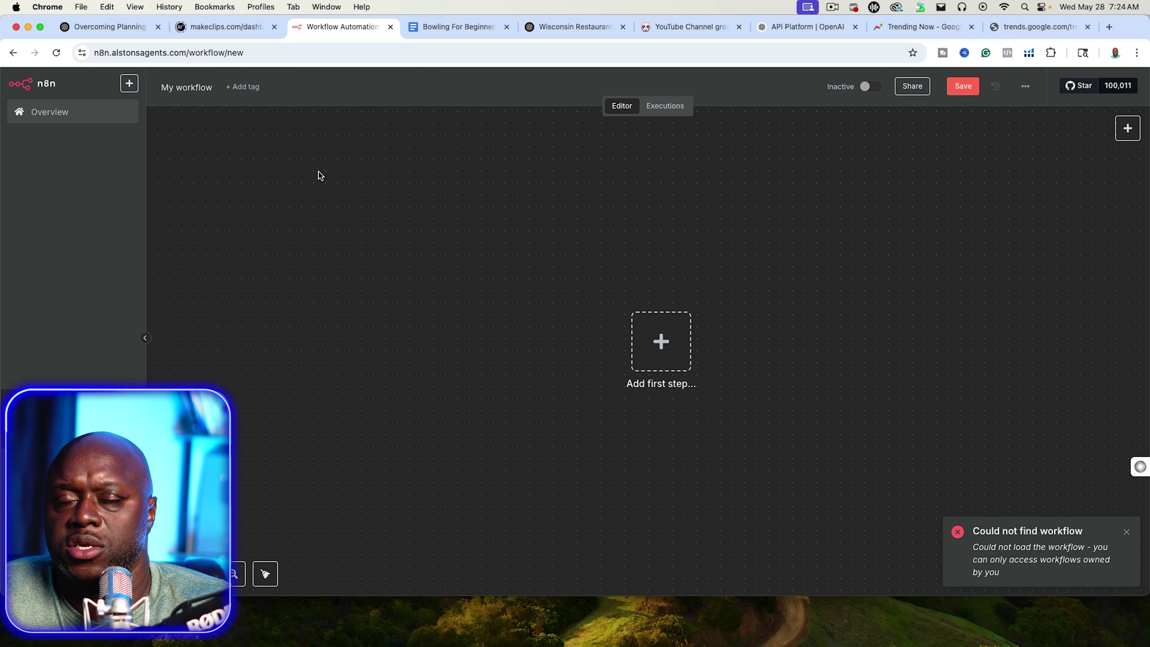
Step: Start the new workflow with a manual trigger and connect an Edit Fields (Set) node after it
{"action": "left_click", "coordinate": [661, 341]}
{"action": "left_click", "coordinate": [984, 217]}
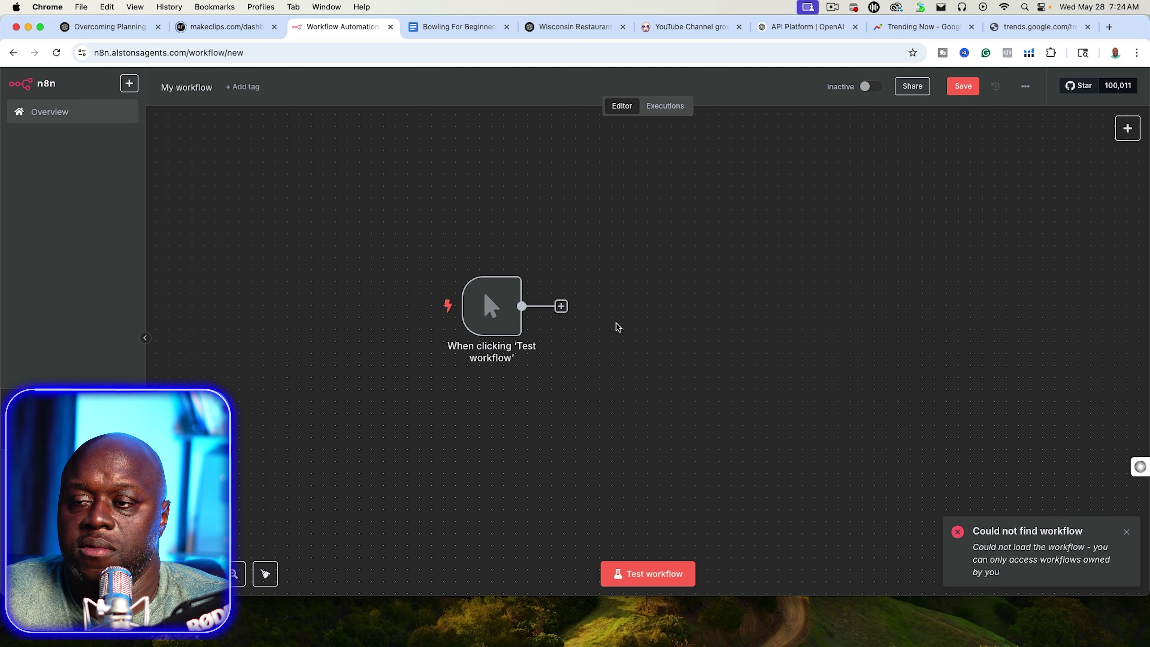
{"action": "left_click", "coordinate": [561, 306]}
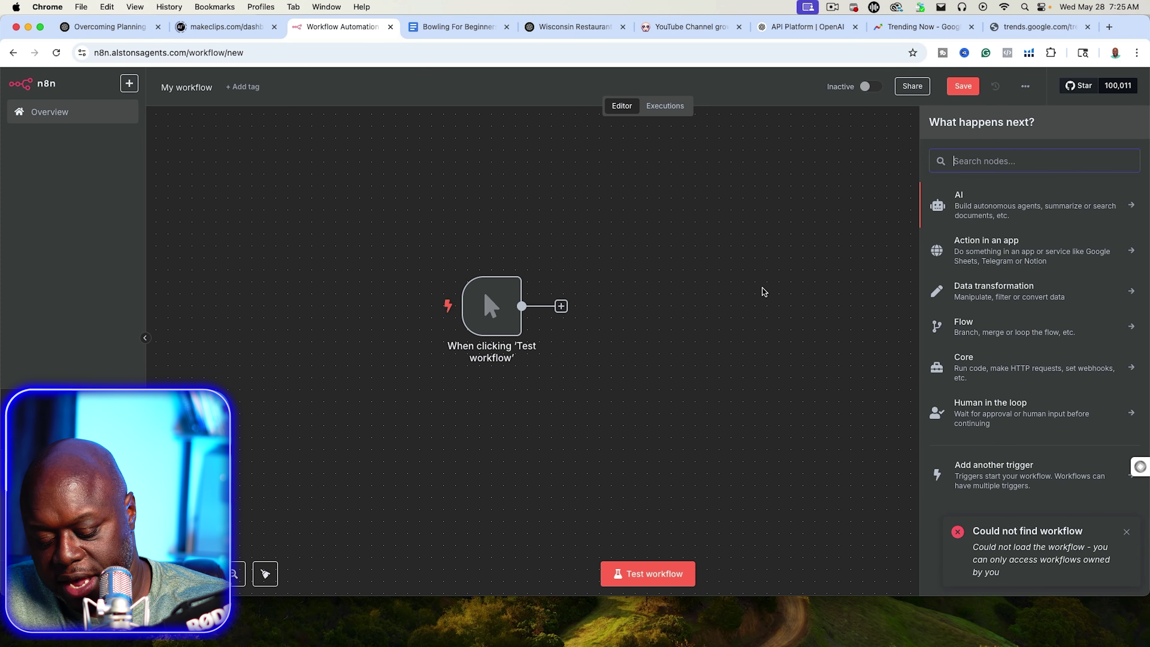
{"action": "type", "text": "set"}
{"action": "left_click", "coordinate": [986, 210]}
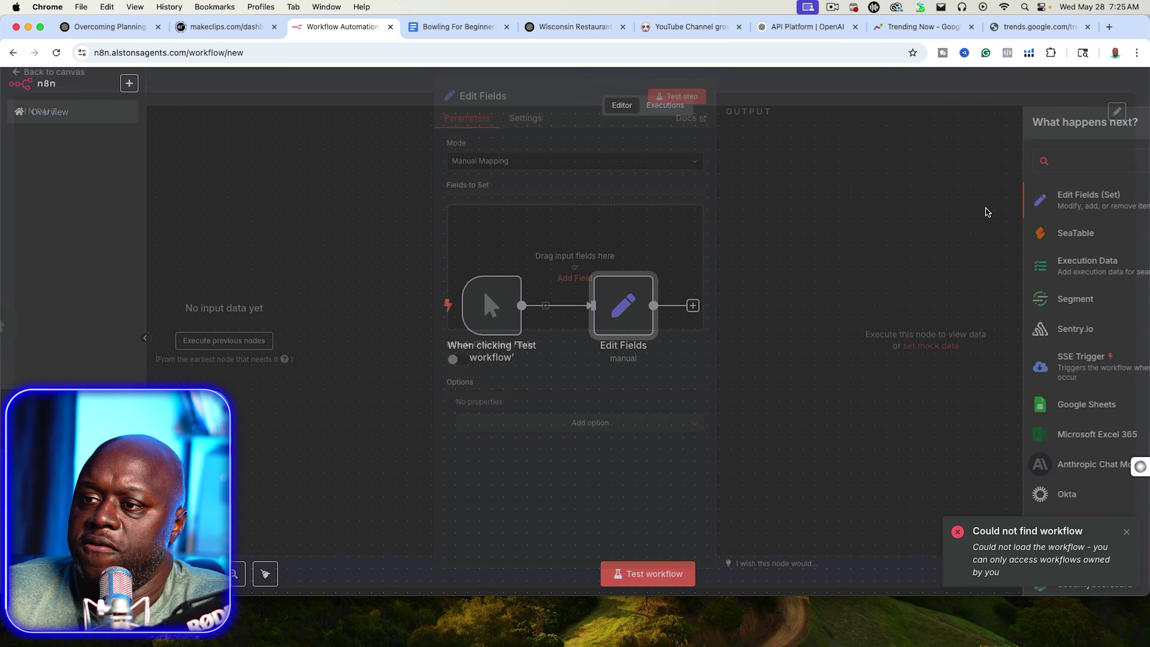
Step: Add a string field named Niche with the value "home security cameras" to the Edit Fields node
{"action": "left_click", "coordinate": [569, 286]}
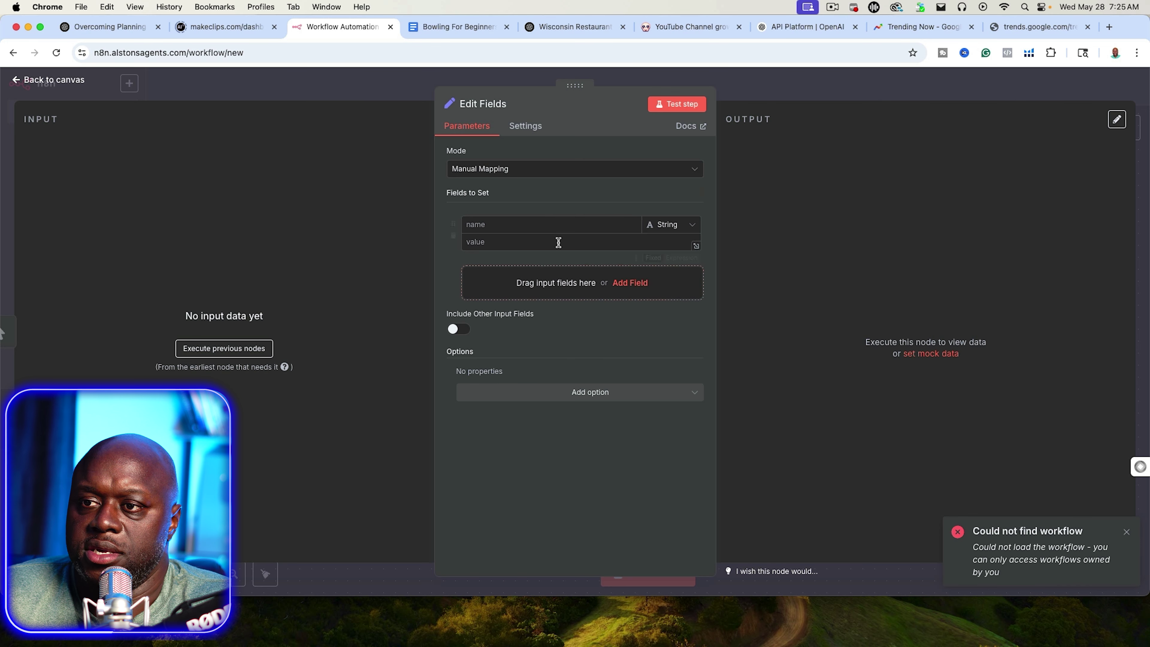
{"action": "left_click", "coordinate": [540, 226]}
{"action": "type", "text": "Niche"}
{"action": "left_click", "coordinate": [515, 242]}
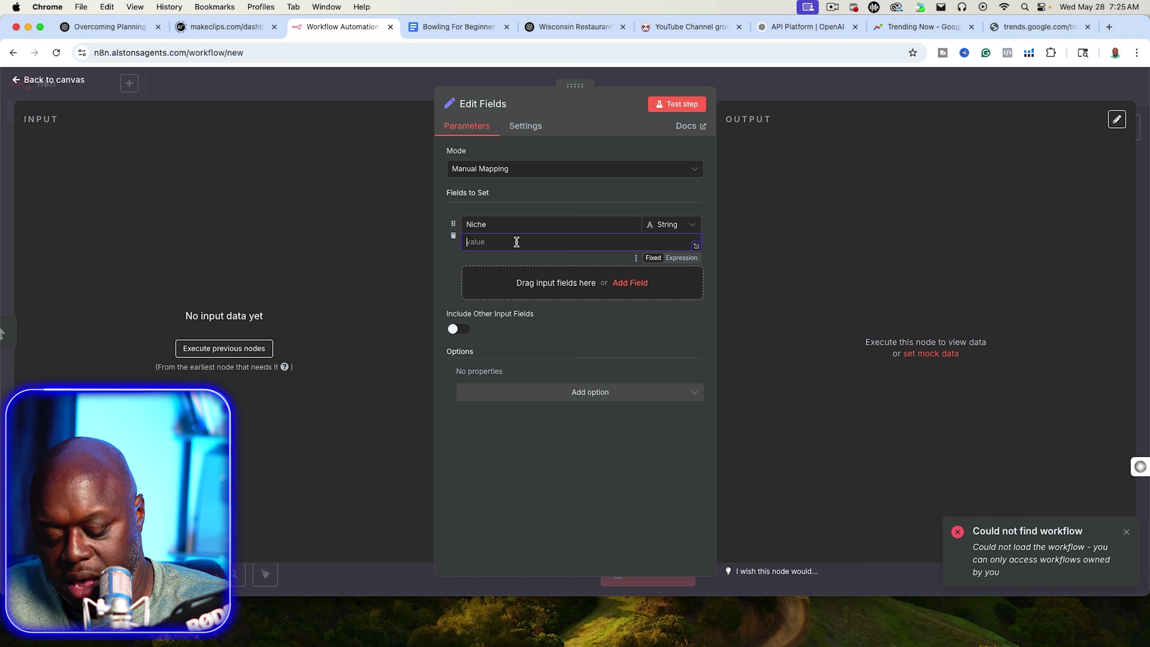
{"action": "type", "text": "home security cameras"}
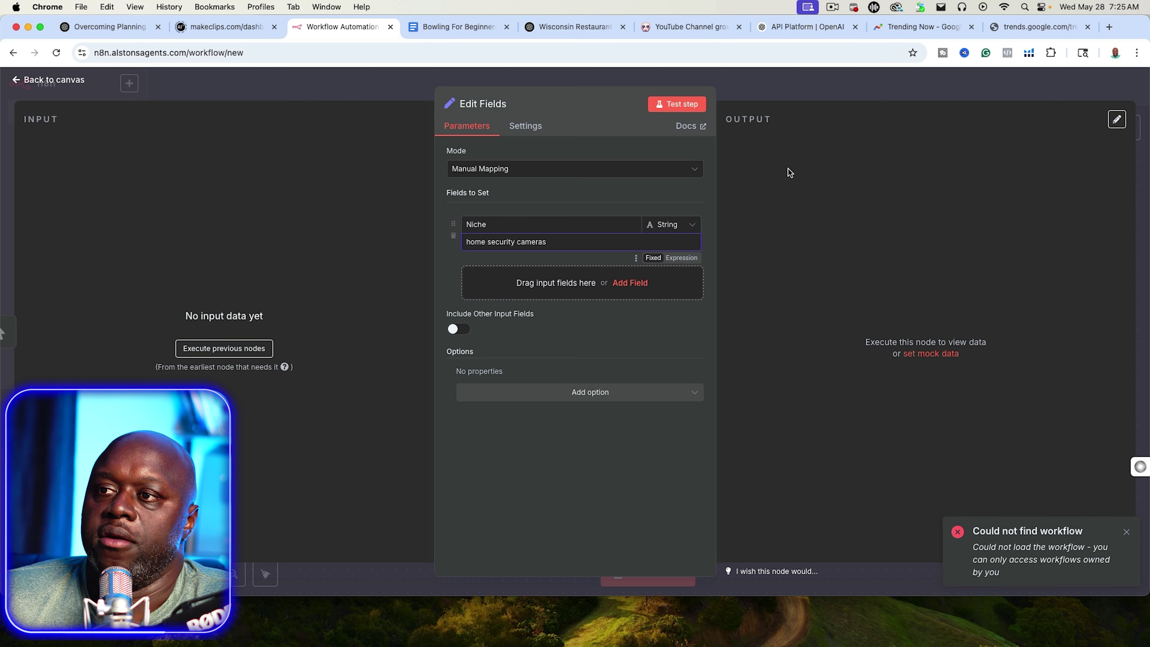
Step: Test the Edit Fields node, pin its output data, and return to the canvas
{"action": "left_click", "coordinate": [693, 102]}
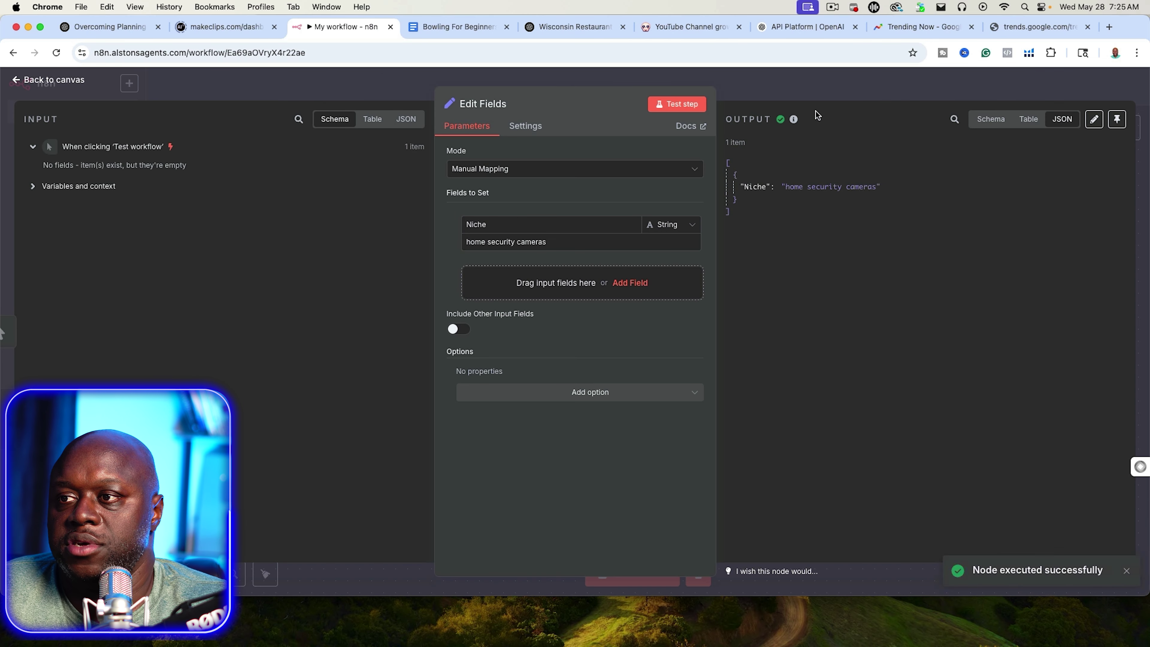
{"action": "left_click", "coordinate": [768, 83]}
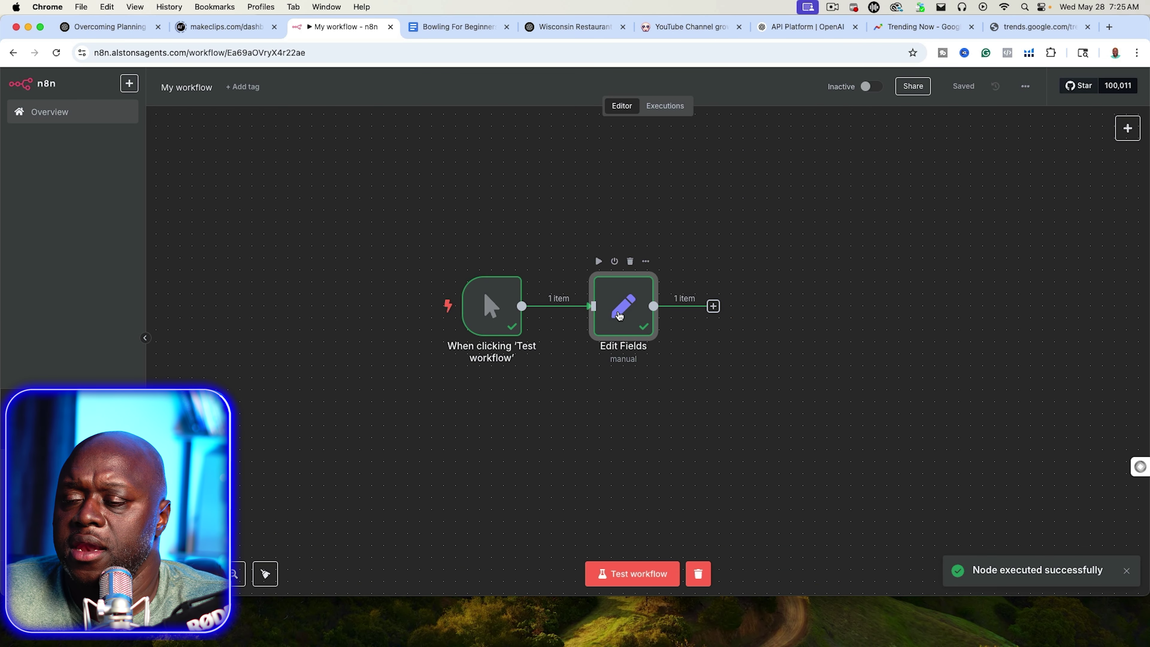
{"action": "left_click", "coordinate": [1117, 110]}
{"action": "left_click", "coordinate": [953, 90]}
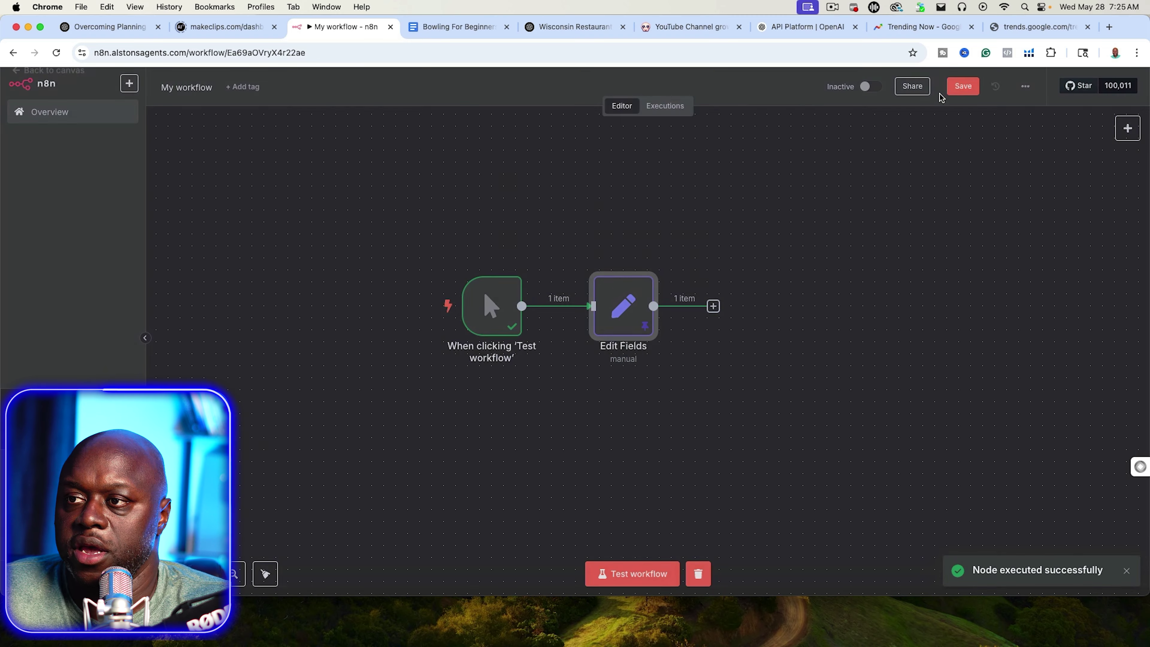
Step: Connect a Google Docs node with the Create a document action after the Edit Fields node
{"action": "left_click", "coordinate": [713, 306]}
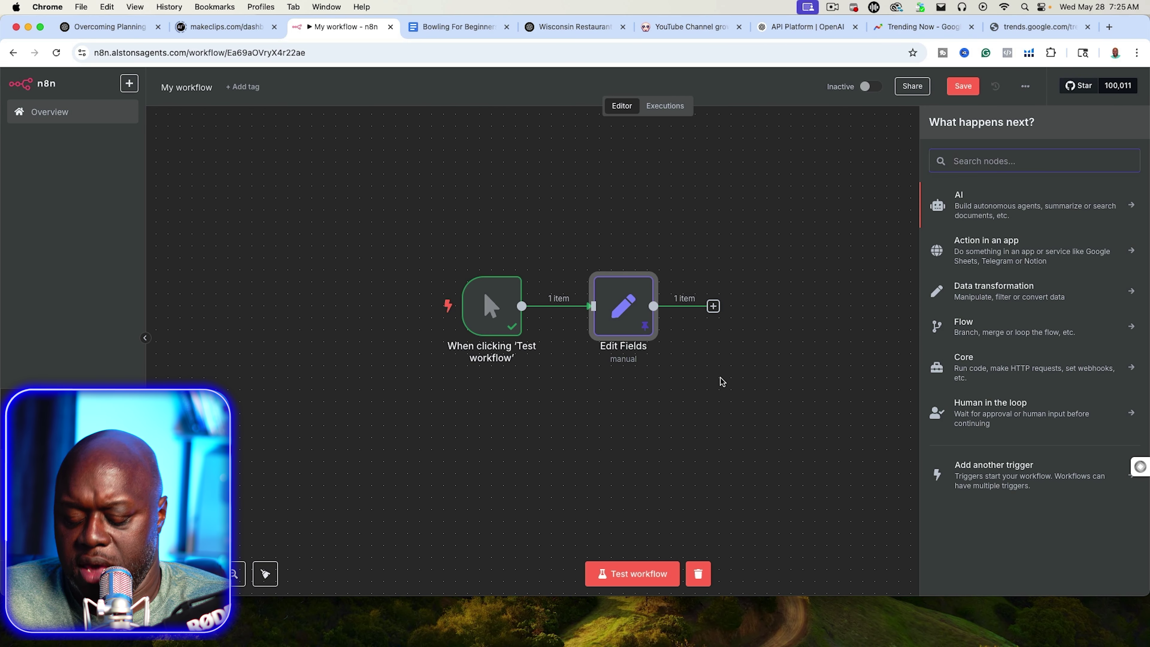
{"action": "type", "text": "google"}
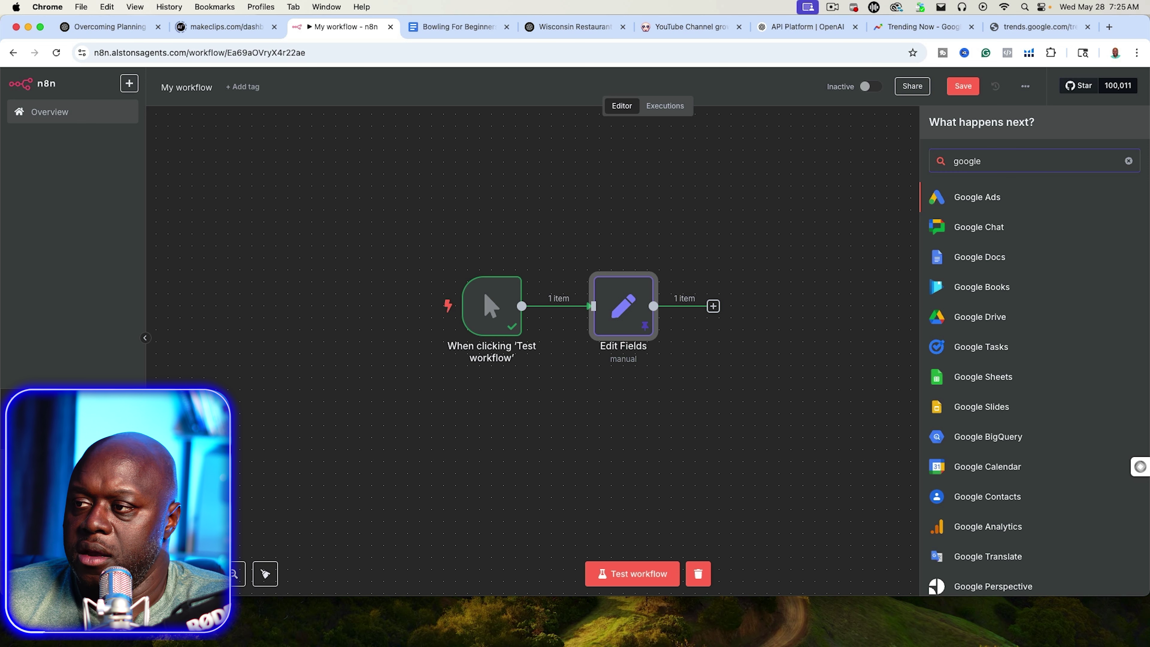
{"action": "left_click", "coordinate": [995, 270]}
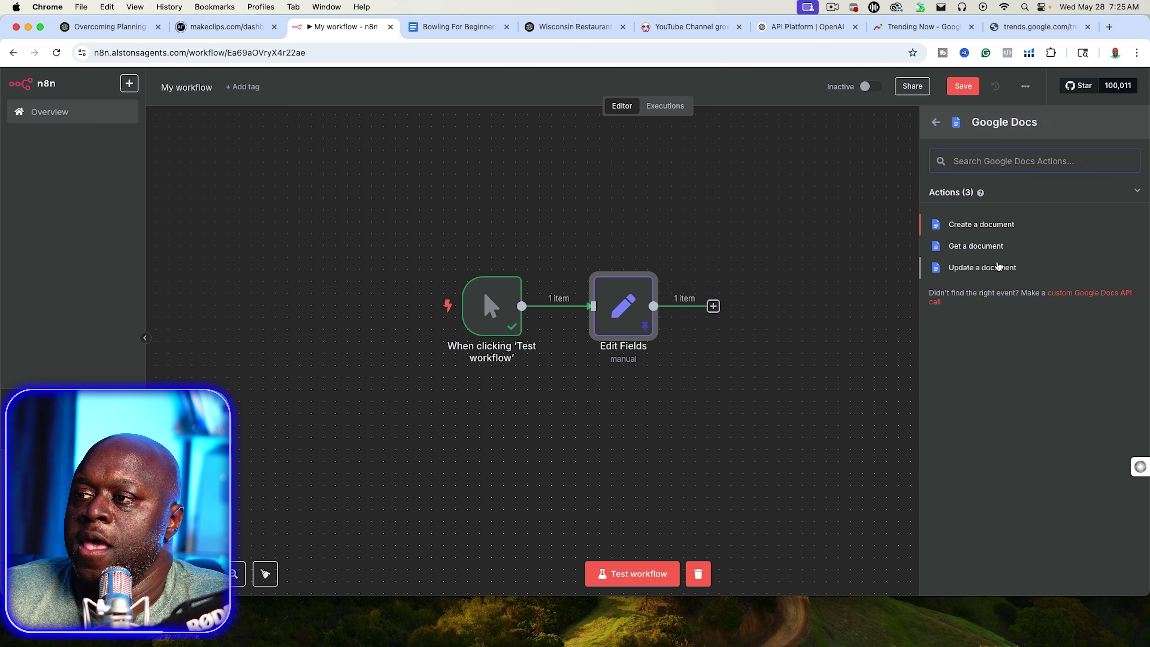
{"action": "left_click", "coordinate": [978, 224]}
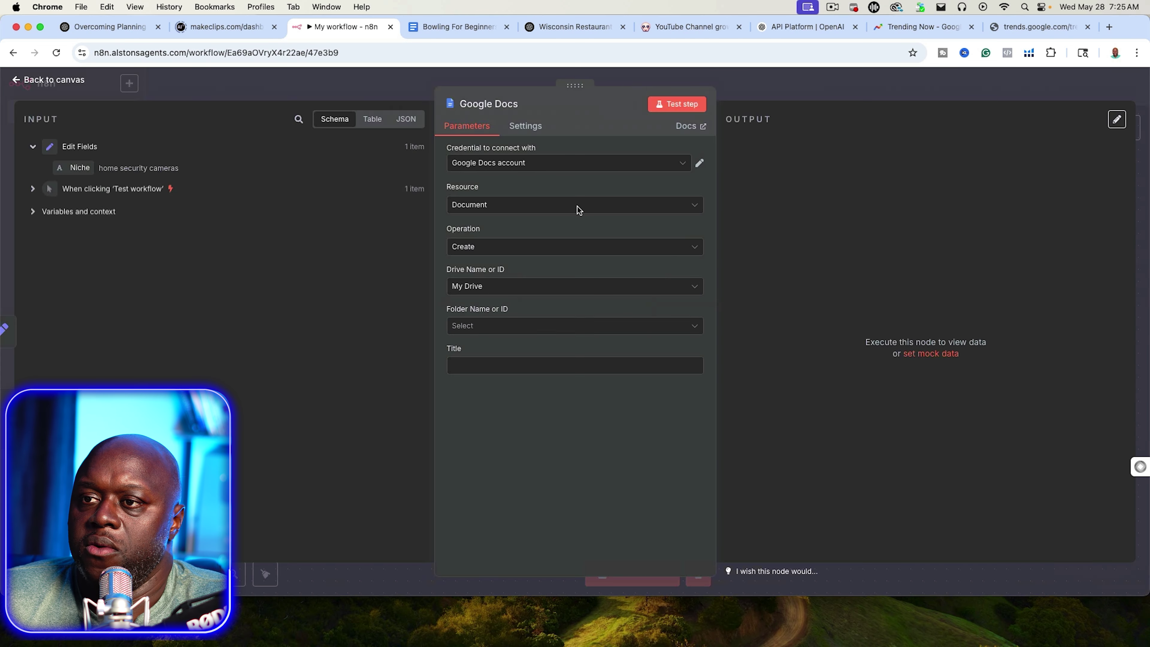
Step: Set the Google Docs node to create the document in My Drive, in the root folder "/"
{"action": "left_click", "coordinate": [516, 286]}
{"action": "left_click", "coordinate": [496, 317]}
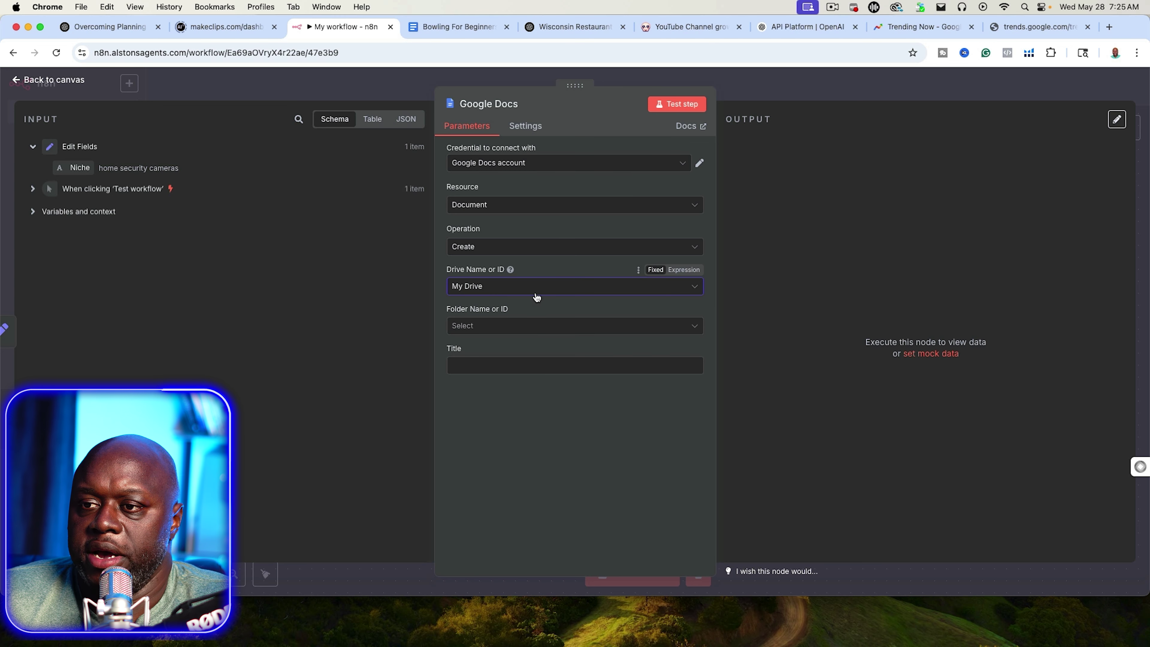
{"action": "left_click", "coordinate": [510, 326]}
{"action": "left_click", "coordinate": [494, 358]}
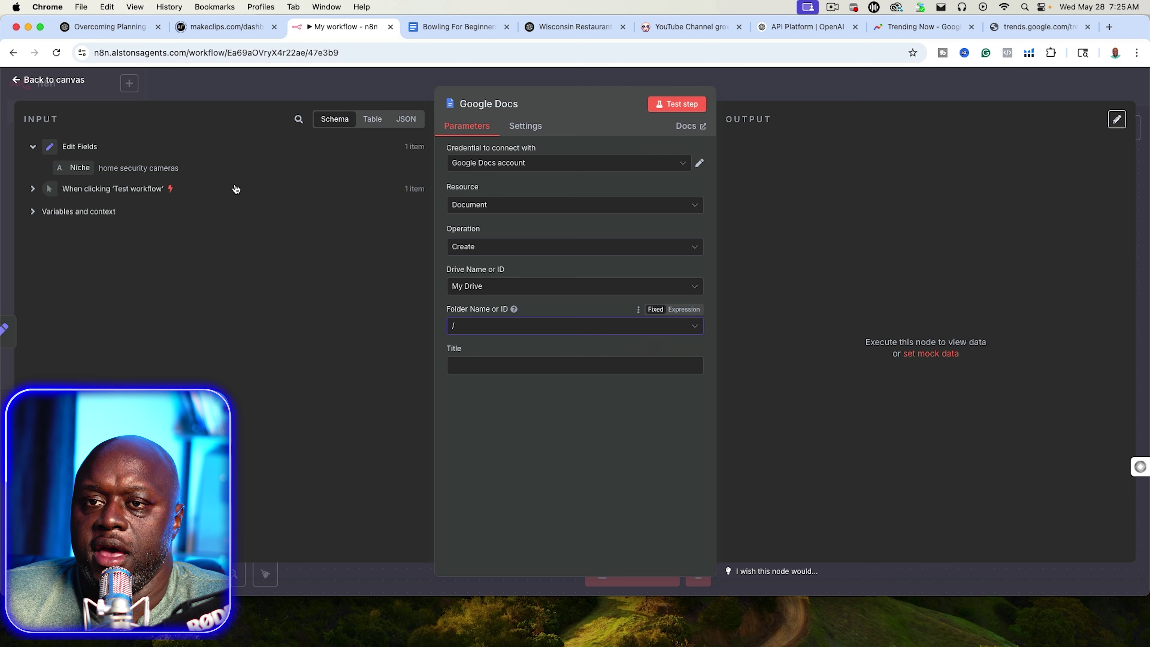
Step: Title the new document "Soap Opera" followed by the Niche value from Edit Fields as an expression
{"action": "left_click", "coordinate": [497, 366]}
{"action": "type", "text": "Soap Opera"}
{"action": "left_click_drag", "start_coordinate": [93, 170], "coordinate": [552, 365]}
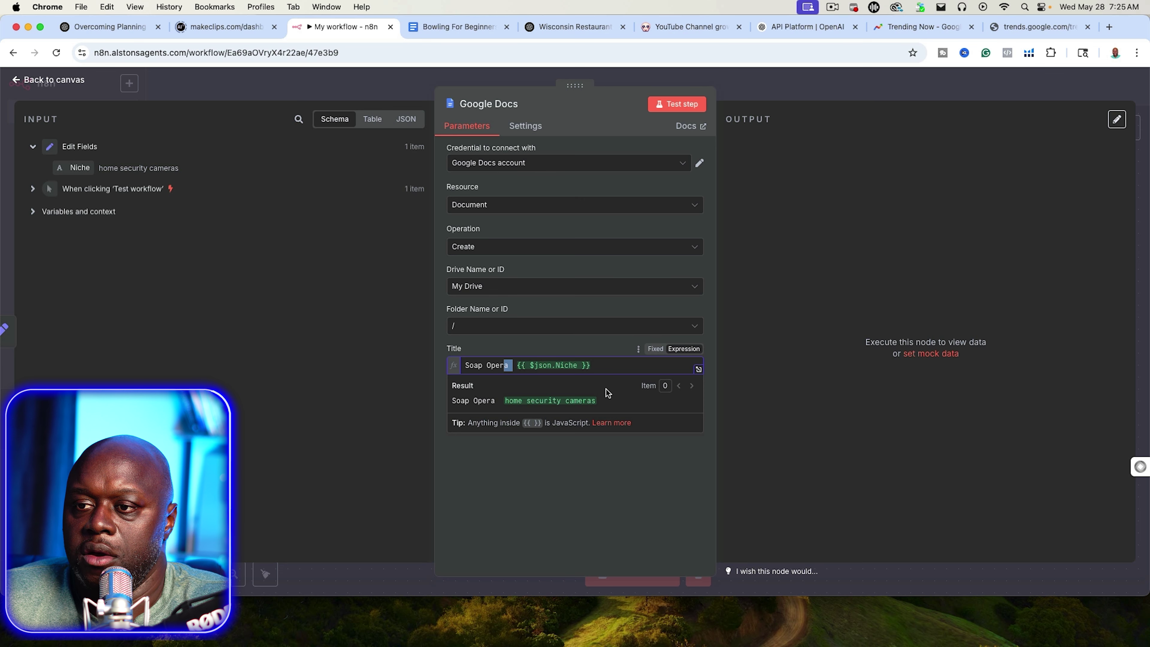
Step: Add a dash between "Soap Opera" and the Niche expression in the Google Docs title and test the node
{"action": "type", "text": "-"}
{"action": "left_click", "coordinate": [662, 102]}
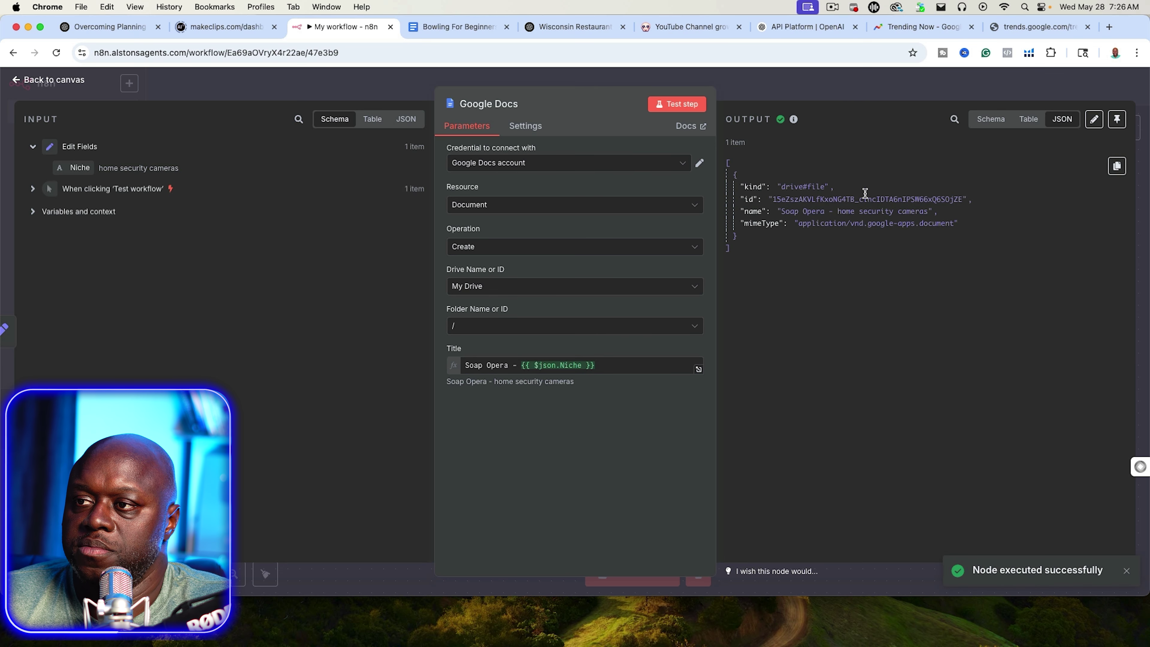
{"action": "left_click", "coordinate": [817, 81]}
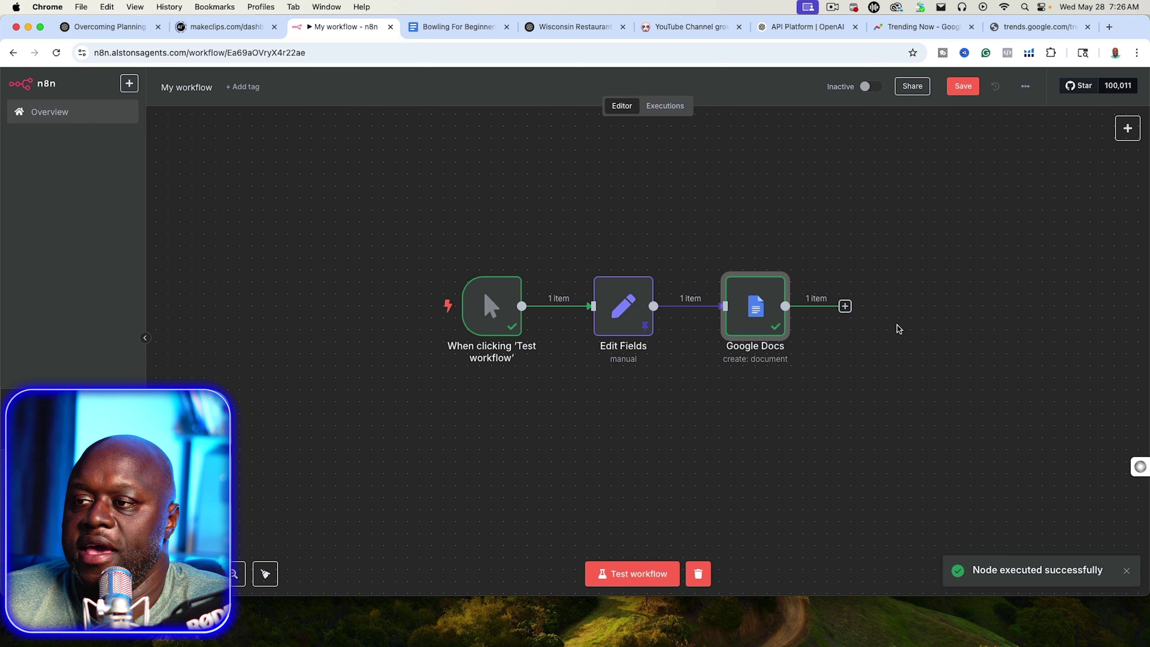
Step: Add an AI Agent node after the Google Docs node and set its prompt source to Define below
{"action": "scroll", "coordinate": [805, 444], "scroll_direction": "right", "scroll_amount": 5}
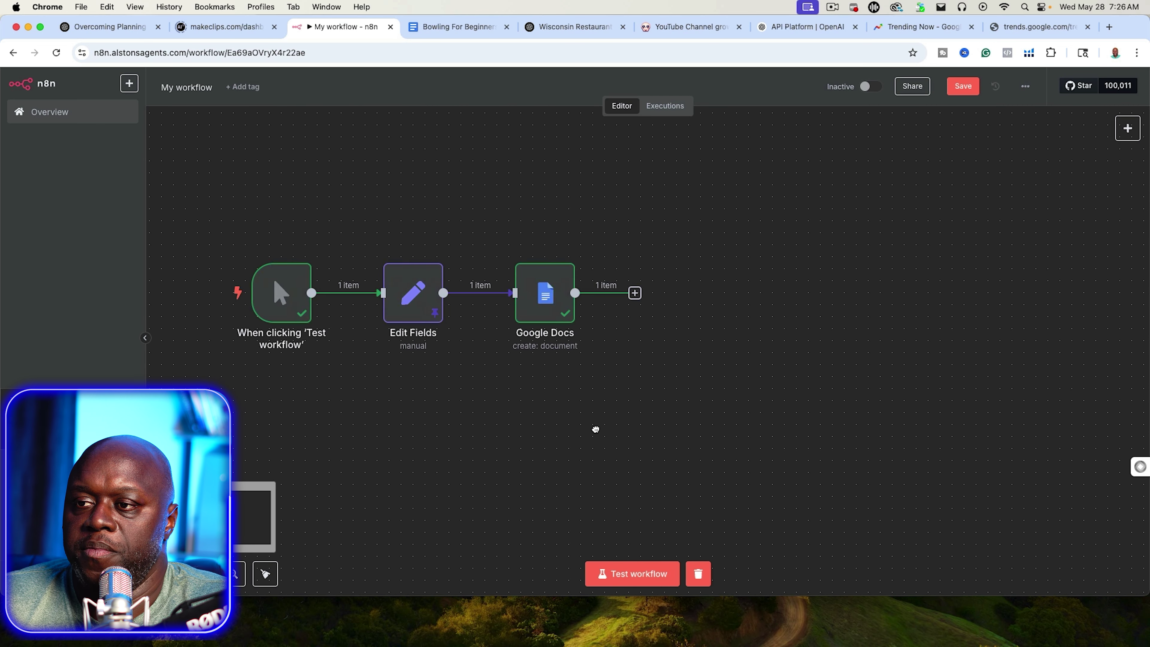
{"action": "left_click", "coordinate": [635, 293]}
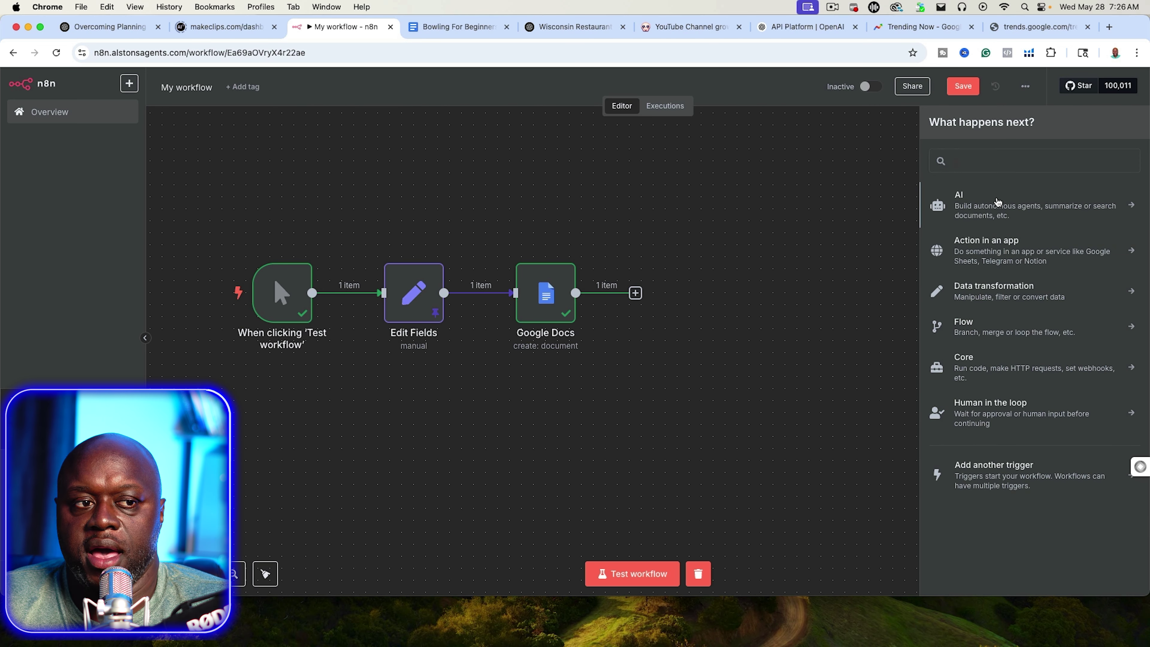
{"action": "left_click", "coordinate": [991, 202]}
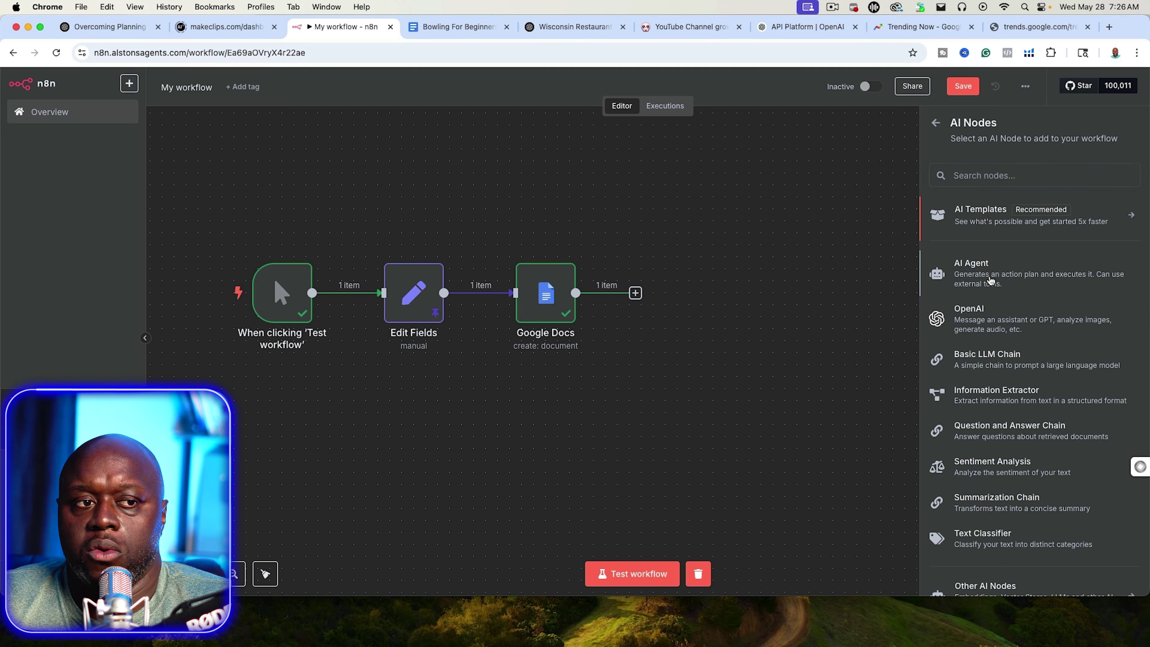
{"action": "left_click", "coordinate": [990, 278]}
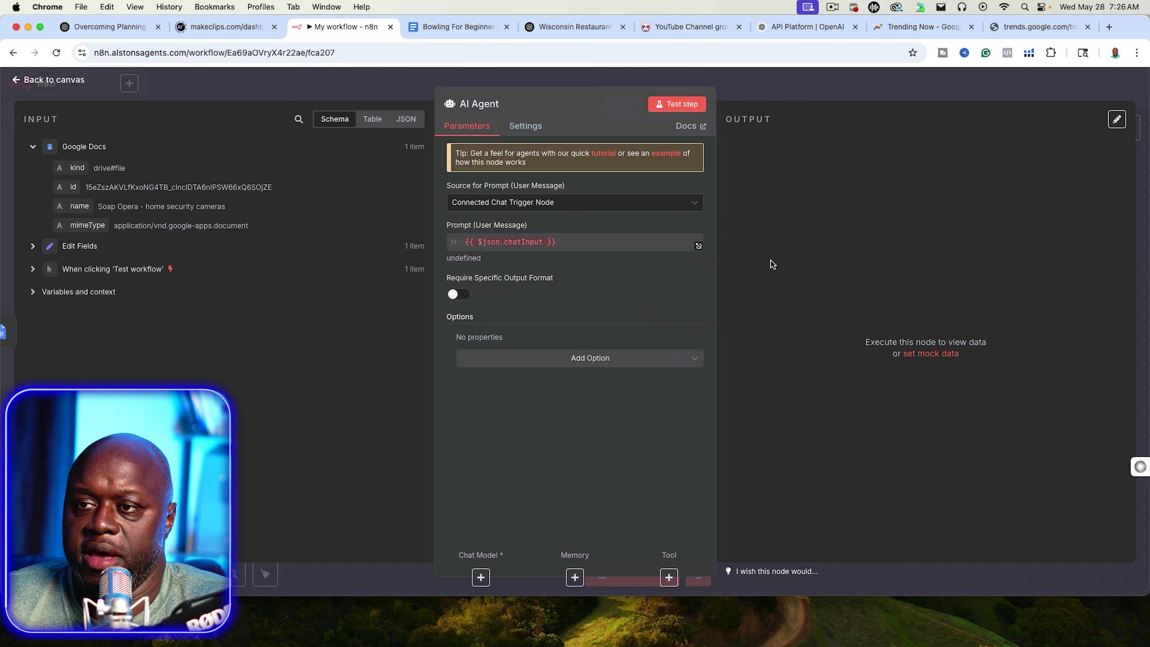
{"action": "left_click", "coordinate": [655, 204]}
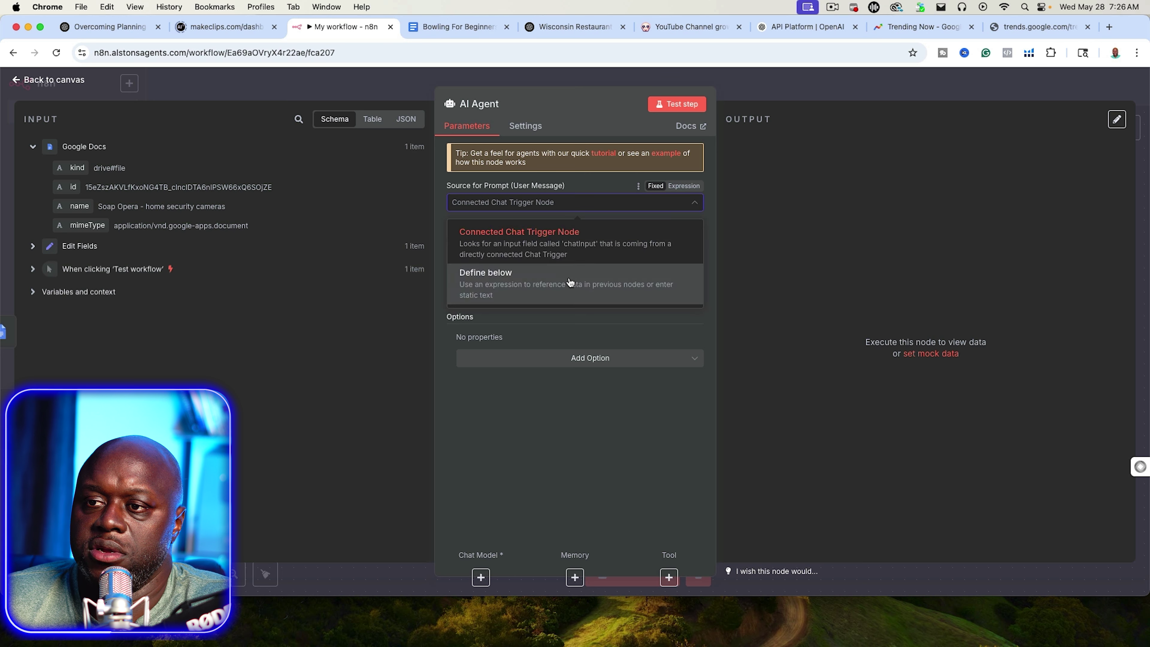
{"action": "left_click", "coordinate": [584, 278]}
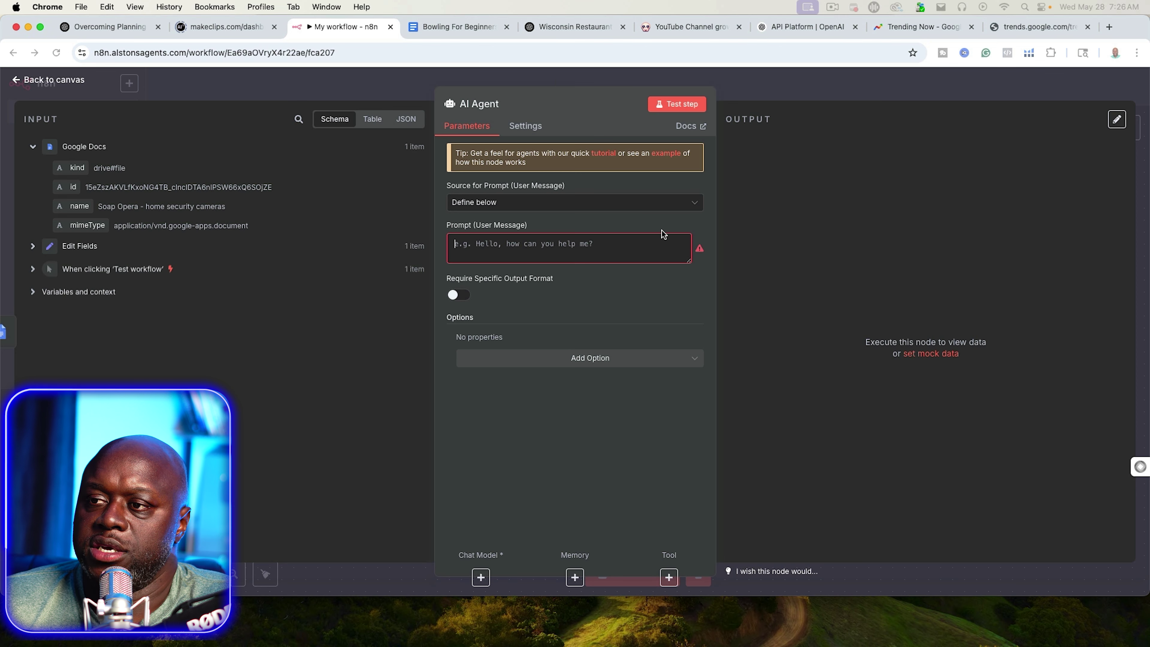
Step: Paste the copied lead magnet prompt into the AI Agent's user message
{"action": "left_click", "coordinate": [683, 225]}
{"action": "key", "text": "super+v"}
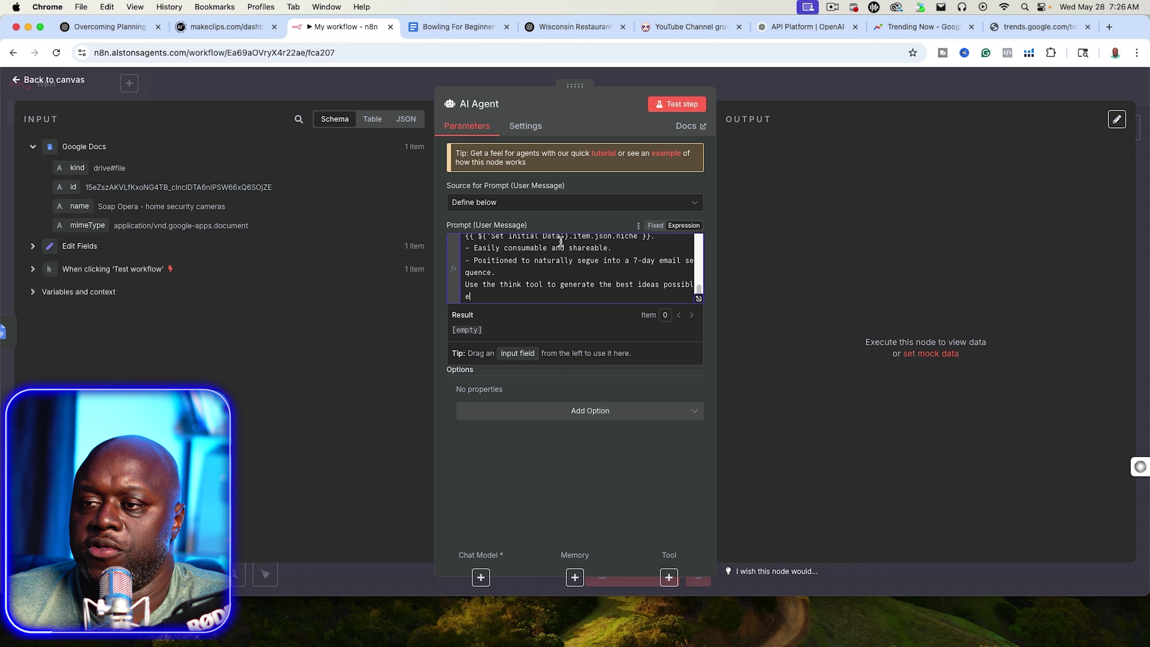
{"action": "scroll", "coordinate": [587, 287], "scroll_direction": "down", "scroll_amount": 2}
{"action": "scroll", "coordinate": [588, 286], "scroll_direction": "down", "scroll_amount": 3}
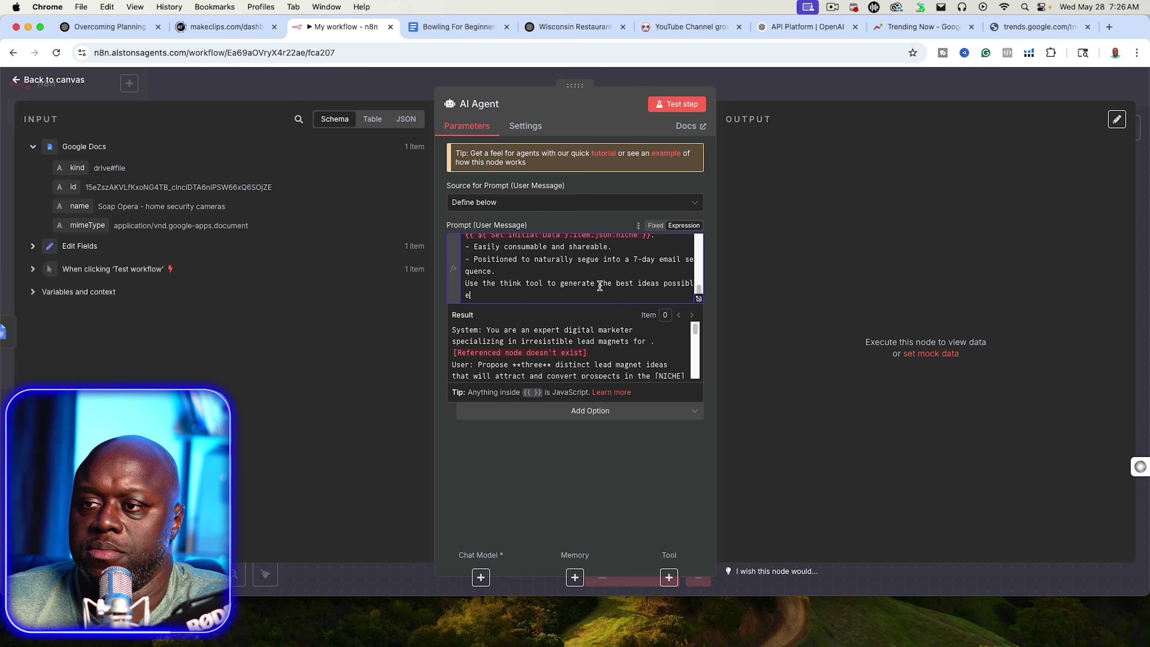
Step: Replace both 'Set Initial Data' niche references in the agent's prompt with the Niche field from Edit Fields
{"action": "left_click", "coordinate": [697, 299]}
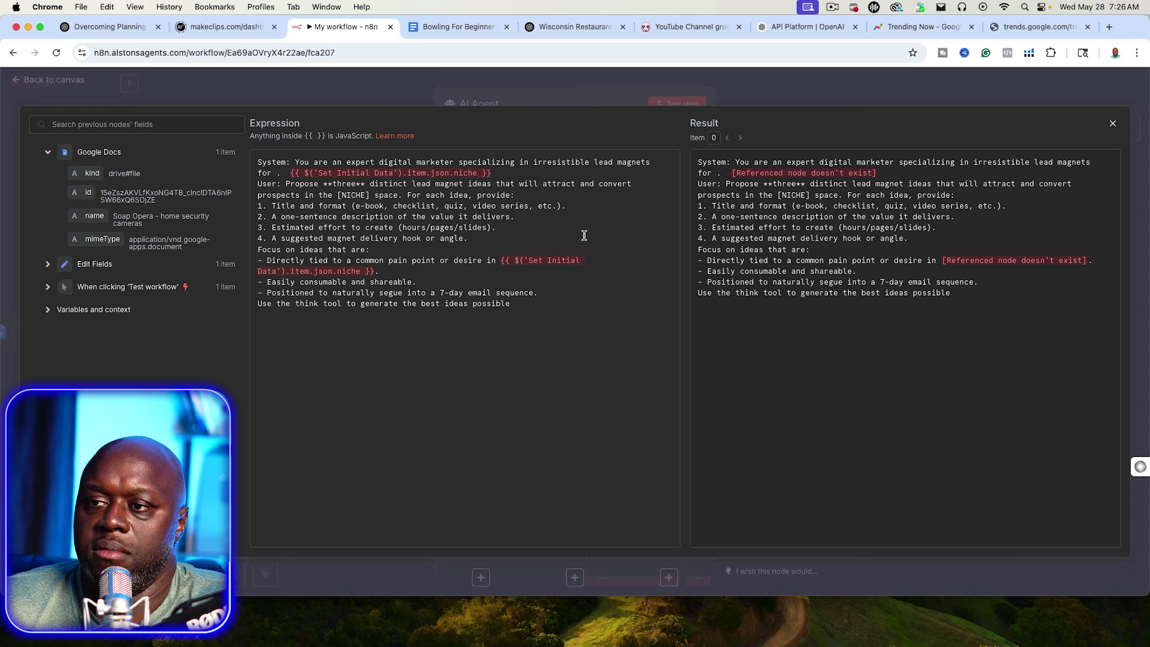
{"action": "left_click", "coordinate": [506, 268], "text": "shift"}
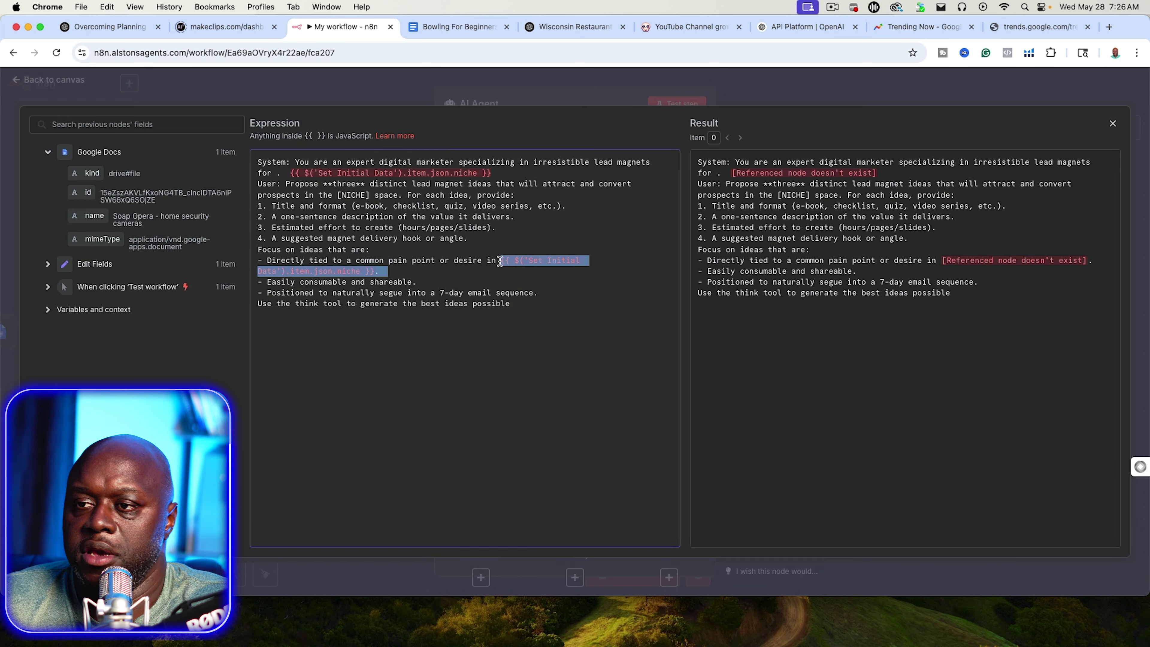
{"action": "key", "text": "BackSpace"}
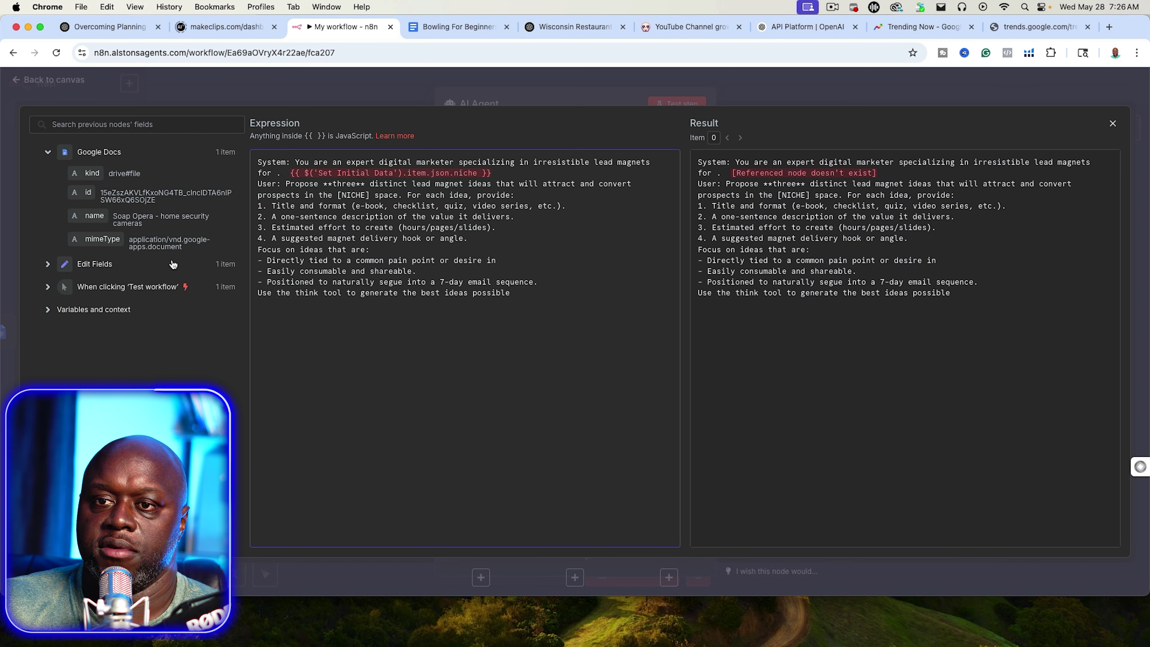
{"action": "left_click", "coordinate": [48, 265]}
{"action": "left_click_drag", "start_coordinate": [95, 284], "coordinate": [532, 263]}
{"action": "left_click_drag", "start_coordinate": [519, 174], "coordinate": [290, 173]}
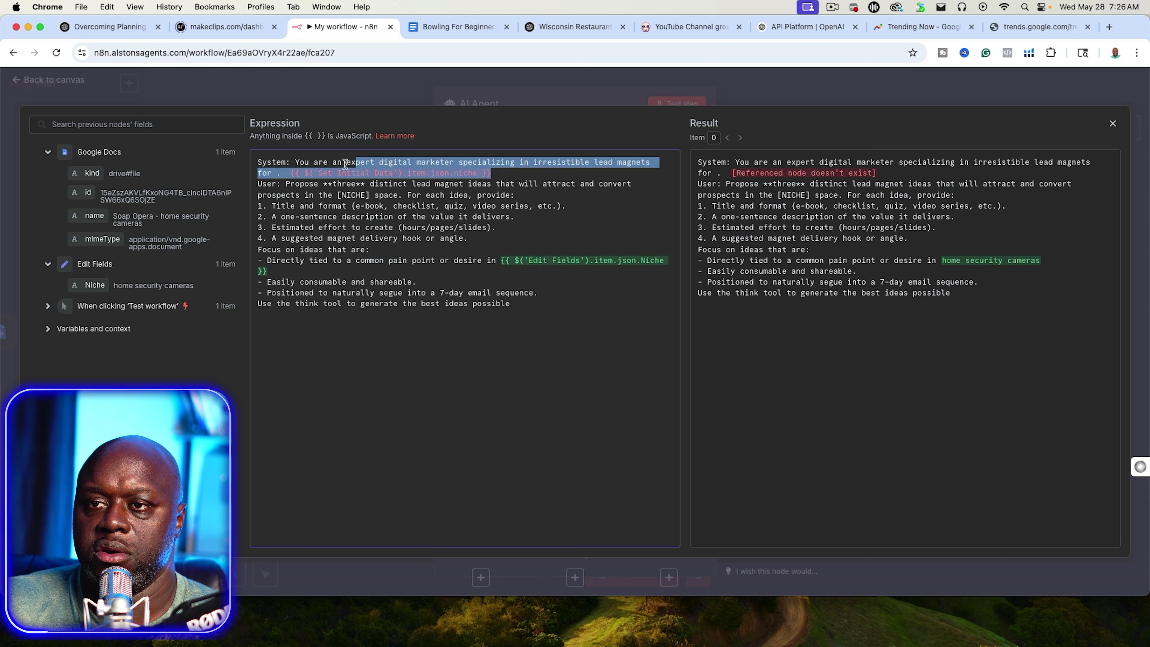
{"action": "key", "text": "BackSpace"}
{"action": "left_click_drag", "start_coordinate": [94, 286], "coordinate": [344, 173]}
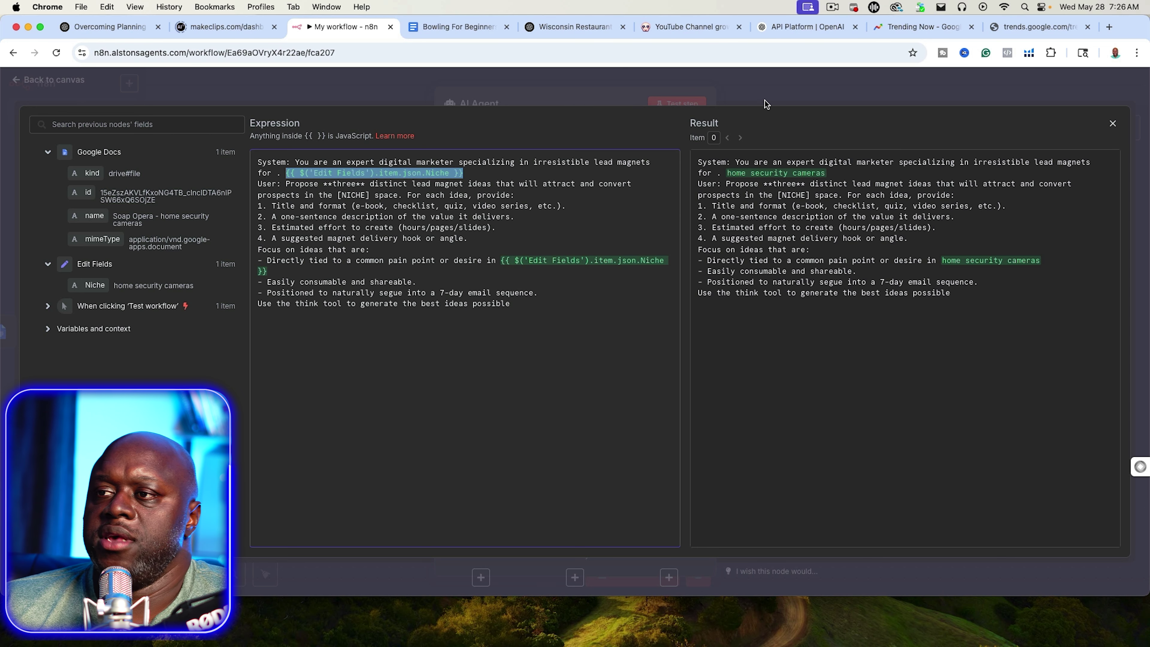
{"action": "left_click", "coordinate": [764, 102]}
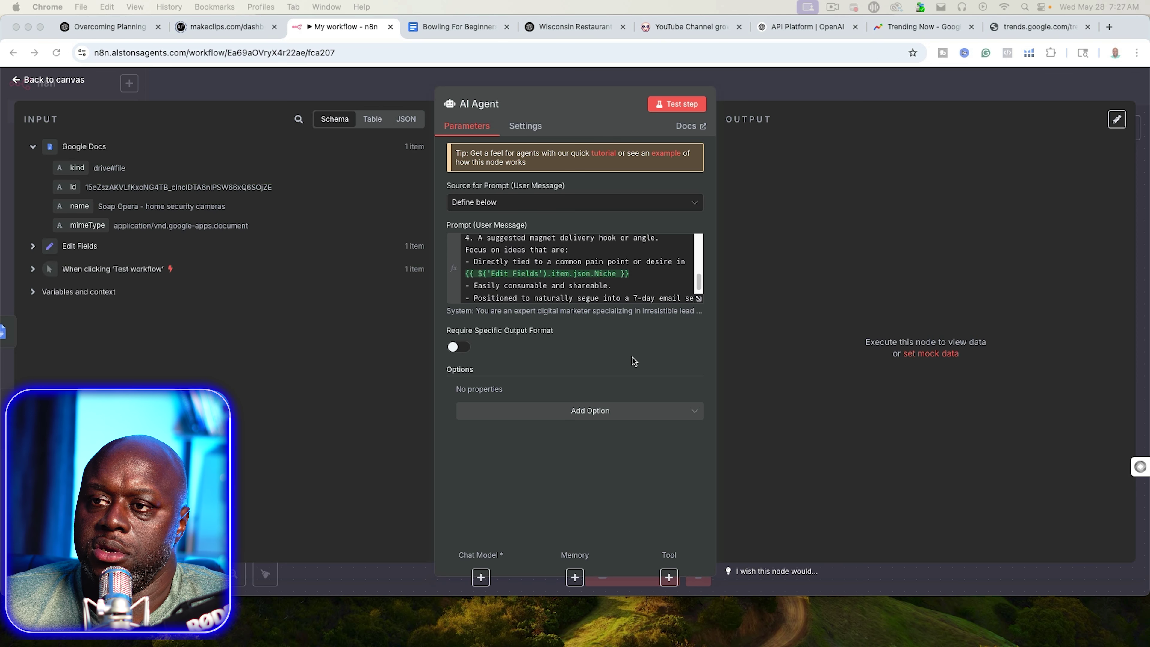
Step: Attach an OpenAI Chat Model to the AI Agent and set its model to gpt-4
{"action": "left_click", "coordinate": [488, 578]}
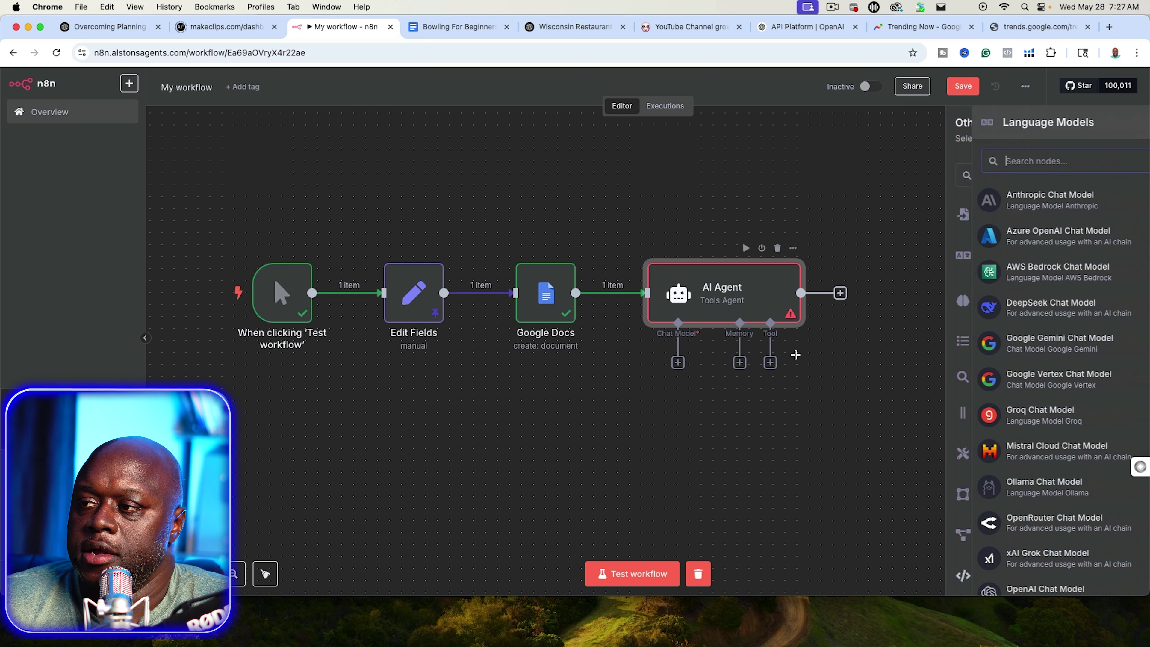
{"action": "scroll", "coordinate": [1027, 345], "scroll_direction": "down", "scroll_amount": 3}
{"action": "left_click", "coordinate": [996, 539]}
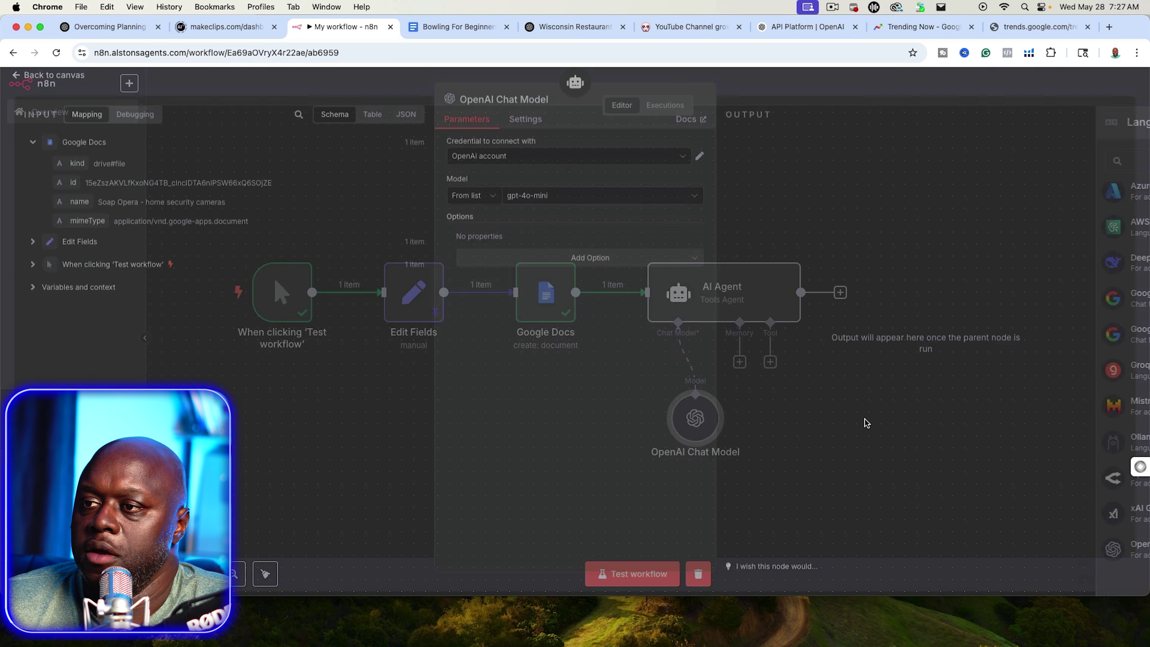
{"action": "left_click", "coordinate": [582, 202]}
{"action": "left_click", "coordinate": [579, 200]}
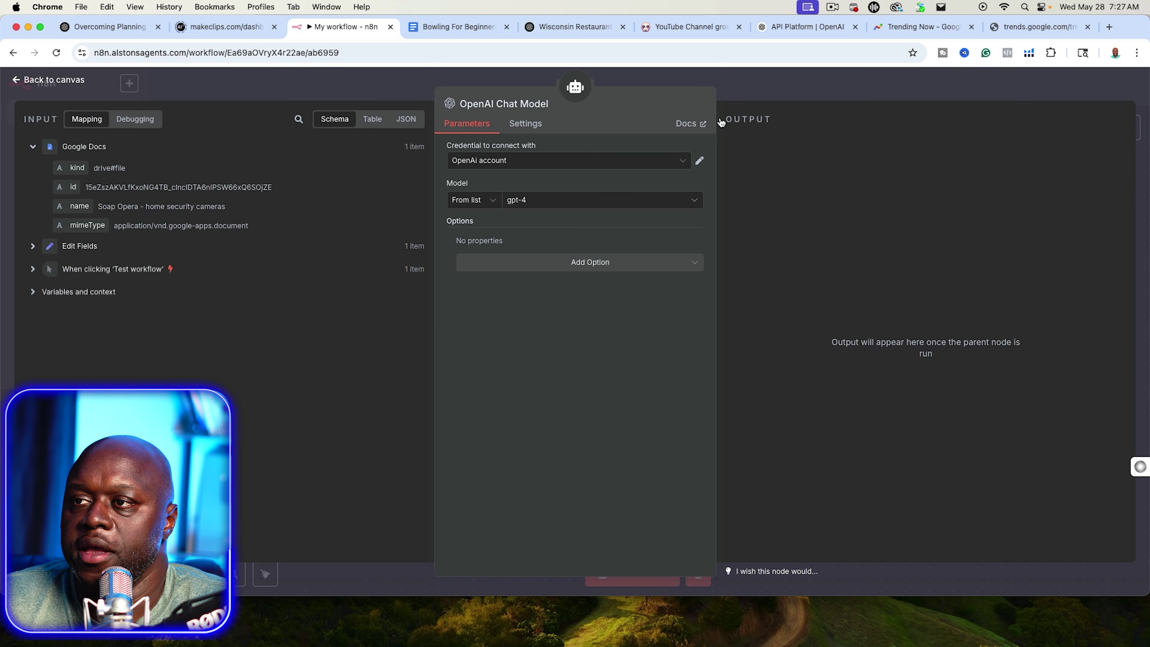
{"action": "left_click", "coordinate": [724, 123]}
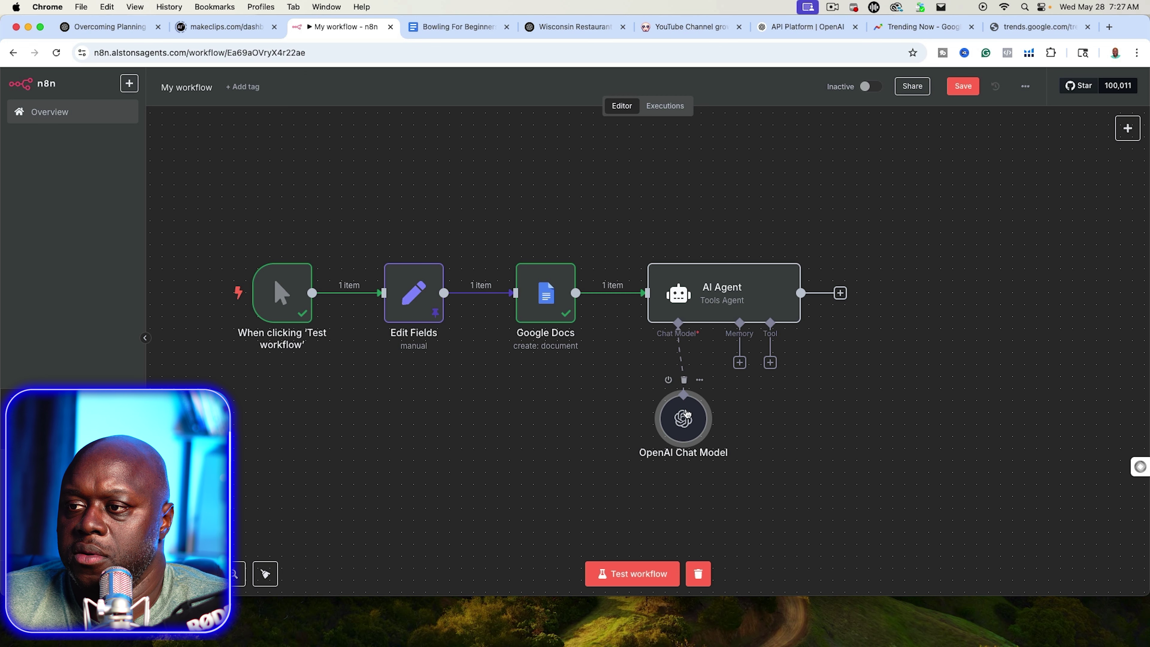
Step: Attach the Think tool to the AI Agent and test the agent node
{"action": "left_click", "coordinate": [770, 362]}
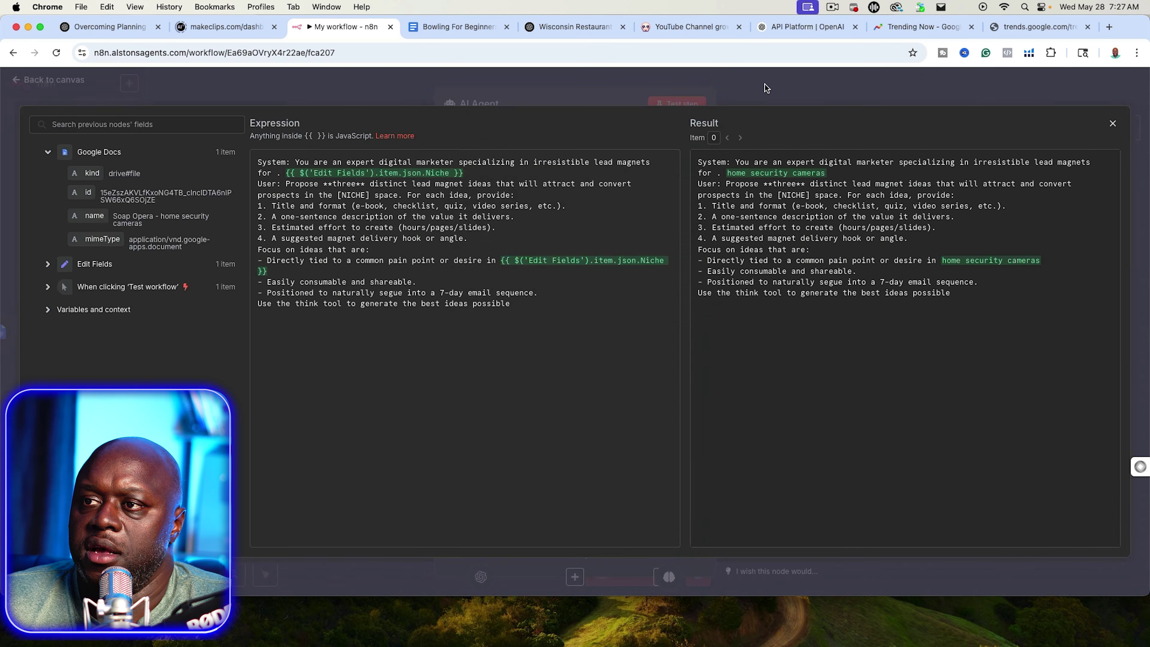
{"action": "left_click", "coordinate": [764, 85]}
{"action": "left_click", "coordinate": [677, 104]}
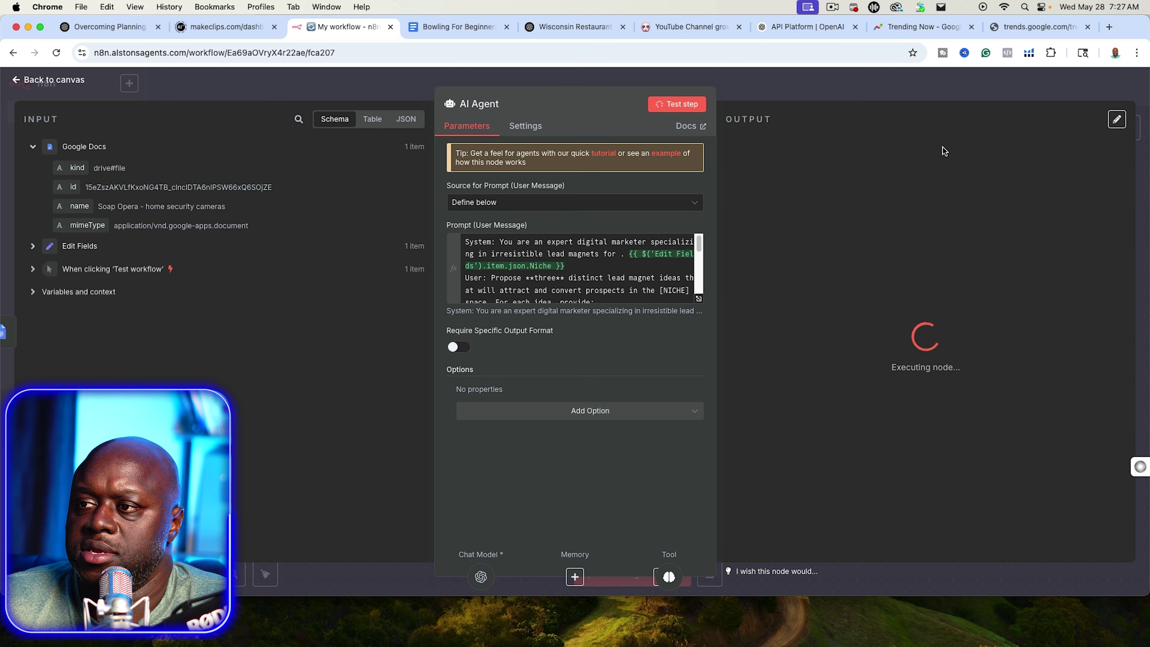
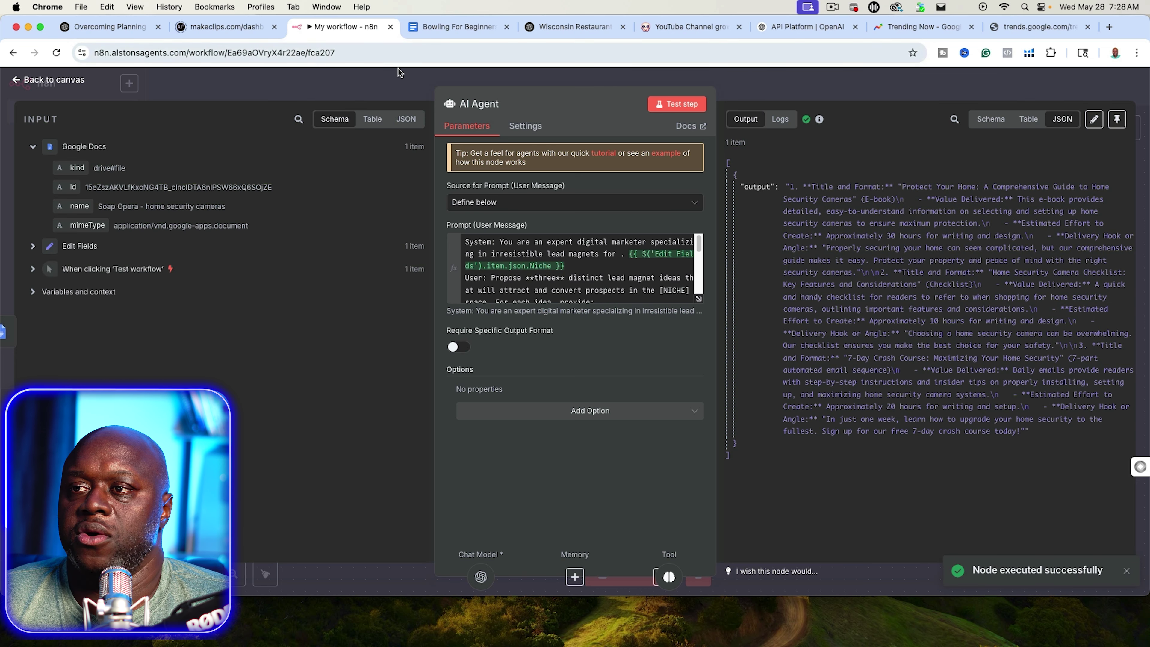
{"action": "left_click", "coordinate": [843, 97]}
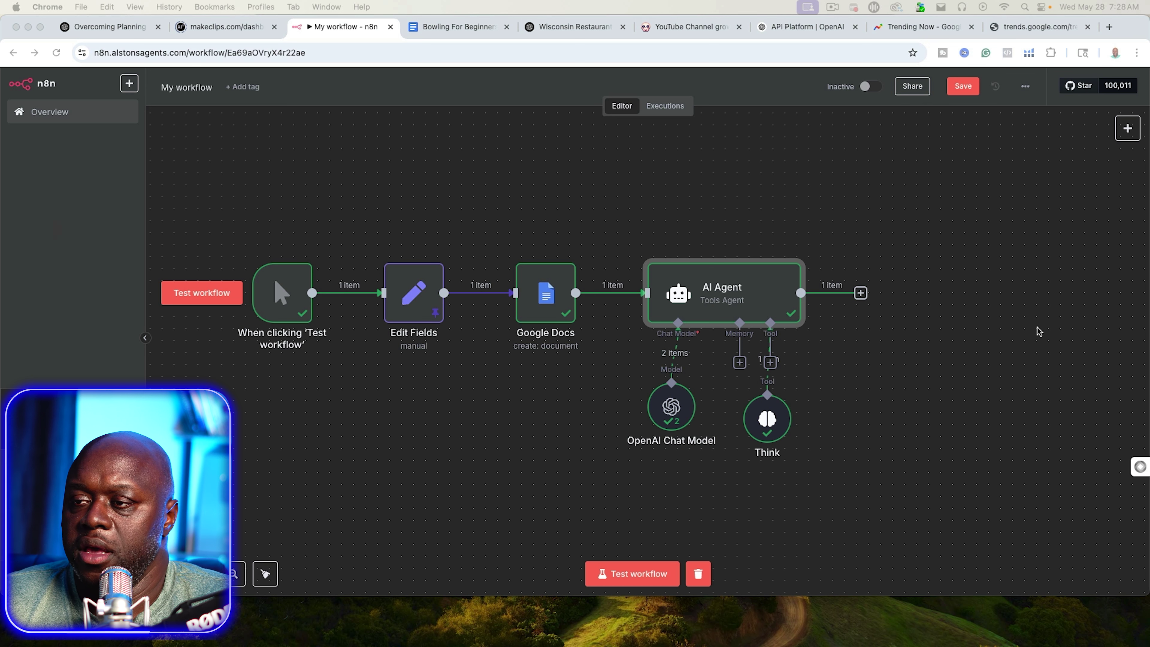
Step: Add a Google Docs node with the Update a document action after the AI Agent
{"action": "left_click", "coordinate": [924, 309]}
{"action": "left_click", "coordinate": [861, 294]}
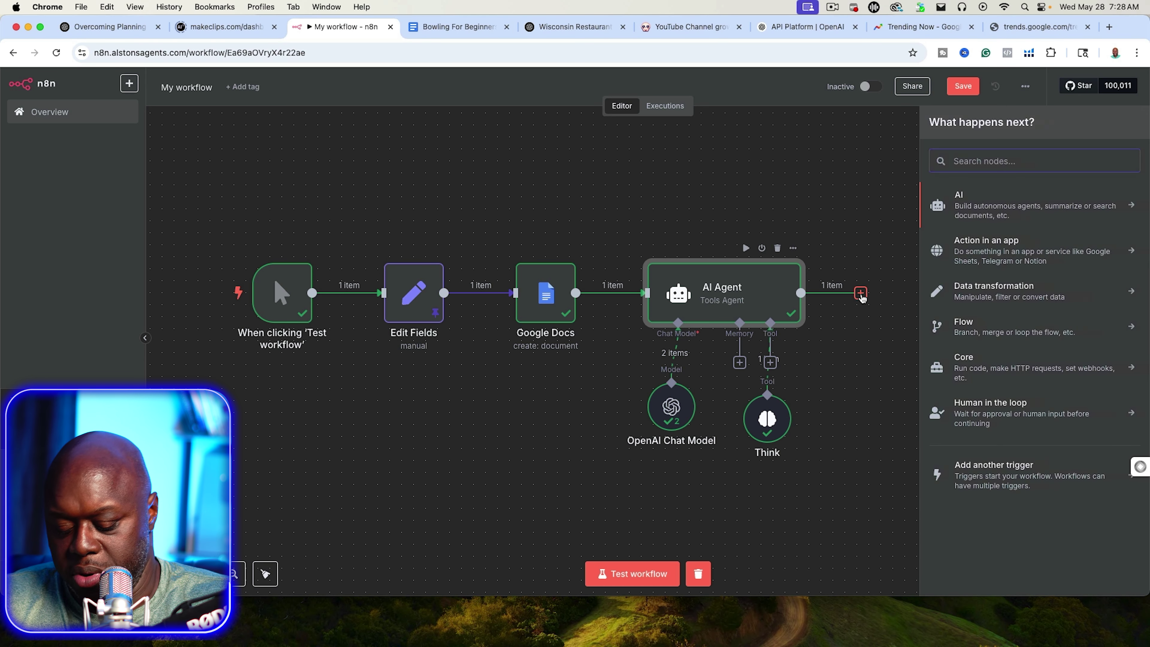
{"action": "type", "text": "google docs"}
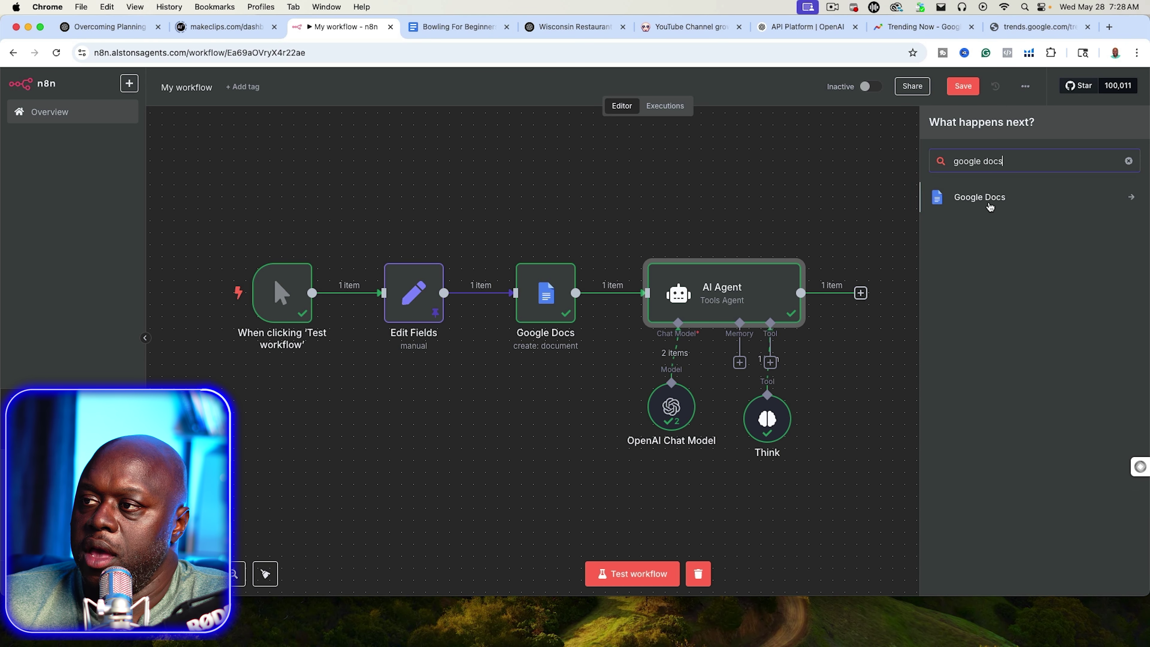
{"action": "left_click", "coordinate": [990, 201]}
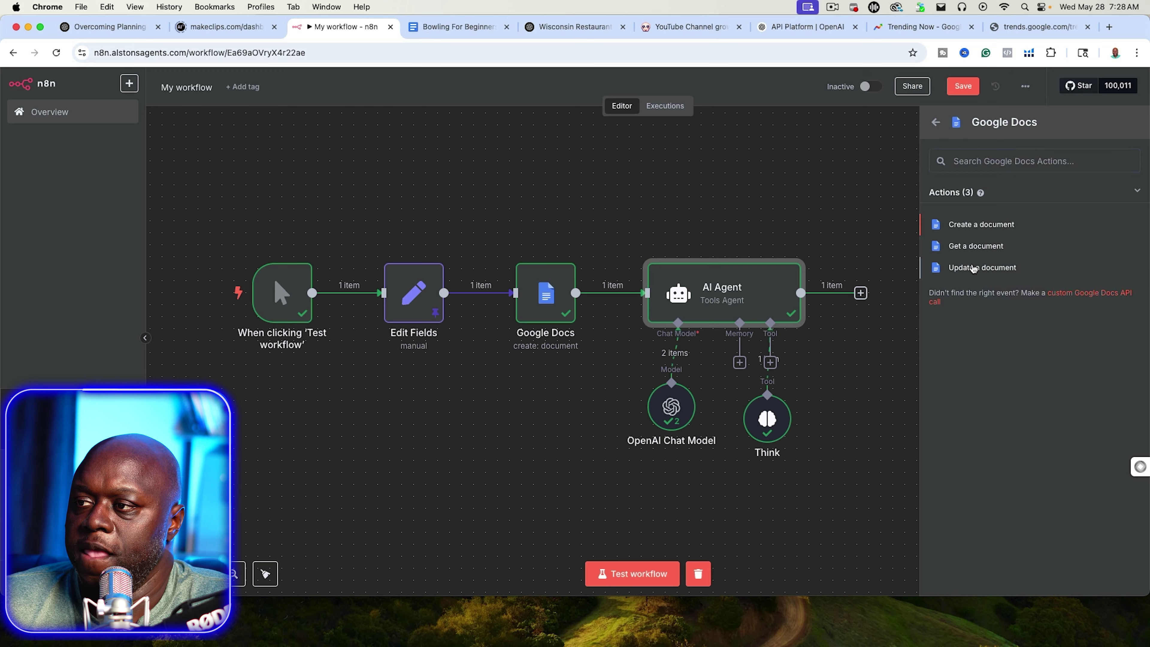
{"action": "left_click", "coordinate": [973, 270]}
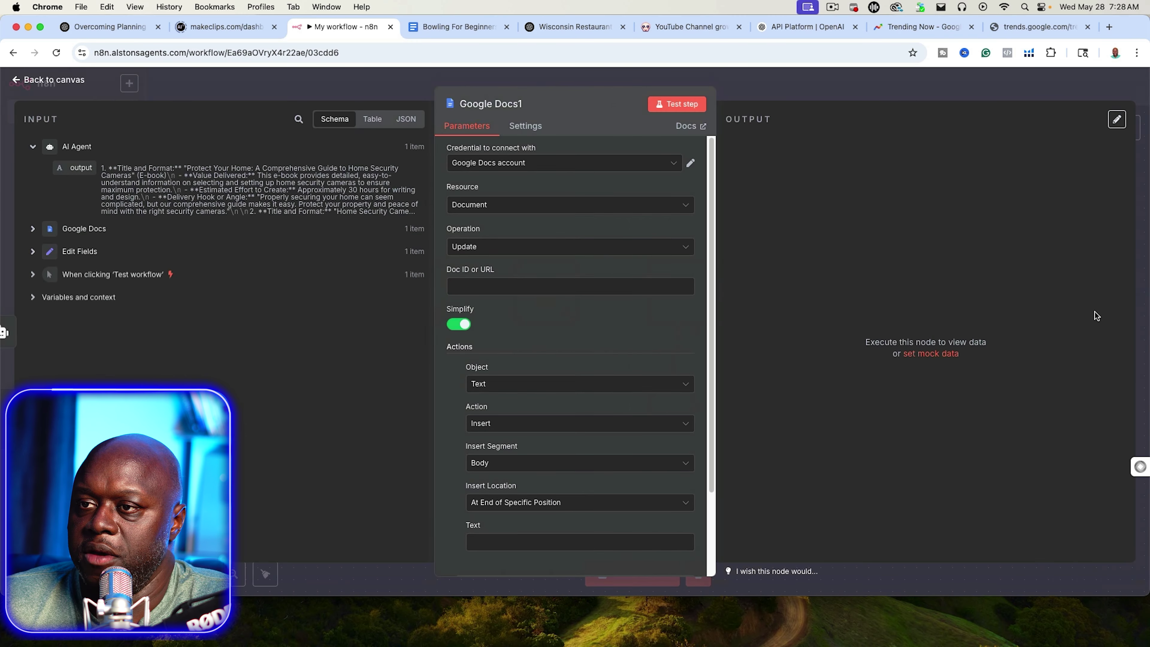
Step: Map the first Google Docs node's id to the Doc ID and the AI Agent's output to the inserted text
{"action": "left_click", "coordinate": [31, 230]}
{"action": "left_click_drag", "start_coordinate": [80, 275], "coordinate": [498, 286]}
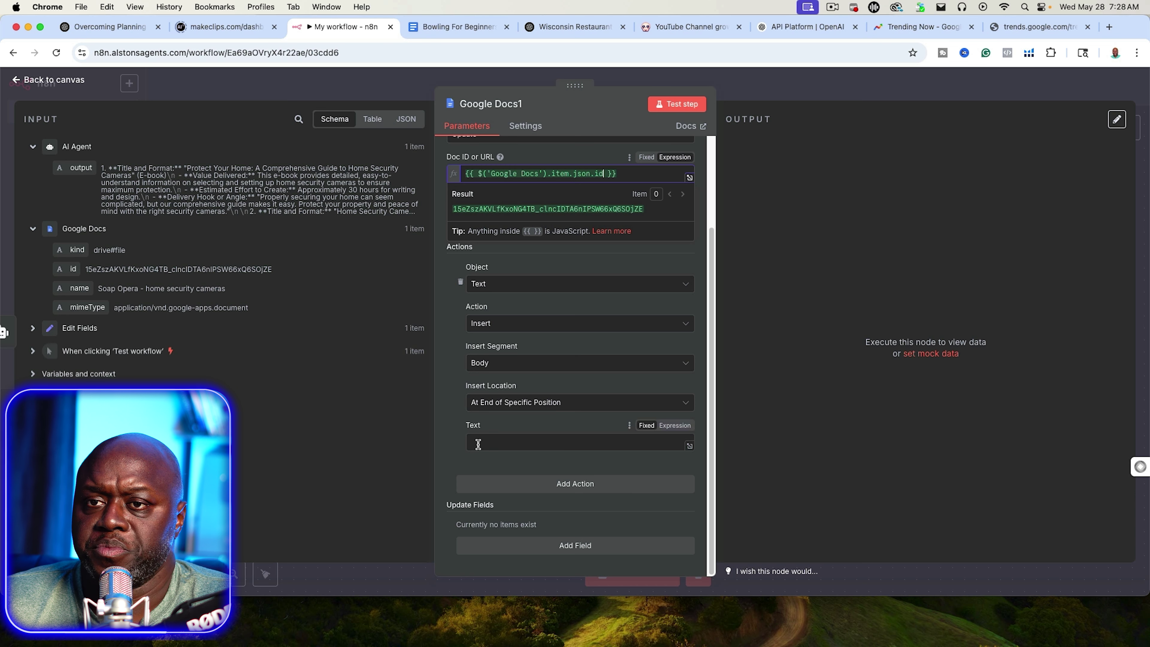
{"action": "left_click_drag", "start_coordinate": [77, 168], "coordinate": [506, 447]}
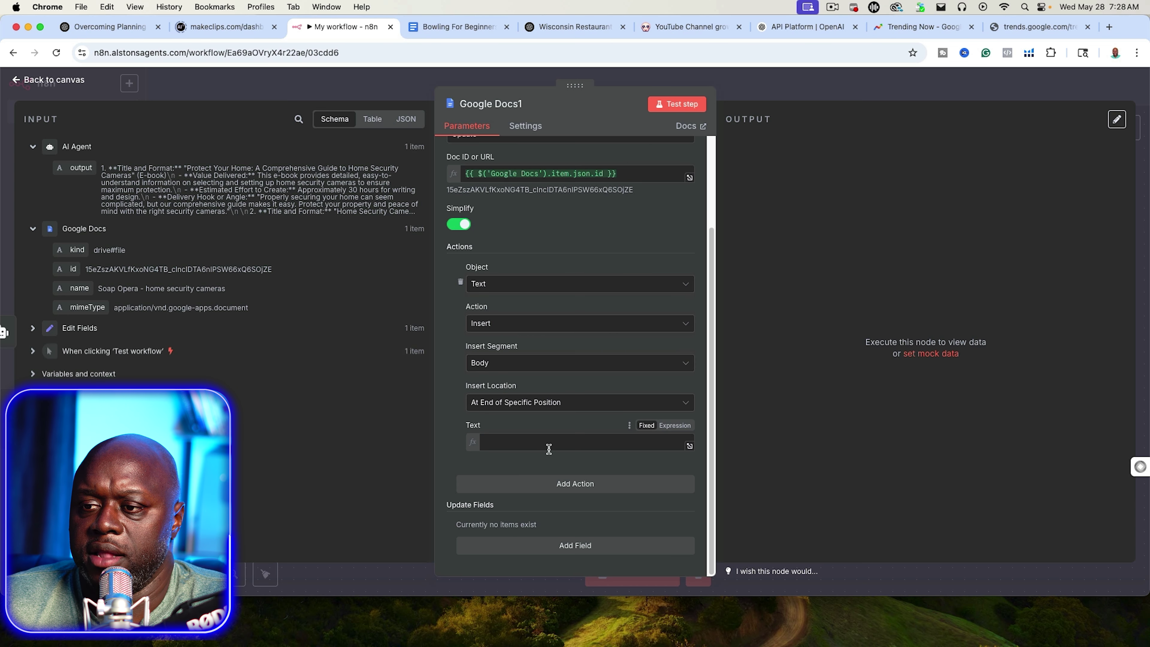
{"action": "left_click", "coordinate": [450, 431]}
Step: Add the heading "LEAD MAGENT IDEAS" and a blank line above the output expression in the inserted text, and test the update node
{"action": "left_click", "coordinate": [687, 446]}
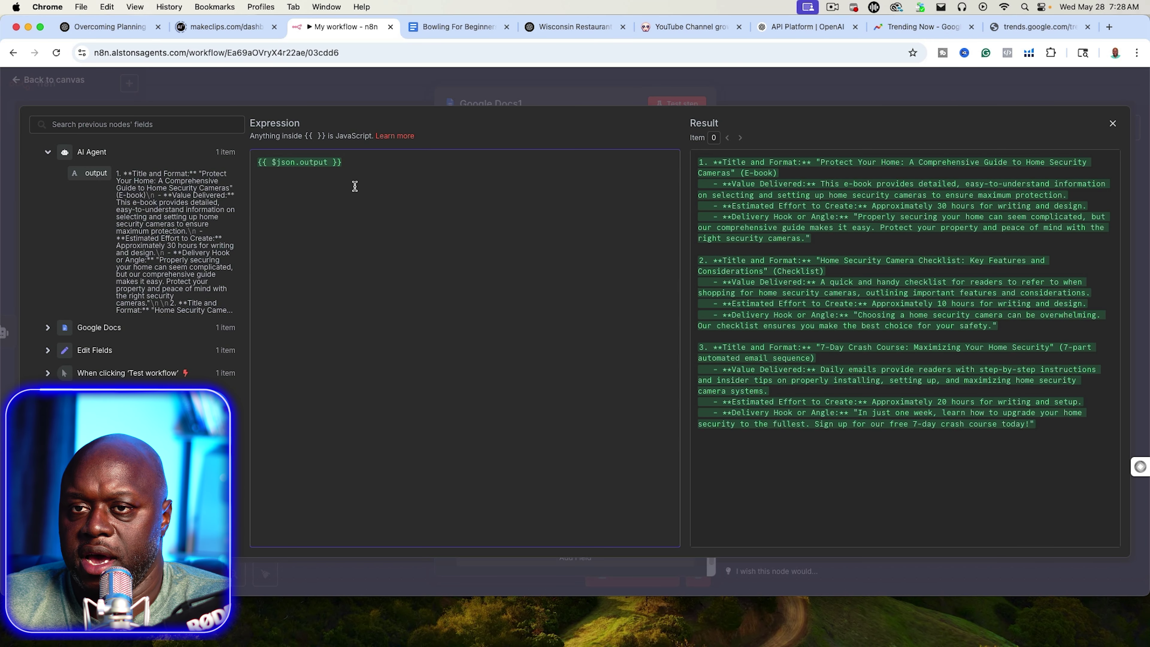
{"action": "type", "text": "LEAD M"}
{"action": "type", "text": "AGENT IDE"}
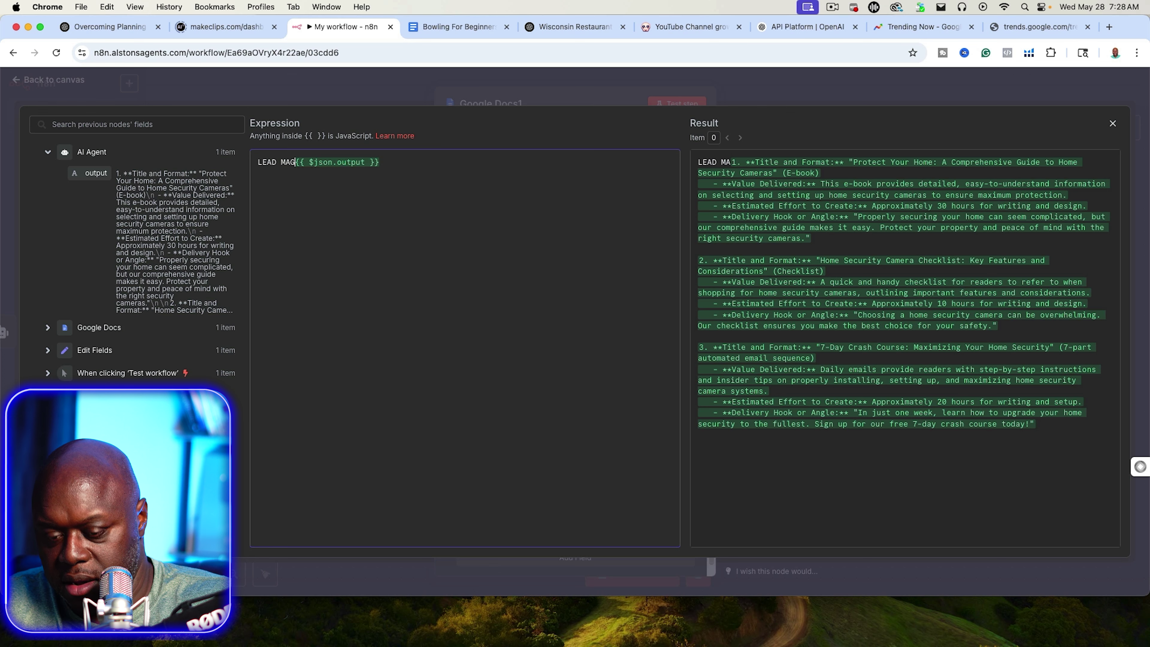
{"action": "type", "text": "AS"}
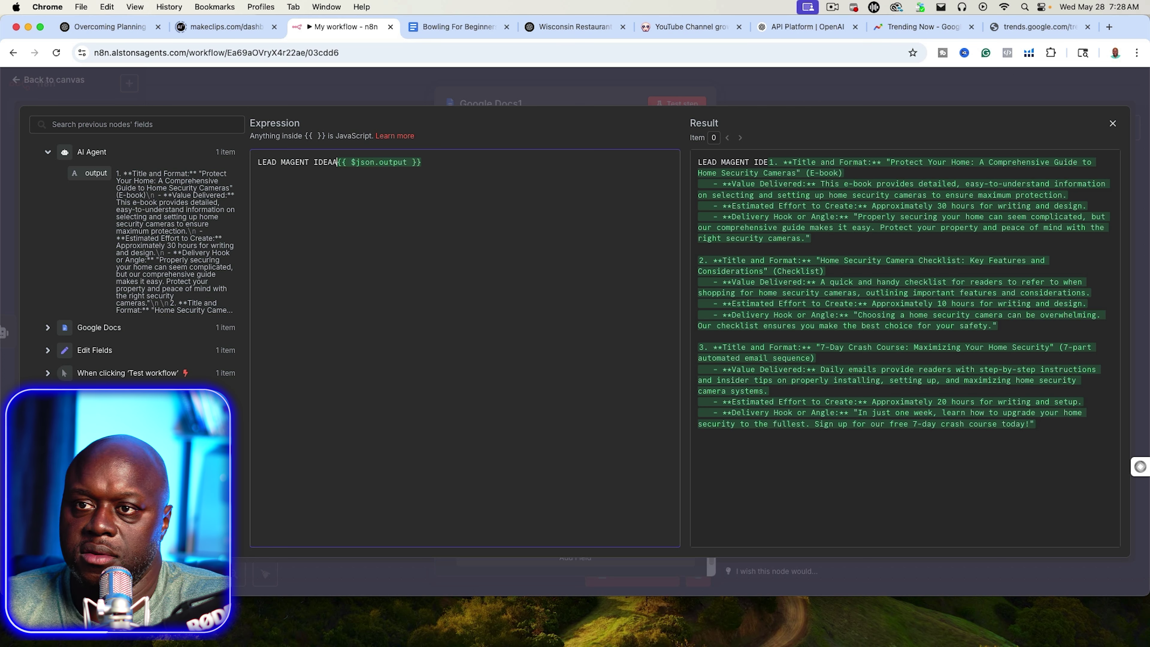
{"action": "key", "text": "Return"}
{"action": "key", "text": "Return"}
{"action": "left_click", "coordinate": [811, 90]}
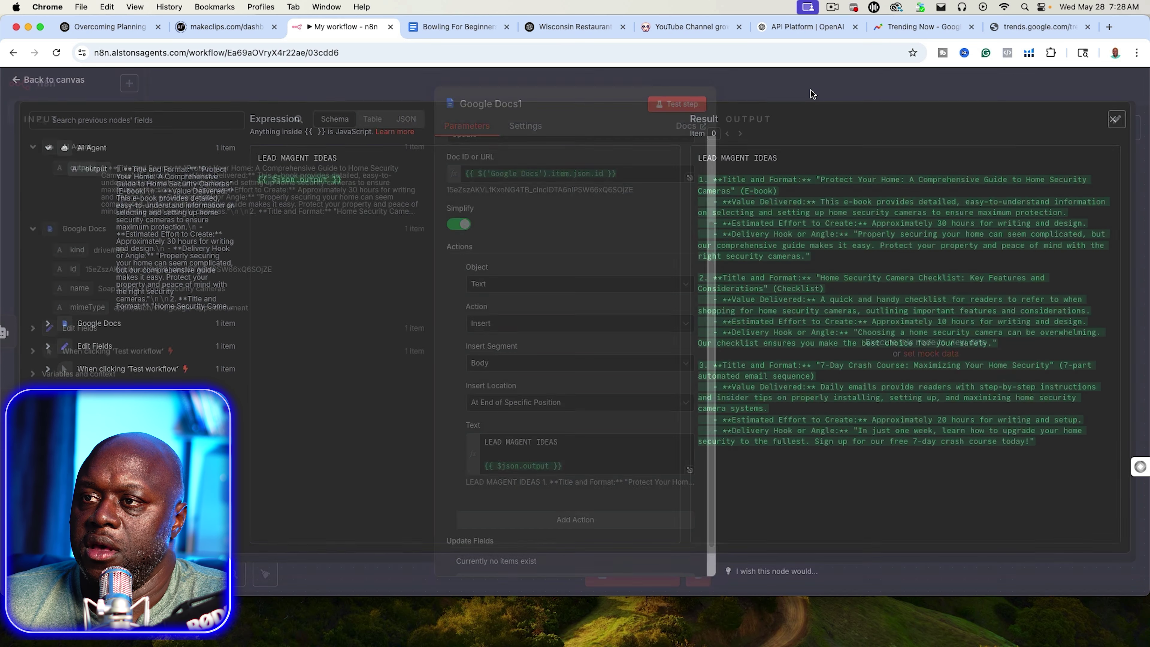
{"action": "left_click", "coordinate": [683, 104]}
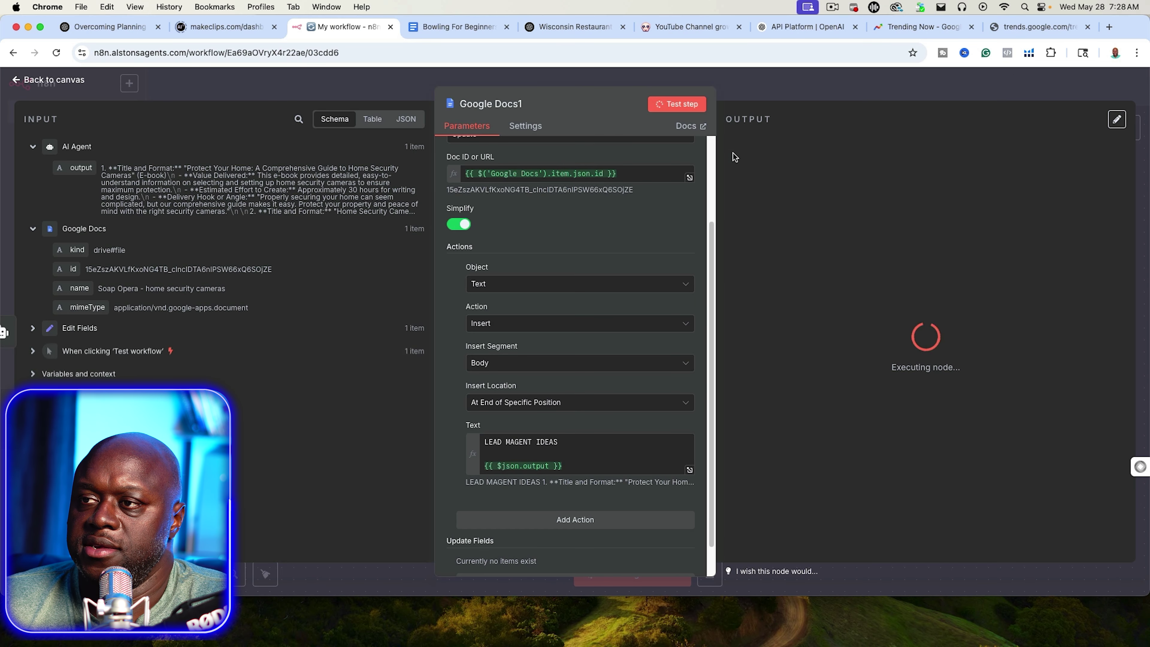
Step: Open the "Soap Opera - home security cameras" document in Google Docs, check the inserted lead magnet ideas, and return to the n8n workflow
{"action": "left_click", "coordinate": [460, 28]}
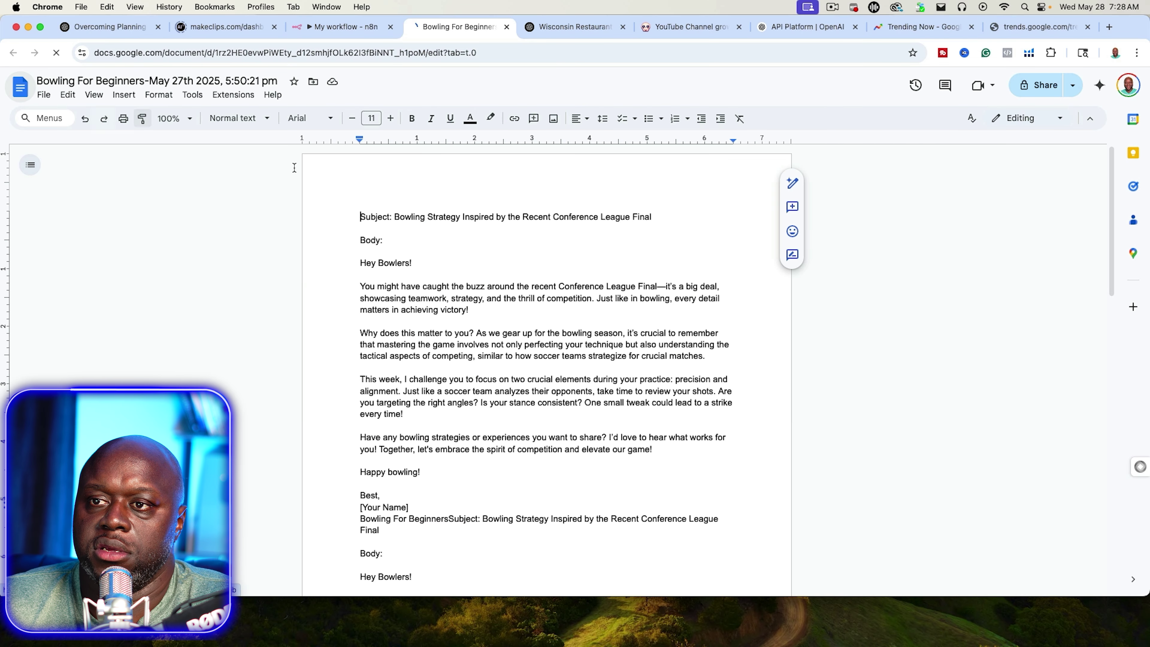
{"action": "left_click", "coordinate": [20, 88]}
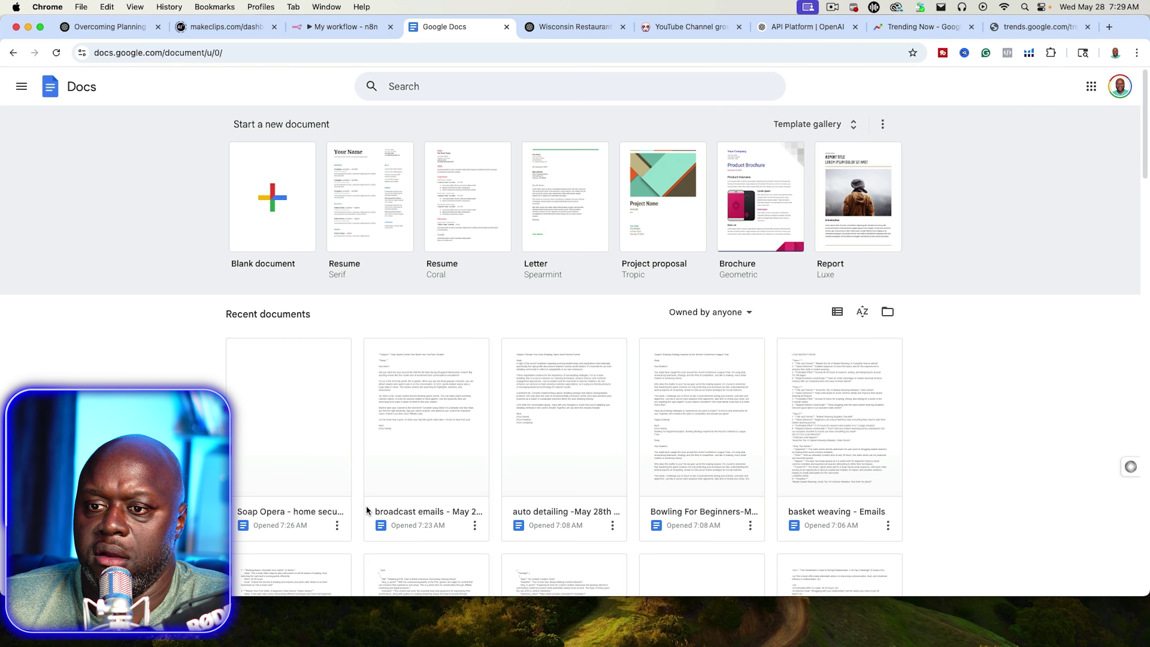
{"action": "left_click", "coordinate": [307, 448]}
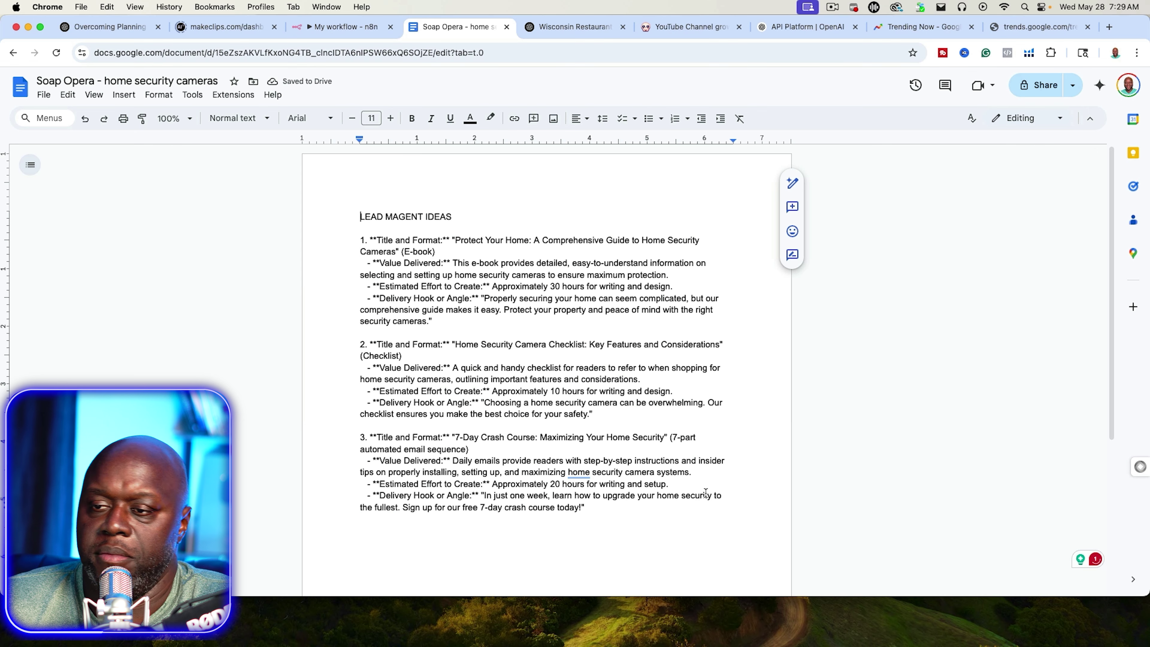
{"action": "left_click", "coordinate": [346, 27]}
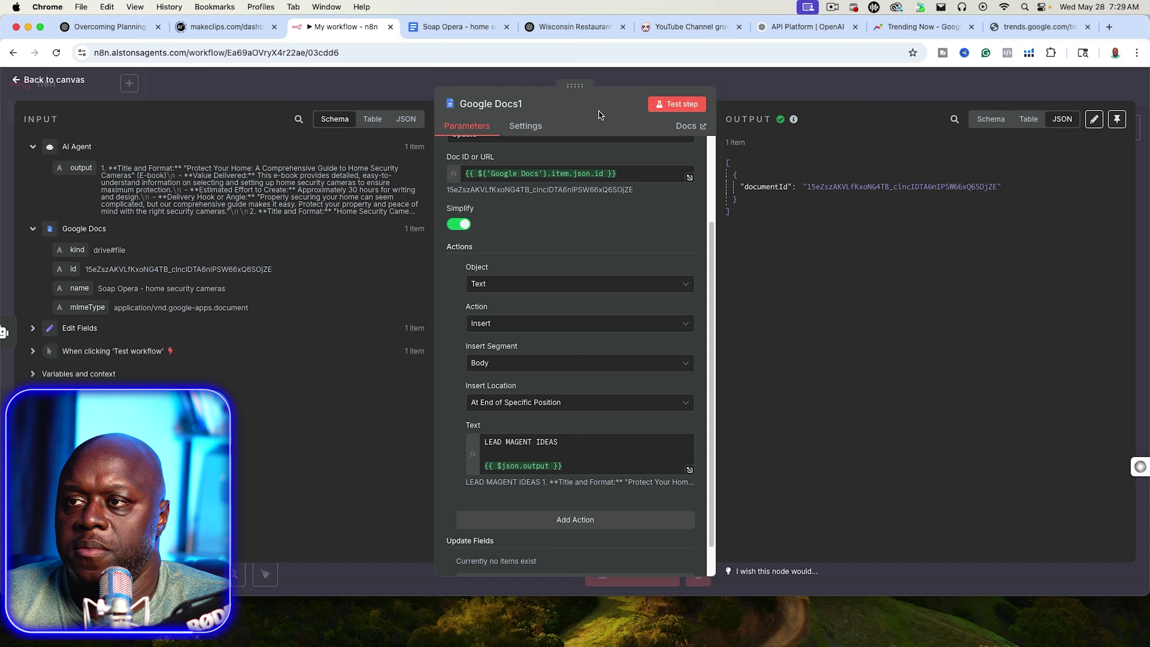
Step: Pin the output data of the Google Docs1, AI Agent and Google Docs nodes
{"action": "left_click", "coordinate": [811, 71]}
{"action": "double_click", "coordinate": [887, 295]}
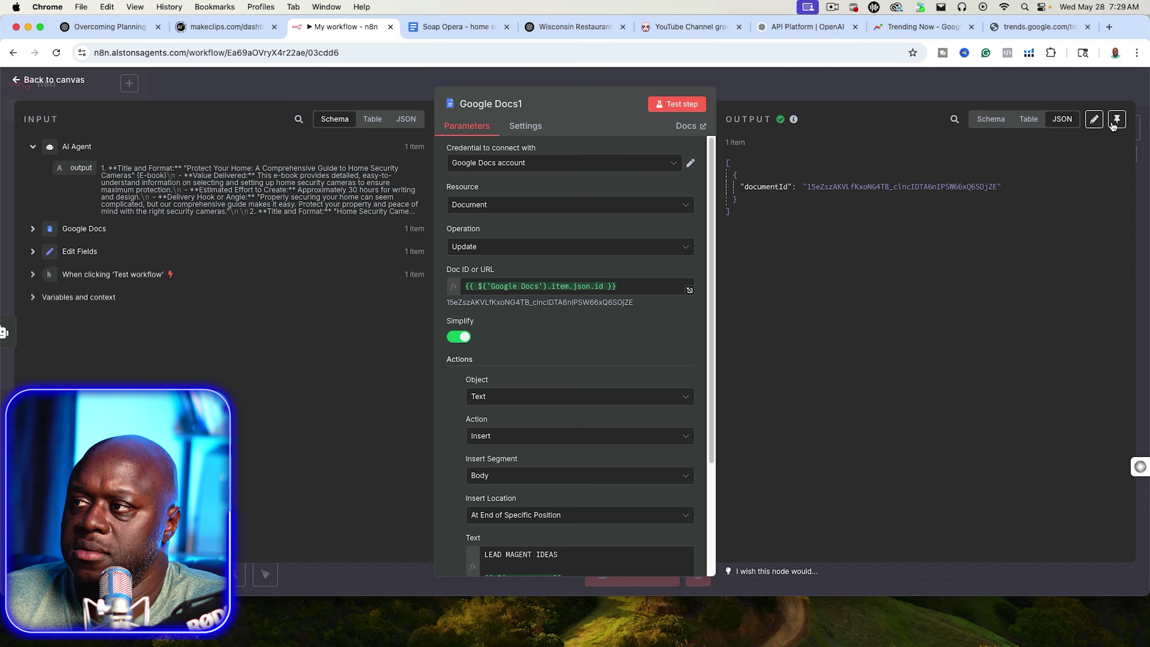
{"action": "left_click", "coordinate": [1011, 86]}
{"action": "left_click", "coordinate": [722, 290]}
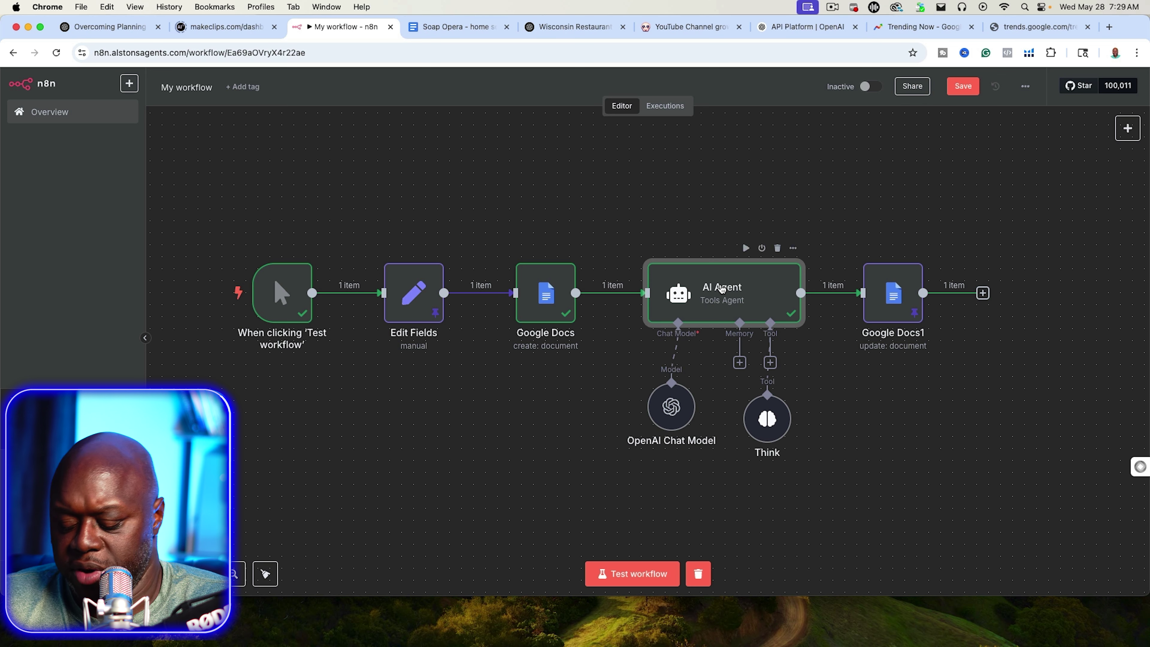
{"action": "left_click", "coordinate": [546, 302]}
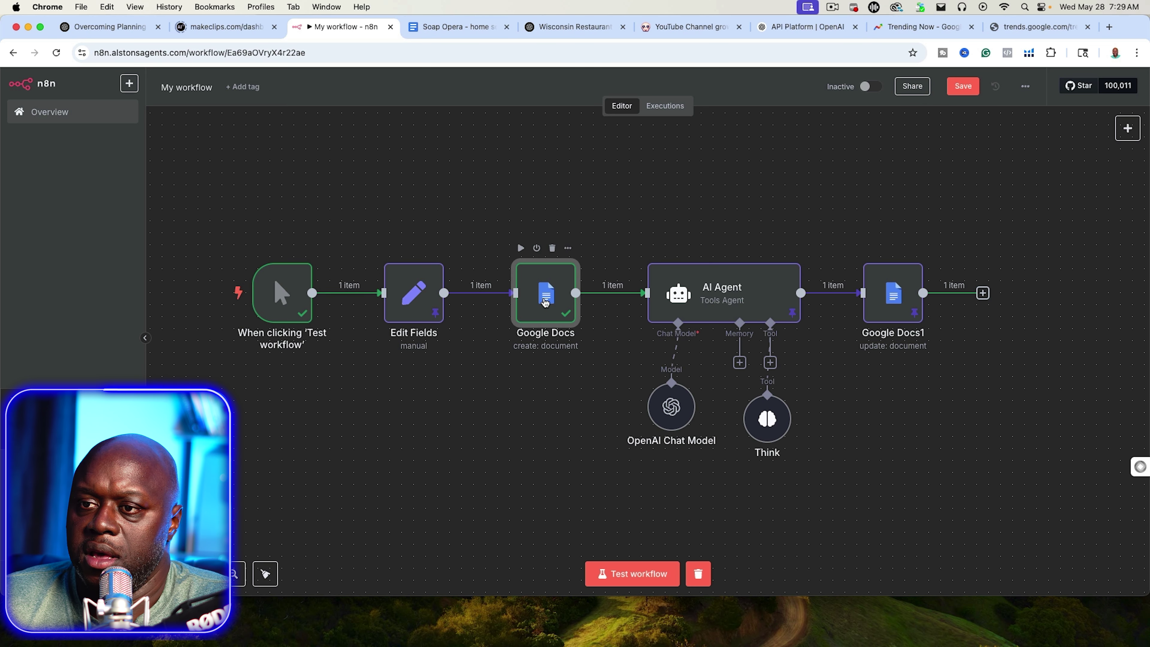
{"action": "key", "text": "p"}
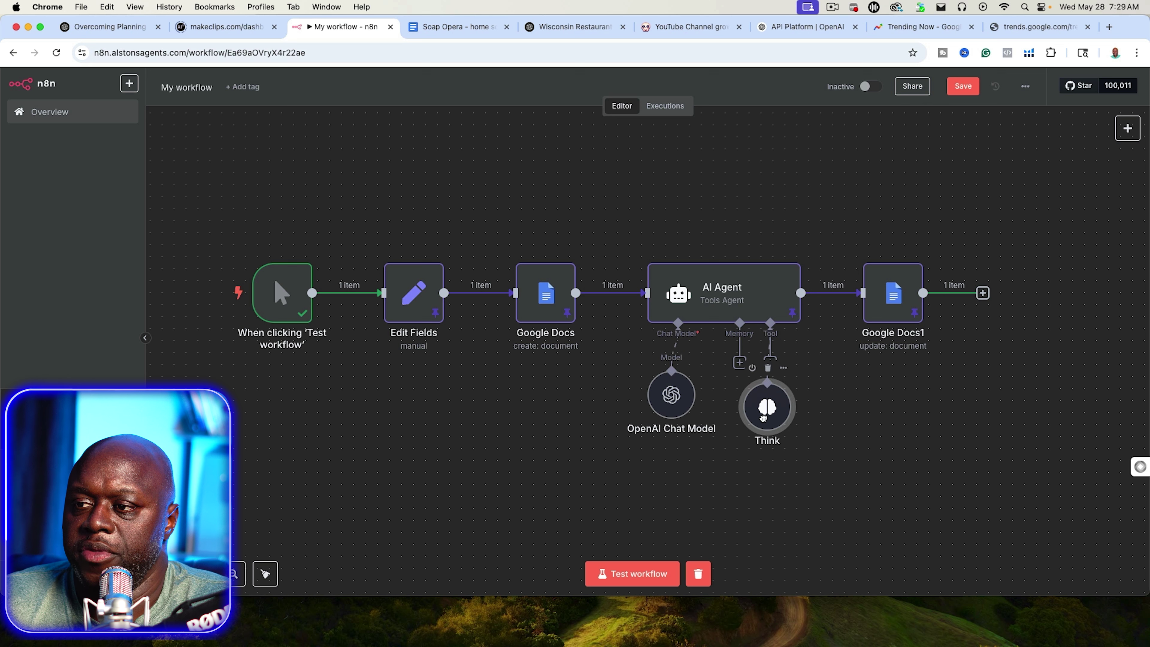
Step: Deactivate the Google Docs1 node and activate it again
{"action": "left_click_drag", "start_coordinate": [985, 302], "coordinate": [660, 483]}
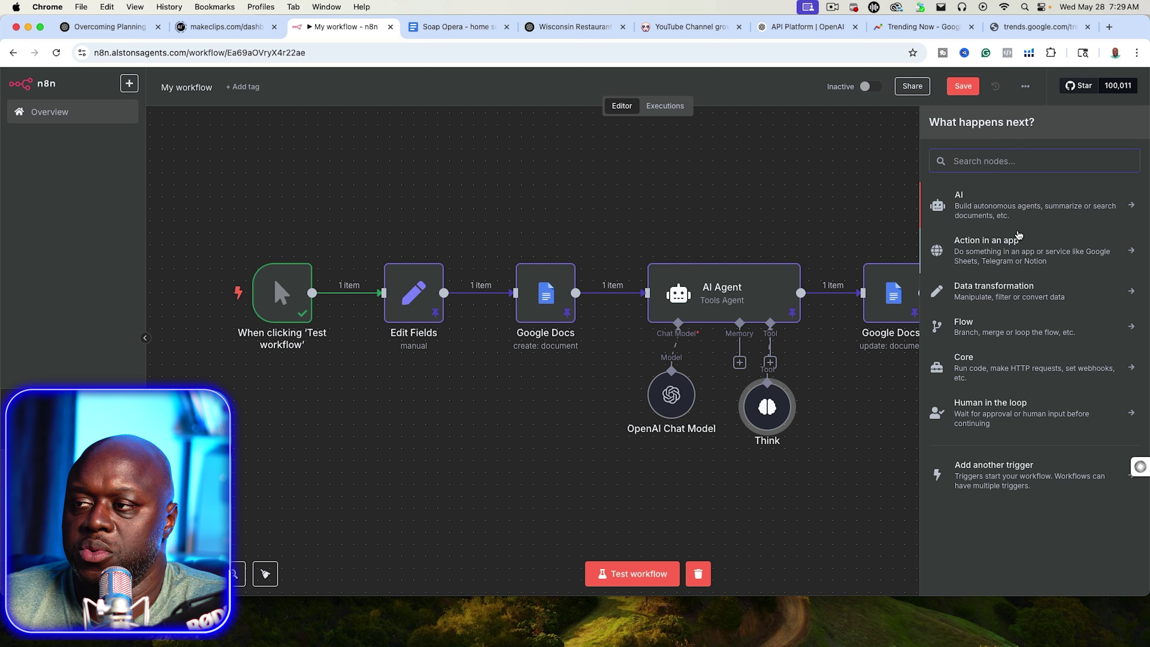
{"action": "left_click", "coordinate": [587, 485]}
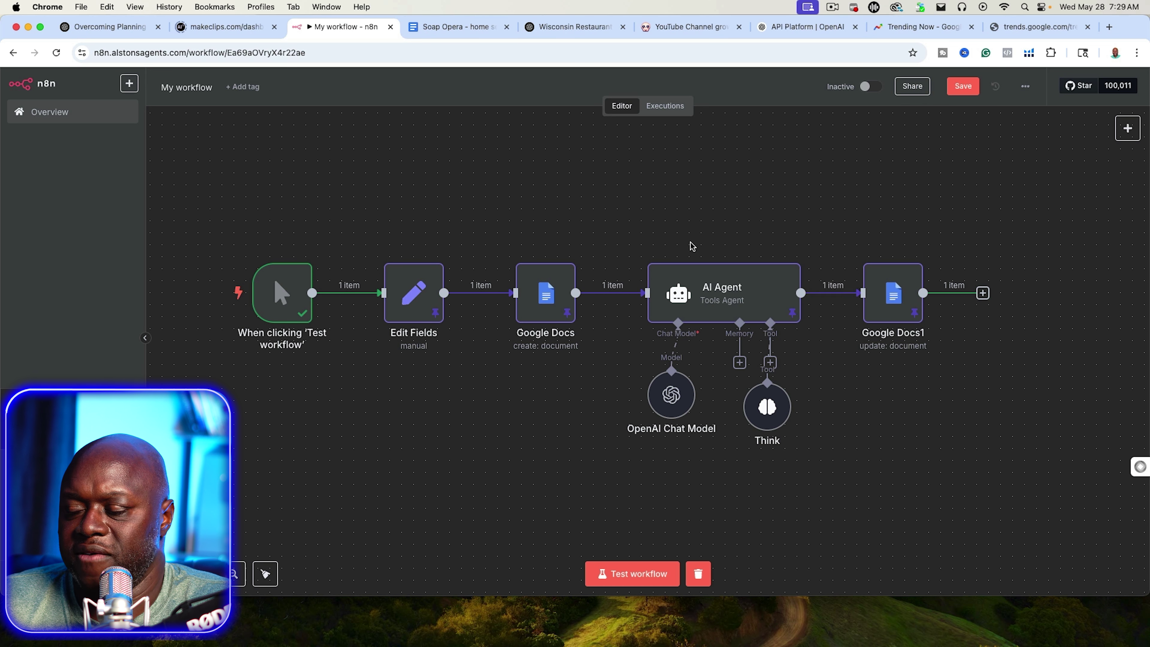
{"action": "left_click_drag", "start_coordinate": [656, 211], "coordinate": [1036, 430]}
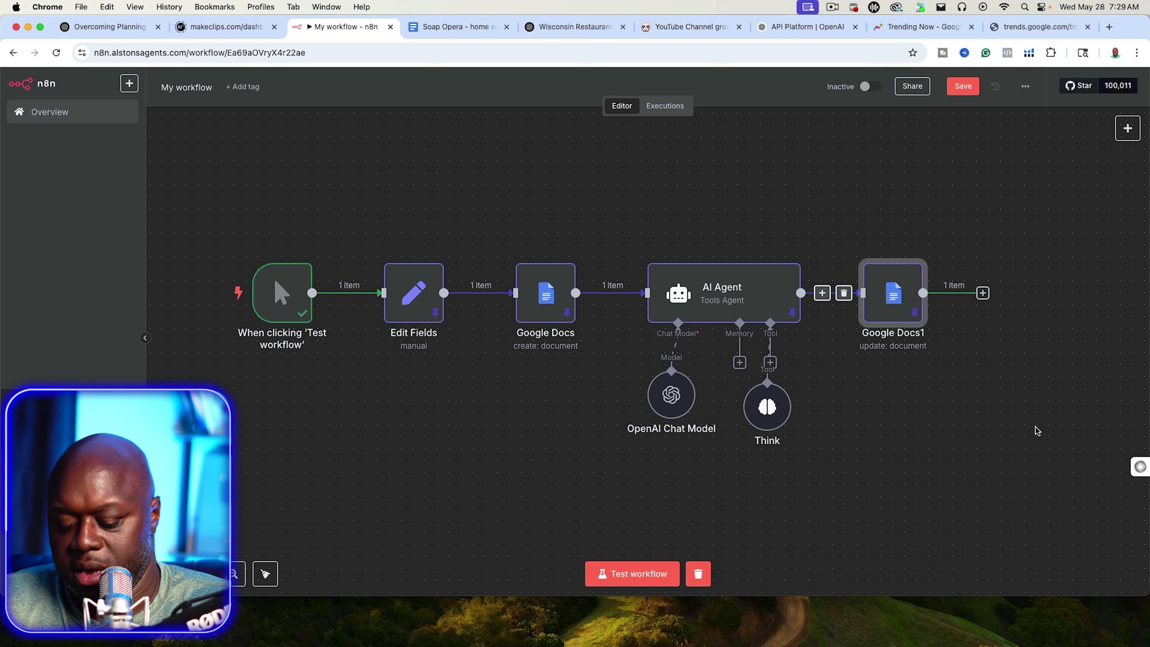
{"action": "key", "text": "d"}
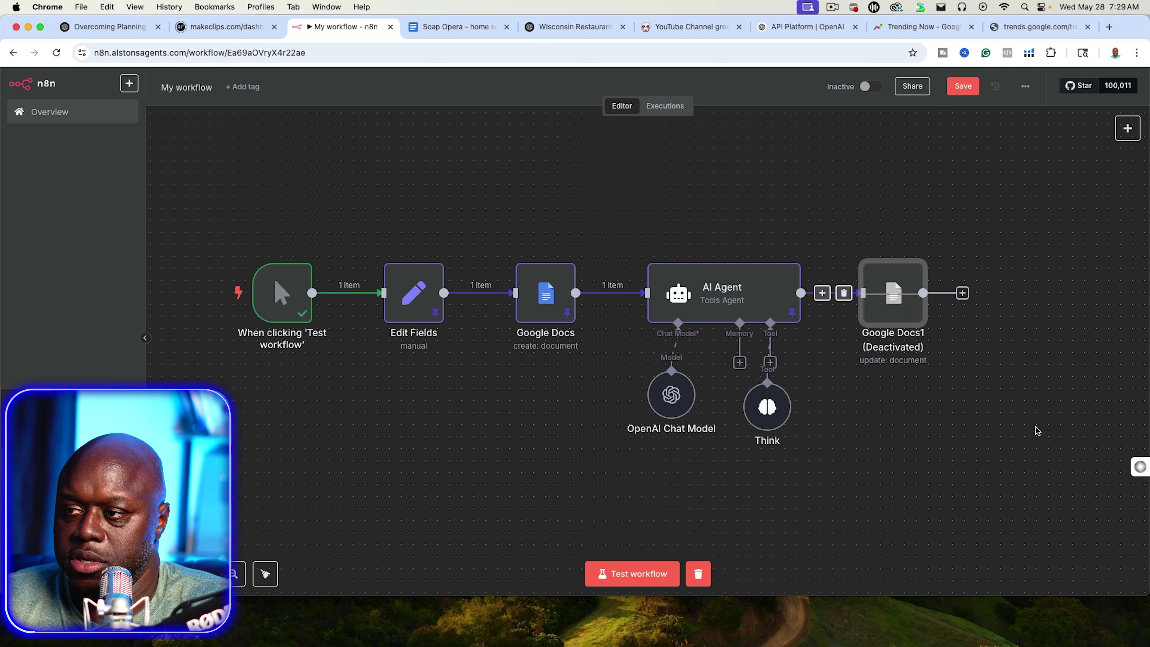
{"action": "key", "text": "d"}
{"action": "left_click", "coordinate": [1011, 446]}
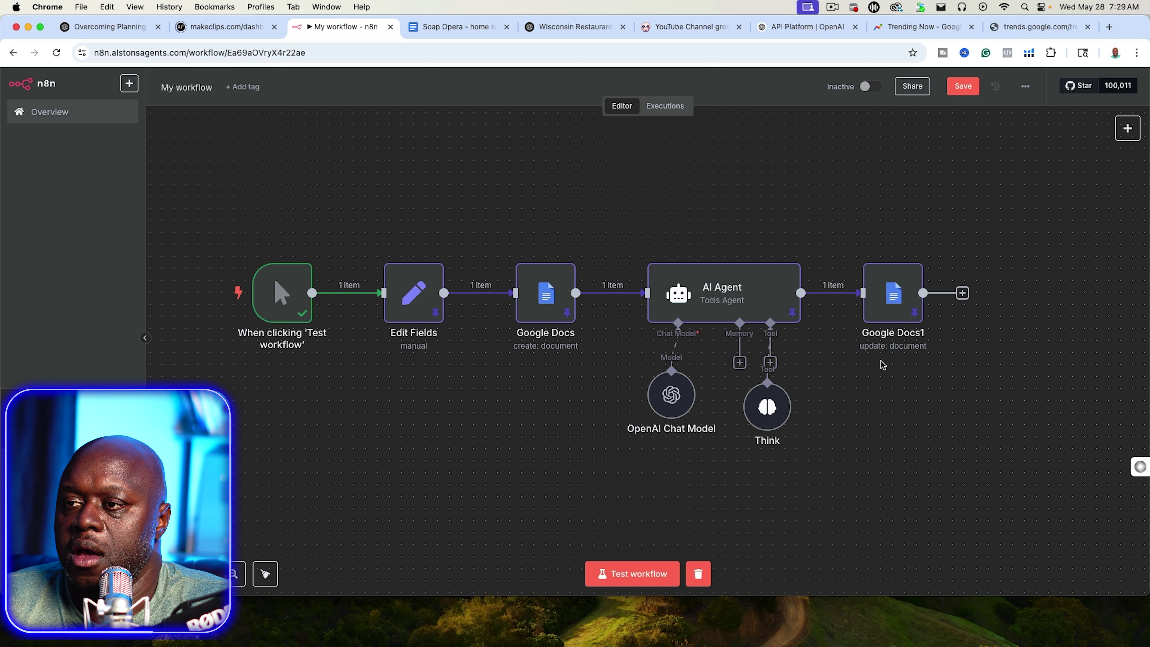
Step: Add a second AI Agent connected after Google Docs1, below the first agent, and set its prompt source to Define below
{"action": "left_click_drag", "start_coordinate": [960, 293], "coordinate": [662, 496]}
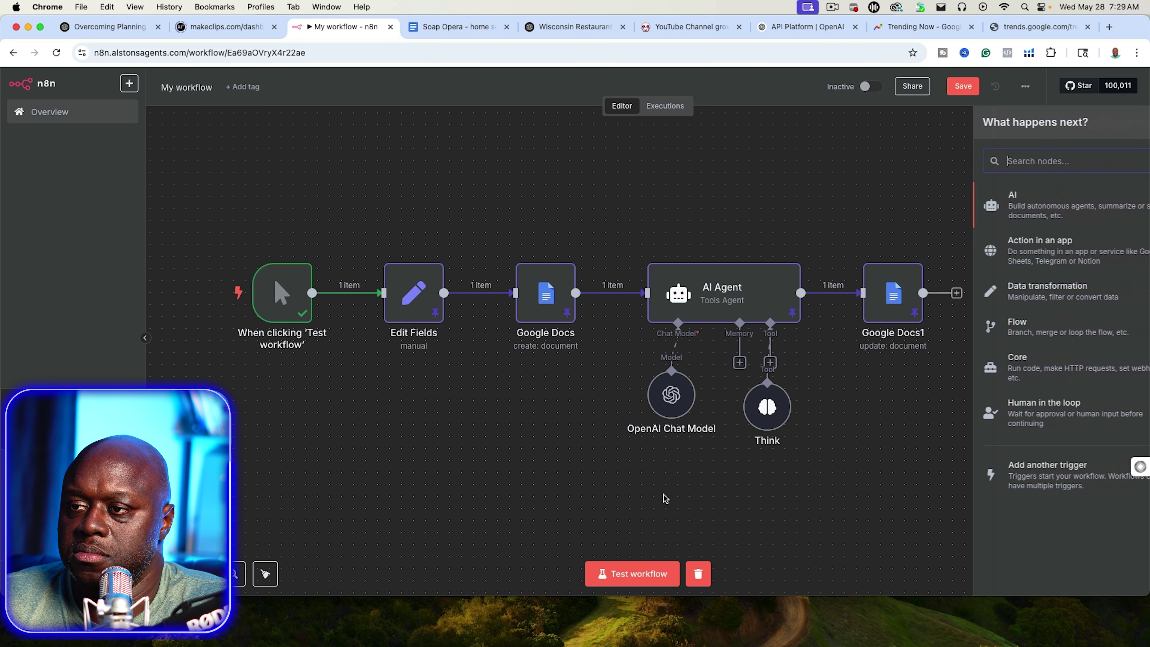
{"action": "left_click", "coordinate": [964, 195]}
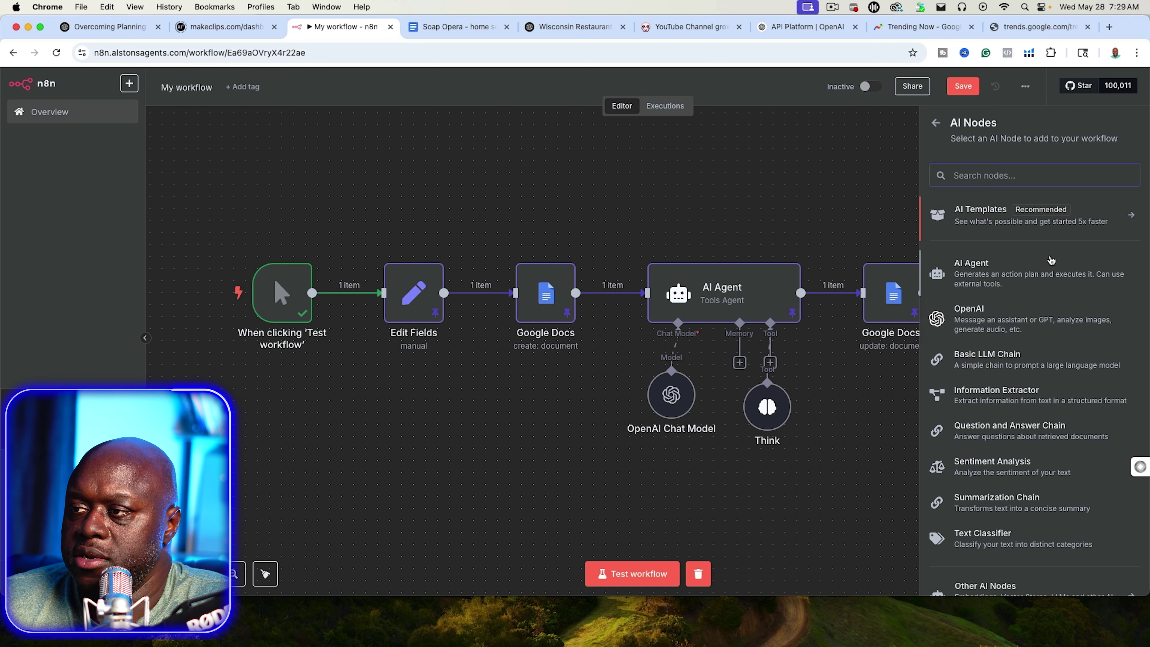
{"action": "left_click", "coordinate": [1047, 263]}
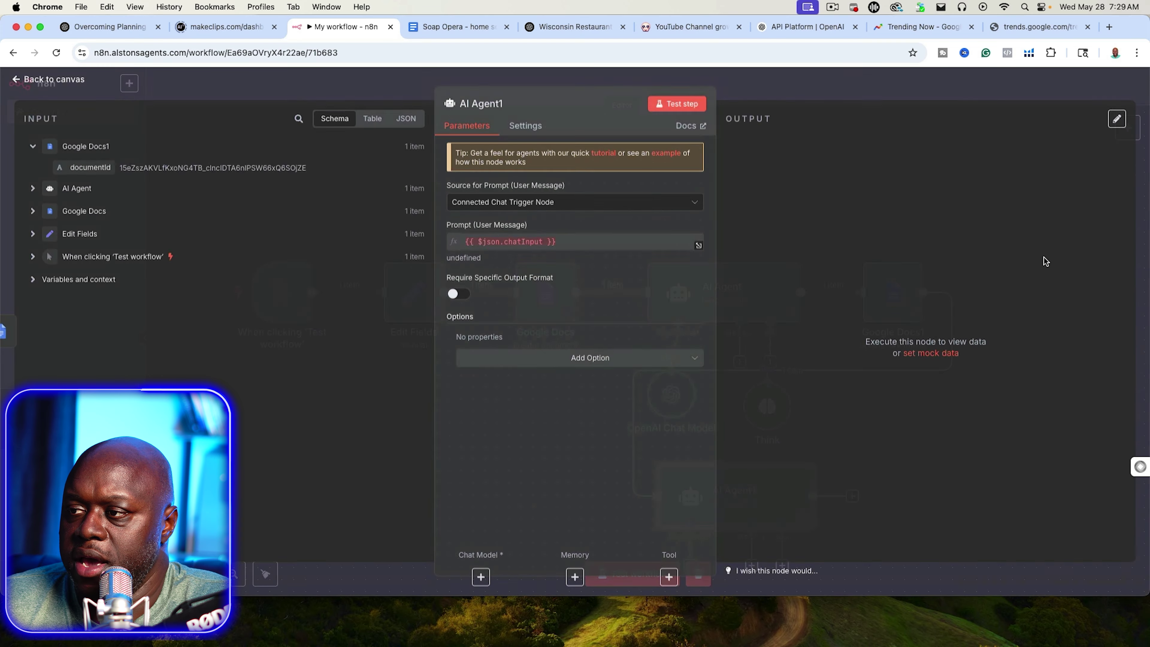
{"action": "left_click", "coordinate": [681, 203]}
{"action": "left_click", "coordinate": [584, 277]}
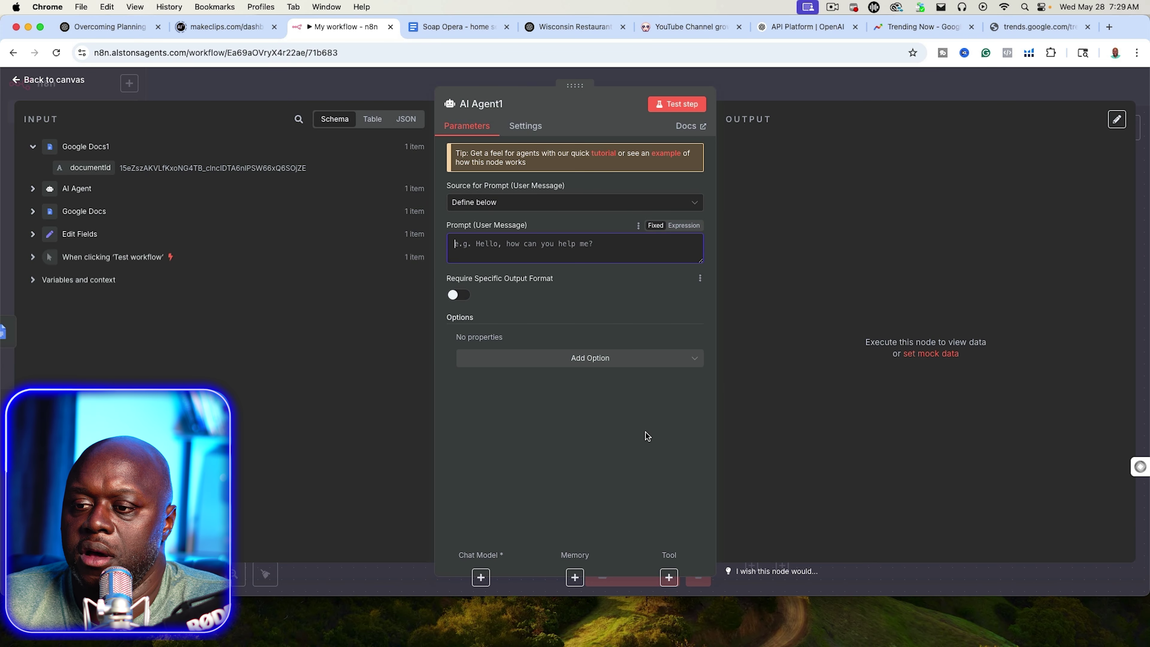
Step: Attach an OpenAI Chat Model using gpt-4 and a Think tool to the AI Agent1 node
{"action": "left_click", "coordinate": [481, 577]}
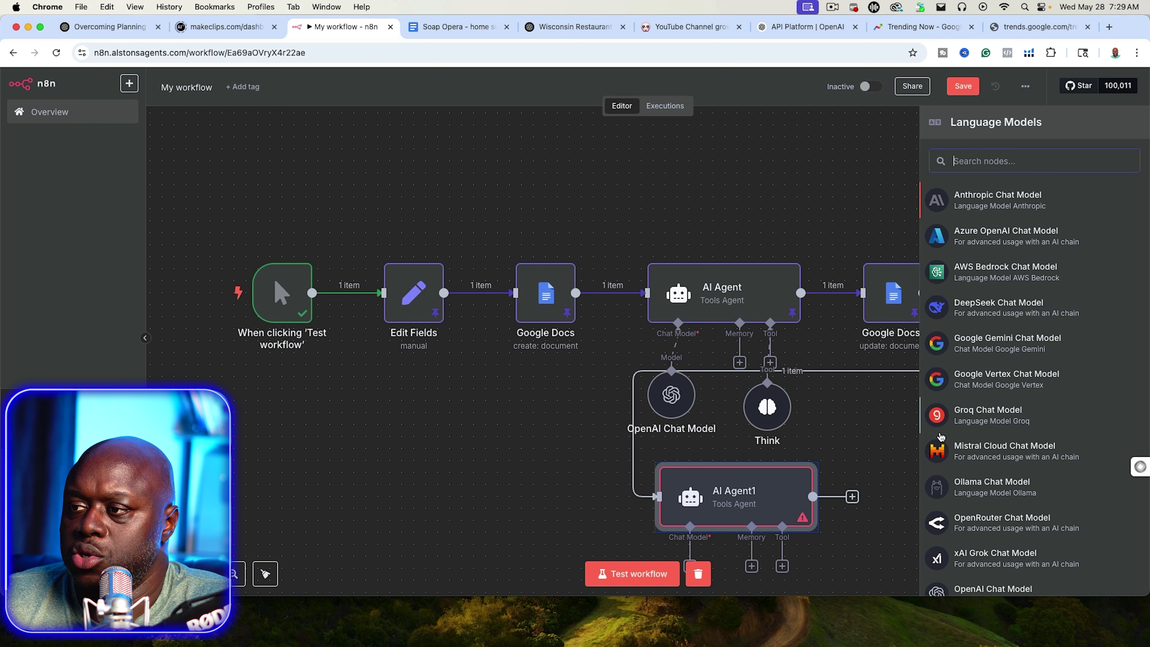
{"action": "scroll", "coordinate": [984, 553], "scroll_direction": "down", "scroll_amount": 1}
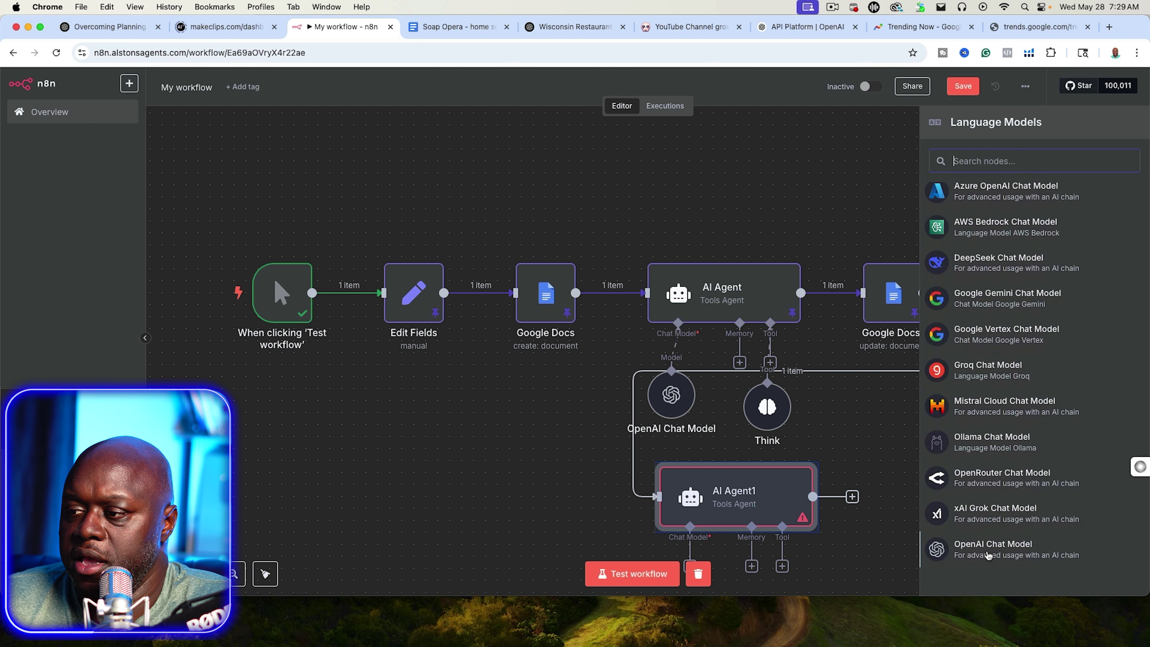
{"action": "left_click", "coordinate": [988, 546]}
{"action": "left_click", "coordinate": [584, 201]}
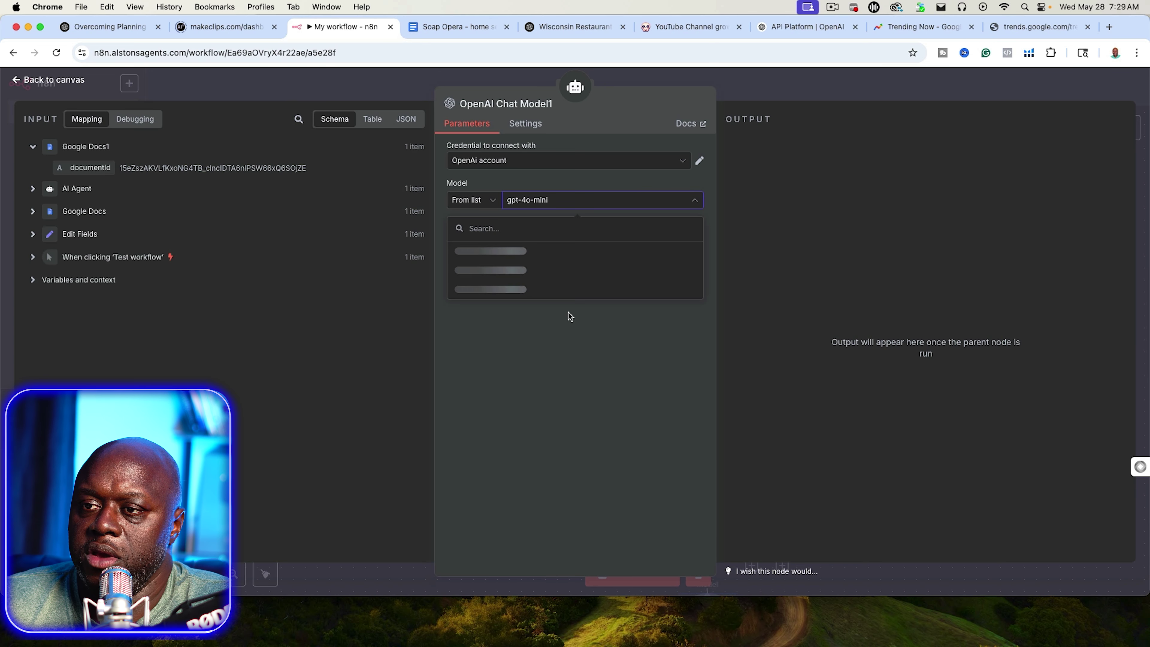
{"action": "scroll", "coordinate": [583, 342], "scroll_direction": "down", "scroll_amount": 3}
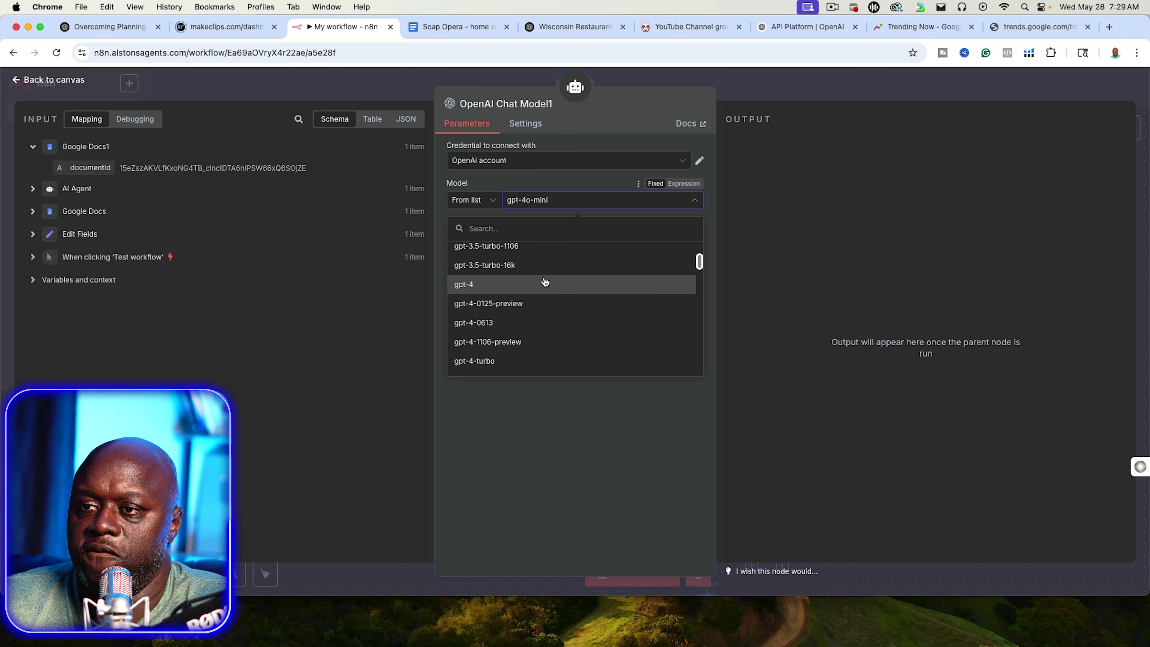
{"action": "left_click", "coordinate": [544, 282]}
{"action": "key", "text": "Escape"}
{"action": "left_click", "coordinate": [781, 566]}
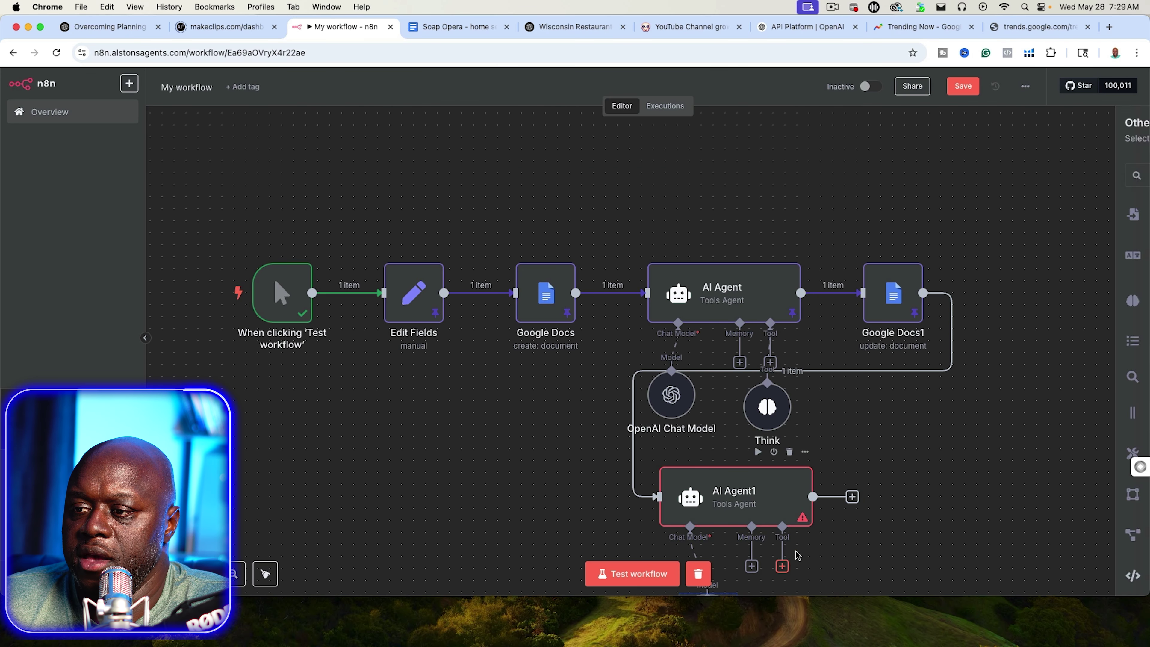
{"action": "left_click", "coordinate": [947, 437]}
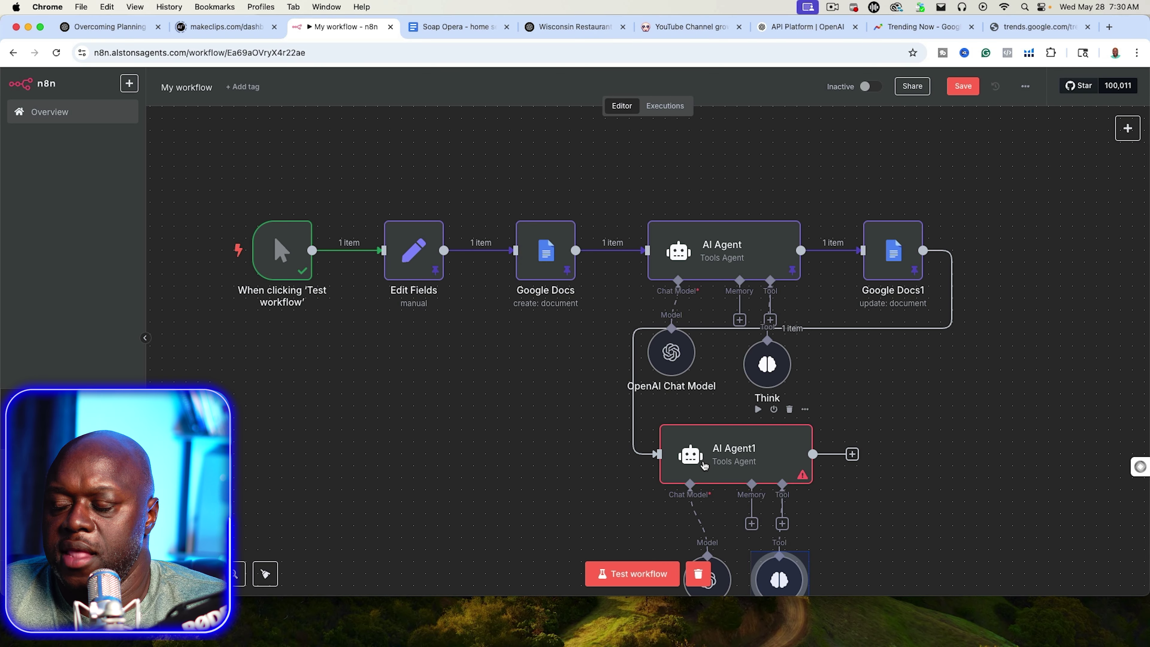
Step: Switch AI Agent1's user message to an expression and paste the strategic marketing consultant prompt for choosing one lead magnet idea
{"action": "double_click", "coordinate": [703, 461]}
{"action": "left_click", "coordinate": [683, 226]}
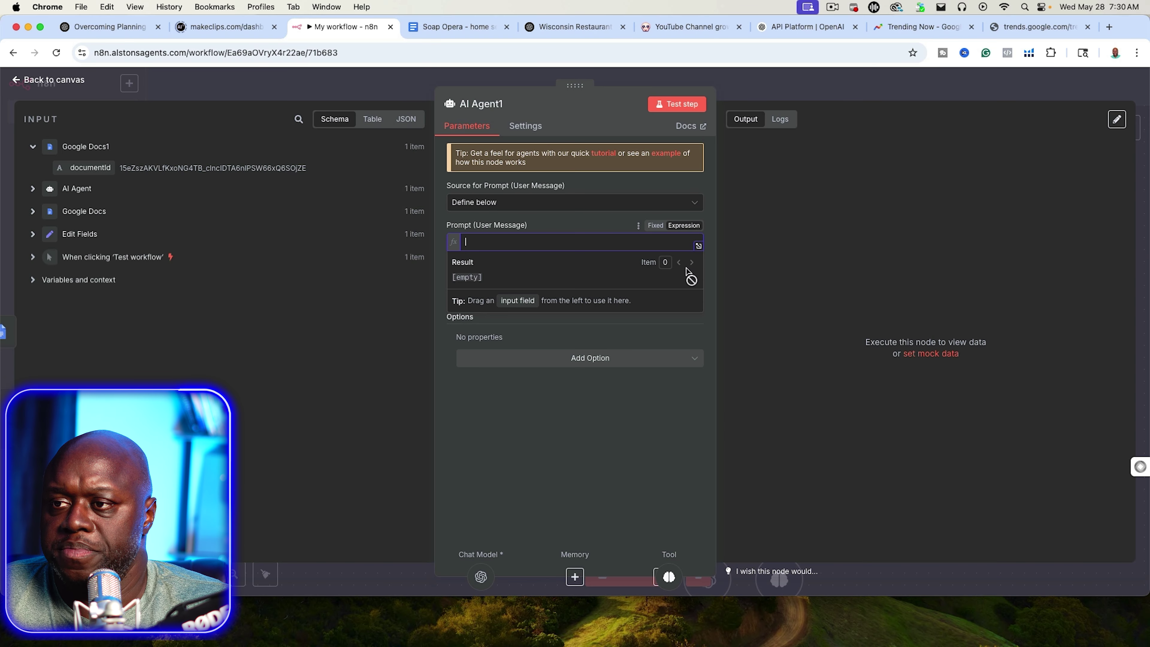
{"action": "left_click", "coordinate": [698, 246]}
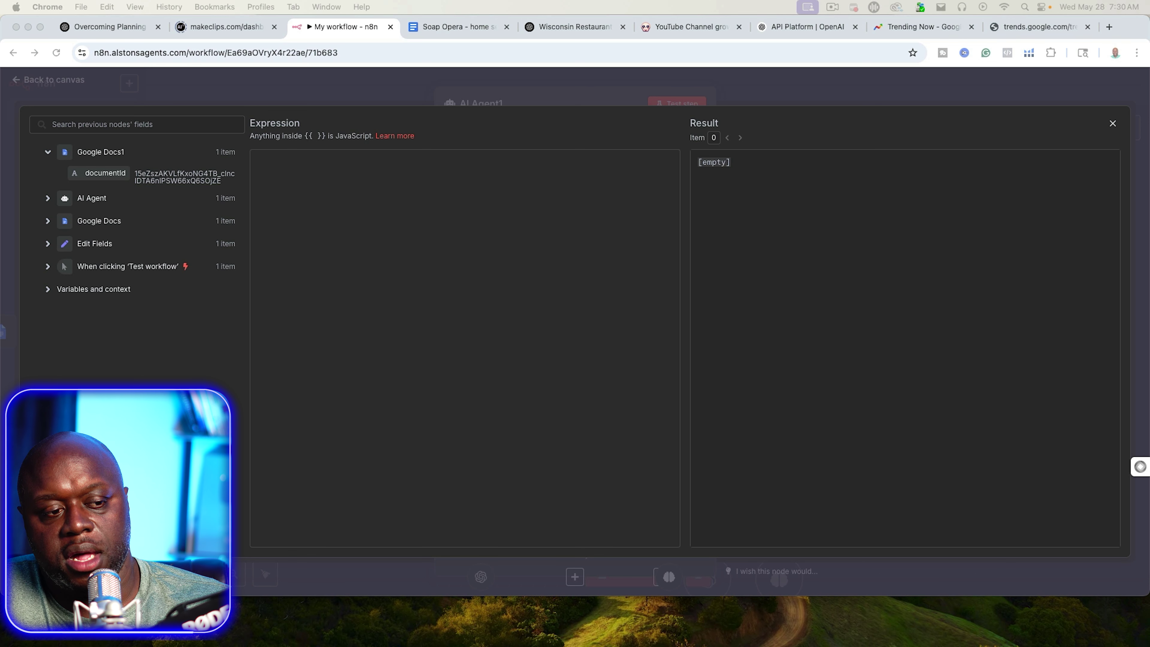
{"action": "left_click", "coordinate": [331, 172]}
{"action": "key", "text": "super+v"}
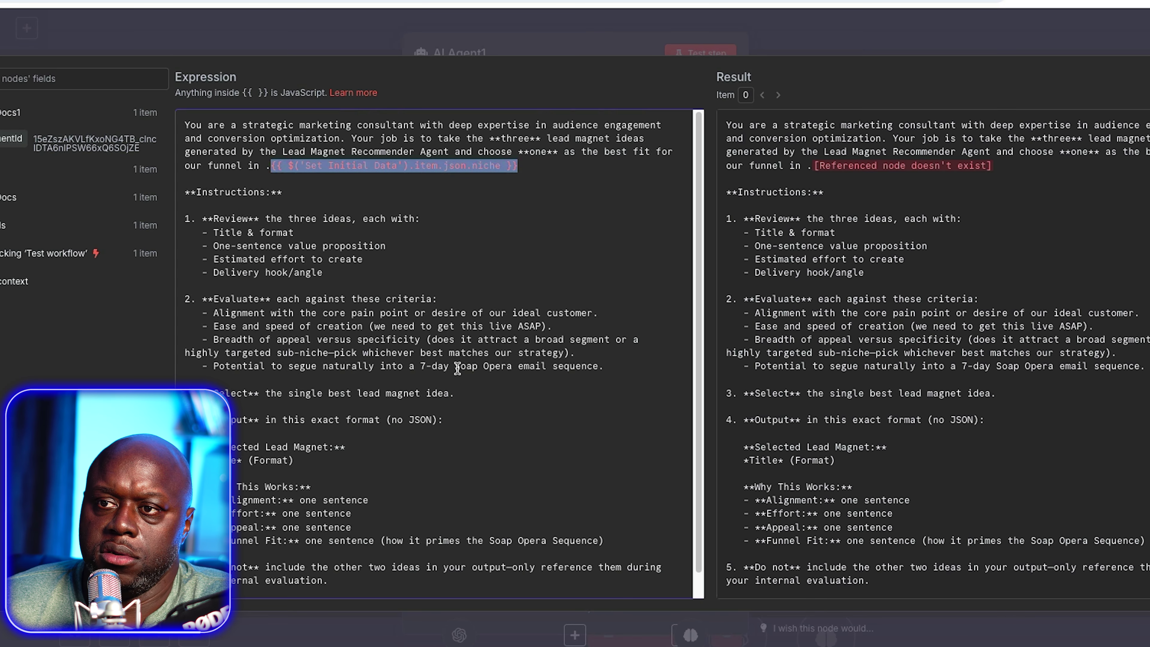
Step: Replace the prompt's broken 'Set Initial Data' niche reference with the Niche field from Edit Fields
{"action": "key", "text": "BackSpace"}
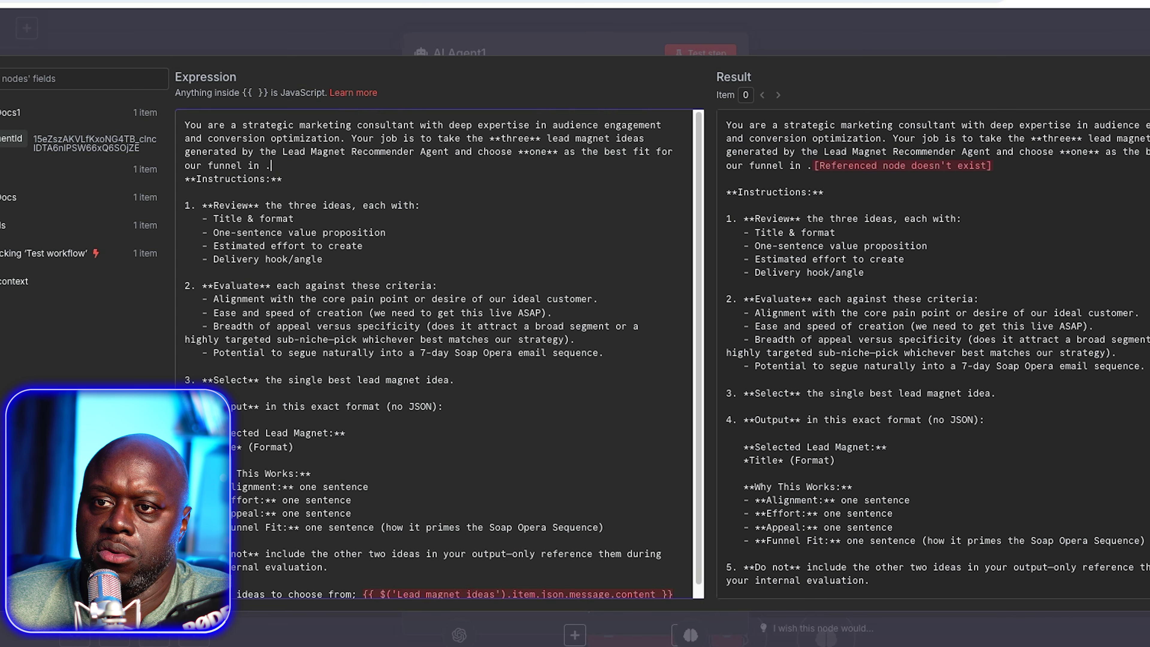
{"action": "left_click", "coordinate": [3, 225]}
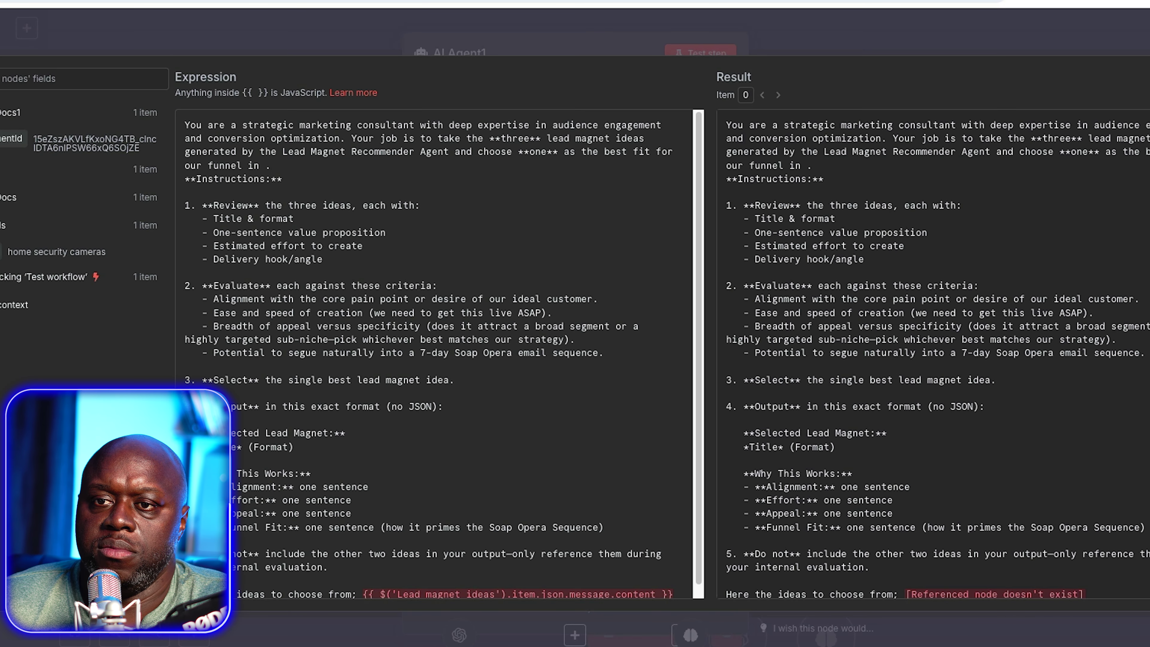
{"action": "left_click_drag", "start_coordinate": [3, 252], "coordinate": [312, 167]}
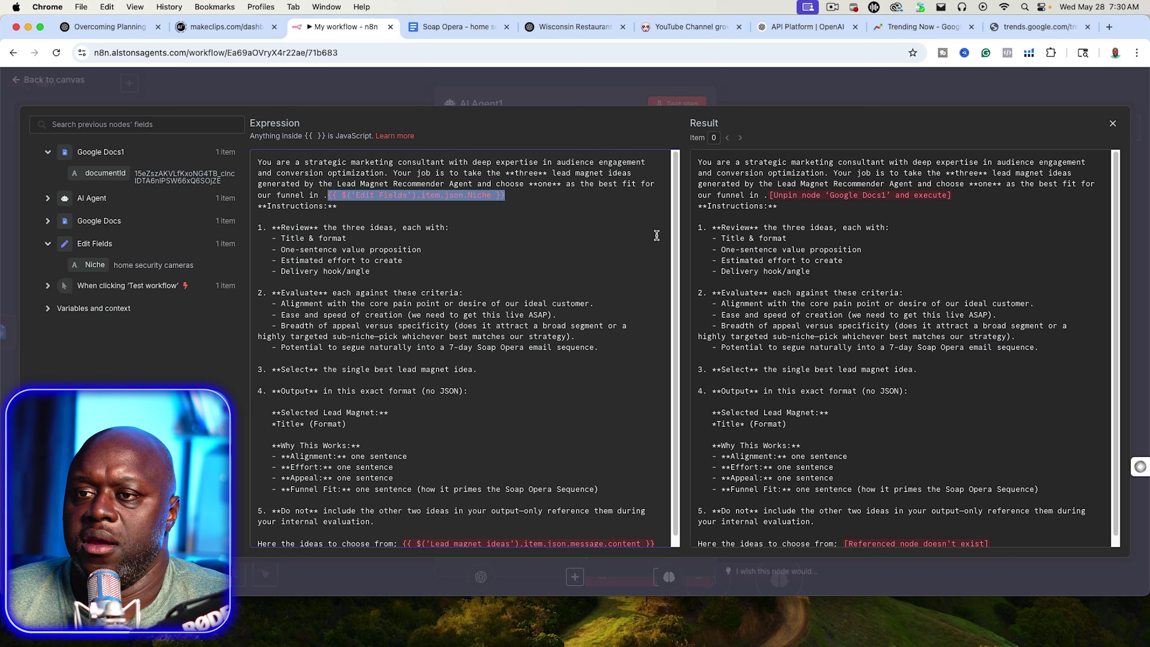
Step: Replace the 'Lead magnet ideas' reference at the prompt's end with the first AI Agent's output and return to the canvas
{"action": "scroll", "coordinate": [550, 329], "scroll_direction": "down", "scroll_amount": 1}
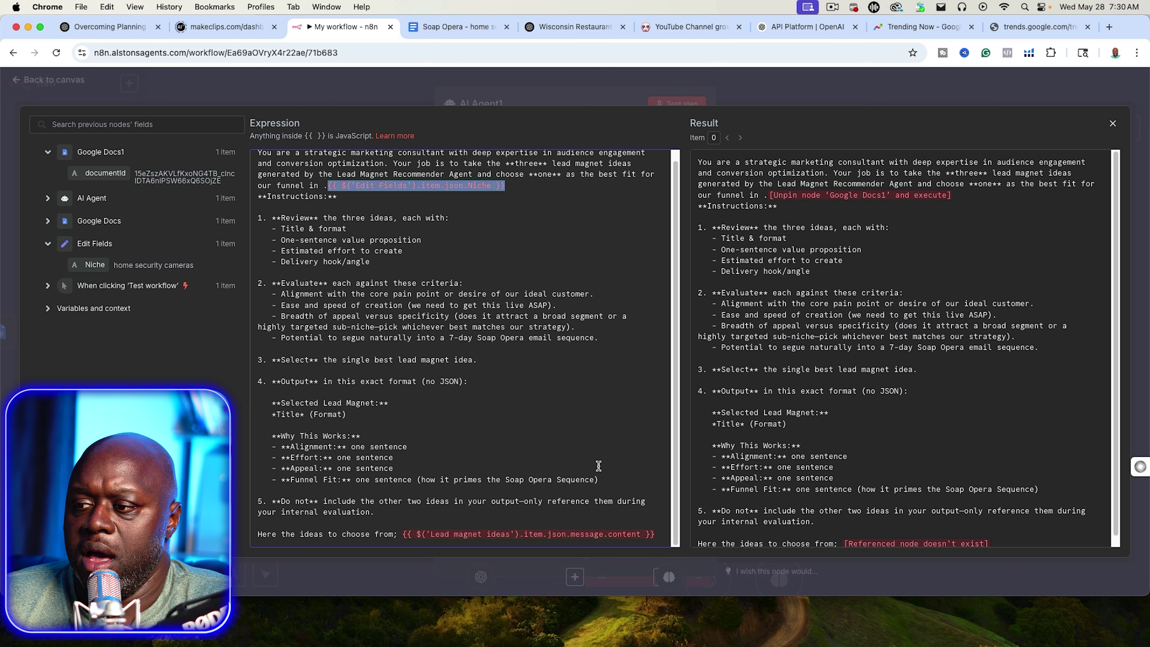
{"action": "scroll", "coordinate": [804, 506], "scroll_direction": "down", "scroll_amount": 1}
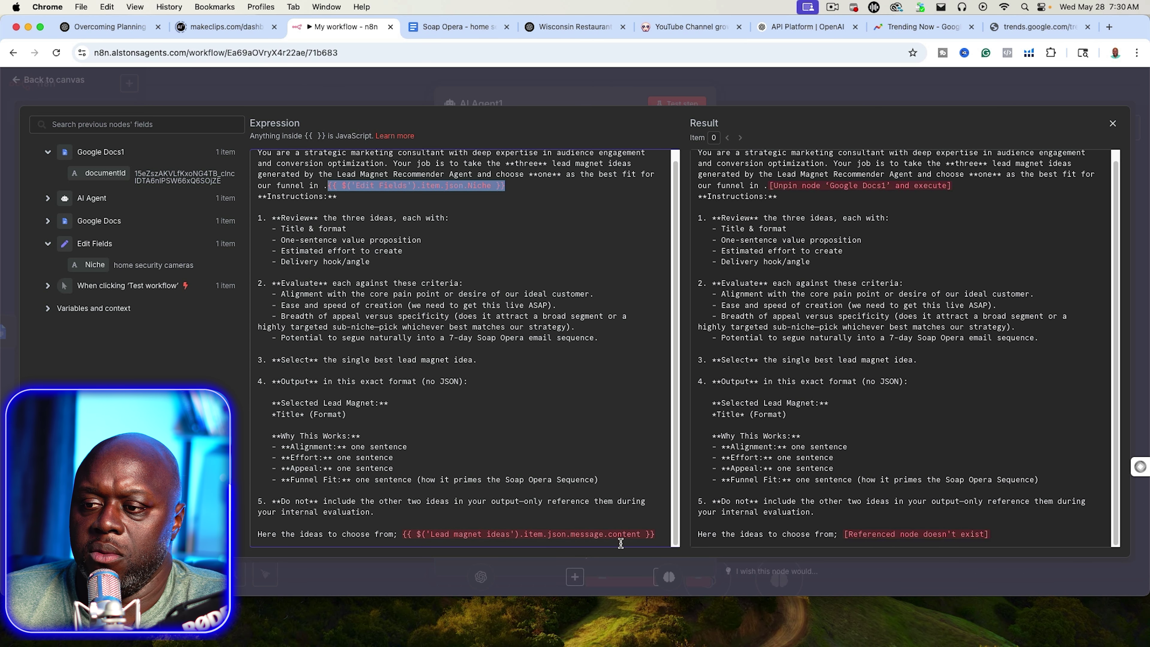
{"action": "left_click_drag", "start_coordinate": [659, 534], "coordinate": [402, 534]}
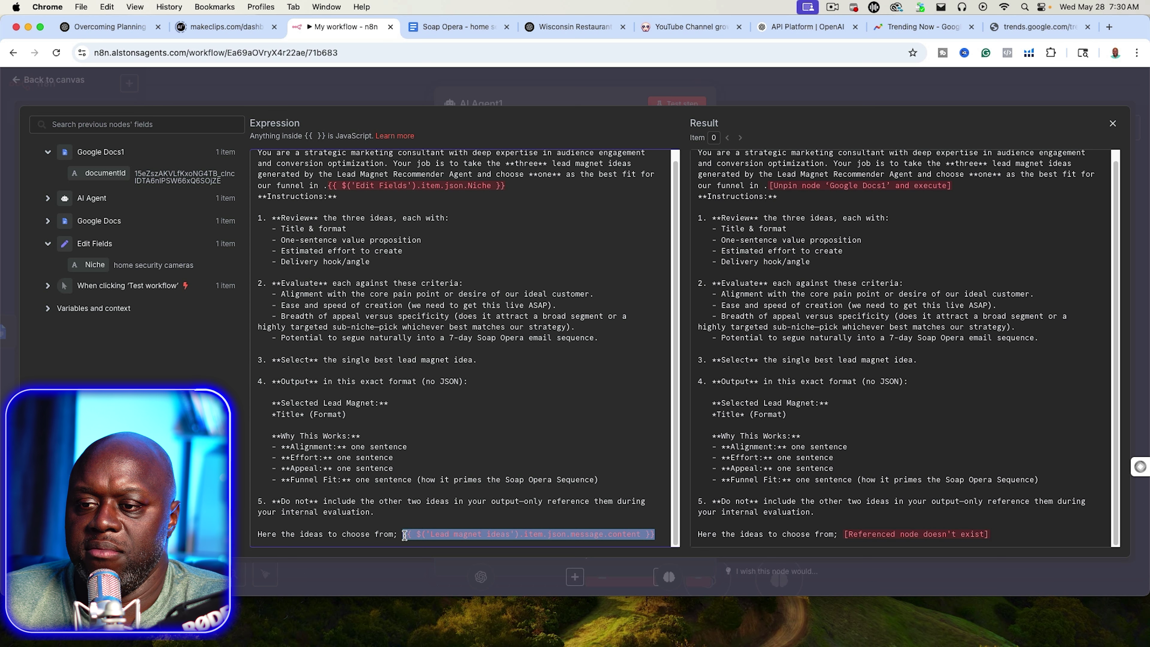
{"action": "key", "text": "BackSpace"}
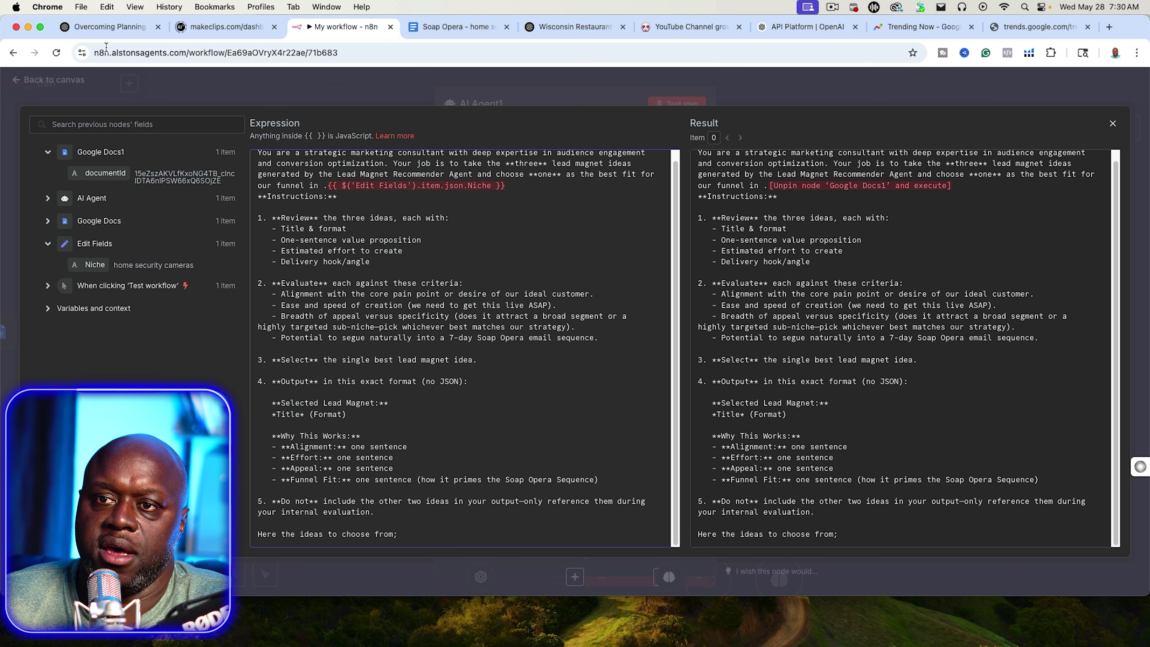
{"action": "left_click", "coordinate": [47, 198]}
{"action": "left_click_drag", "start_coordinate": [89, 219], "coordinate": [452, 541]}
{"action": "scroll", "coordinate": [521, 510], "scroll_direction": "down", "scroll_amount": 1}
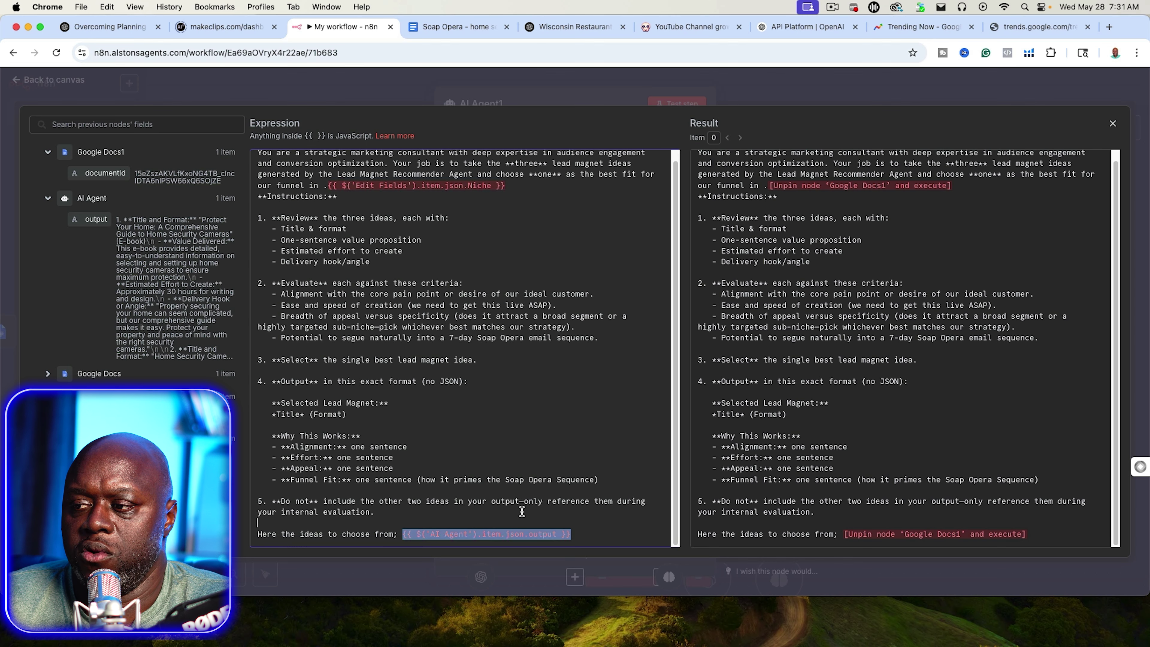
{"action": "left_click", "coordinate": [830, 99]}
{"action": "left_click", "coordinate": [800, 84]}
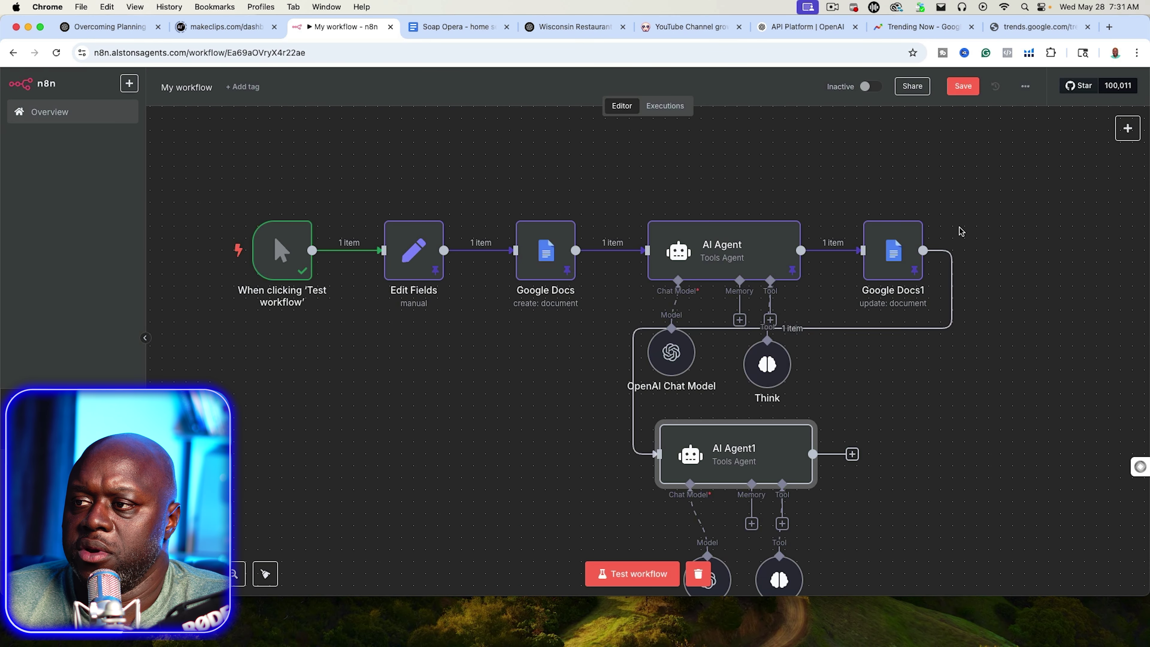
Step: Unpin the Google Docs1 node's data, reposition AI Agent1 slightly on the canvas, and run AI Agent1 as a test step
{"action": "left_click", "coordinate": [896, 257]}
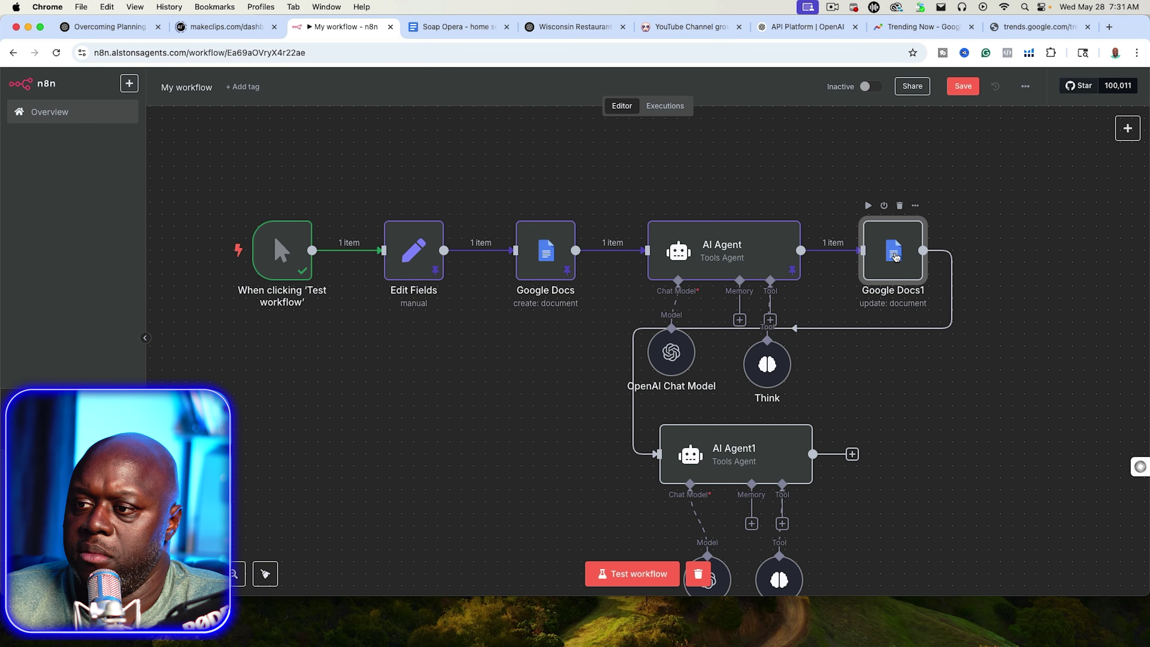
{"action": "left_click_drag", "start_coordinate": [723, 442], "coordinate": [699, 442]}
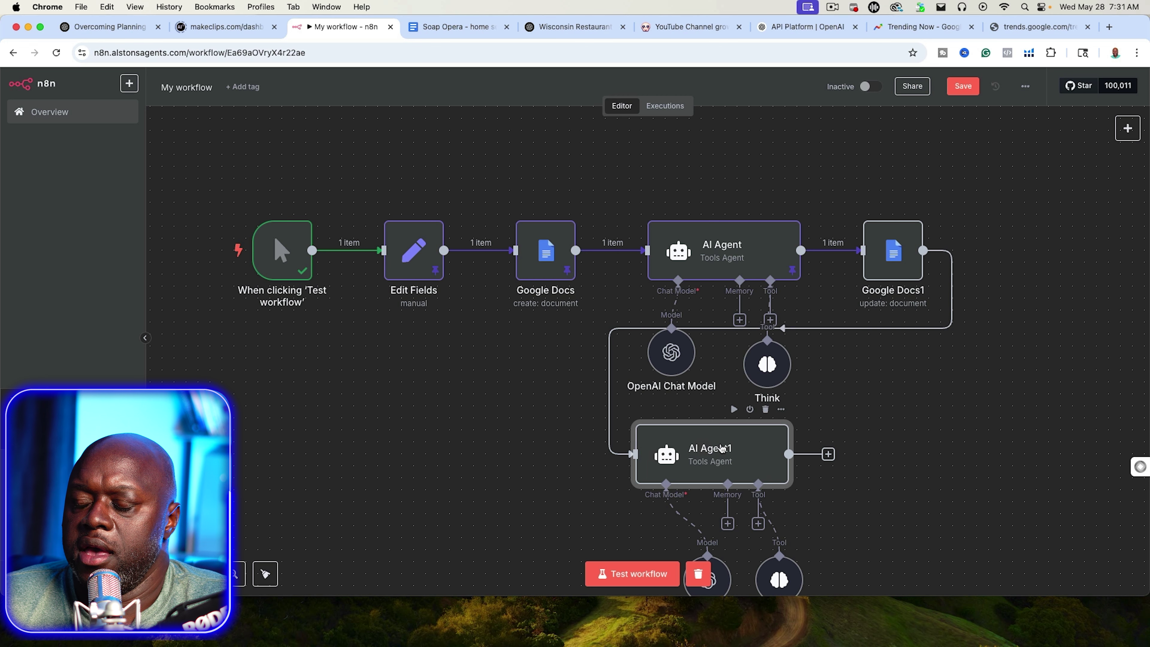
{"action": "double_click", "coordinate": [721, 448]}
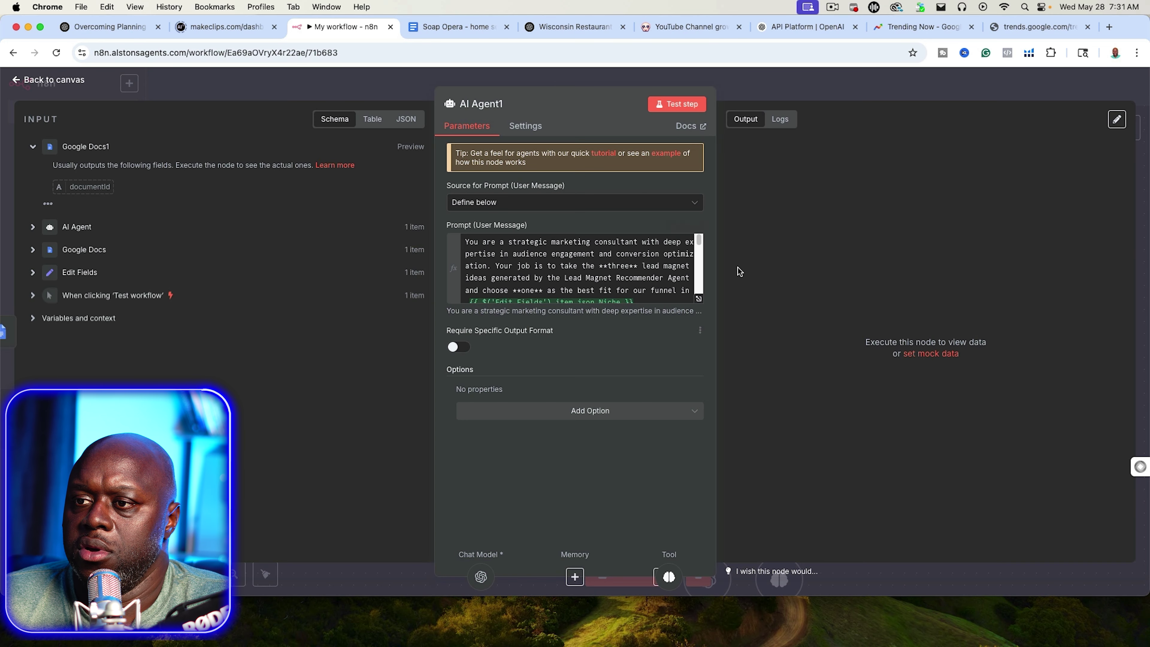
{"action": "scroll", "coordinate": [590, 284], "scroll_direction": "down", "scroll_amount": 15}
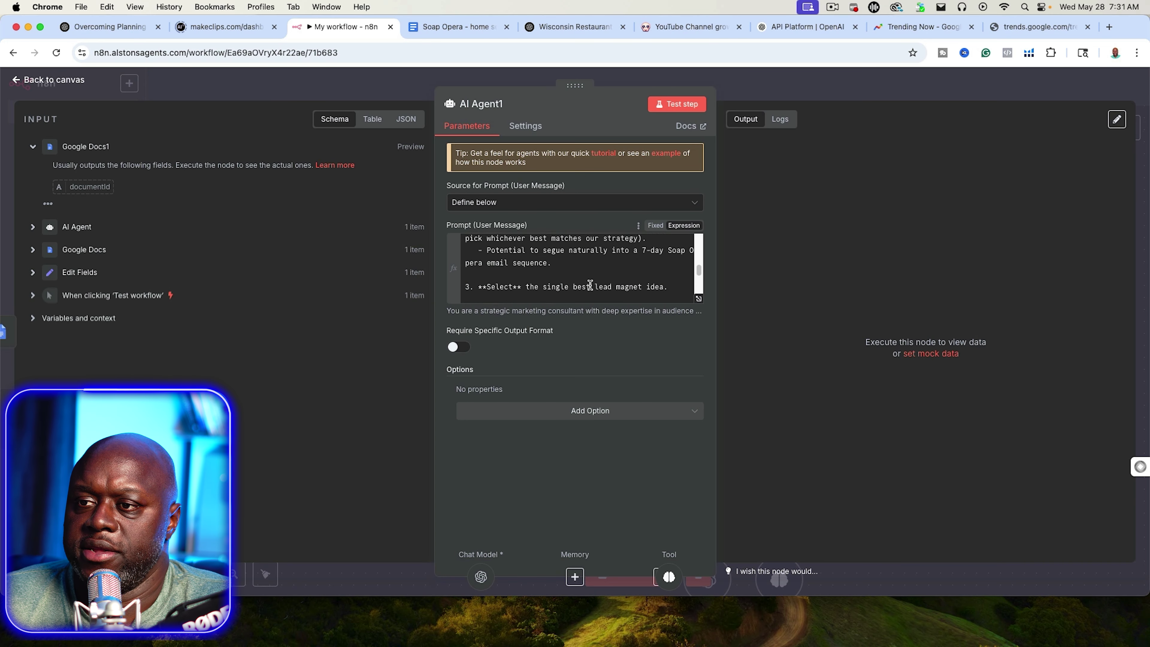
{"action": "left_click", "coordinate": [677, 103]}
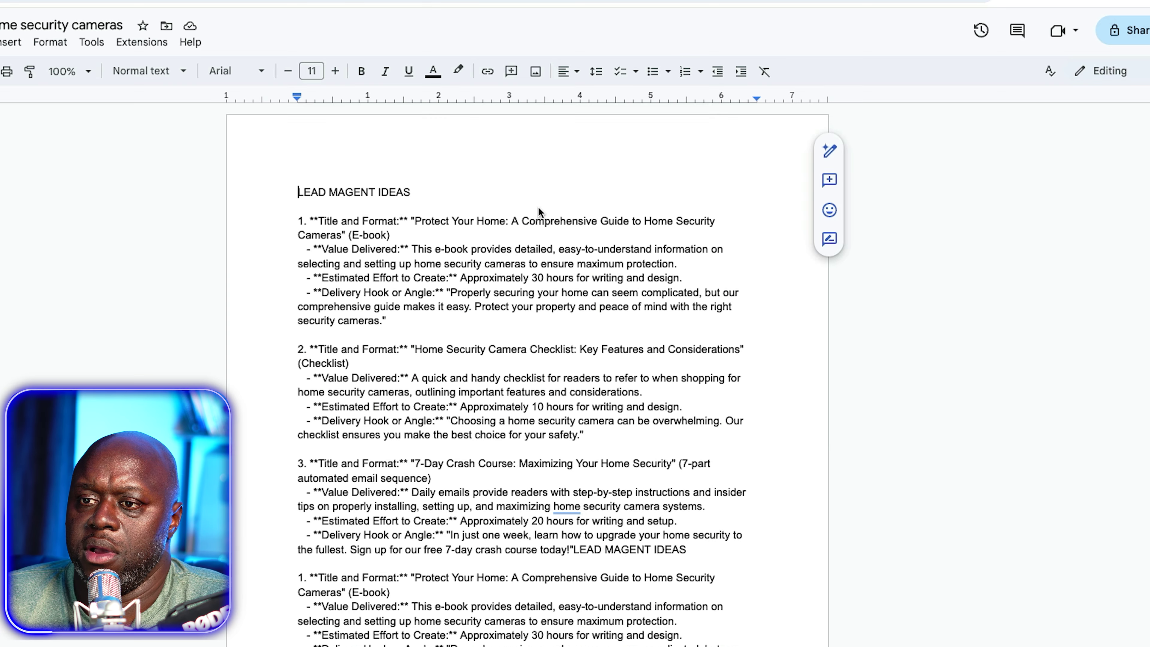
Step: Review the lead magnet ideas in the Google Doc and AI Agent1's full prompt expression, closing the node when done
{"action": "scroll", "coordinate": [561, 317], "scroll_direction": "down", "scroll_amount": 3}
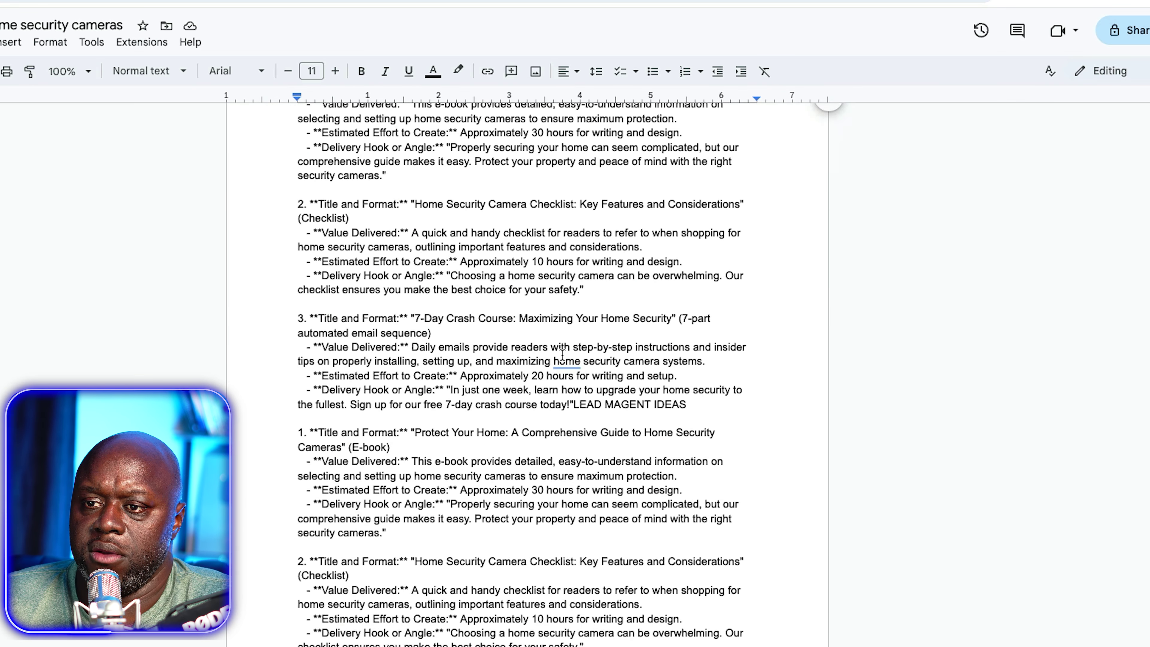
{"action": "scroll", "coordinate": [562, 355], "scroll_direction": "down", "scroll_amount": 2}
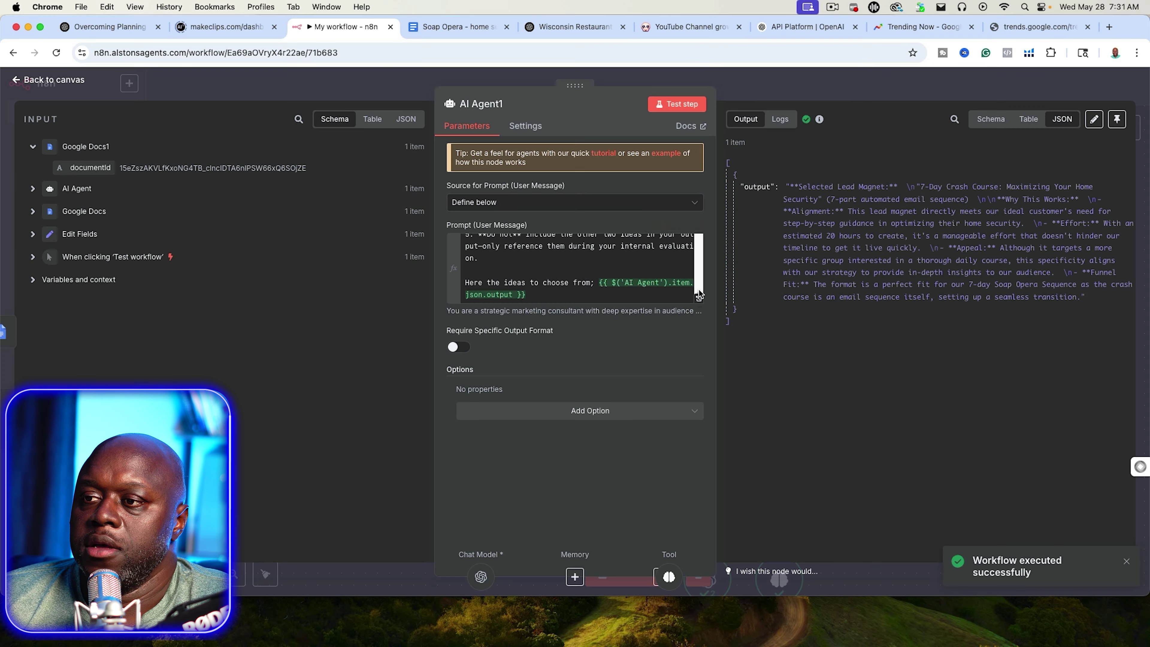
{"action": "left_click", "coordinate": [698, 295]}
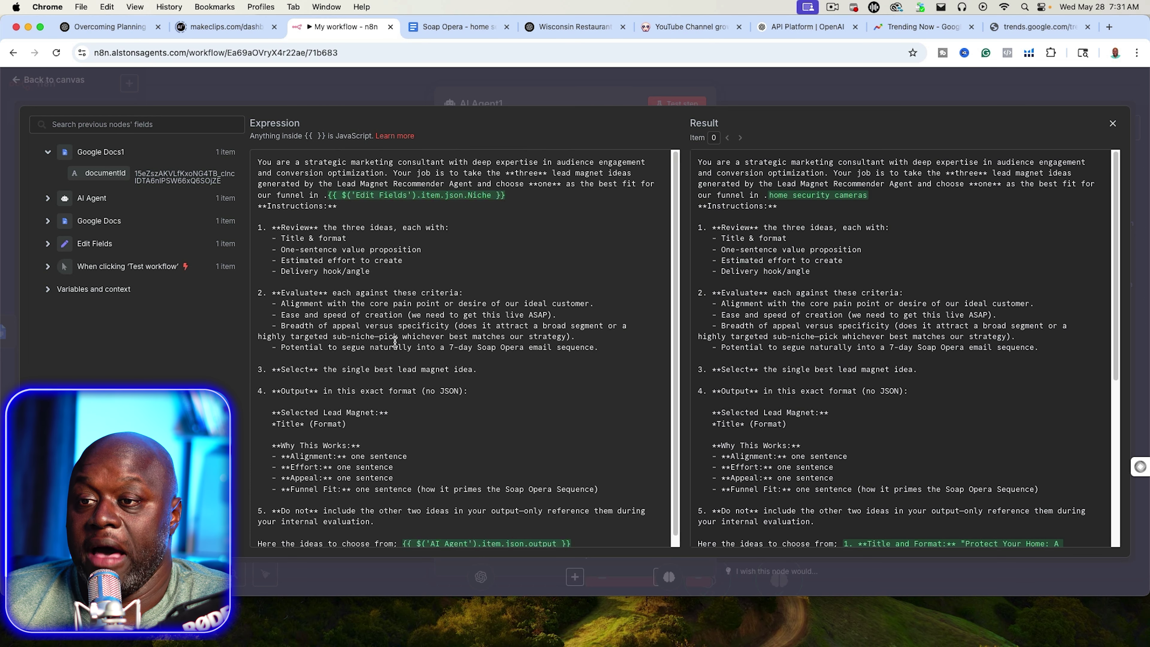
{"action": "scroll", "coordinate": [394, 342], "scroll_direction": "down", "scroll_amount": 1}
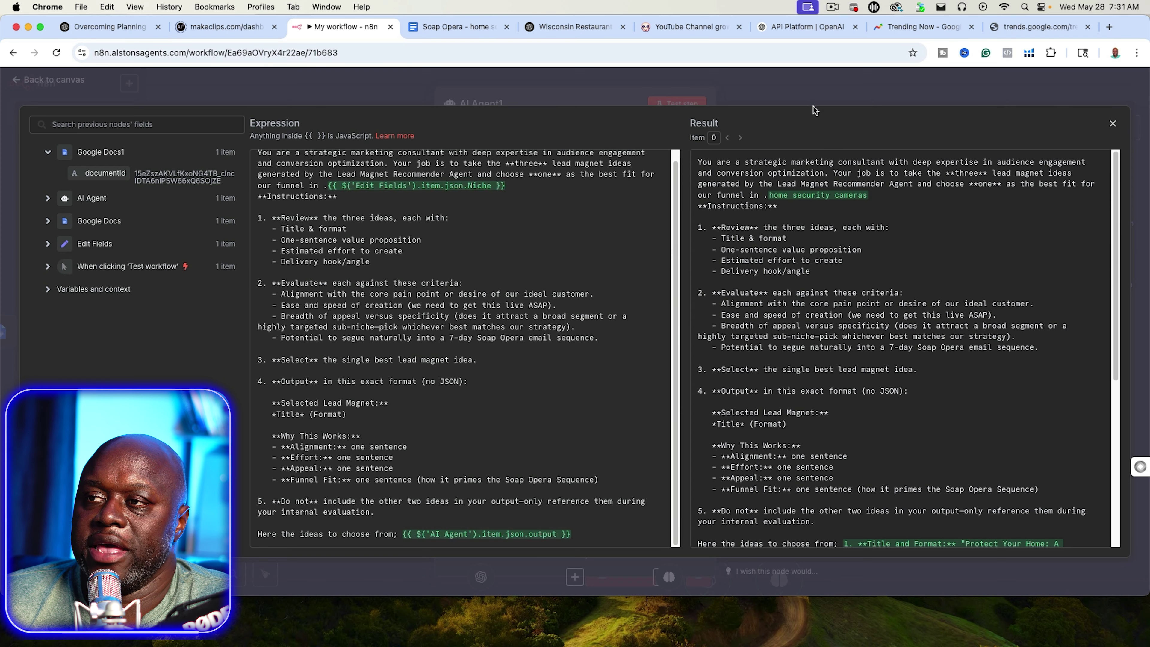
{"action": "left_click", "coordinate": [814, 97]}
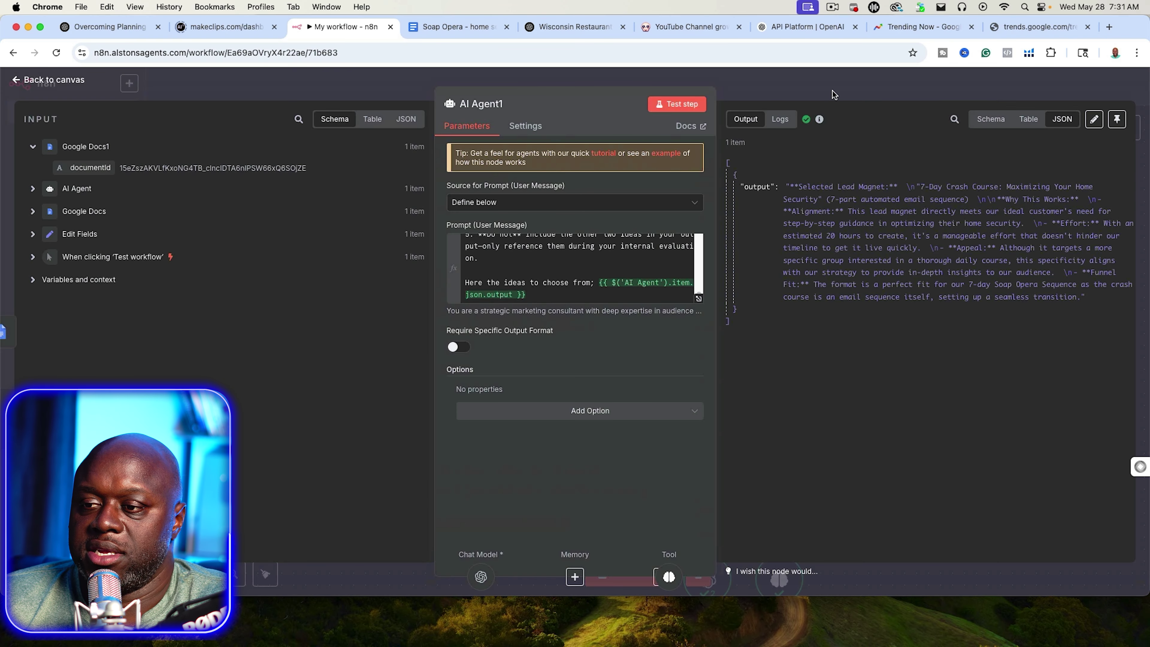
{"action": "left_click", "coordinate": [852, 89]}
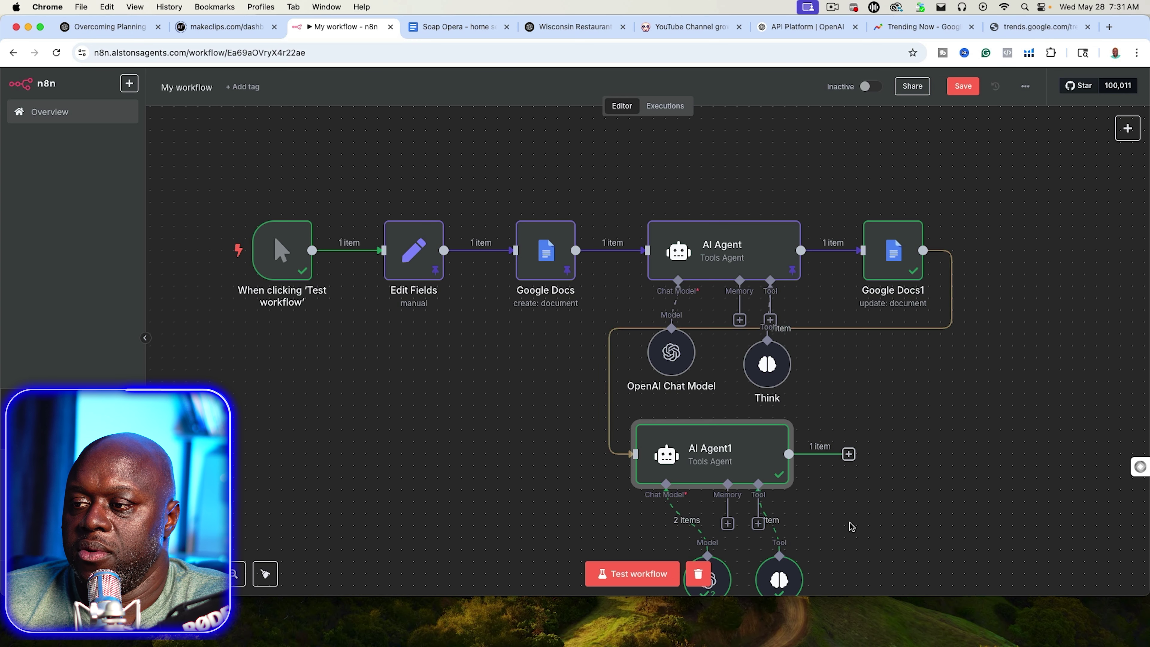
Step: Add a Google Docs document update node after AI Agent1 and set its document ID to the documentId from Google Docs1
{"action": "left_click", "coordinate": [848, 454]}
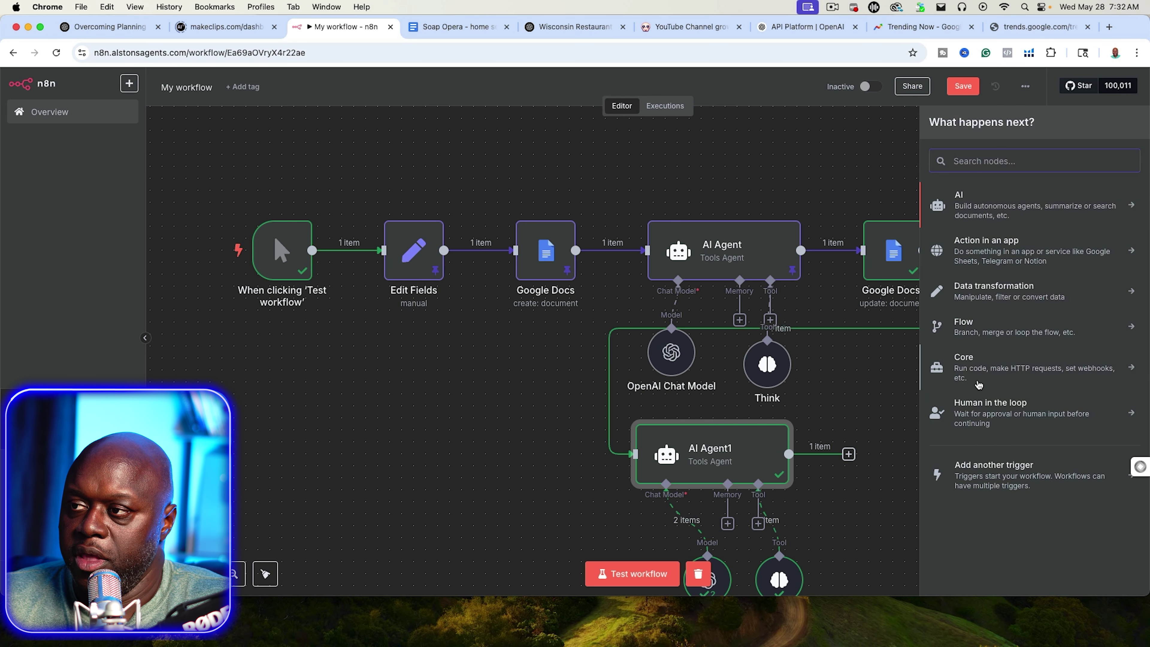
{"action": "type", "text": "google d"}
{"action": "key", "text": "Return"}
{"action": "left_click", "coordinate": [979, 267]}
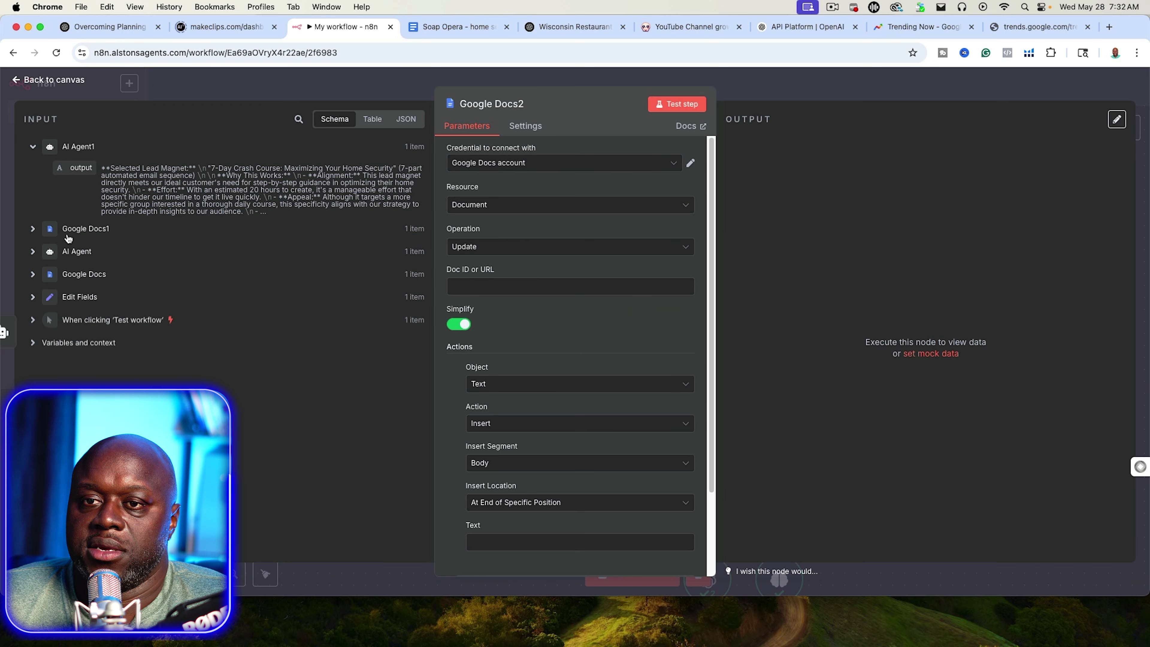
{"action": "left_click", "coordinate": [32, 229]}
{"action": "left_click_drag", "start_coordinate": [84, 250], "coordinate": [498, 286]}
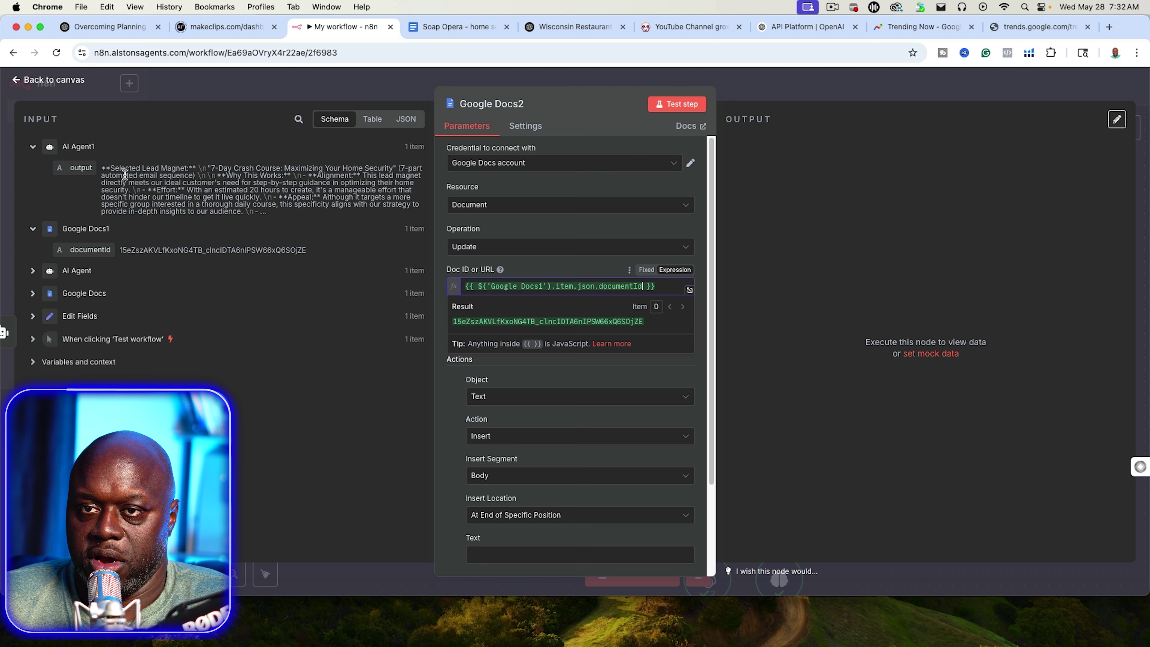
Step: Set the text to insert to AI Agent1's output, preceded by blank lines and the heading LEAD MAGNET IDEA
{"action": "left_click_drag", "start_coordinate": [81, 168], "coordinate": [525, 554]}
{"action": "left_click", "coordinate": [689, 558]}
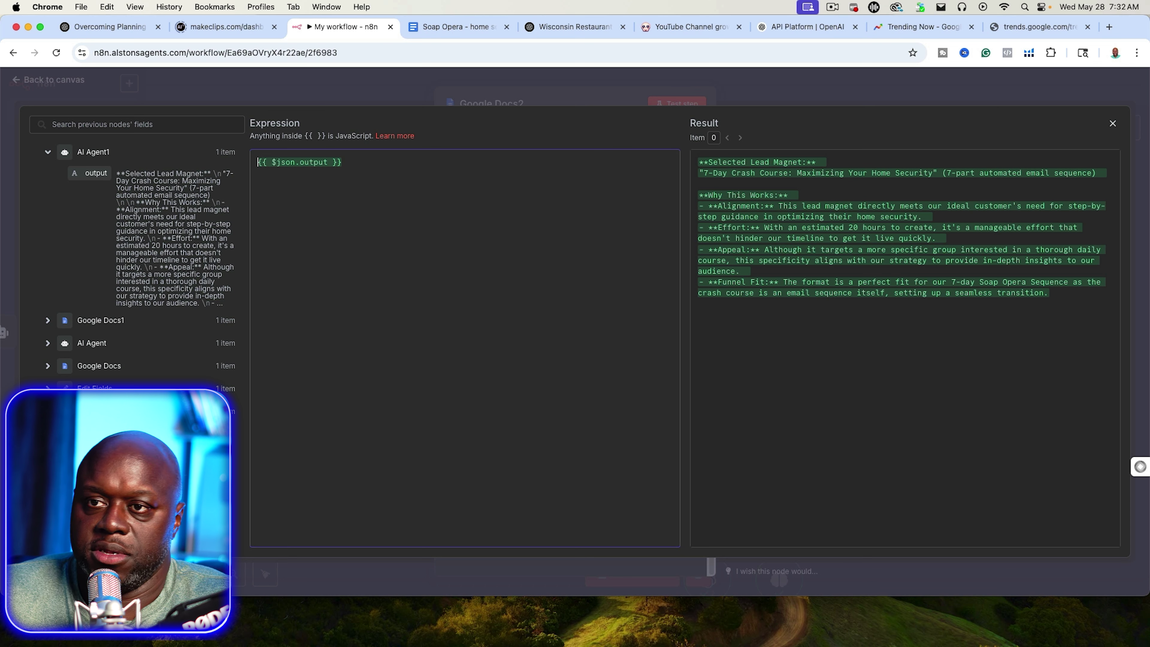
{"action": "key", "text": "Return"}
{"action": "key", "text": "Return"}
{"action": "key", "text": "Return"}
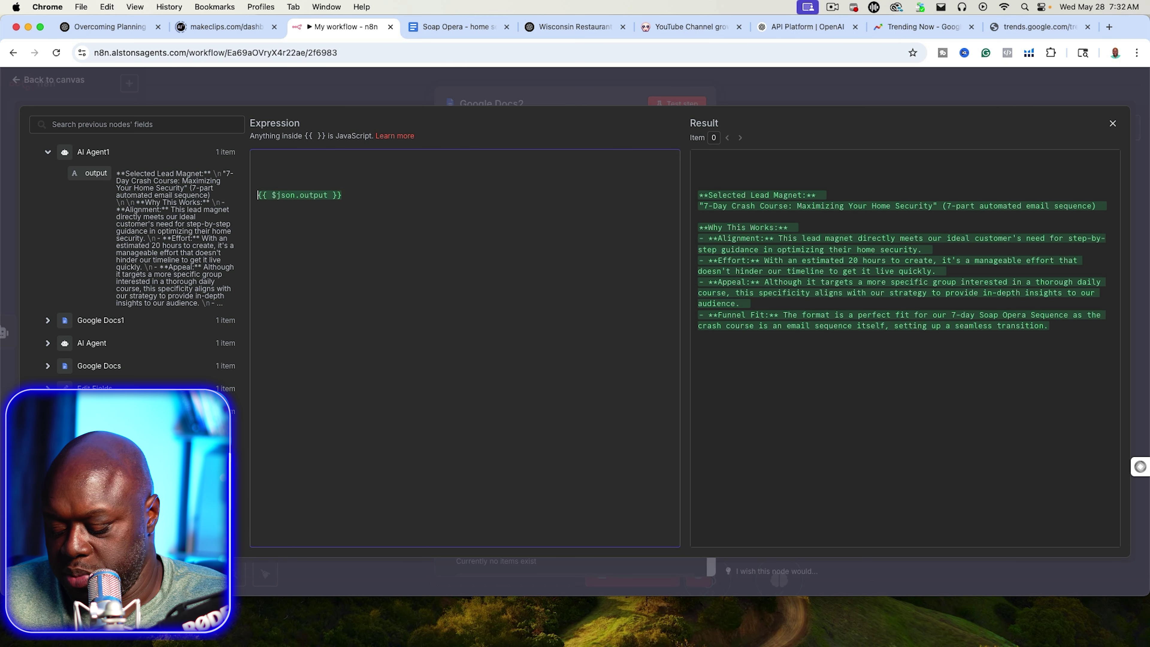
{"action": "type", "text": "LEAD MAGNET I"}
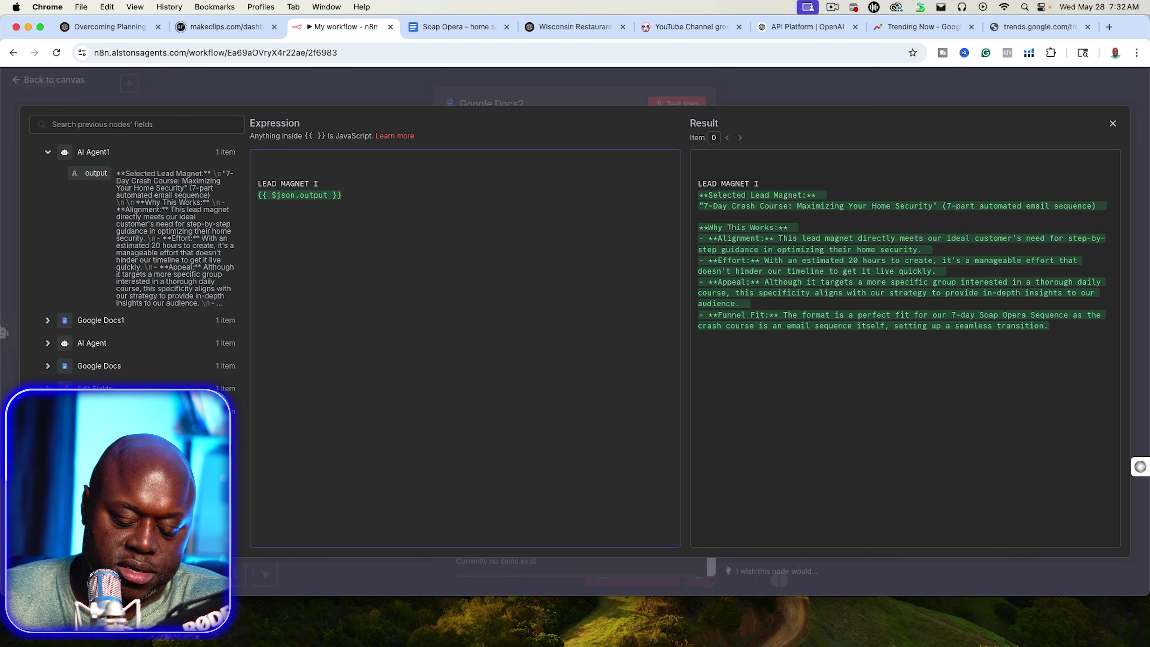
{"action": "left_click", "coordinate": [775, 87]}
Step: Test the Google Docs2 node, check the inserted text in the Soap Opera - home security cameras document, and return to the workflow canvas
{"action": "left_click", "coordinate": [688, 107]}
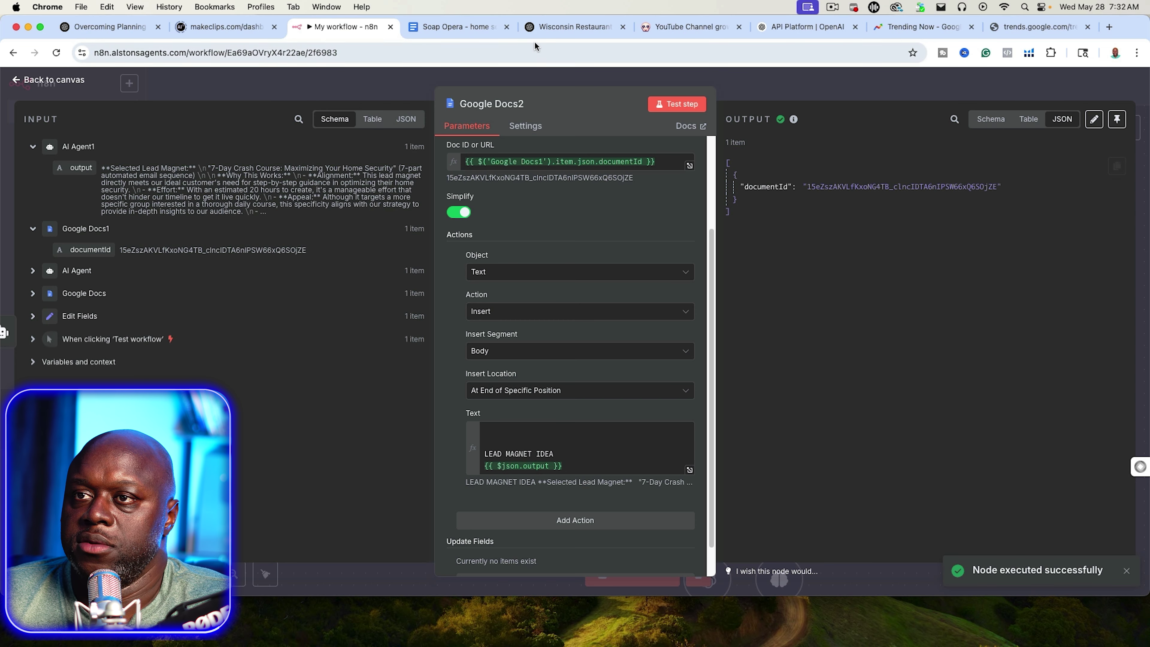
{"action": "left_click", "coordinate": [457, 26]}
{"action": "scroll", "coordinate": [515, 270], "scroll_direction": "down", "scroll_amount": 5}
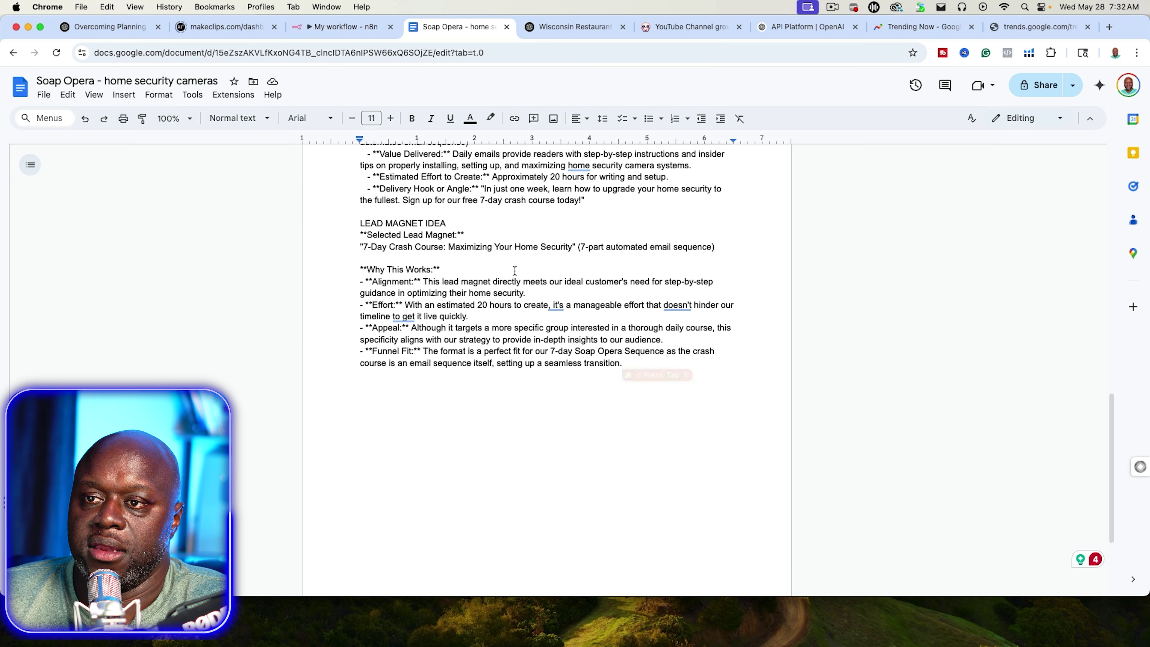
{"action": "left_click_drag", "start_coordinate": [353, 233], "coordinate": [662, 364]}
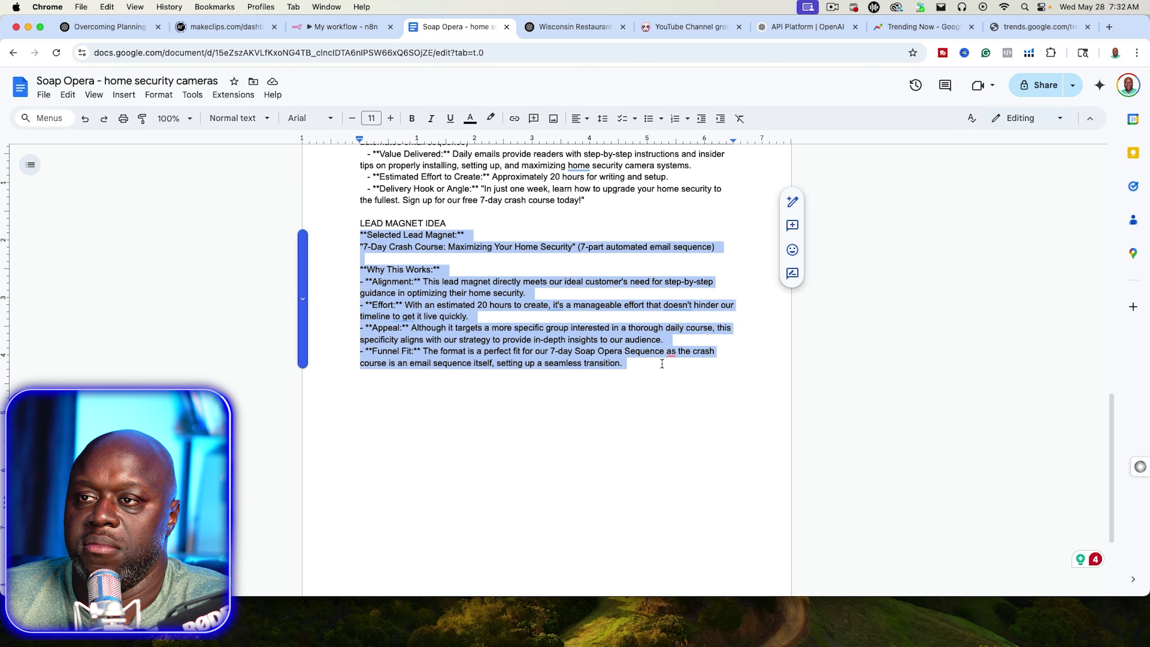
{"action": "left_click", "coordinate": [310, 23]}
{"action": "left_click", "coordinate": [777, 92]}
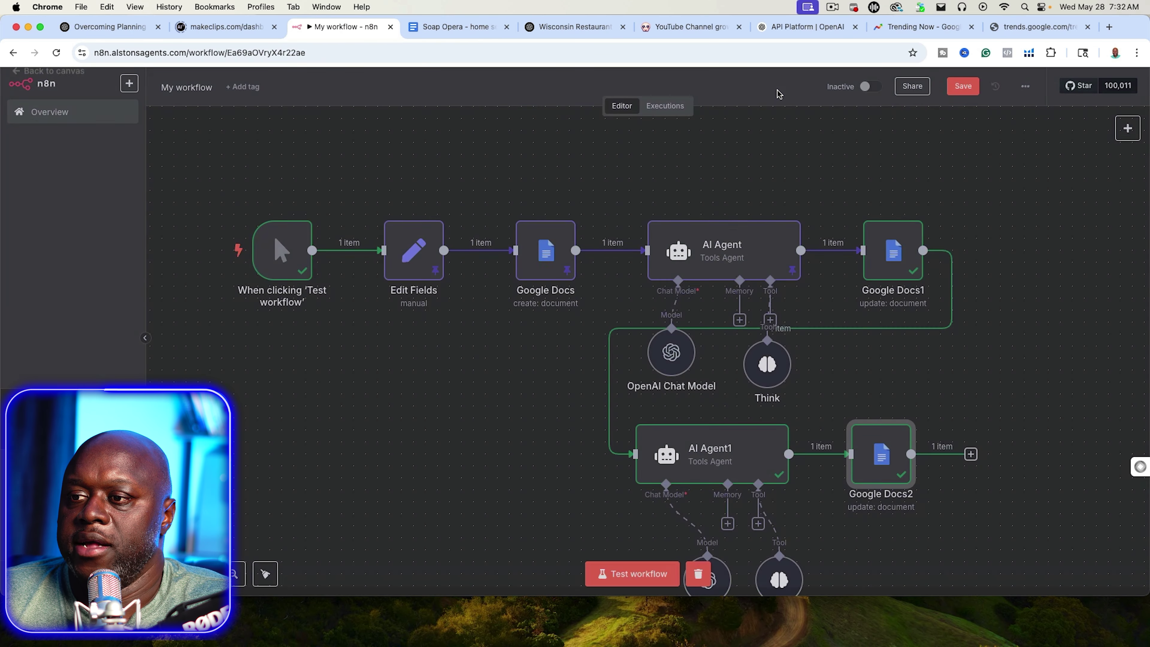
Step: Pin AI Agent1's output data and line up its OpenAI Chat Model1 and Think1 nodes beneath it
{"action": "left_click", "coordinate": [741, 456]}
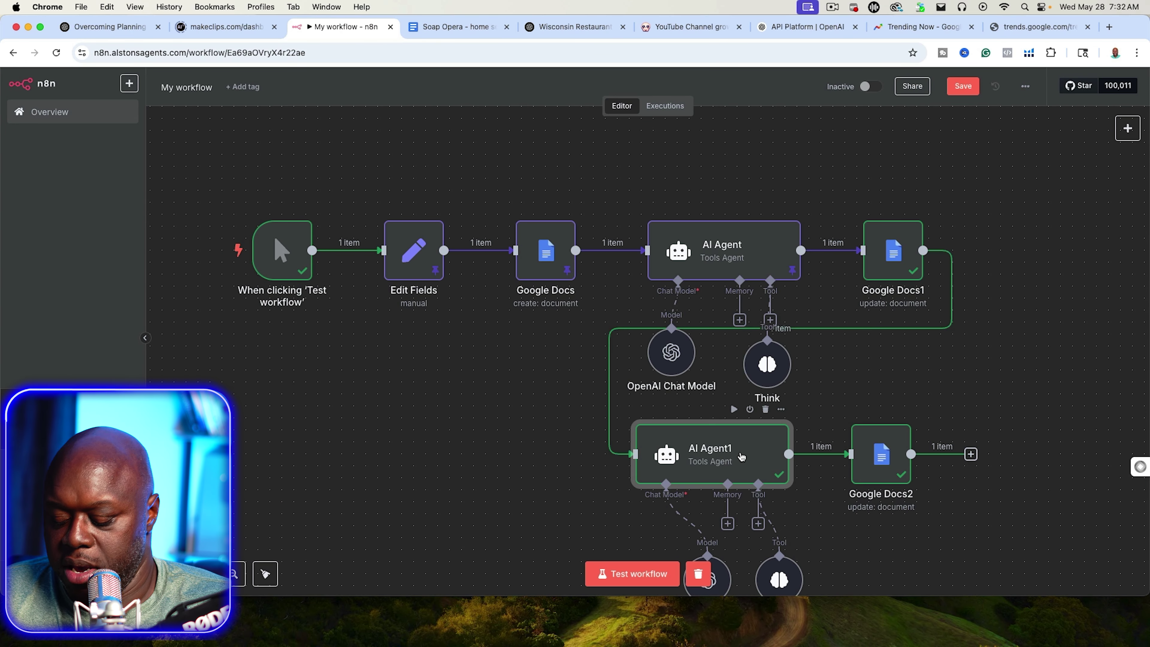
{"action": "scroll", "coordinate": [1017, 490], "scroll_direction": "down", "scroll_amount": 3}
{"action": "left_click_drag", "start_coordinate": [710, 480], "coordinate": [675, 469]}
{"action": "left_click_drag", "start_coordinate": [780, 478], "coordinate": [769, 466]}
Step: Duplicate the AI Agent1 node and place the copy below its chat model and Think nodes
{"action": "left_click", "coordinate": [729, 345]}
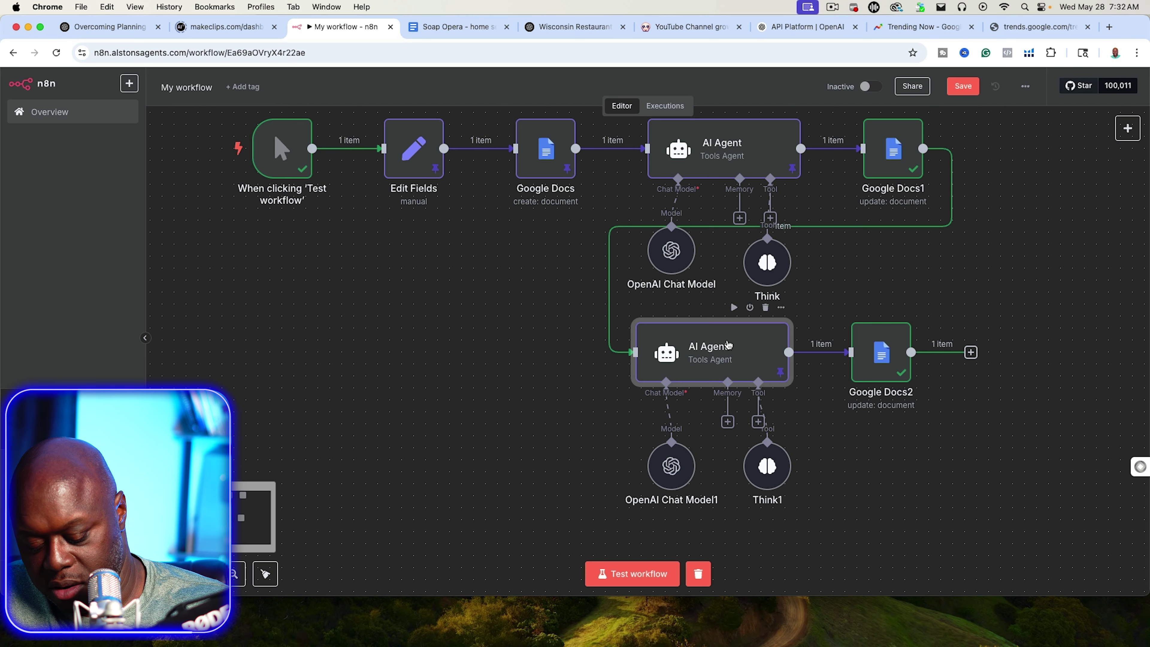
{"action": "key", "text": "super+d"}
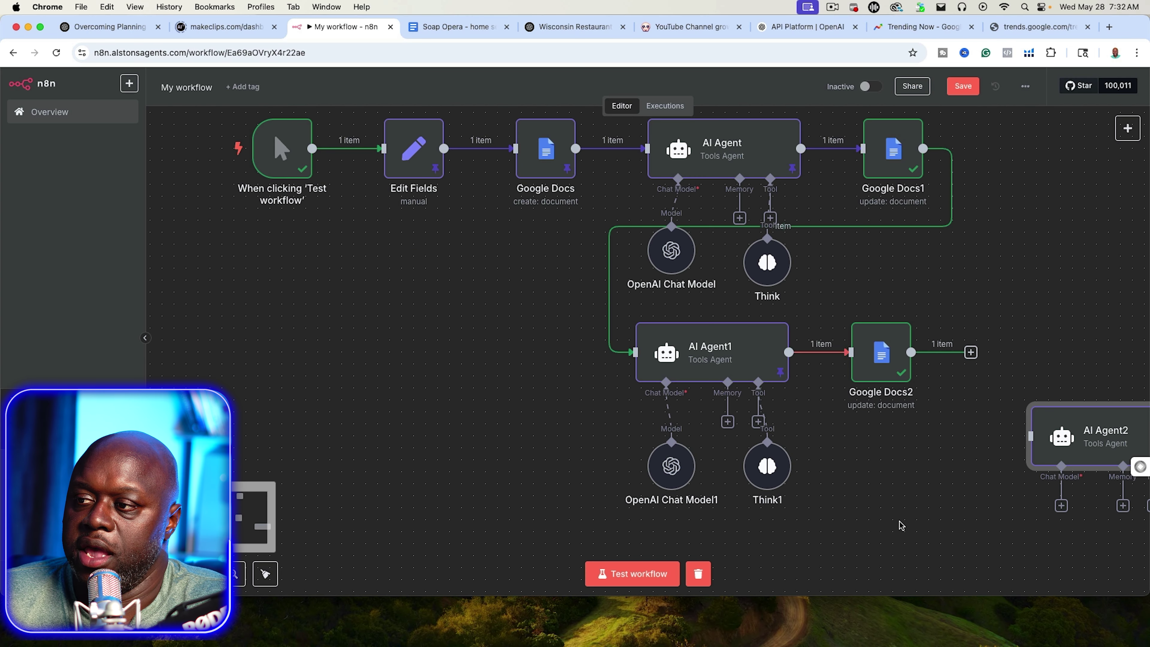
{"action": "scroll", "coordinate": [901, 525], "scroll_direction": "down", "scroll_amount": 4}
{"action": "scroll", "coordinate": [1002, 453], "scroll_direction": "up", "scroll_amount": 1}
{"action": "left_click_drag", "start_coordinate": [1101, 340], "coordinate": [693, 460]}
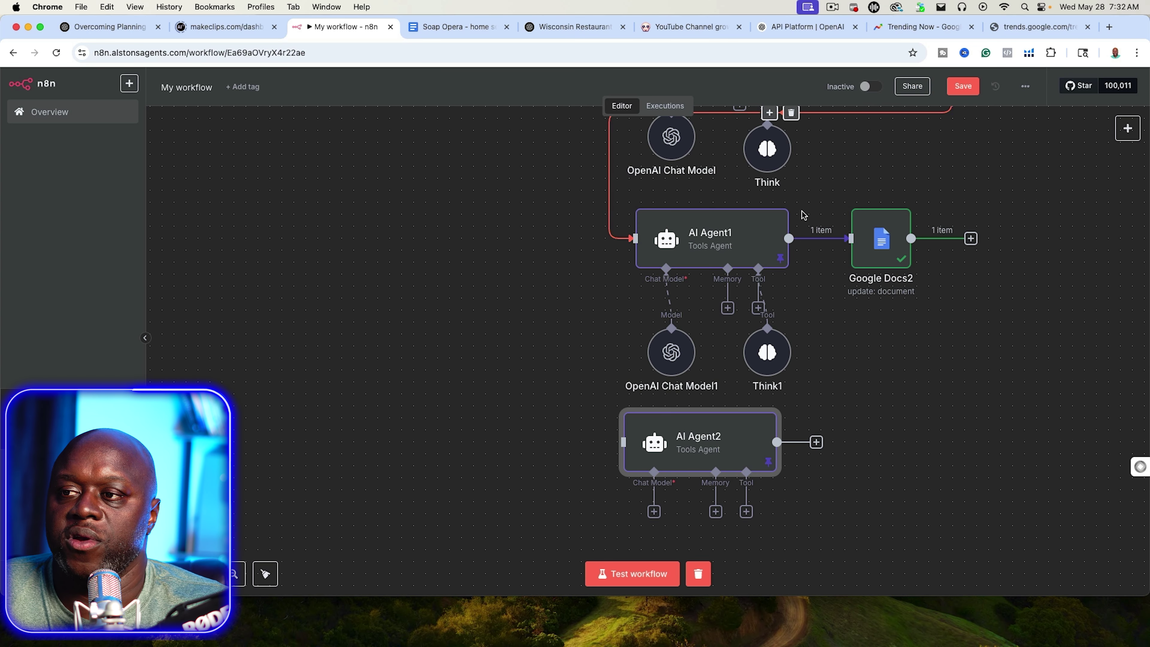
Step: Rename the AI Agent1 node to Selected Lead Magnet
{"action": "scroll", "coordinate": [704, 298], "scroll_direction": "up", "scroll_amount": 1}
{"action": "scroll", "coordinate": [705, 297], "scroll_direction": "up", "scroll_amount": 3}
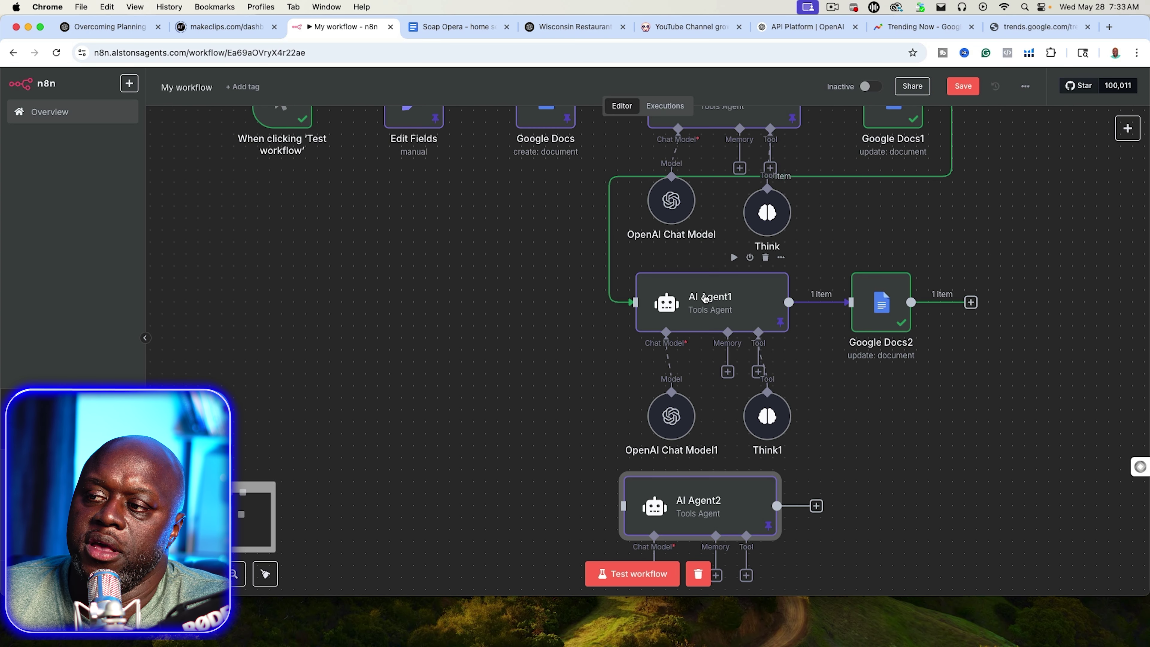
{"action": "right_click", "coordinate": [704, 380]}
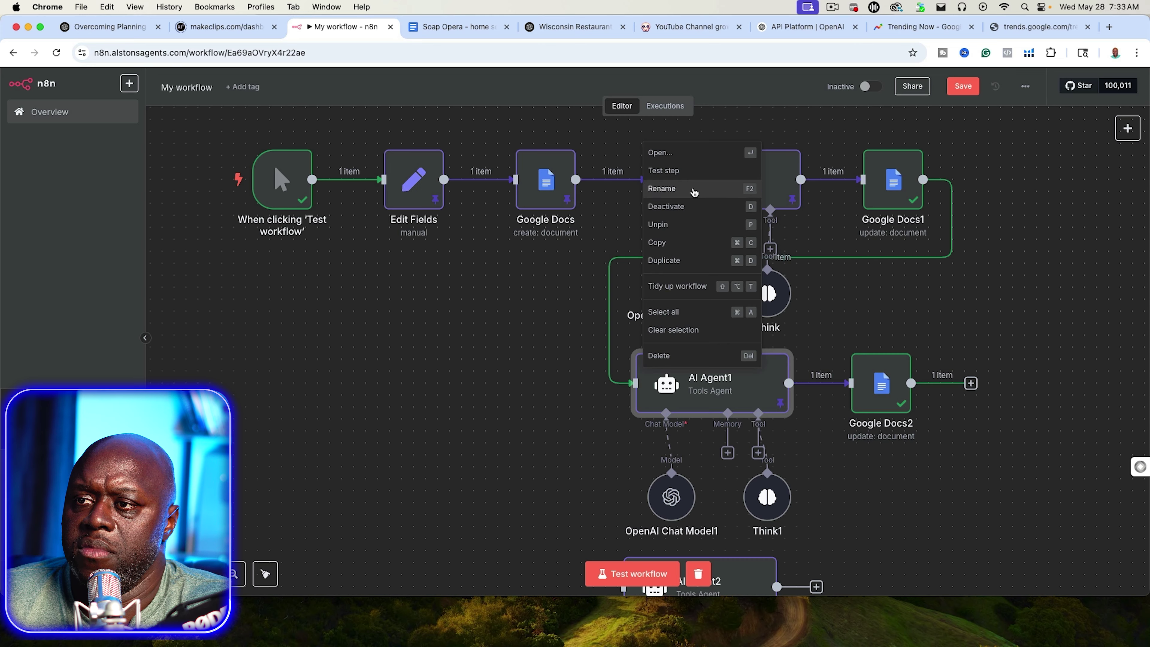
{"action": "left_click", "coordinate": [696, 188]}
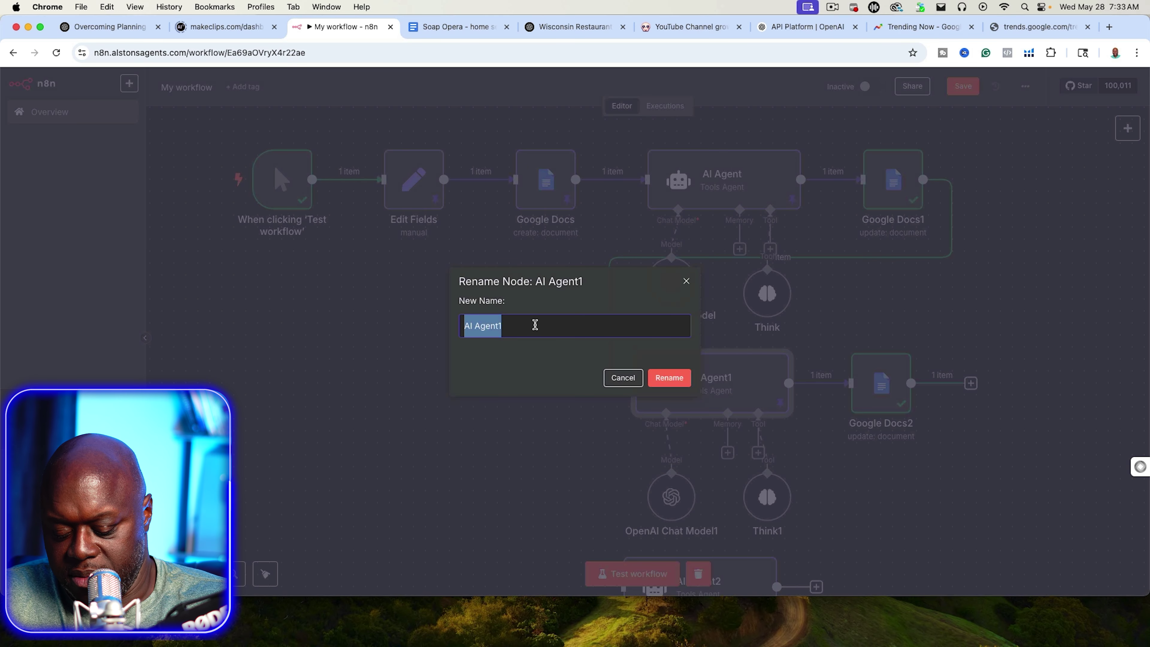
{"action": "type", "text": "Selected Lead Magnet"}
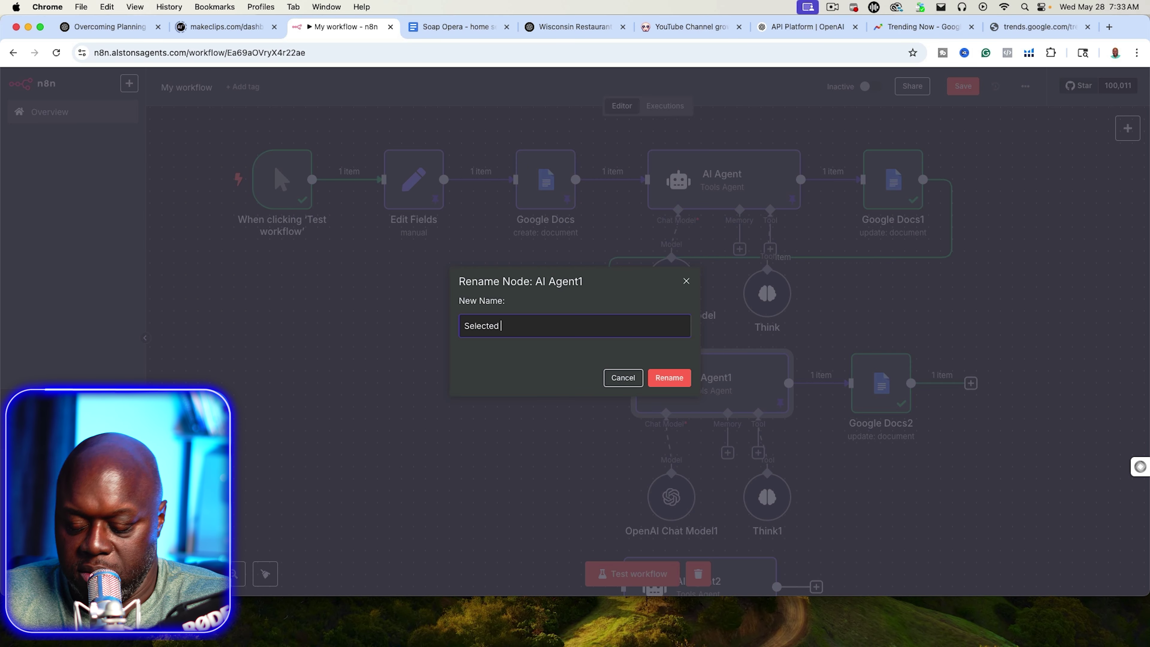
{"action": "left_click", "coordinate": [682, 384]}
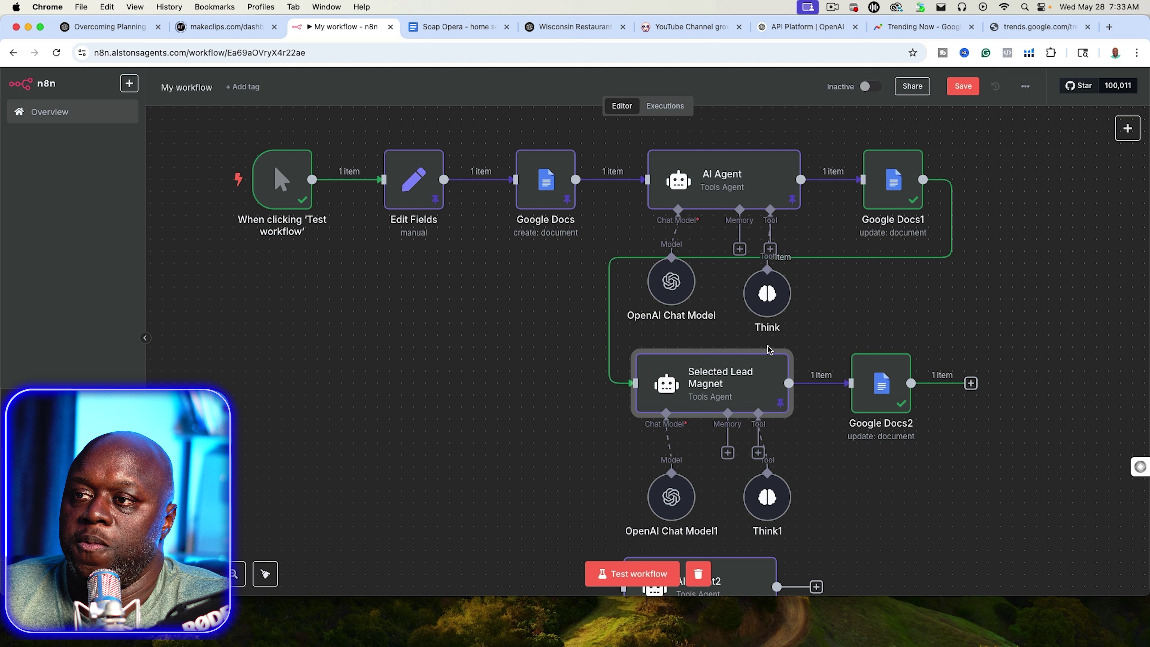
Step: Rename the first AI Agent node to Lead magnet ideas
{"action": "right_click", "coordinate": [731, 185]}
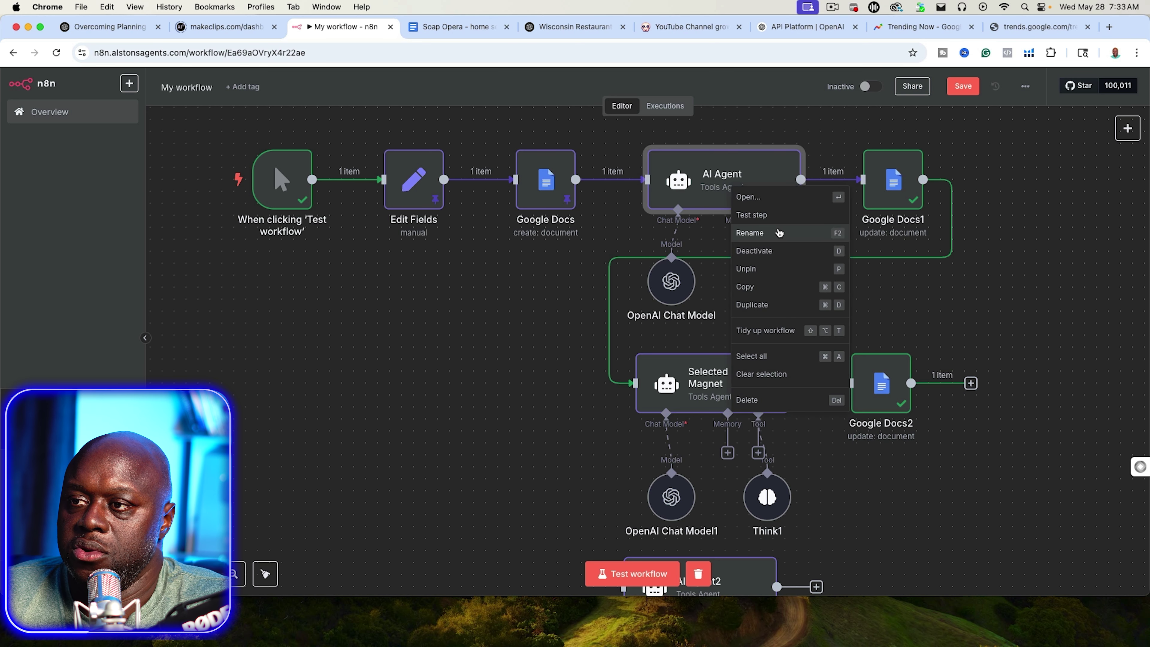
{"action": "left_click", "coordinate": [778, 233]}
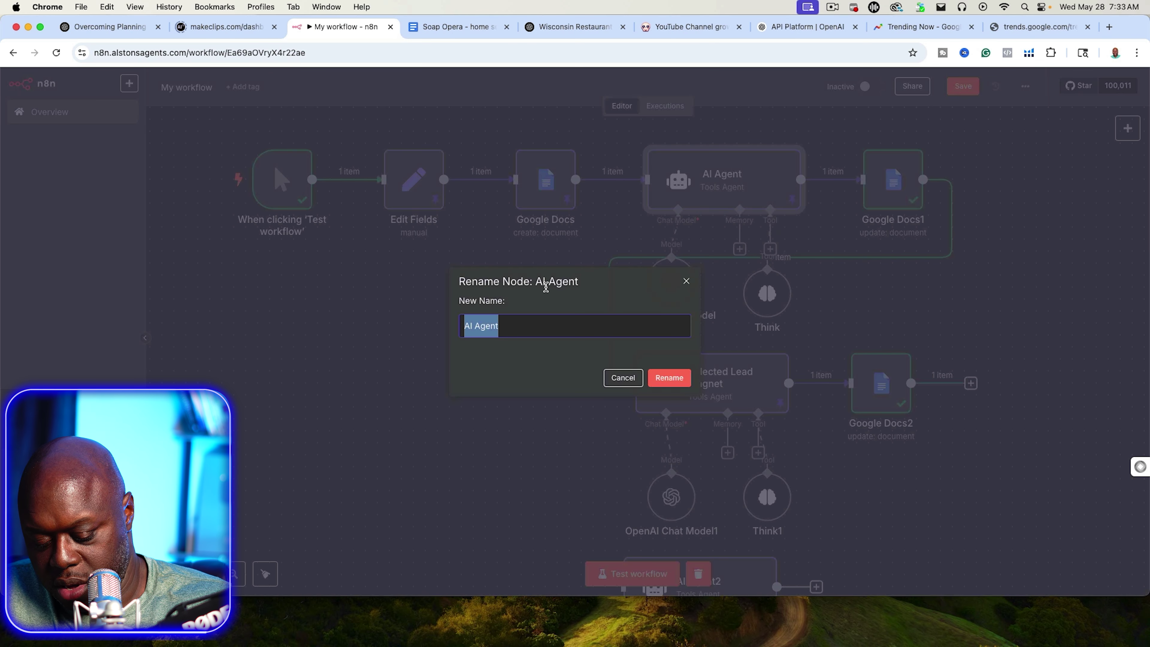
{"action": "type", "text": "Lead magnet ideas"}
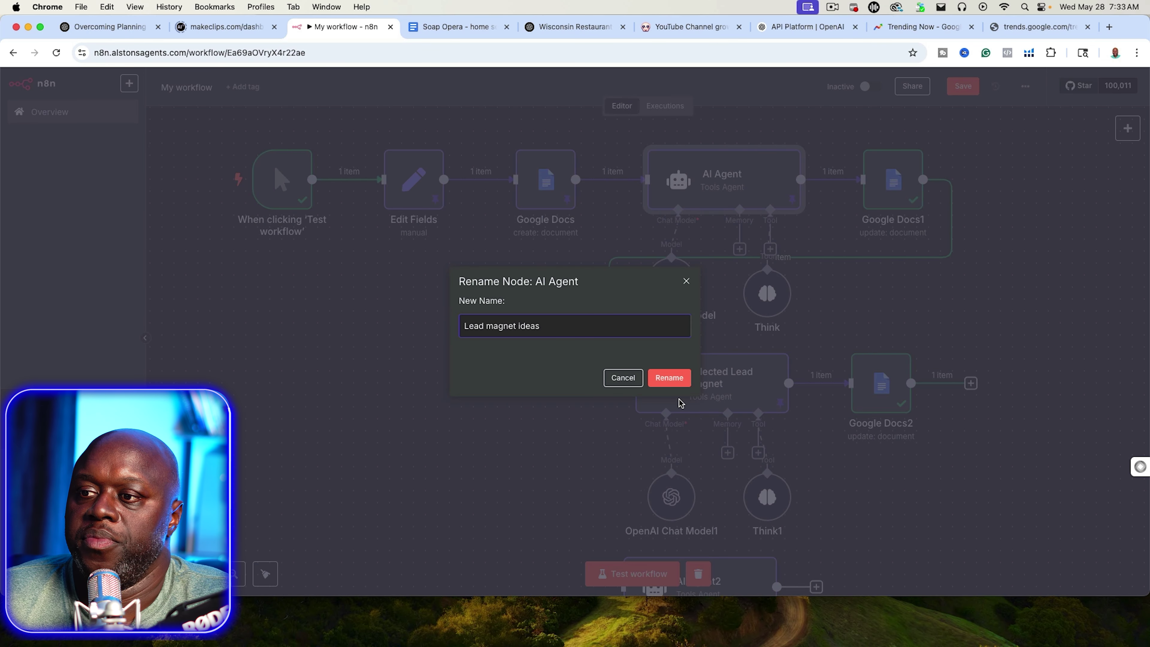
{"action": "key", "text": "Return"}
Step: Shift the AI Agent2 node slightly and connect Google Docs2's output to its input
{"action": "scroll", "coordinate": [608, 431], "scroll_direction": "down", "scroll_amount": 3}
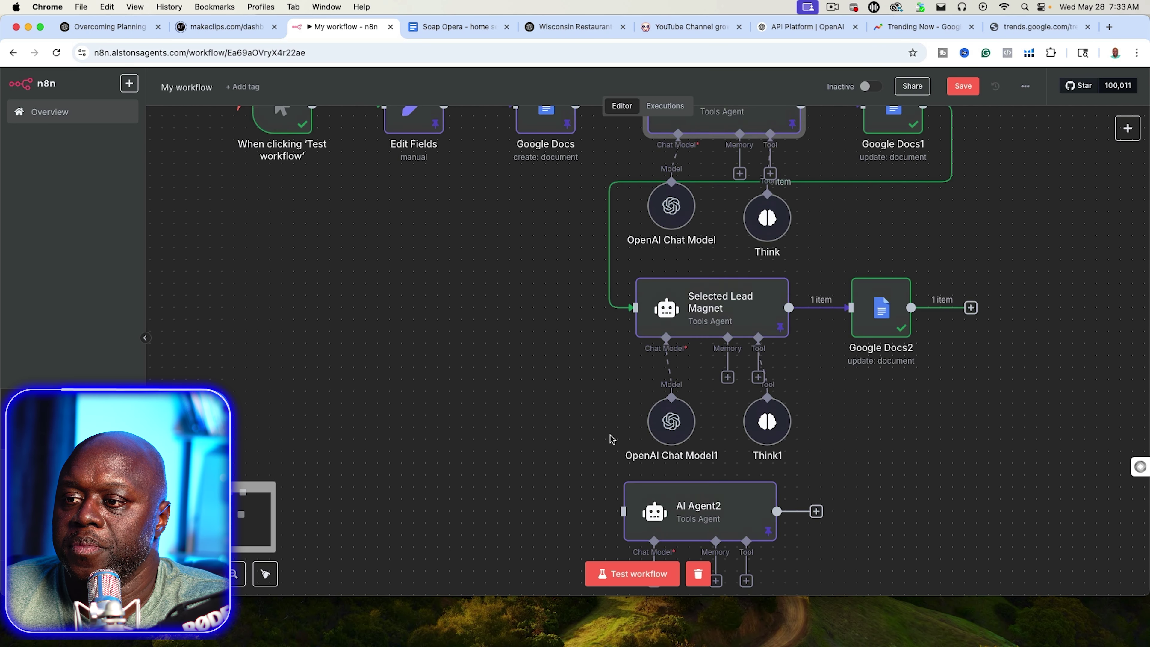
{"action": "left_click_drag", "start_coordinate": [706, 521], "coordinate": [682, 520]}
{"action": "left_click_drag", "start_coordinate": [910, 308], "coordinate": [598, 511]}
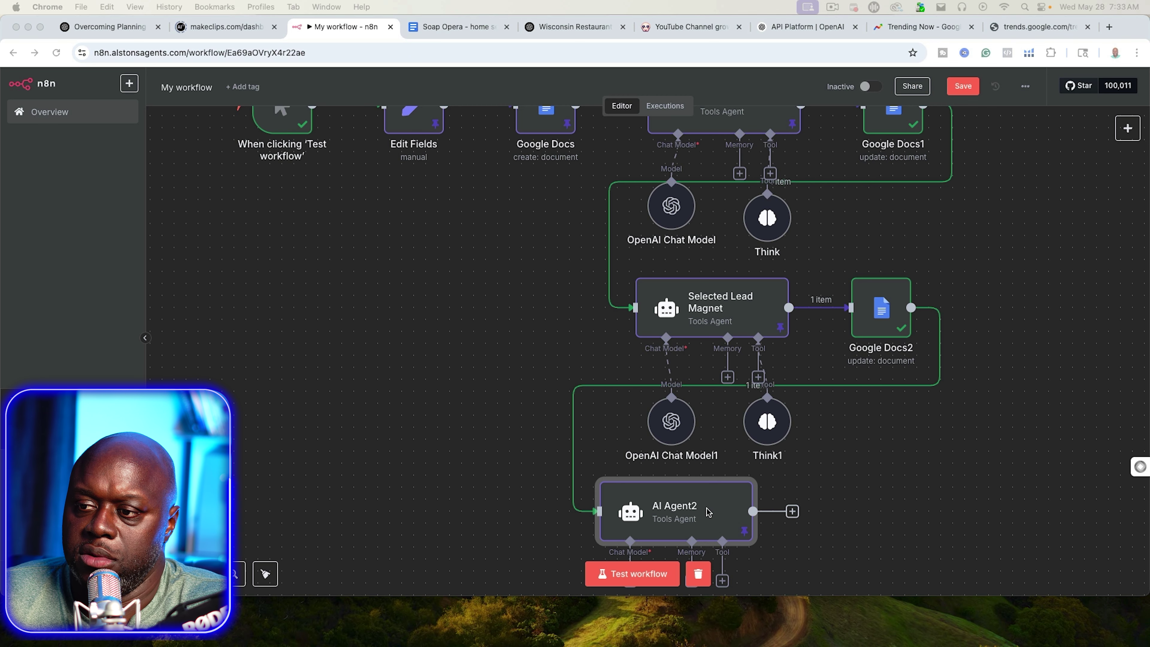
Step: Rename the AI Agent2 node to Landing page
{"action": "right_click", "coordinate": [638, 282]}
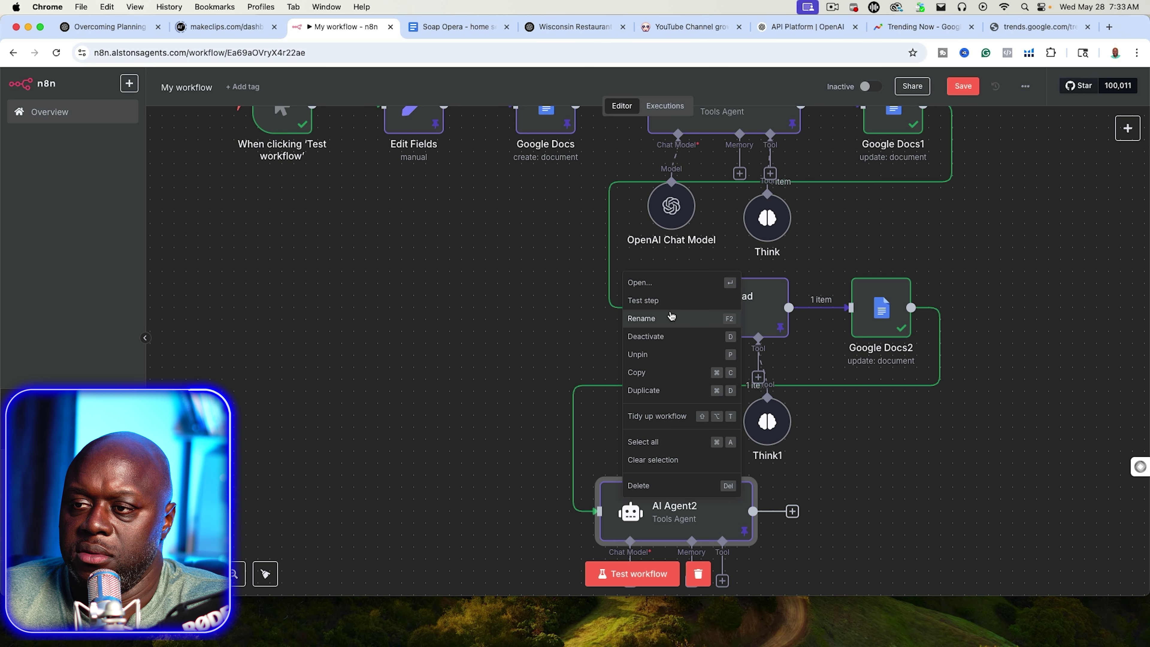
{"action": "left_click", "coordinate": [670, 319]}
{"action": "type", "text": "Landing page"}
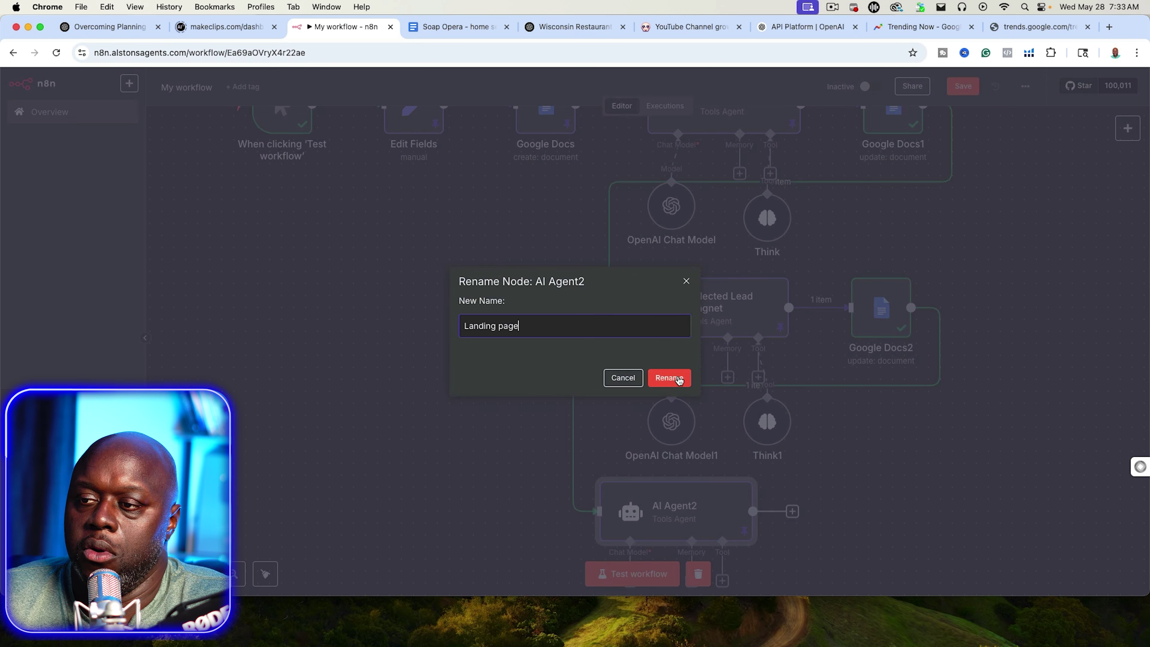
{"action": "left_click", "coordinate": [668, 377]}
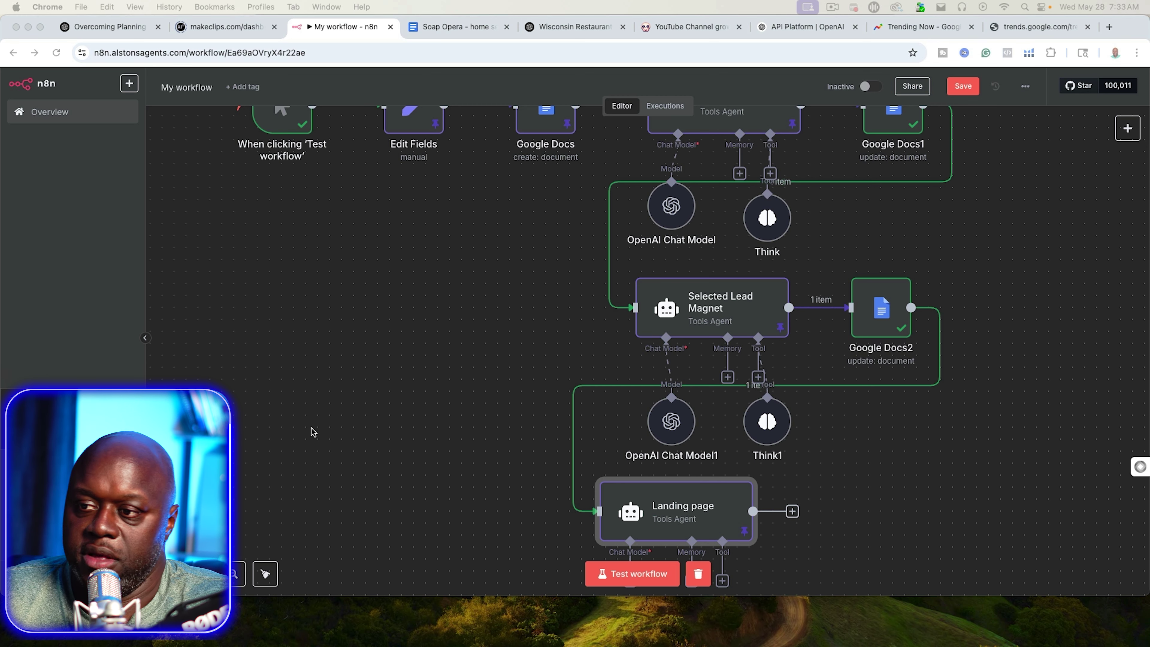
Step: Replace the Landing page prompt with the high-conversion copywriter landing-page framework prompt and delete the Lead Magnet Info reference from its User line
{"action": "scroll", "coordinate": [388, 434], "scroll_direction": "down", "scroll_amount": 3}
{"action": "double_click", "coordinate": [676, 403]}
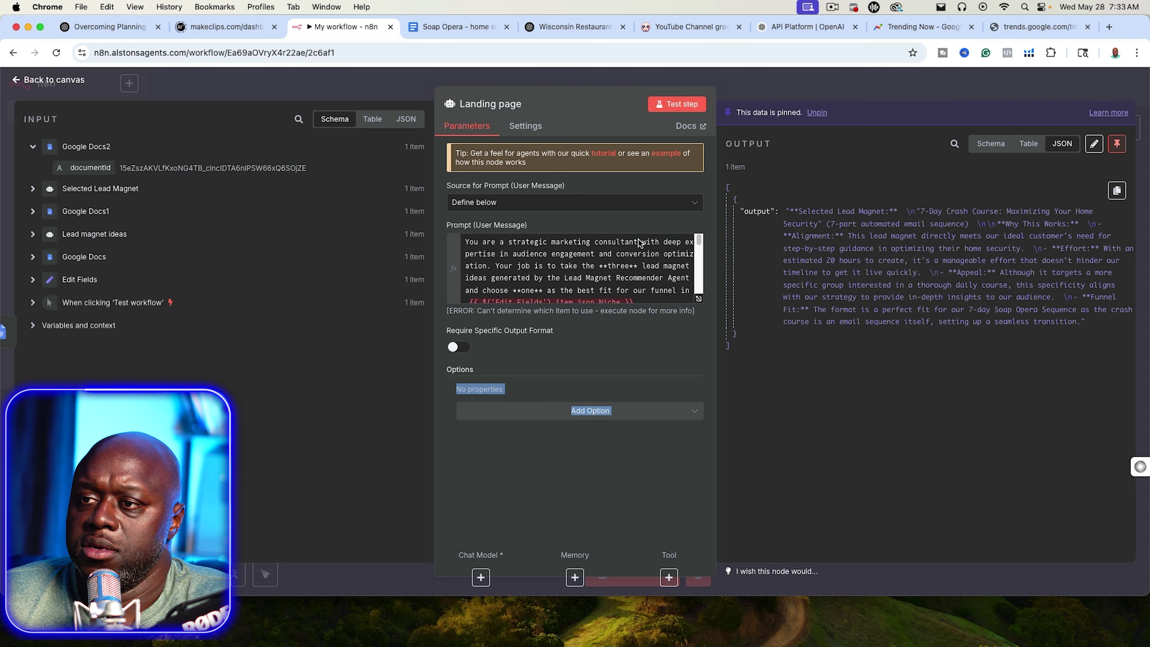
{"action": "left_click", "coordinate": [704, 304]}
{"action": "left_click", "coordinate": [699, 299]}
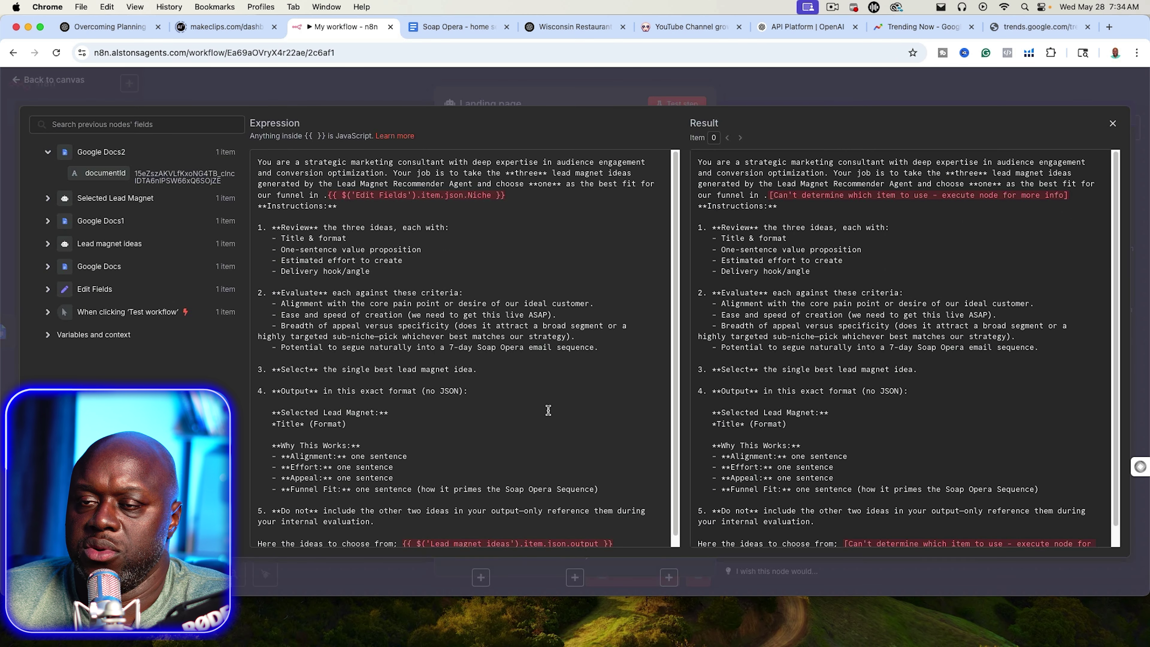
{"action": "left_click_drag", "start_coordinate": [256, 162], "coordinate": [624, 541]}
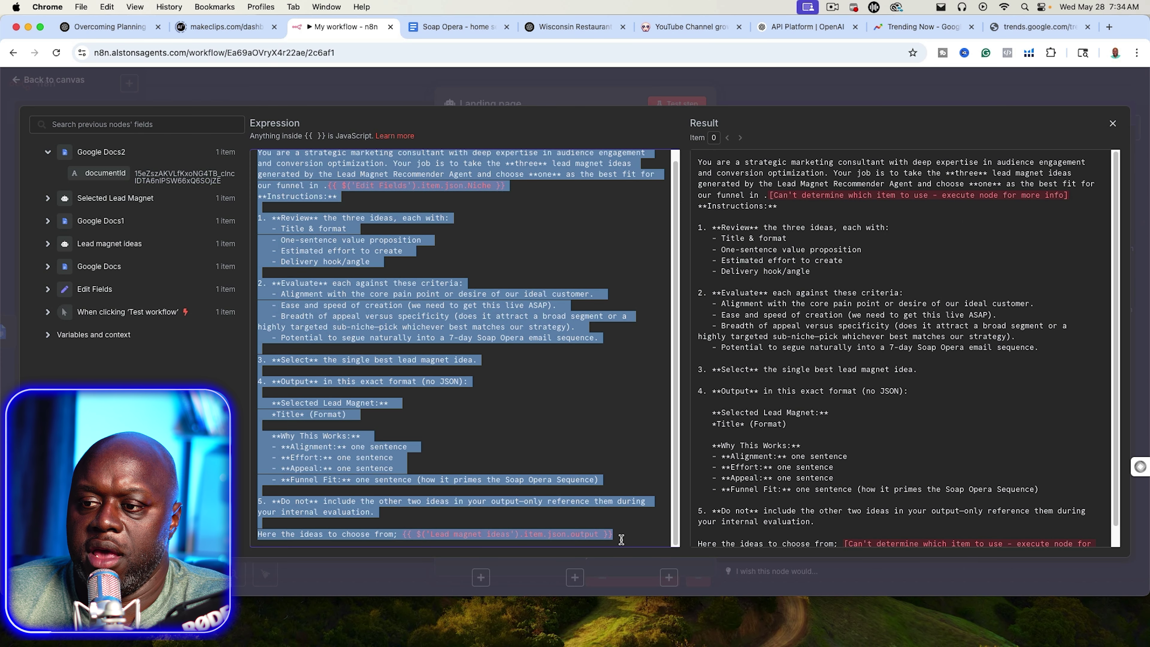
{"action": "type", "text": "System: You are a high-conversion copywriter and landing-page strategist. User: Generate a landing page framework to promote the lead magnet {{ $json['Lead Magnet Info'] }} Provide: A. **Headline** (one bold sentence that hooks). B. **Subheadline** (one sentence that amplifies the promise). C. **3-5 bullet benefits** of downloading the magnet. D. **Primary call-to-action** copy (e.g. \"Get Instant Access\").  Ensure each element is tailored for maximum clarity, urgency, and relevance to our prospects. {{ $json['Lead Magnet Info'] }}"}
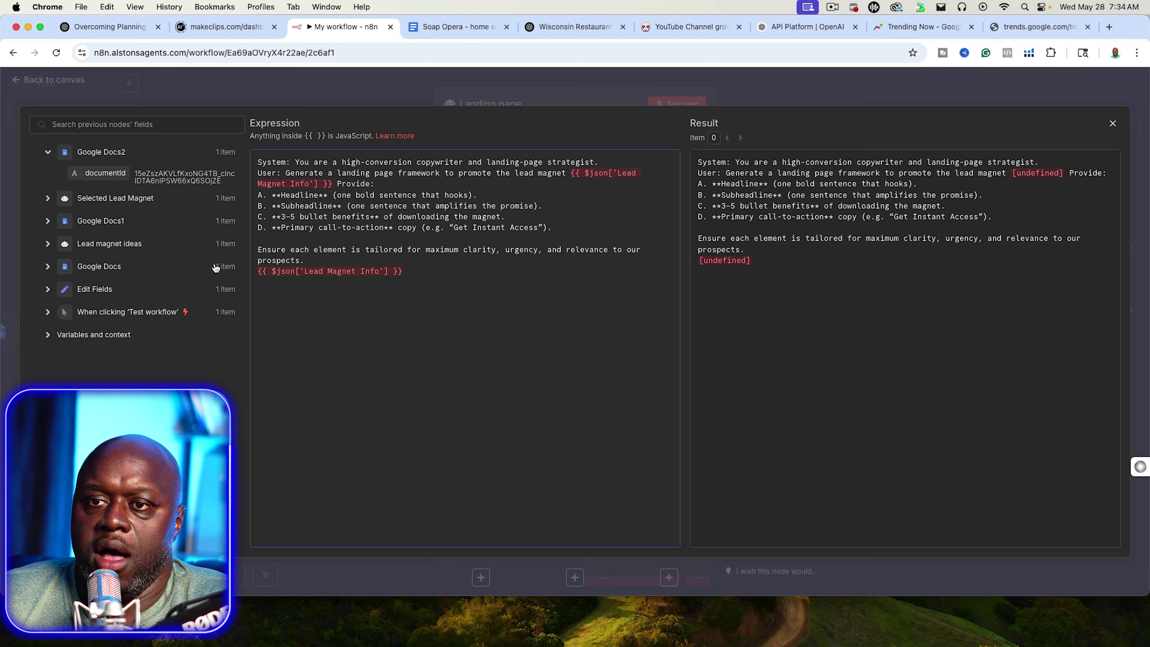
{"action": "left_click_drag", "start_coordinate": [329, 184], "coordinate": [570, 172]}
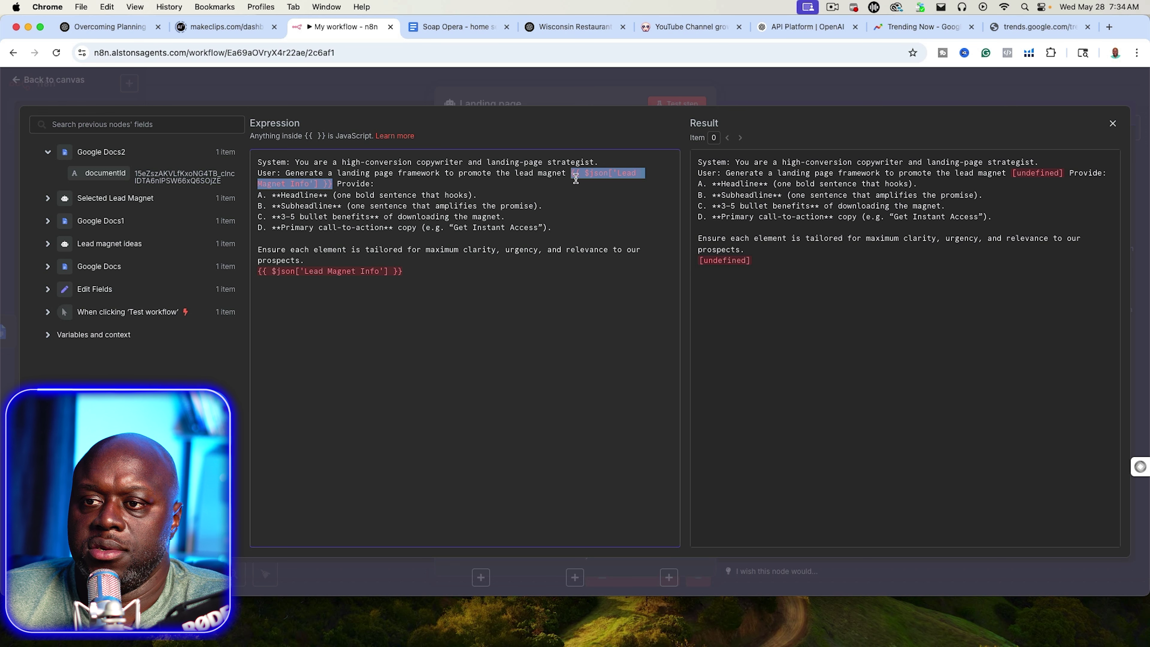
{"action": "key", "text": "BackSpace"}
Step: Try to insert the Selected Lead Magnet output at the end of the prompt's System line, then return to the canvas
{"action": "left_click", "coordinate": [47, 199]}
{"action": "left_click_drag", "start_coordinate": [64, 211], "coordinate": [630, 158]}
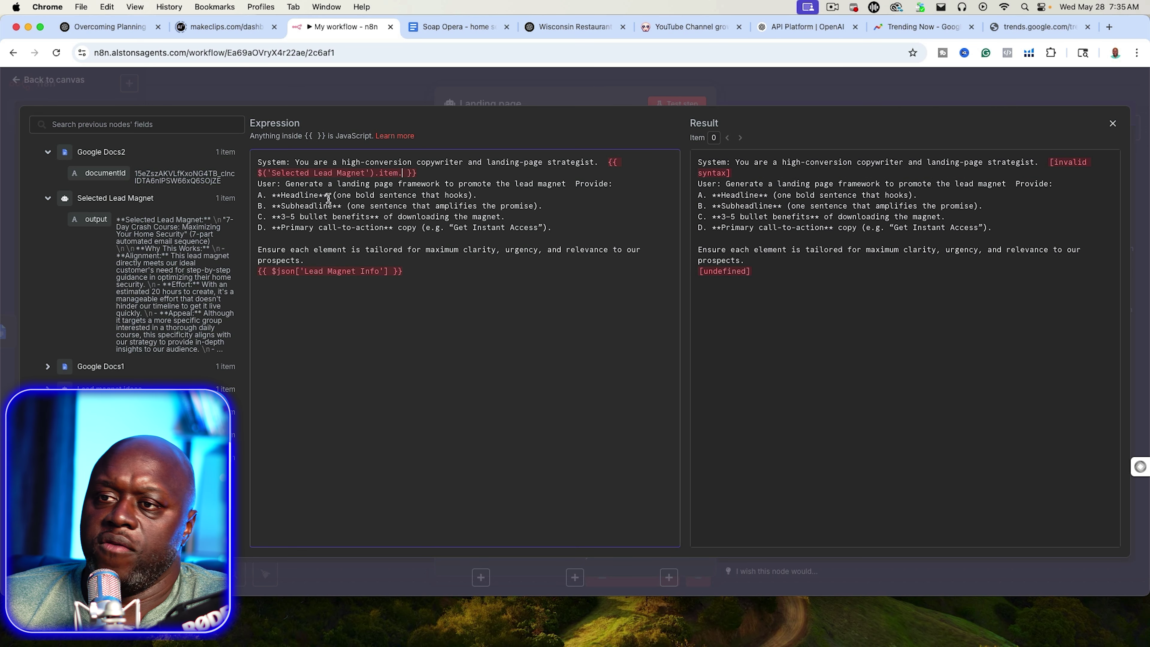
{"action": "left_click", "coordinate": [742, 99]}
{"action": "left_click", "coordinate": [742, 99]}
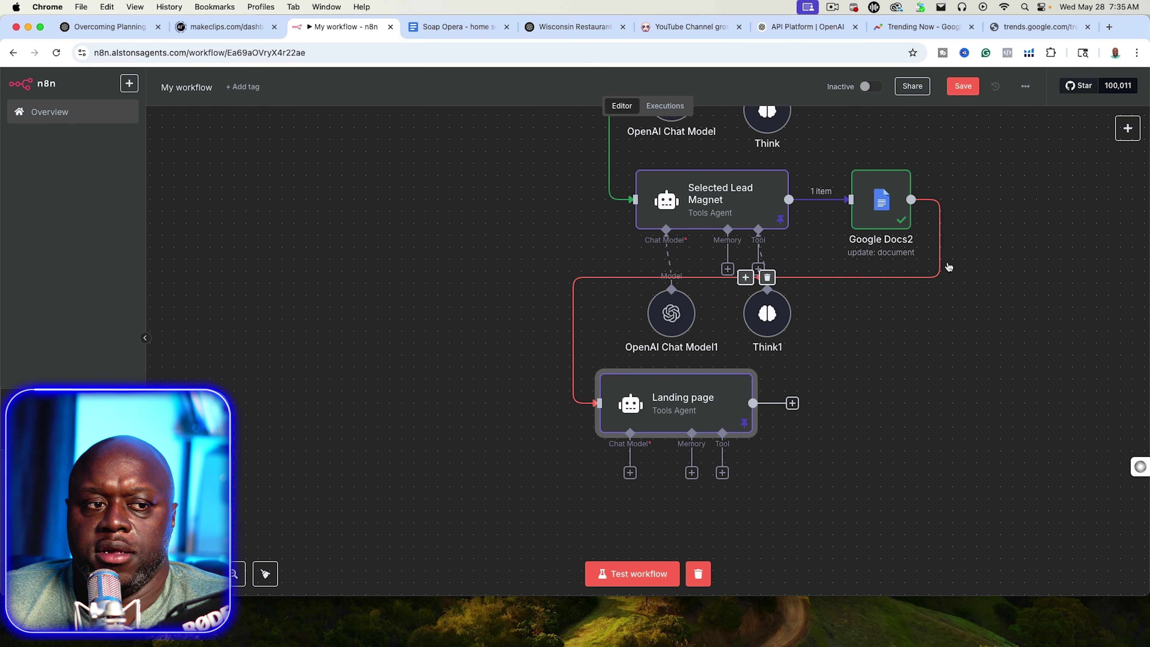
Step: Insert an Edit Fields node between Google Docs2 and Landing page, map the Selected Lead Magnet output to a "Selected lead magent" field, and test it
{"action": "left_click", "coordinate": [745, 277]}
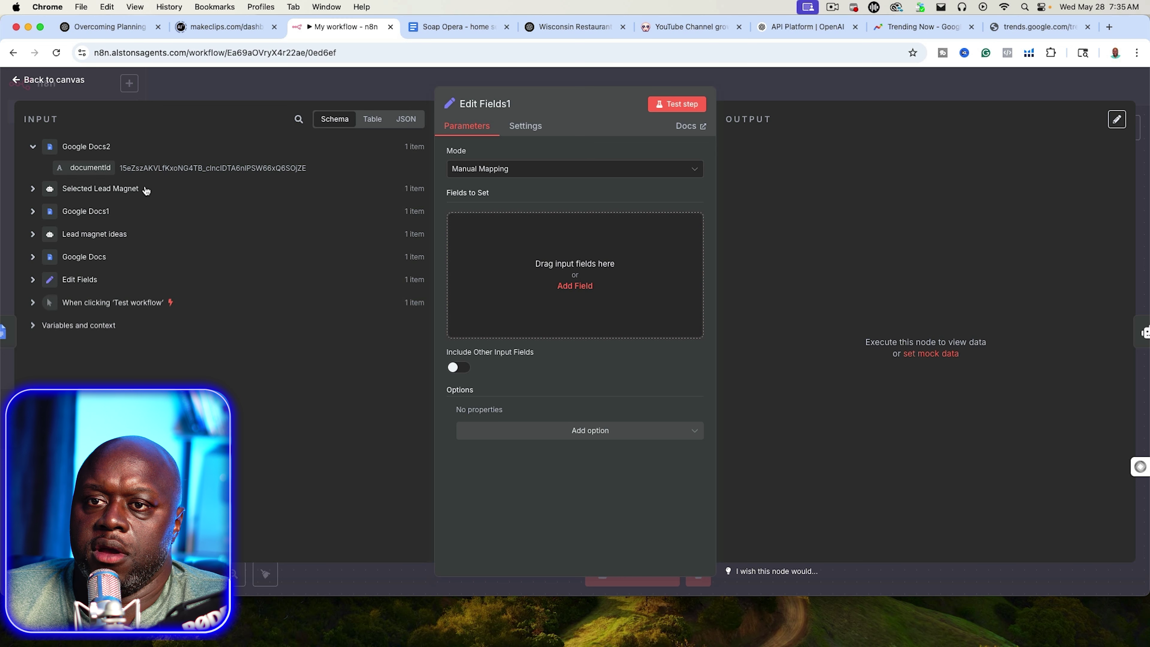
{"action": "left_click", "coordinate": [26, 189]}
{"action": "left_click_drag", "start_coordinate": [74, 209], "coordinate": [588, 271]}
{"action": "double_click", "coordinate": [523, 221]}
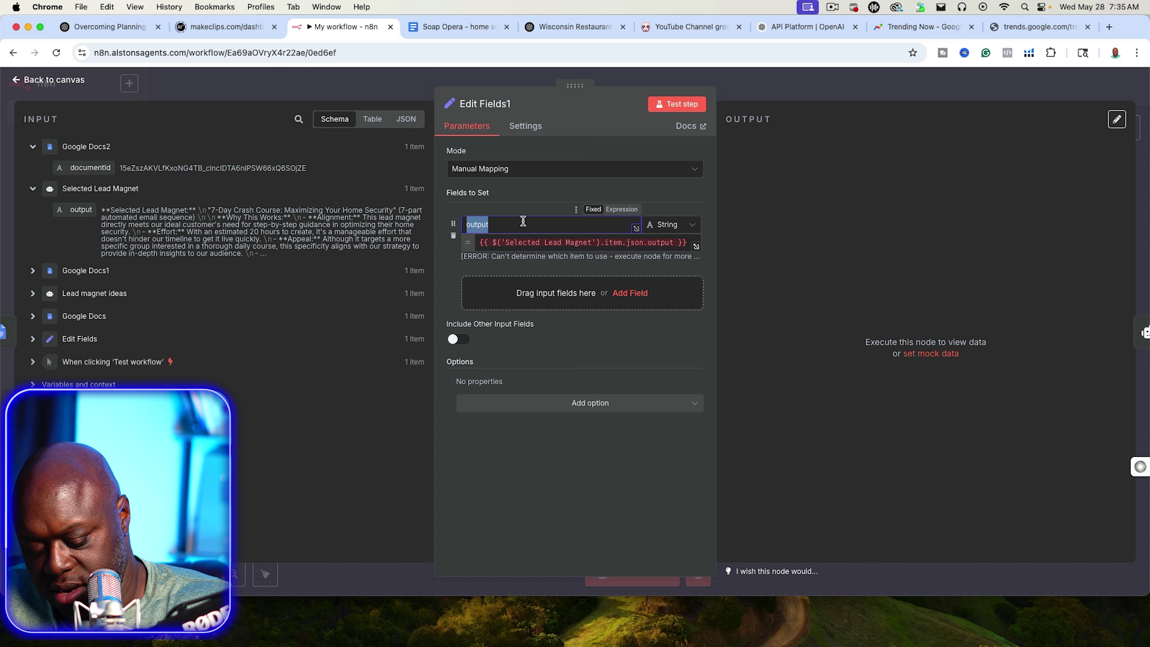
{"action": "type", "text": "Selected lead magnet"}
{"action": "left_click", "coordinate": [695, 107]}
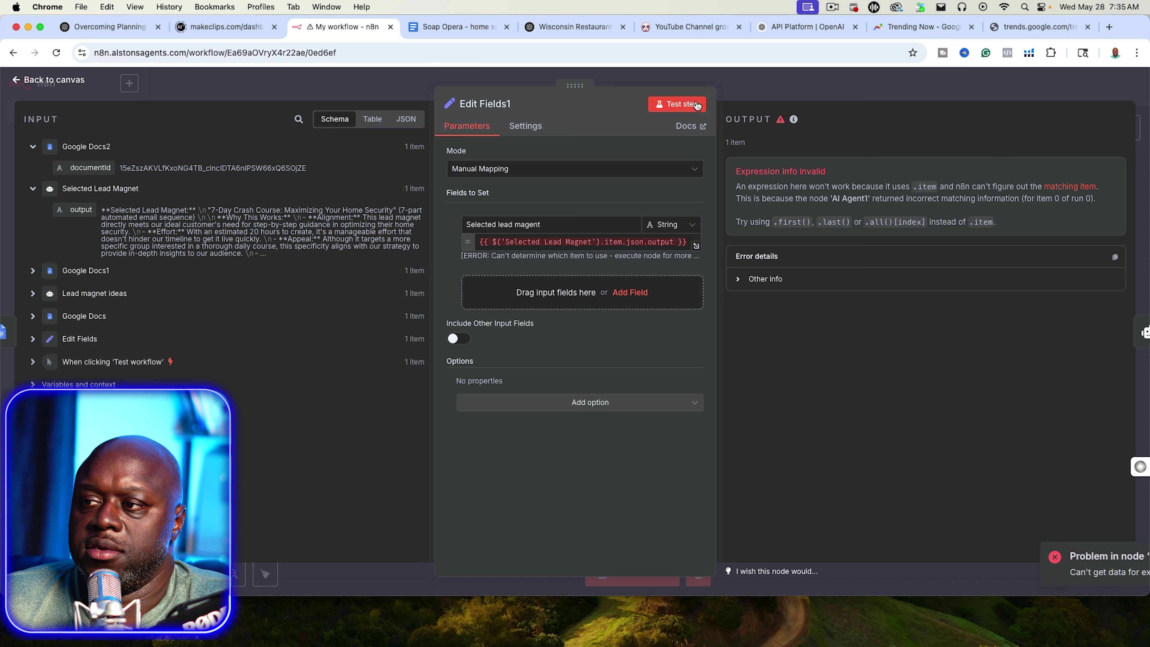
Step: Set the field's value to {{$('Selected Lead Magnet').first().json.output}} and test the Edit Fields1 node again
{"action": "left_click", "coordinate": [696, 246]}
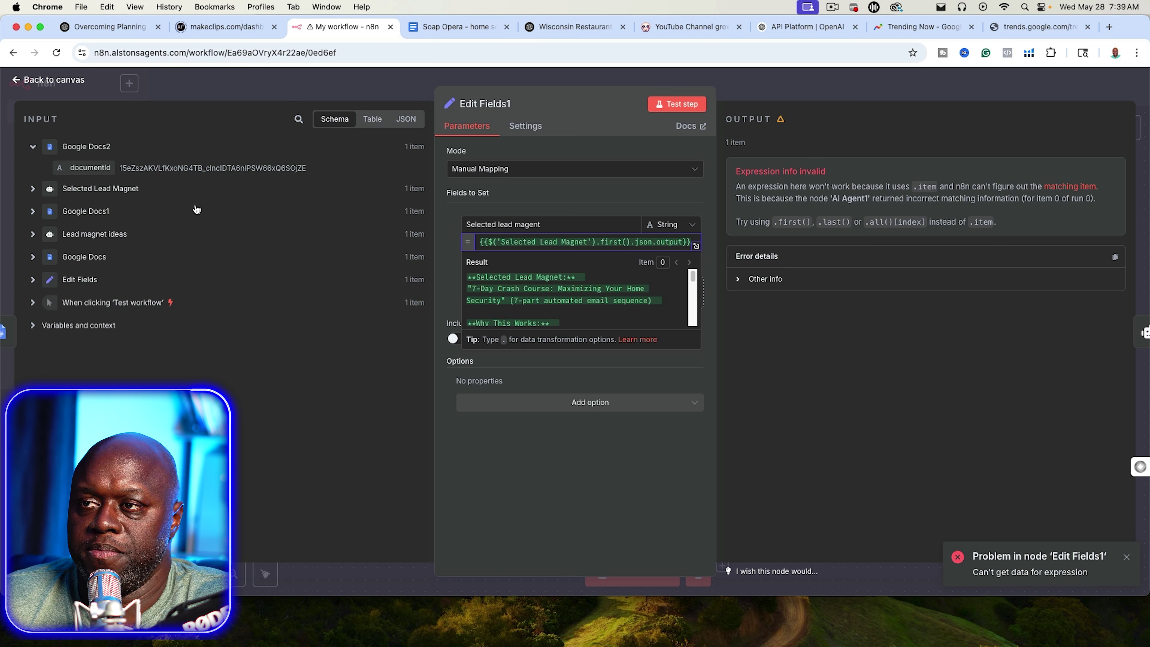
{"action": "left_click", "coordinate": [679, 105]}
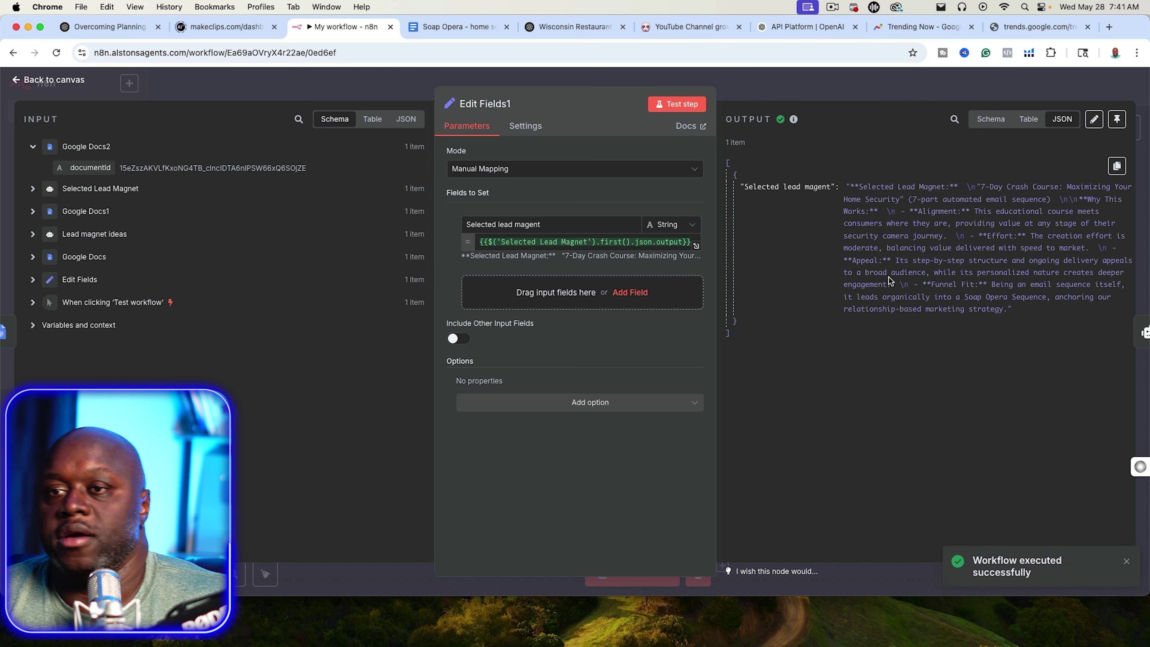
{"action": "left_click", "coordinate": [856, 99]}
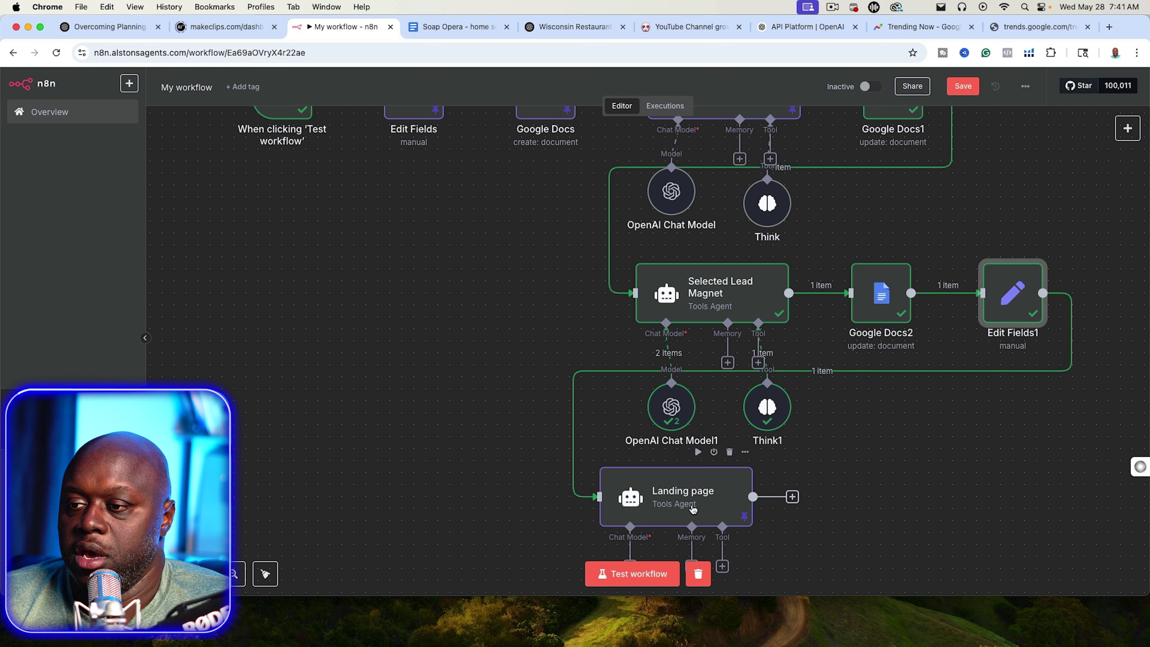
Step: Pin the output data of the Edit Fields1 node and return to the canvas
{"action": "mouse_move", "coordinate": [889, 367]}
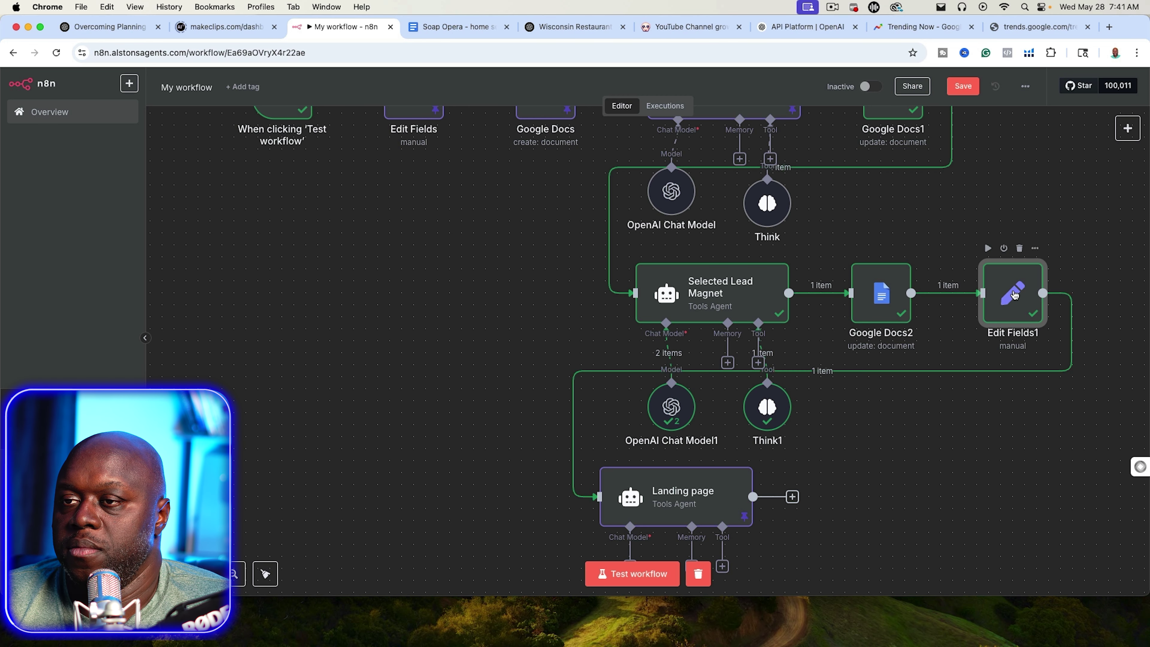
{"action": "double_click", "coordinate": [1014, 295]}
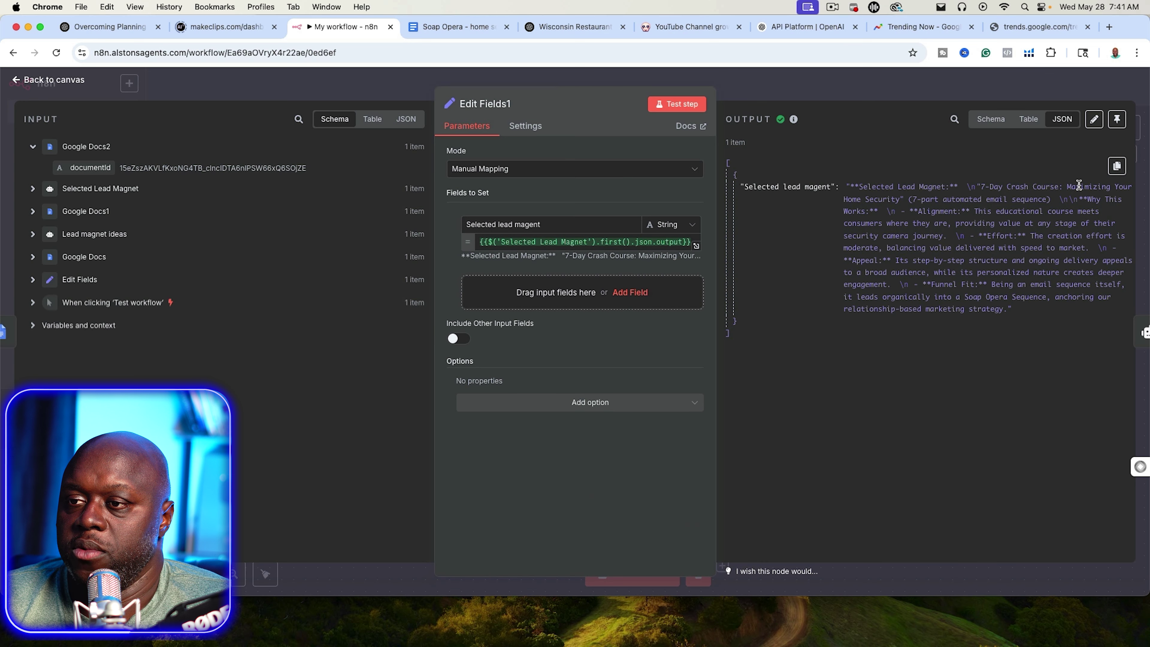
{"action": "left_click", "coordinate": [1117, 119]}
{"action": "left_click", "coordinate": [995, 81]}
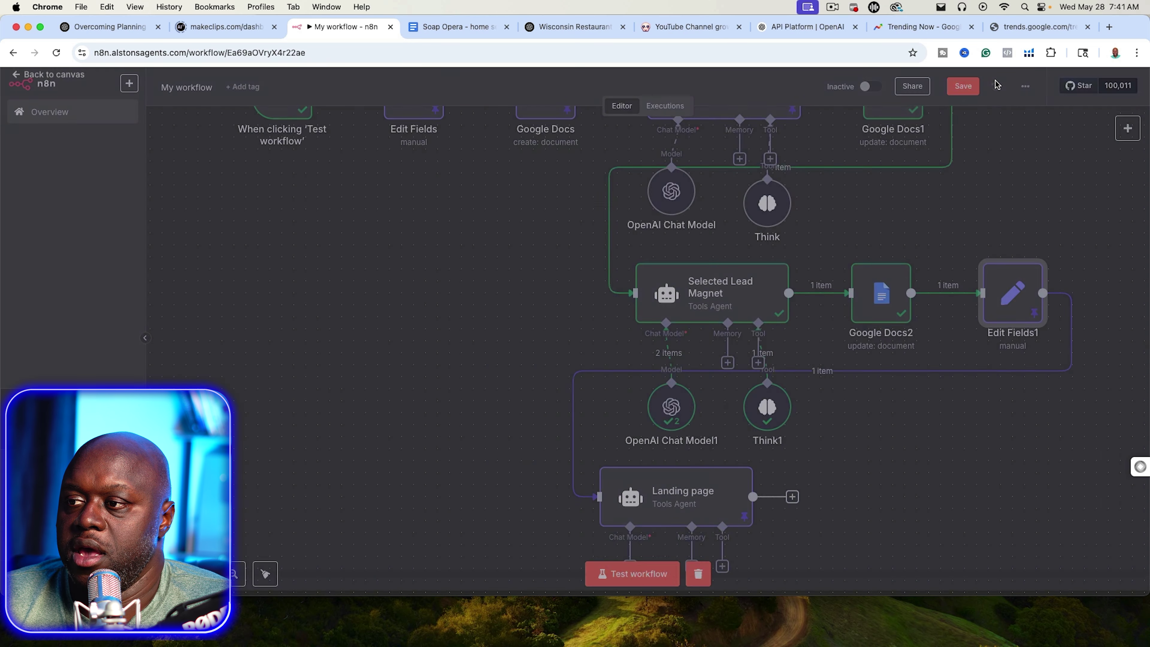
Step: In the Landing page prompt, replace the Selected Lead Magnet expression with Edit Fields1's "Selected lead magent" field and delete the closing Lead Magnet Info reference
{"action": "double_click", "coordinate": [677, 496]}
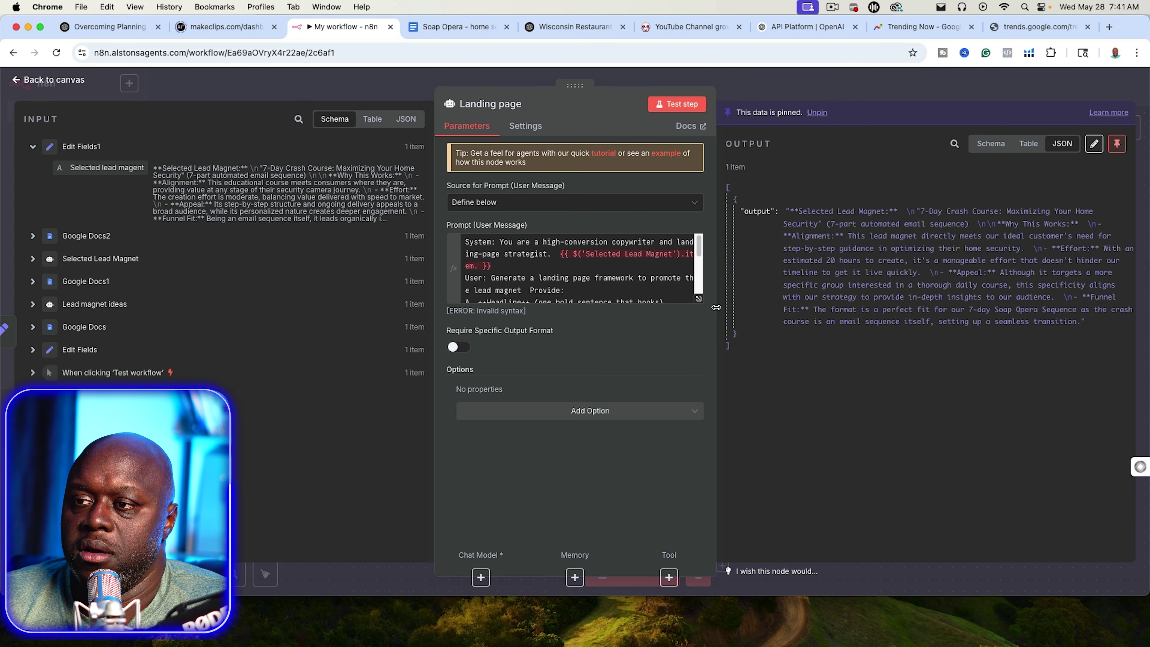
{"action": "left_click", "coordinate": [700, 300]}
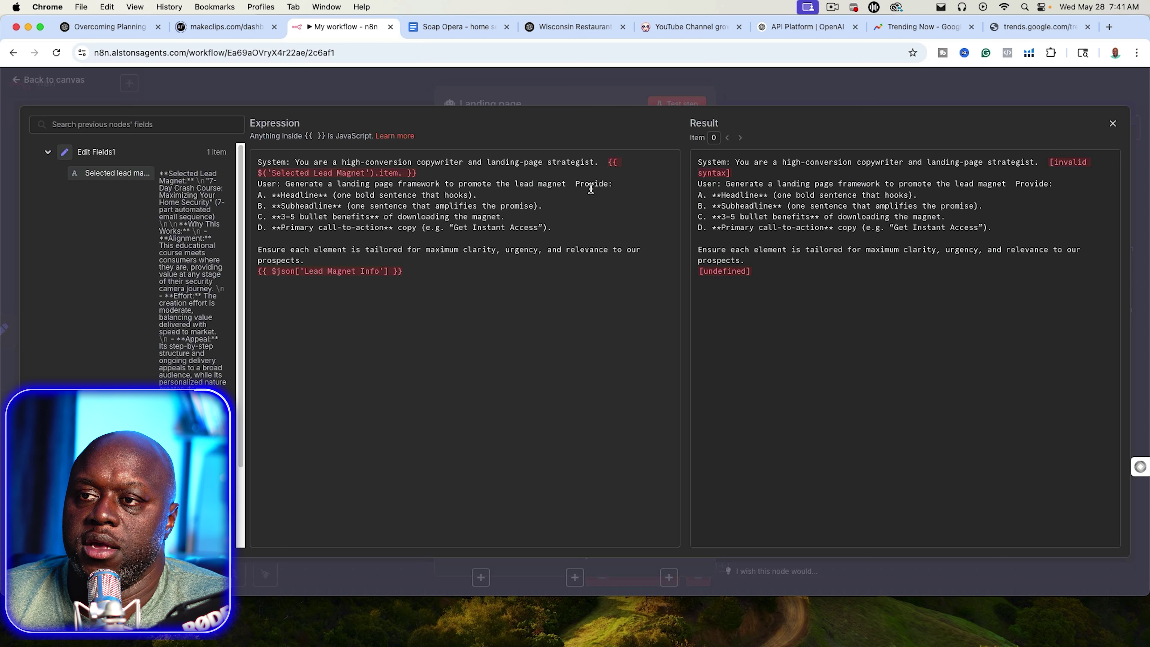
{"action": "left_click_drag", "start_coordinate": [417, 174], "coordinate": [621, 163]}
{"action": "key", "text": "BackSpace"}
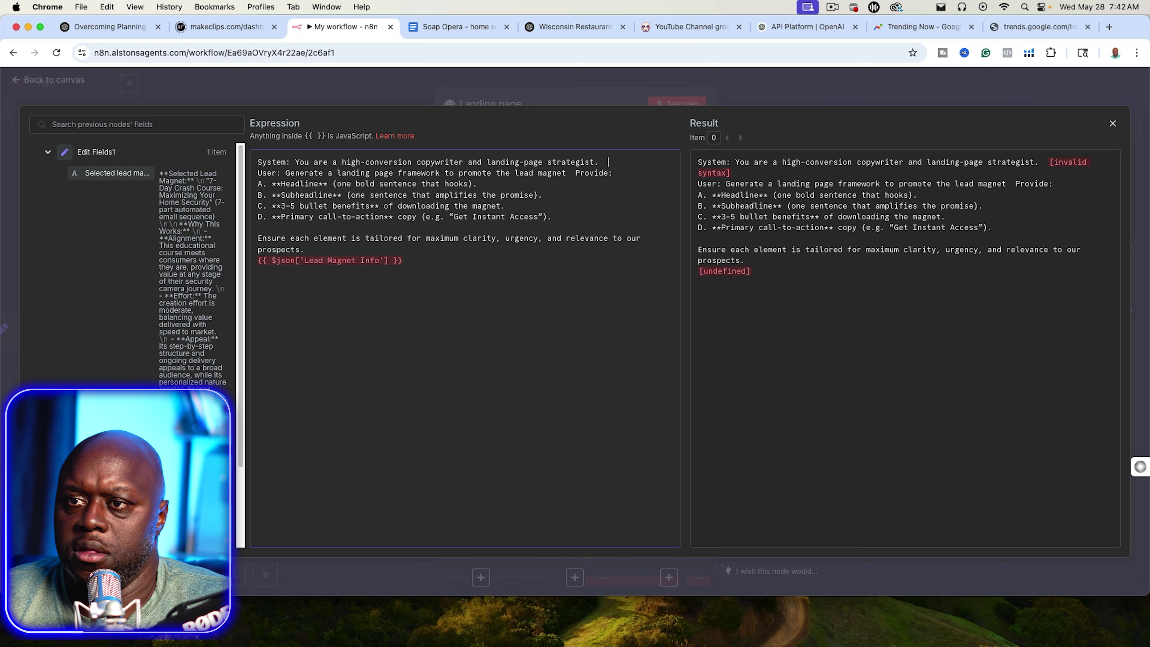
{"action": "left_click_drag", "start_coordinate": [116, 172], "coordinate": [627, 164]}
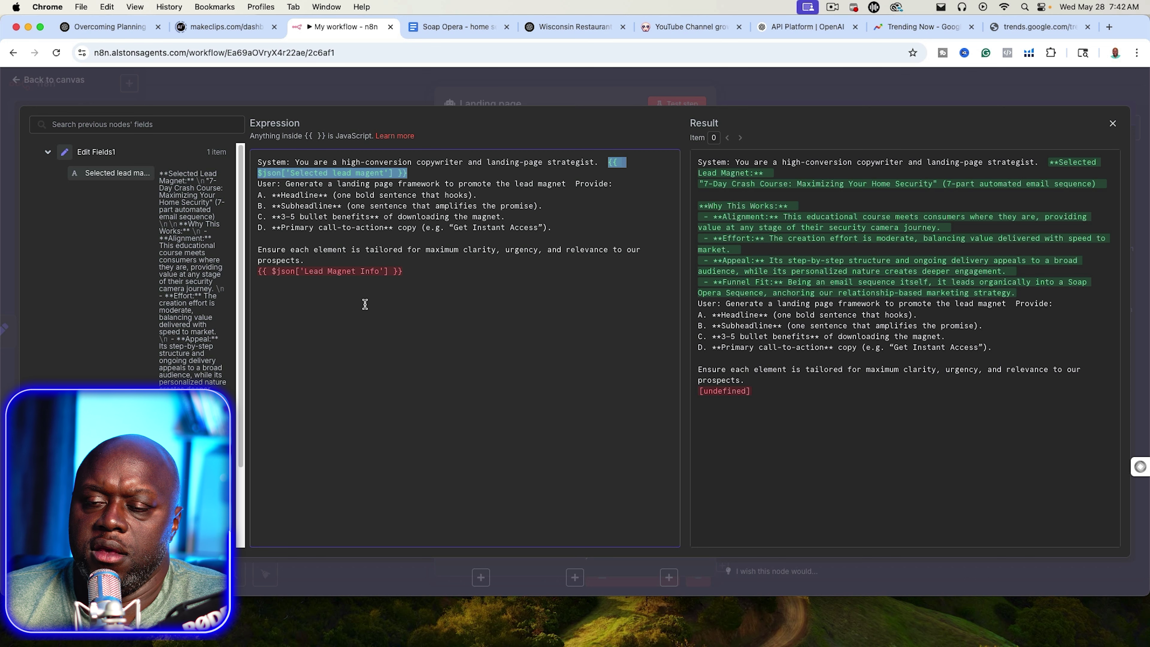
{"action": "left_click", "coordinate": [371, 272]}
{"action": "key", "text": "BackSpace"}
{"action": "left_click", "coordinate": [696, 80]}
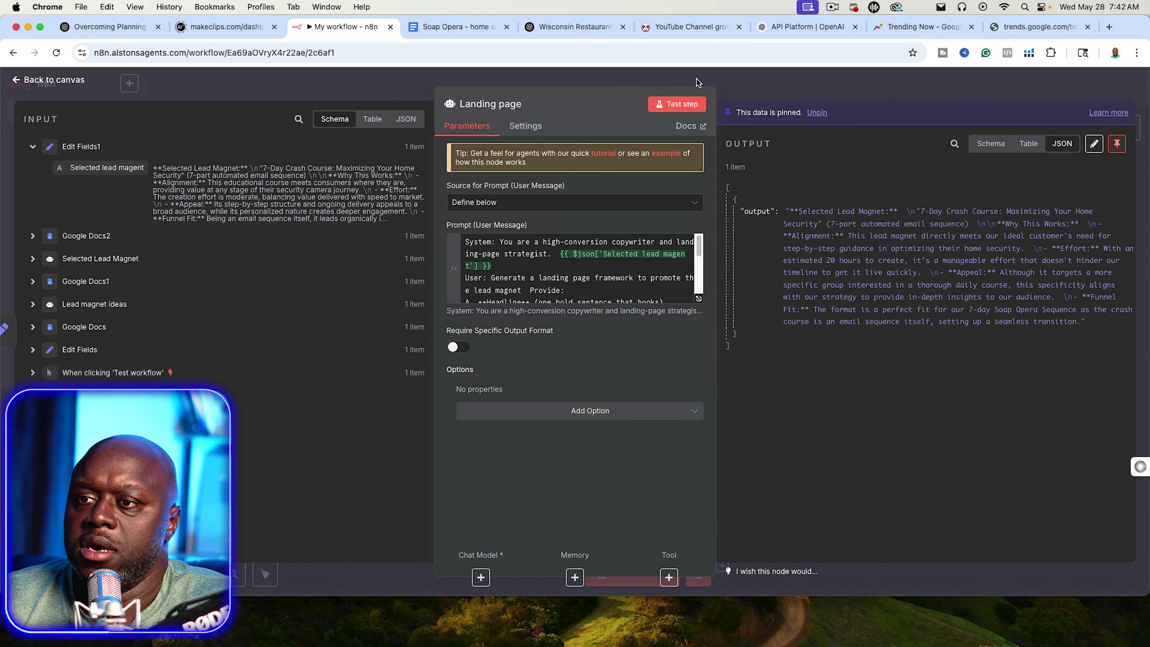
Step: Connect the Landing page agent's chat model input to OpenAI Chat Model1 and its tool input to Think1
{"action": "left_click", "coordinate": [480, 578]}
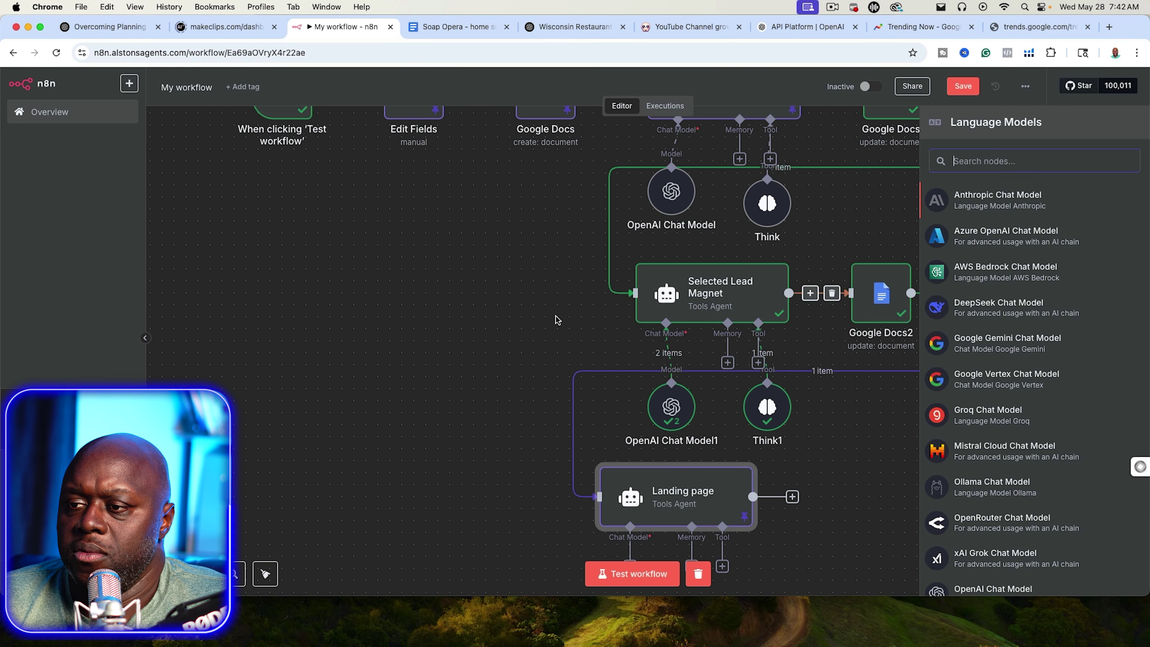
{"action": "left_click", "coordinate": [506, 349]}
{"action": "scroll", "coordinate": [509, 355], "scroll_direction": "down", "scroll_amount": 5}
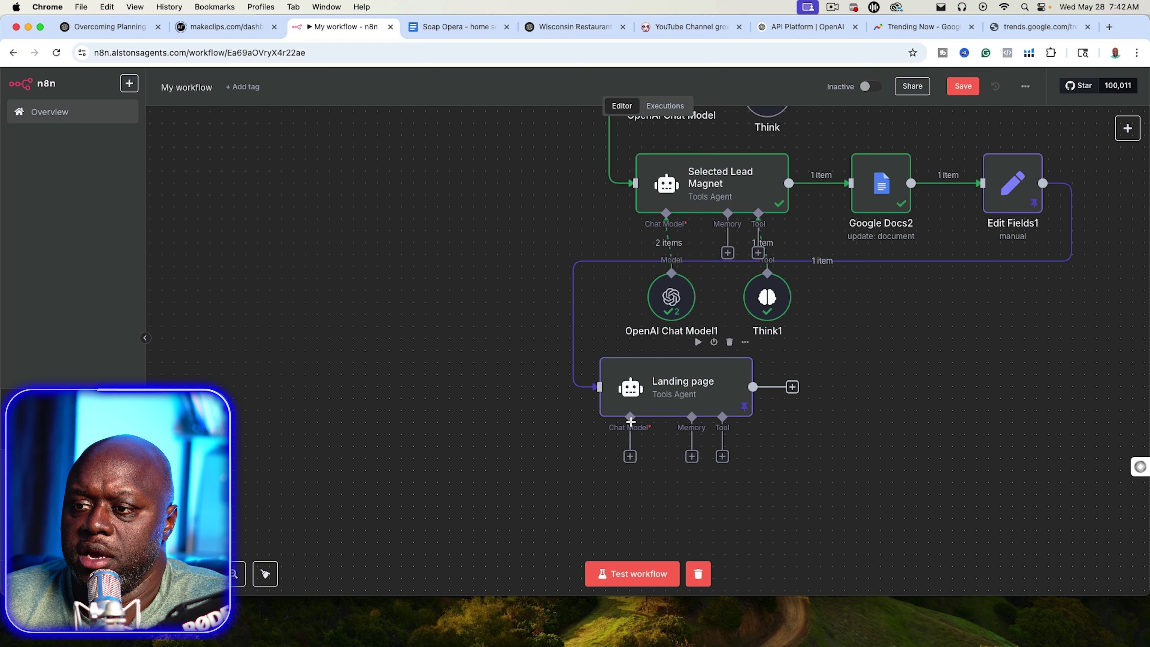
{"action": "left_click_drag", "start_coordinate": [629, 456], "coordinate": [671, 283]}
{"action": "mouse_move", "coordinate": [770, 337]}
{"action": "left_mouse_down"}
{"action": "mouse_move", "coordinate": [867, 426]}
{"action": "mouse_move", "coordinate": [766, 349]}
{"action": "left_mouse_up"}
{"action": "left_click_drag", "start_coordinate": [722, 456], "coordinate": [856, 369]}
{"action": "left_click_drag", "start_coordinate": [786, 307], "coordinate": [780, 308]}
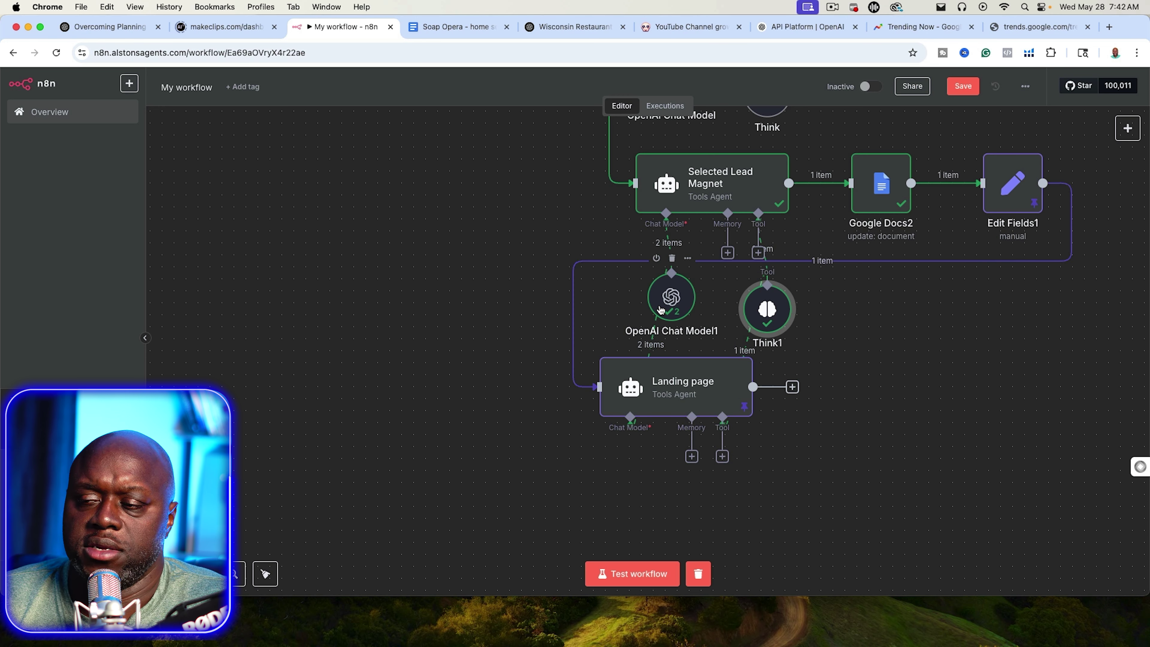
Step: Run the Landing page agent without its pinned output and review the generated landing-page copy
{"action": "double_click", "coordinate": [723, 396]}
{"action": "key", "text": "super+Return"}
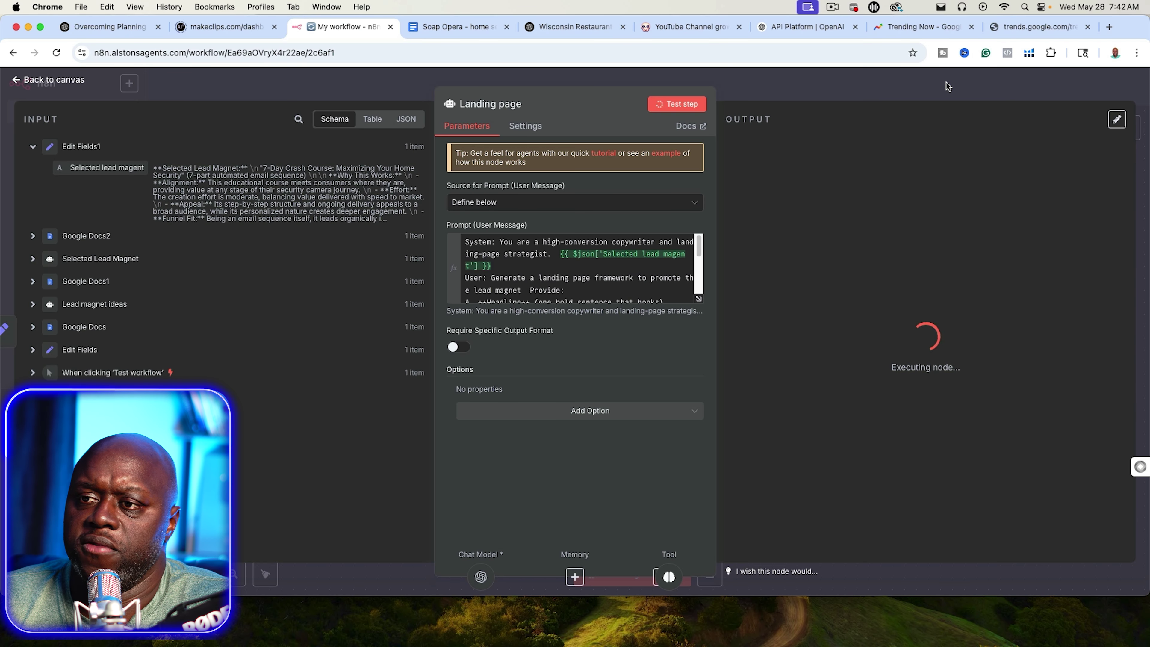
{"action": "left_click", "coordinate": [946, 83]}
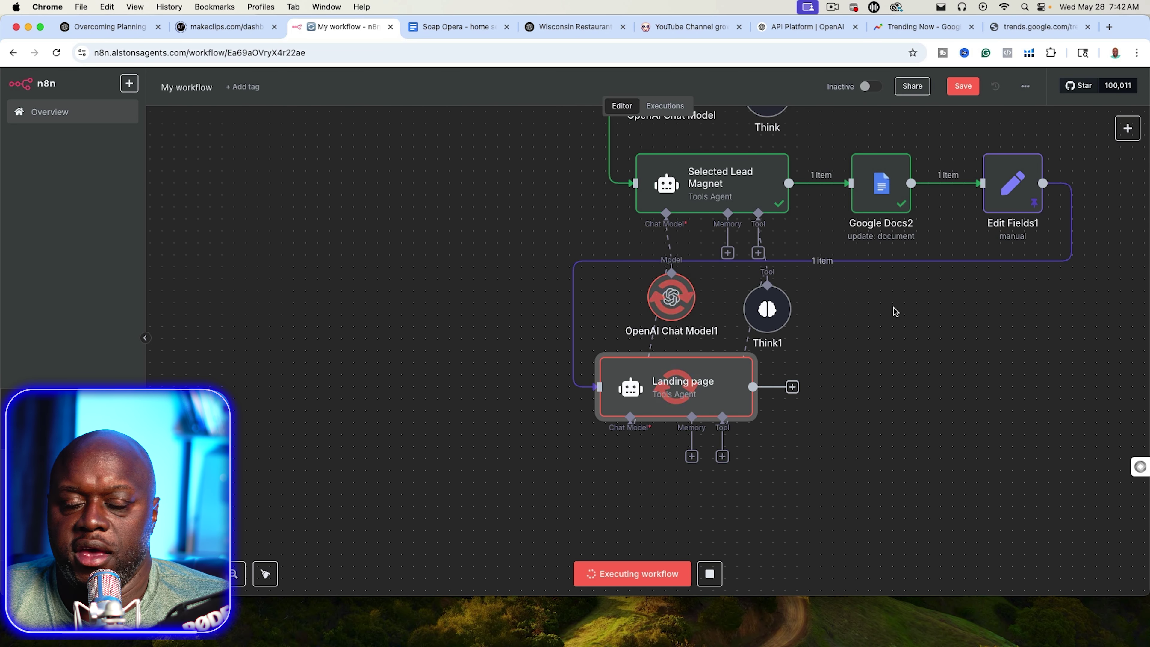
{"action": "double_click", "coordinate": [678, 388]}
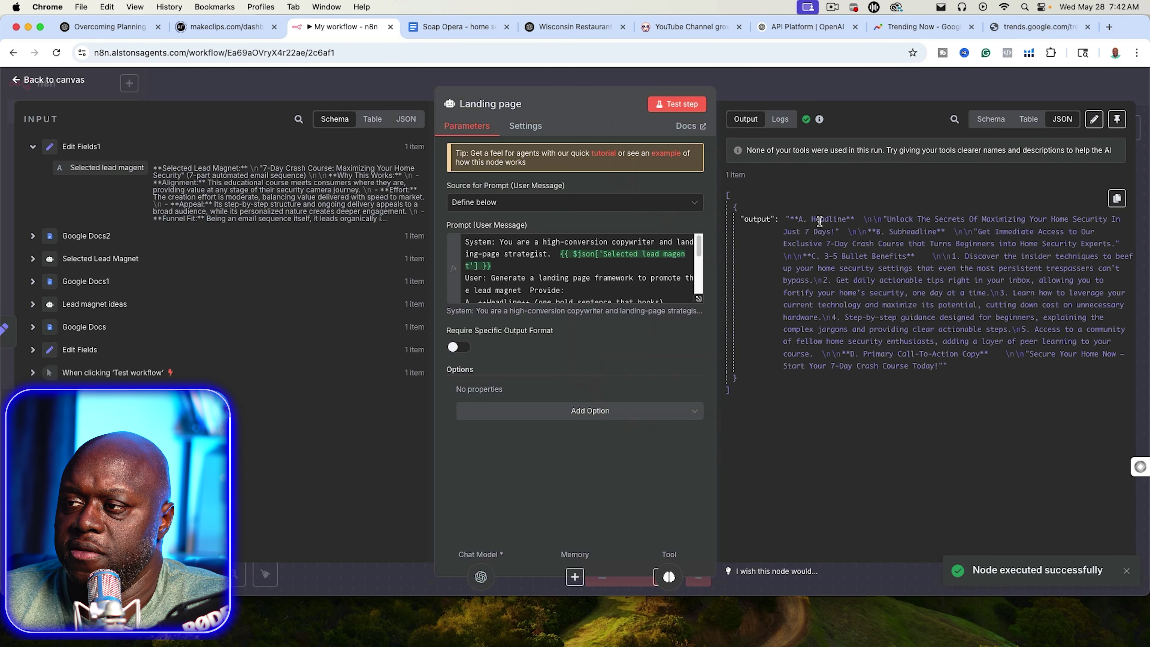
{"action": "left_click", "coordinate": [891, 93]}
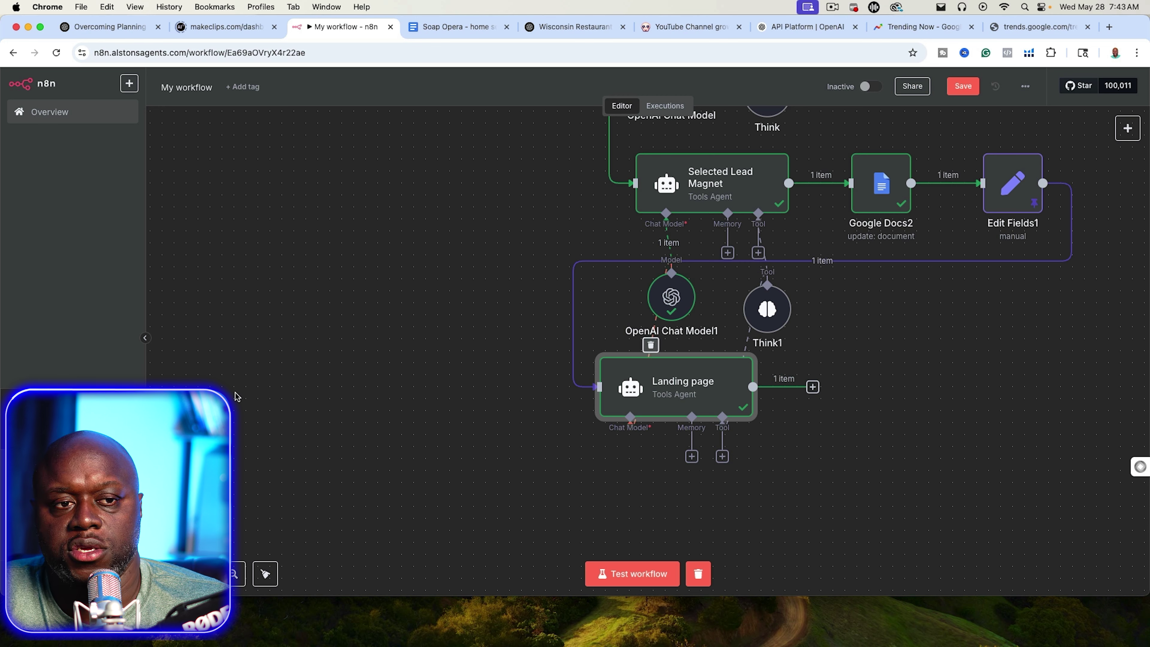
Step: Add a Google Docs node with the Update a document action after the Landing page agent
{"action": "left_click", "coordinate": [814, 388]}
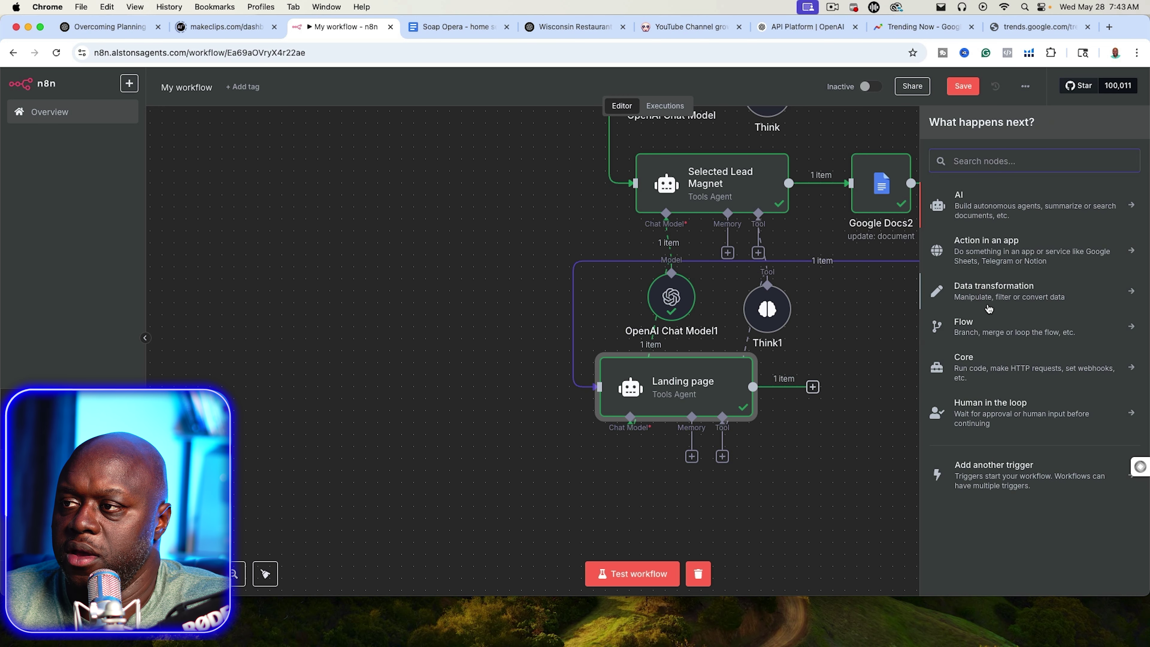
{"action": "type", "text": "google docs"}
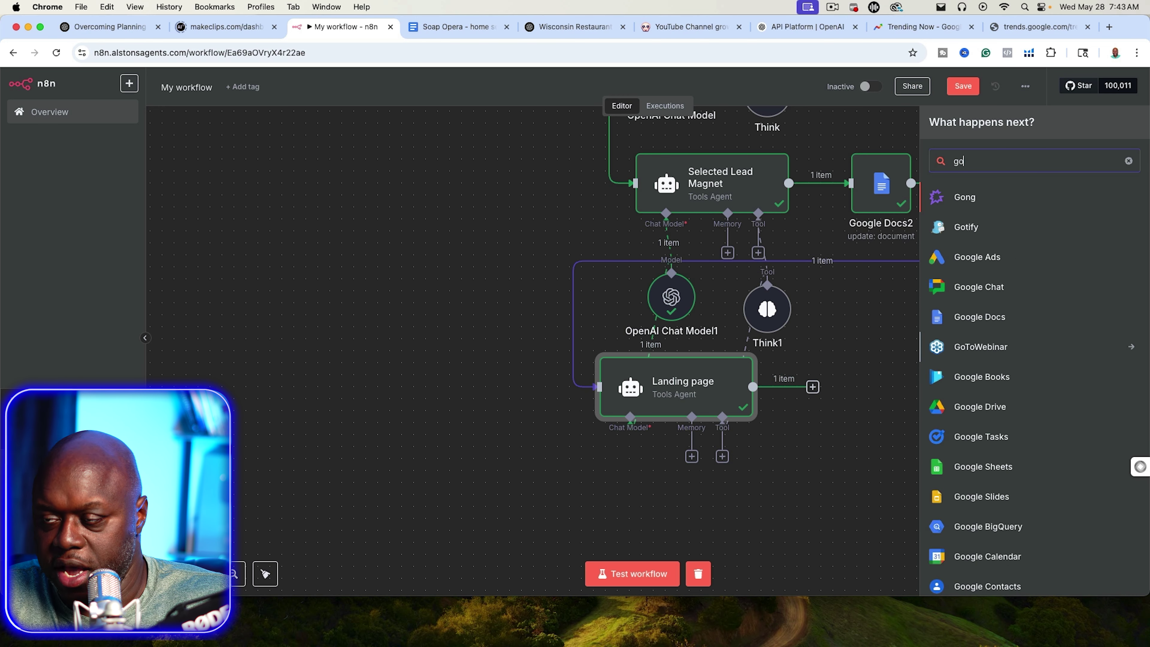
{"action": "key", "text": "Return"}
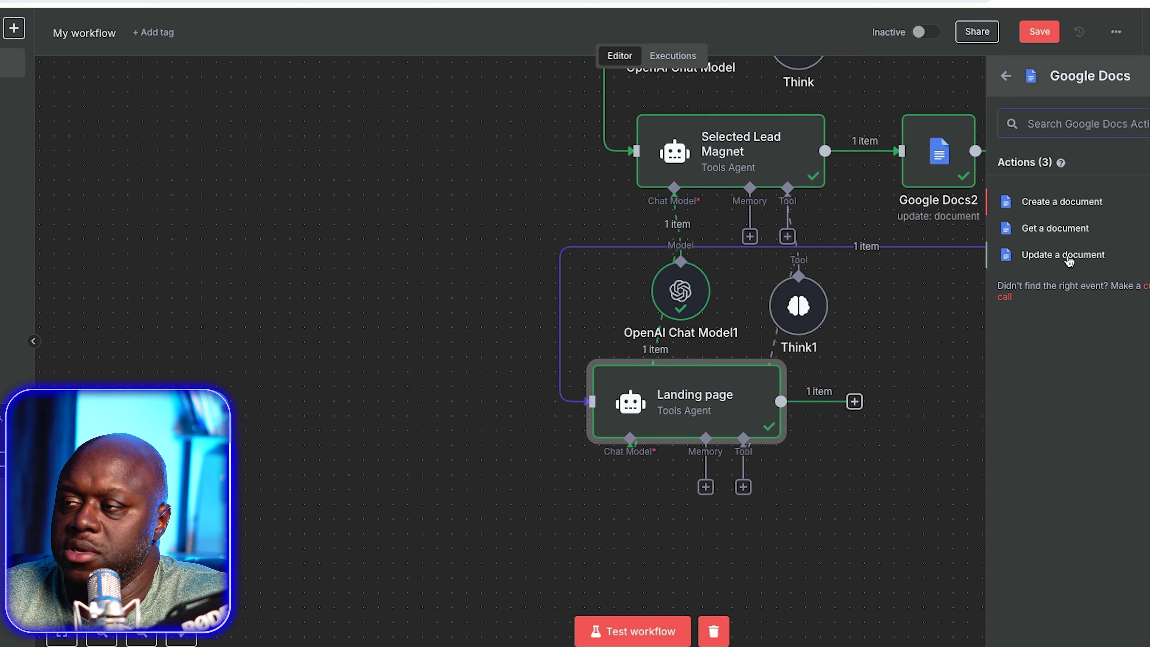
{"action": "left_click", "coordinate": [1064, 256]}
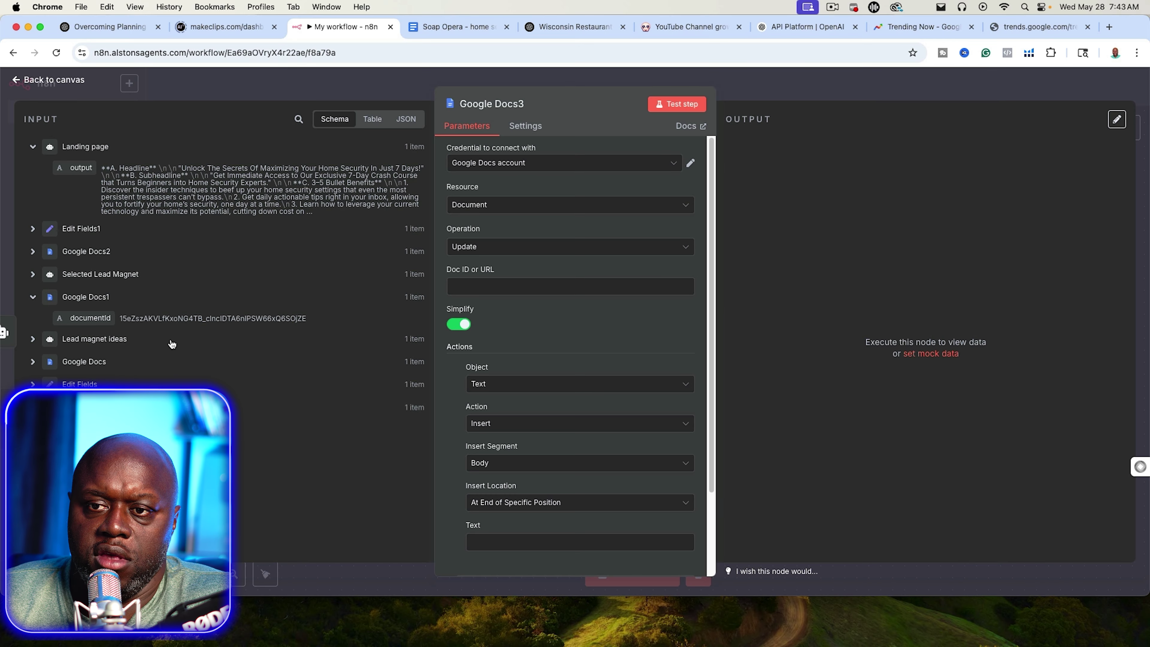
Step: Set Google Docs3's Doc ID to Google Docs1's documentId and its inserted text to the Landing page agent's output
{"action": "left_click_drag", "start_coordinate": [77, 318], "coordinate": [476, 286]}
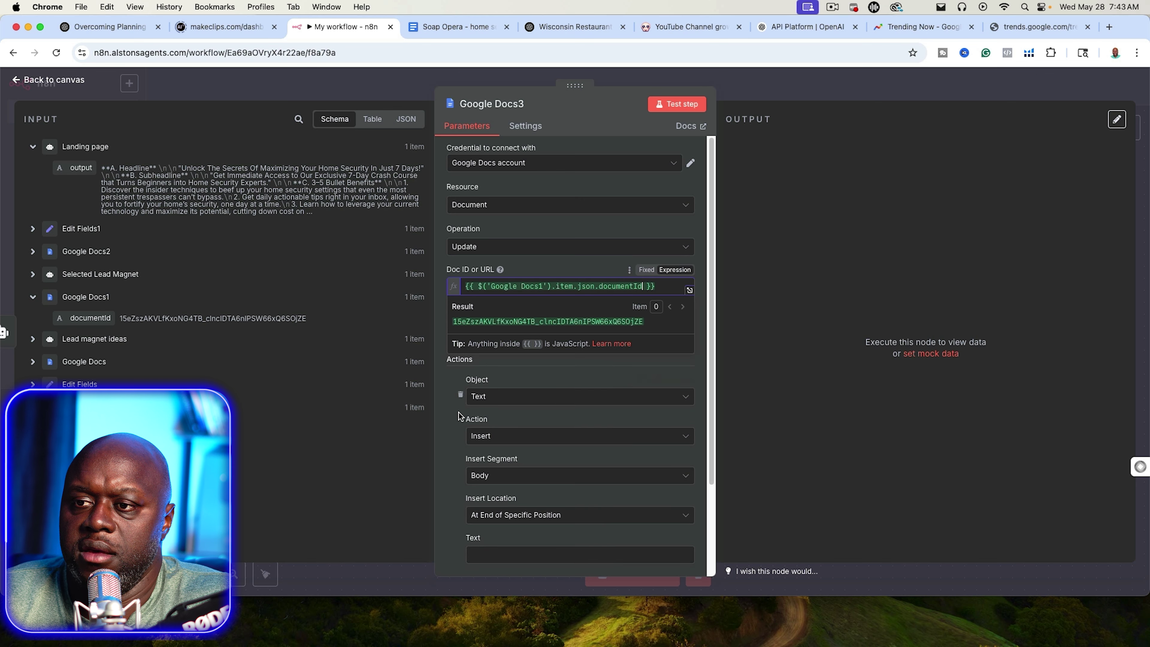
{"action": "scroll", "coordinate": [459, 413], "scroll_direction": "down", "scroll_amount": 3}
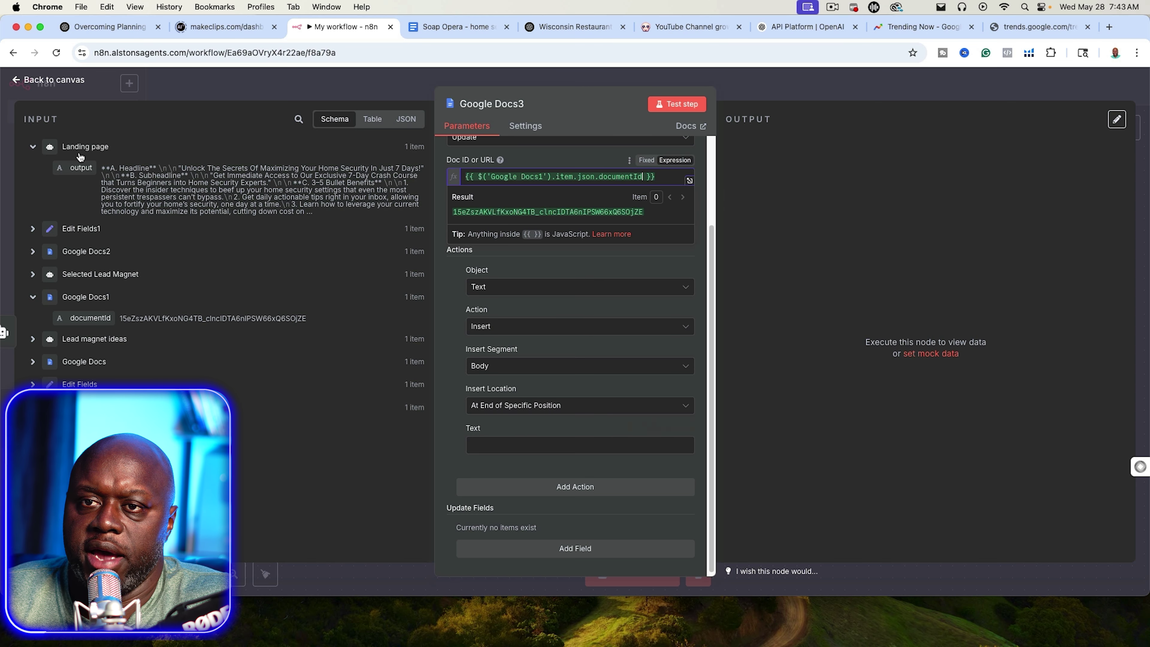
{"action": "left_click", "coordinate": [499, 444]}
{"action": "type", "text": "{{ $json.output }}"}
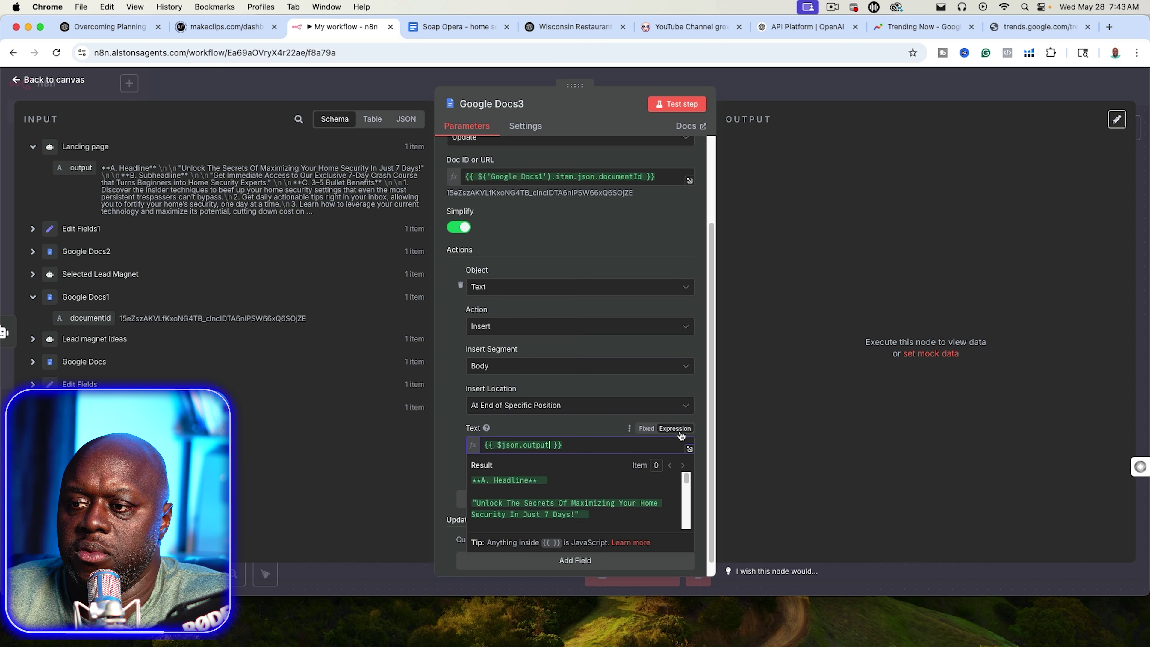
{"action": "left_click", "coordinate": [680, 432]}
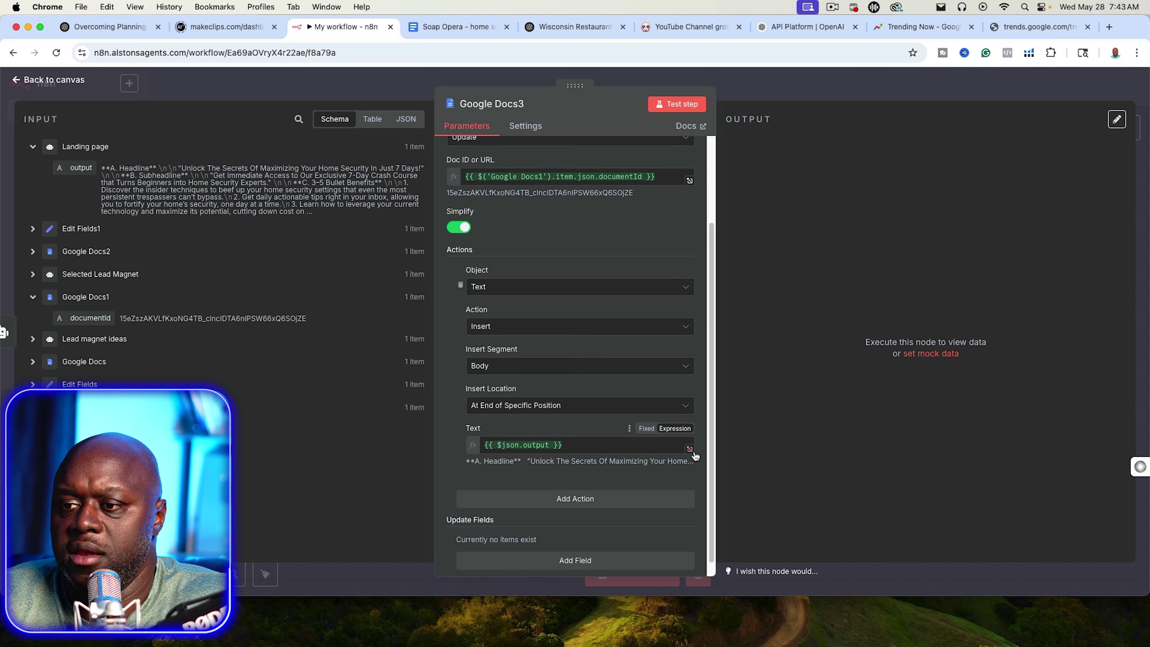
Step: Add blank lines and an uppercase landing page heading above the output expression in Google Docs3's text, and run the node
{"action": "left_click", "coordinate": [689, 449]}
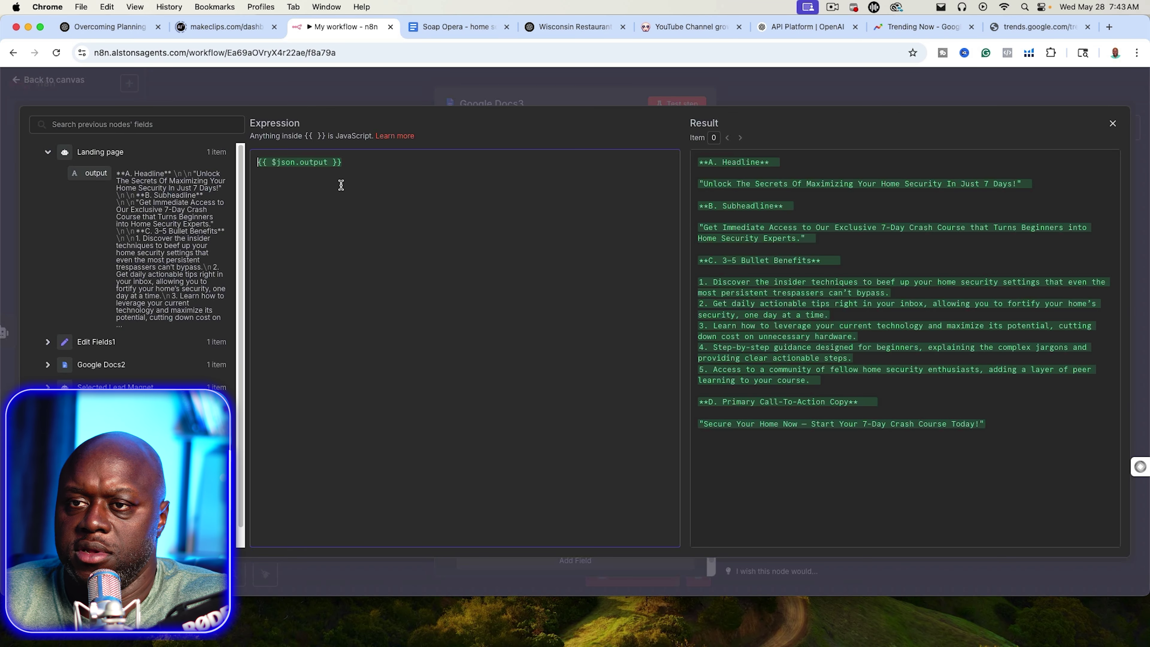
{"action": "type", "text": "\\"}
{"action": "key", "text": "Return"}
{"action": "key", "text": "Return"}
{"action": "key", "text": "BackSpace"}
{"action": "key", "text": "BackSpace"}
{"action": "key", "text": "BackSpace"}
{"action": "key", "text": "Return"}
{"action": "key", "text": "Return"}
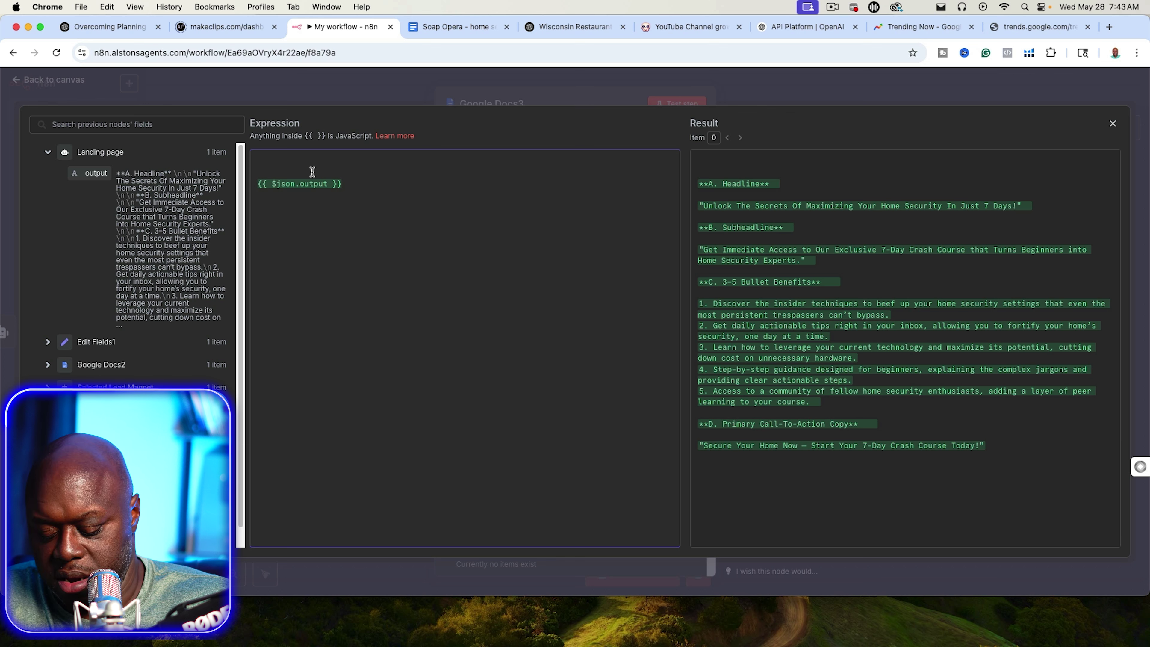
{"action": "left_click", "coordinate": [261, 173]}
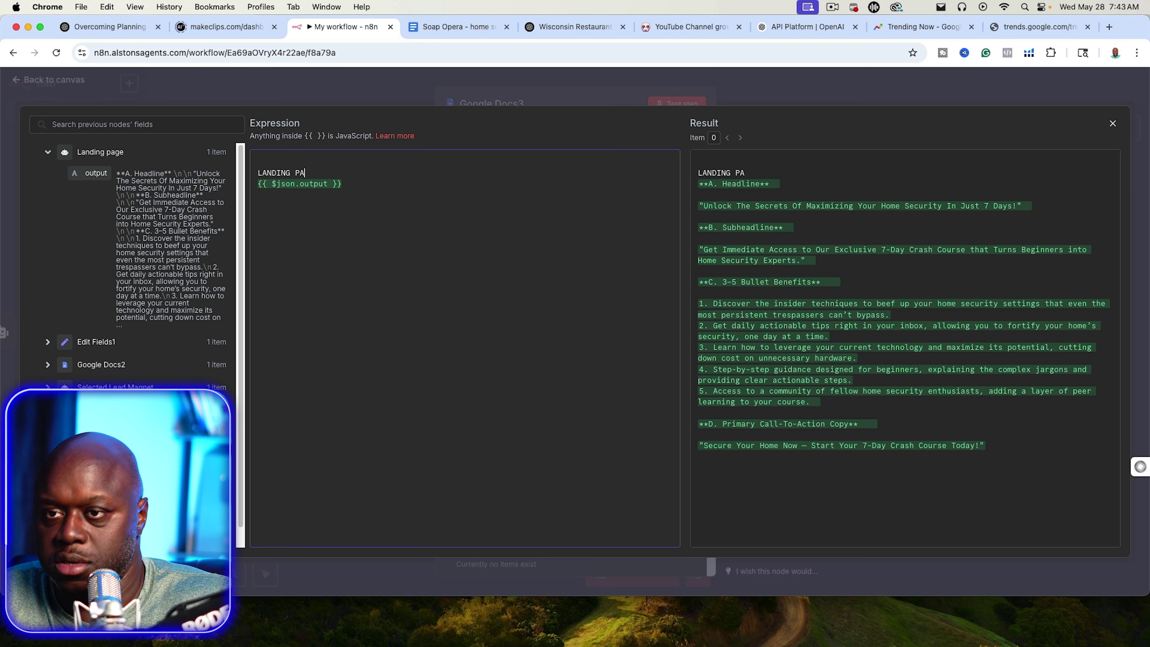
{"action": "left_click", "coordinate": [519, 97]}
{"action": "left_click", "coordinate": [679, 104]}
{"action": "key", "text": "Escape"}
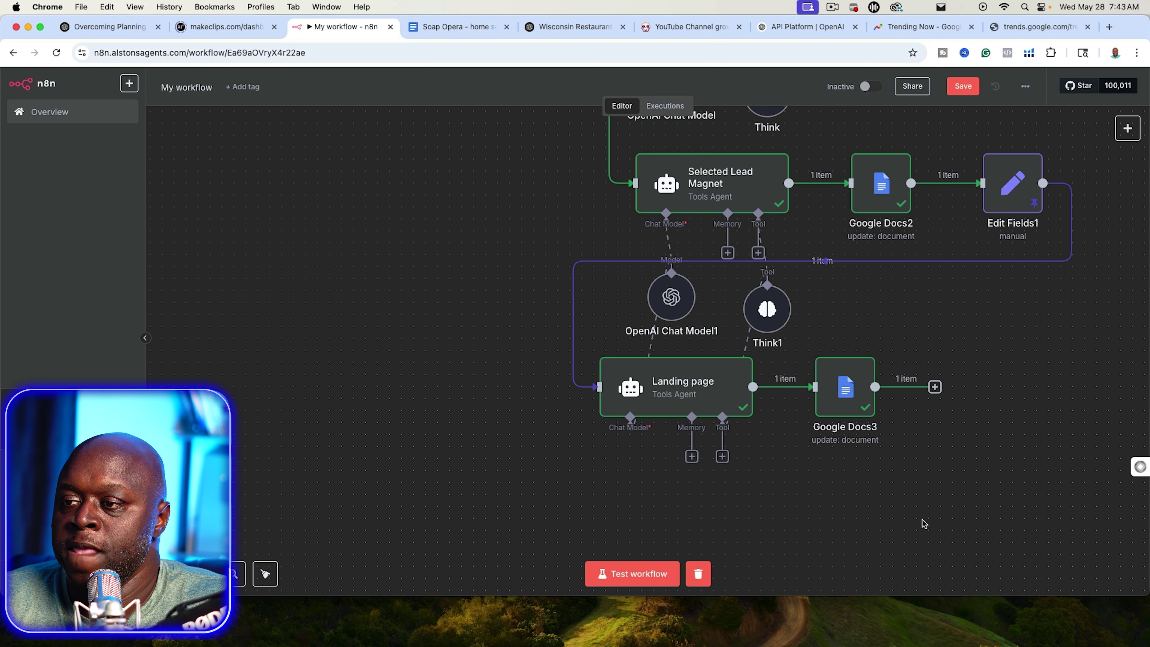
Step: Duplicate the Landing page agent and Google Docs3, place the copies below the originals, and connect Google Docs3 to the copied agent
{"action": "left_click_drag", "start_coordinate": [946, 546], "coordinate": [388, 340]}
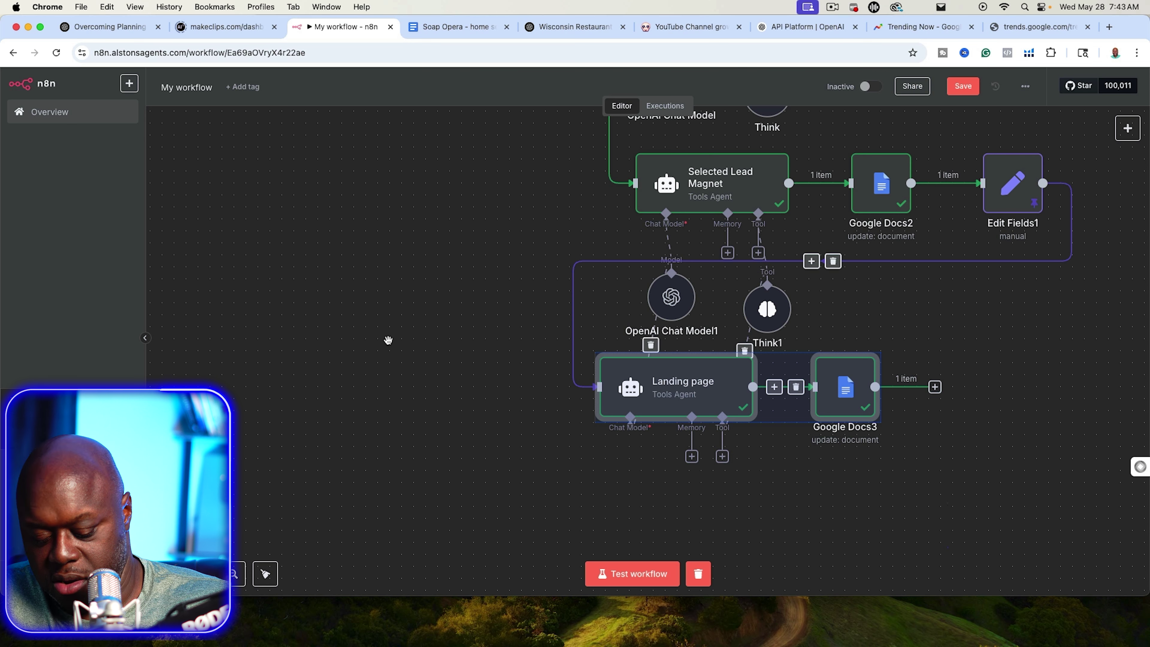
{"action": "key", "text": "super+c"}
{"action": "key", "text": "super+v"}
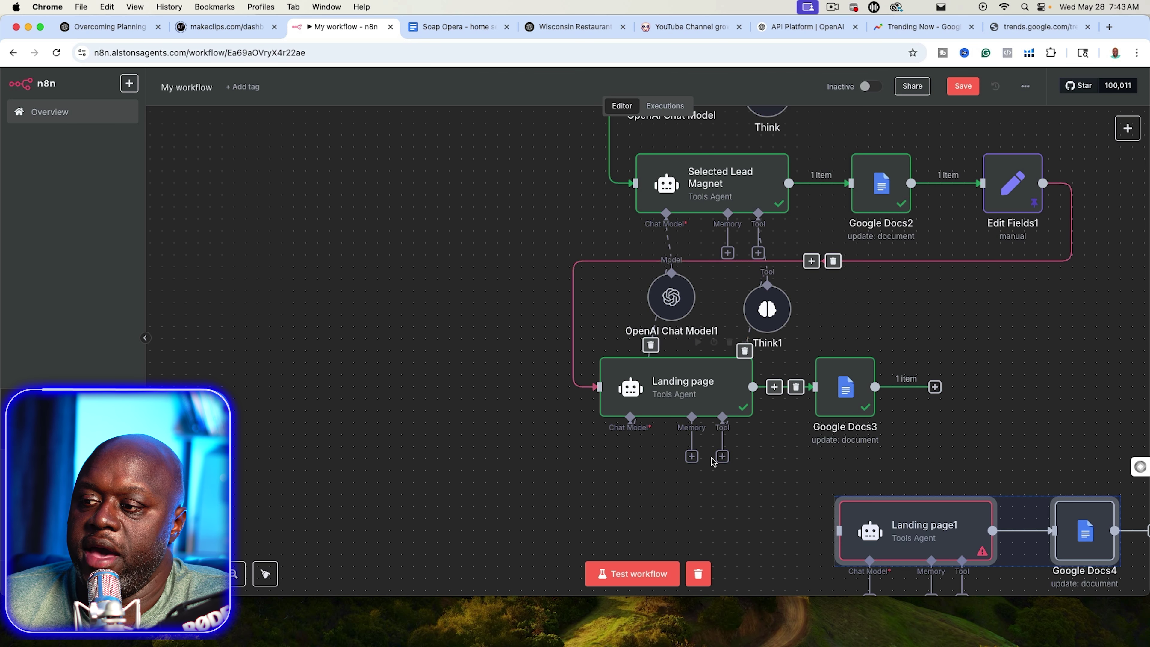
{"action": "scroll", "coordinate": [688, 490], "scroll_direction": "down", "scroll_amount": 4}
{"action": "left_click_drag", "start_coordinate": [921, 386], "coordinate": [673, 362]}
{"action": "left_click", "coordinate": [950, 366]}
{"action": "left_click_drag", "start_coordinate": [874, 227], "coordinate": [587, 346]}
Step: Open the copied Landing page1 agent and enter Auroresponder as its new node name
{"action": "double_click", "coordinate": [670, 349]}
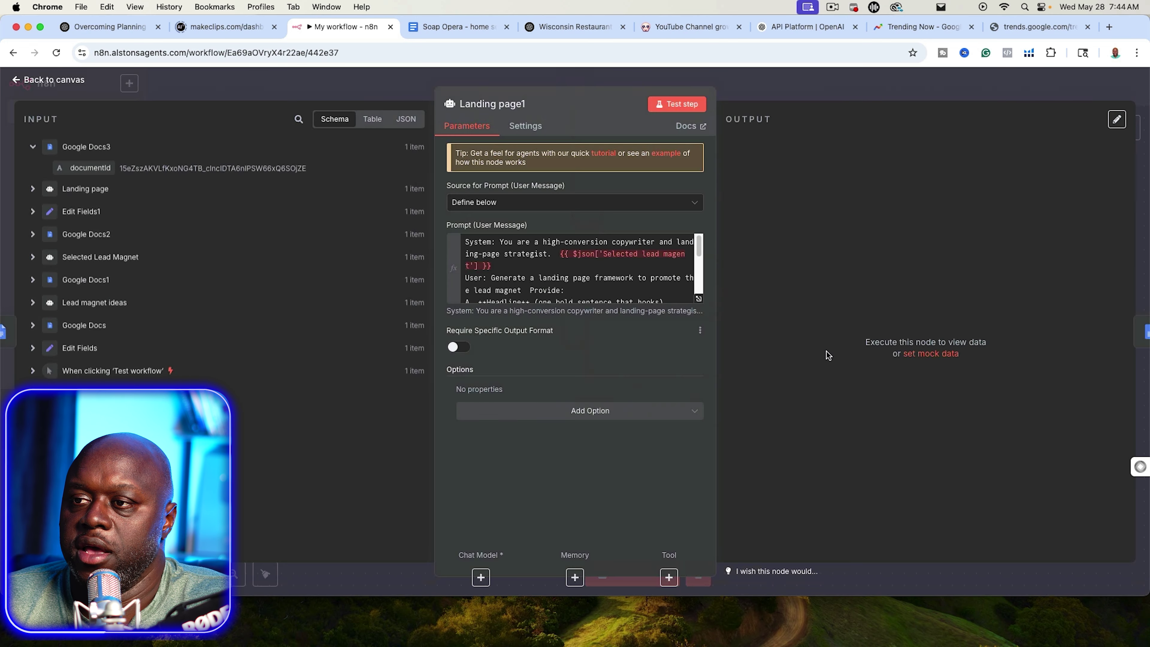
{"action": "left_click", "coordinate": [518, 105]}
{"action": "double_click", "coordinate": [609, 101]}
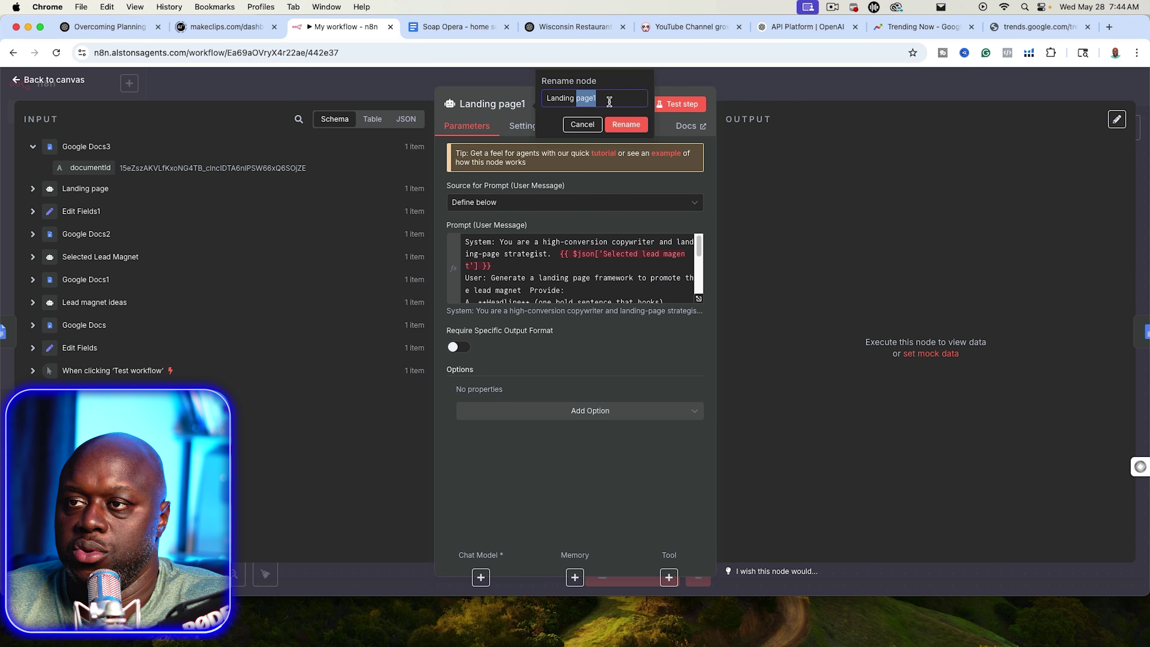
{"action": "key", "text": "super+a"}
{"action": "type", "text": "Au"}
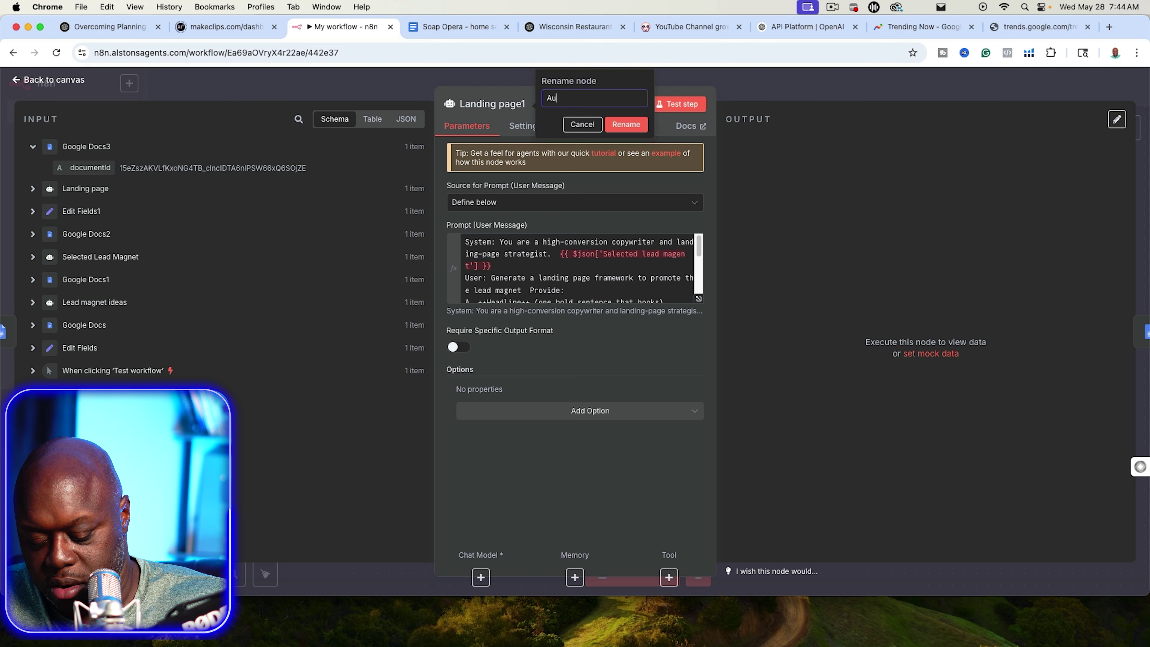
{"action": "type", "text": "roresponder"}
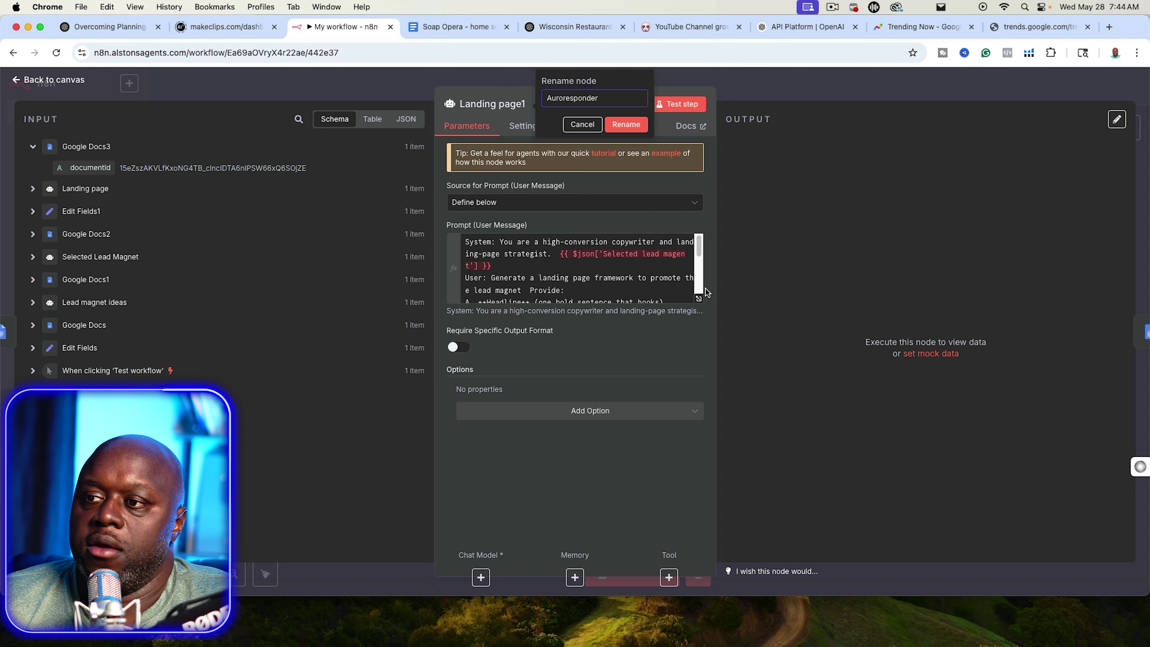
Step: Replace the copied agent's whole prompt with the copied 7-day "Soap Opera Sequence" email prompt
{"action": "left_click", "coordinate": [699, 298]}
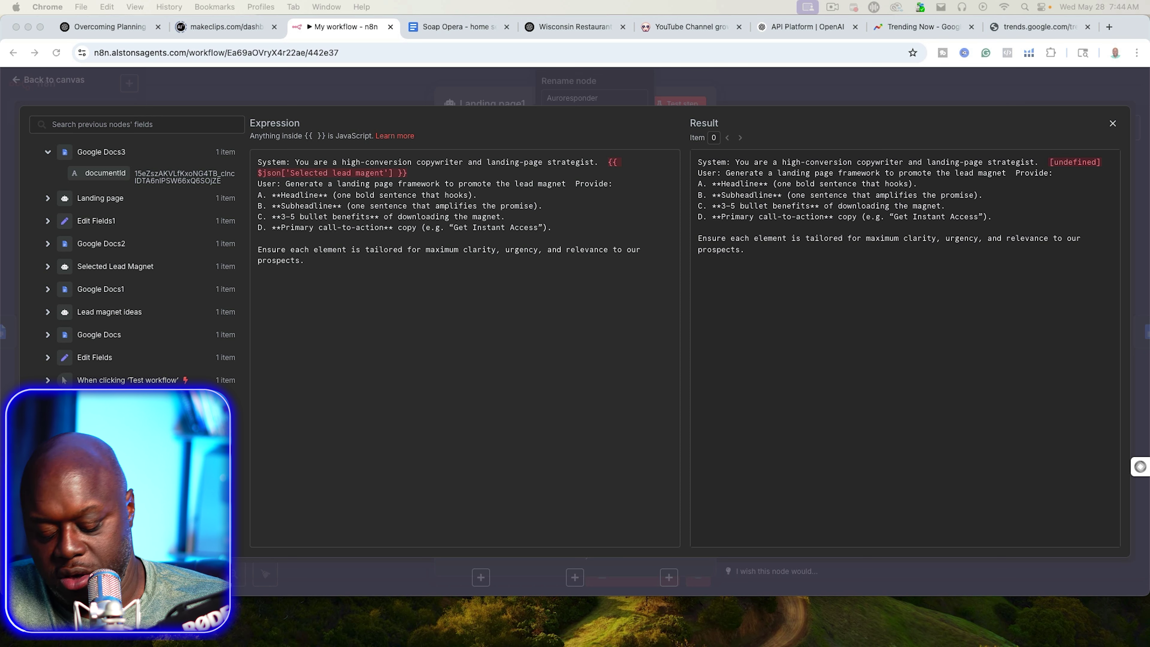
{"action": "left_click", "coordinate": [384, 265]}
{"action": "key", "text": "super+a"}
{"action": "key", "text": "super+v"}
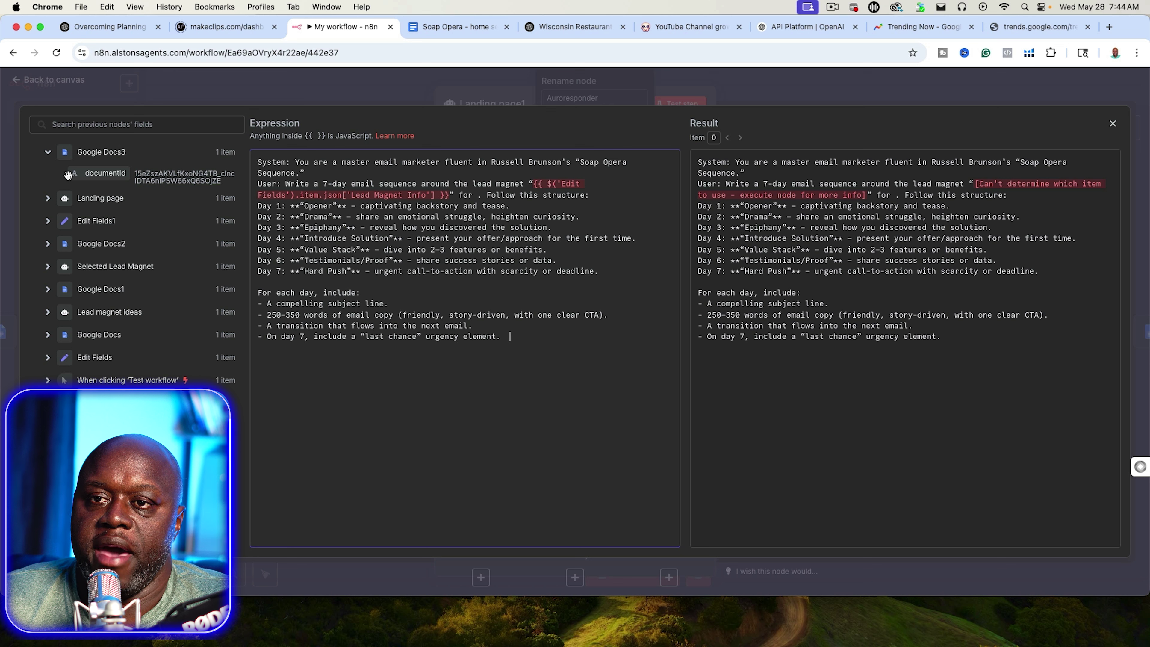
Step: Replace the Lead Magnet Info expression in the email prompt with Edit Fields1's "Selected lead magent" field
{"action": "left_click_drag", "start_coordinate": [449, 194], "coordinate": [535, 183]}
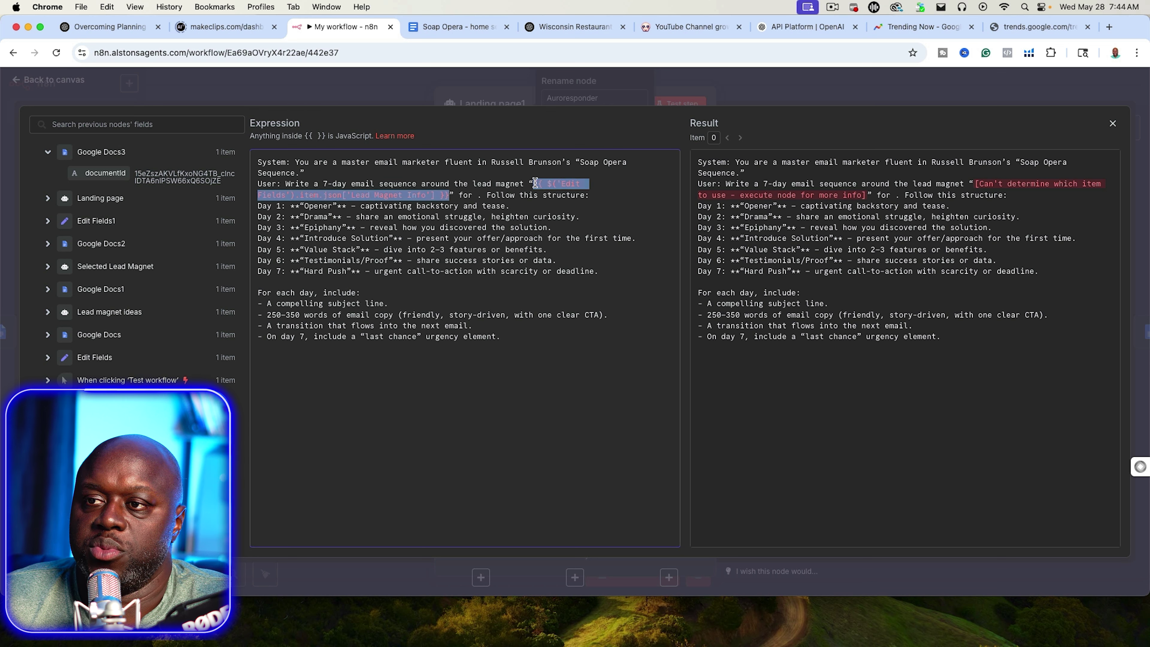
{"action": "key", "text": "BackSpace"}
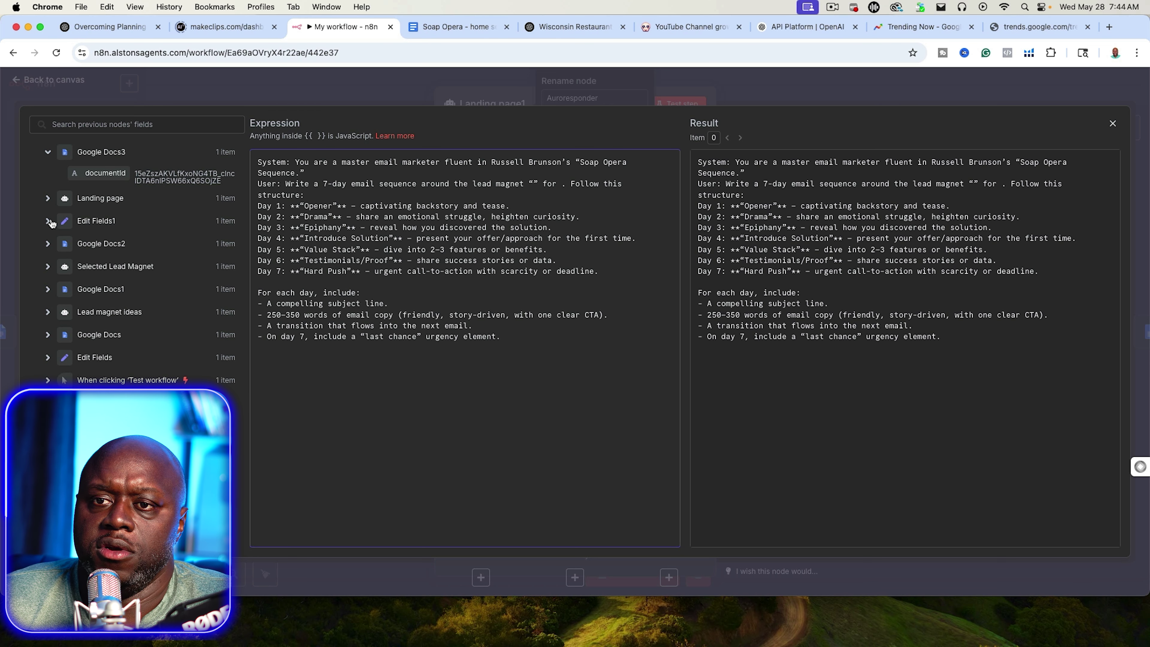
{"action": "left_click", "coordinate": [48, 222]}
{"action": "left_click_drag", "start_coordinate": [93, 256], "coordinate": [535, 183]}
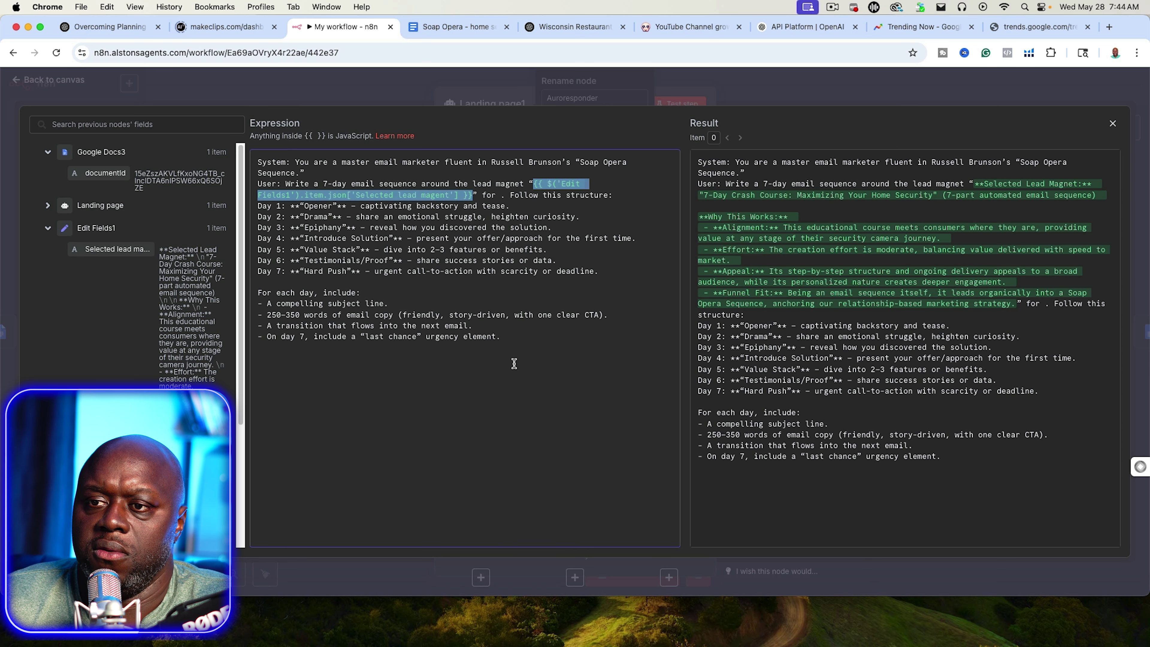
Step: Extend the Day 1 line with "also include a short welcome and a link for them to download the lead magnet they signed up for"
{"action": "left_click", "coordinate": [420, 429]}
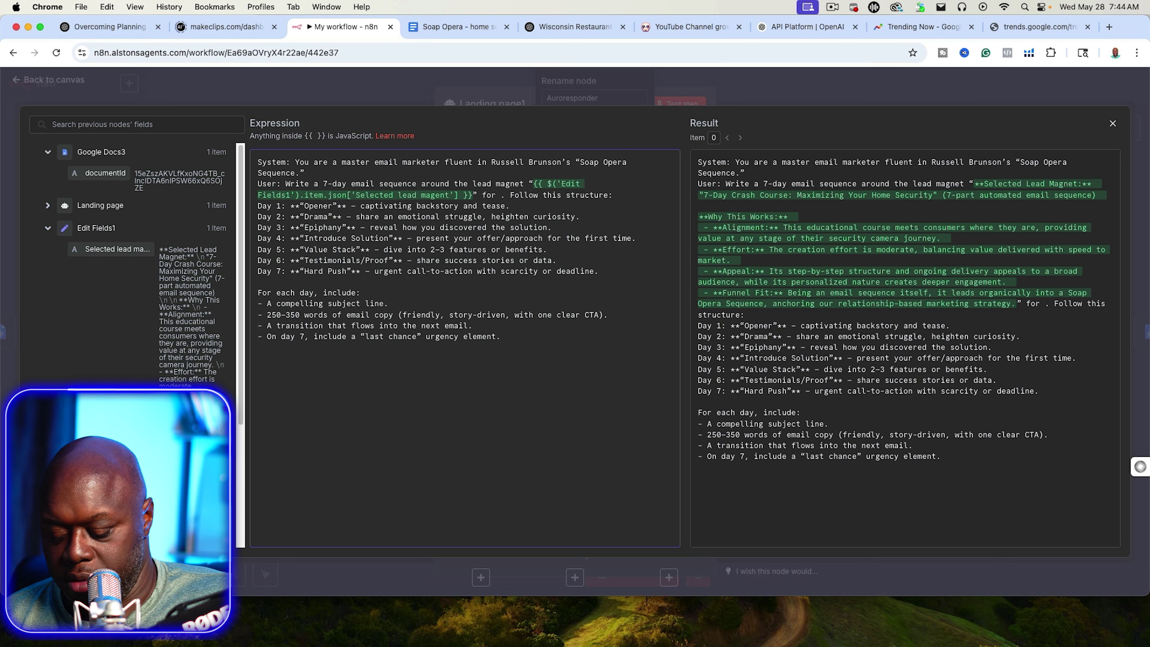
{"action": "type", "text": "incl"}
{"action": "key", "text": "BackSpace"}
{"action": "type", "text": "clude a short wel"}
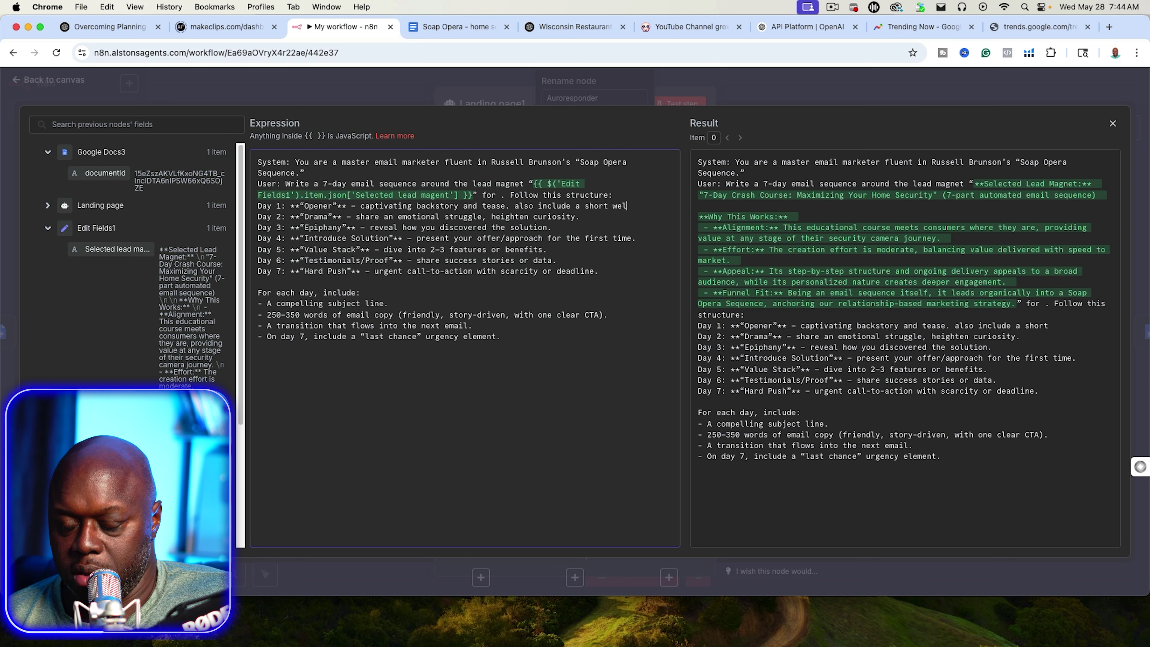
{"action": "type", "text": "come and"}
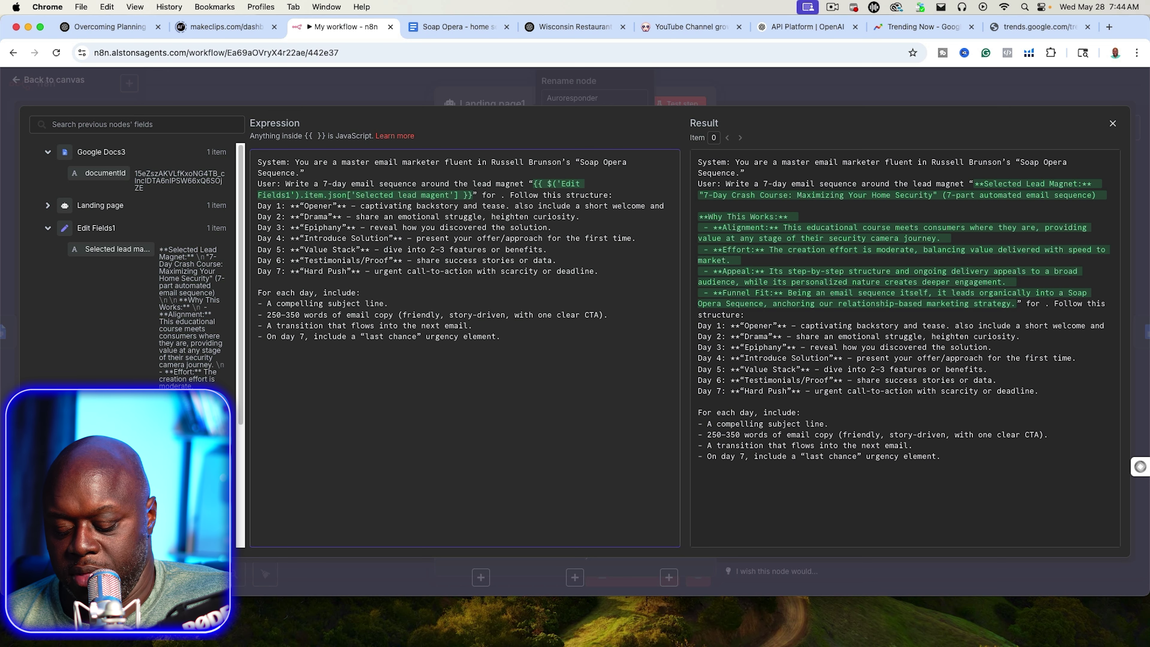
{"action": "type", "text": " a link for them to downlo"}
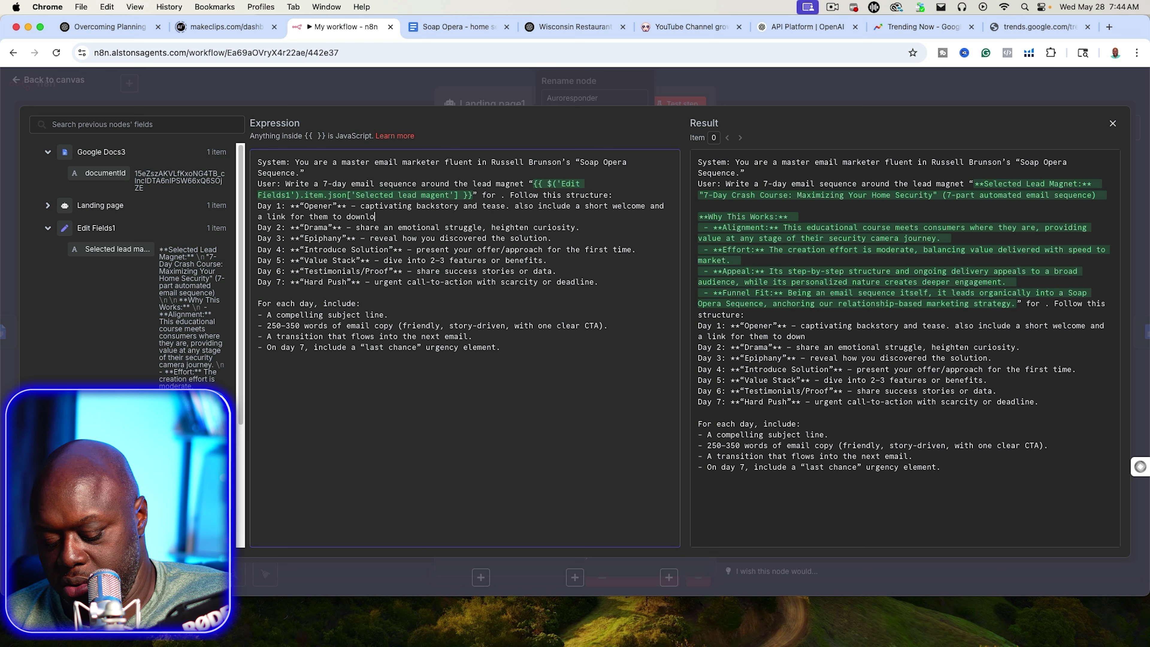
{"action": "type", "text": "ad the lead magnet they "}
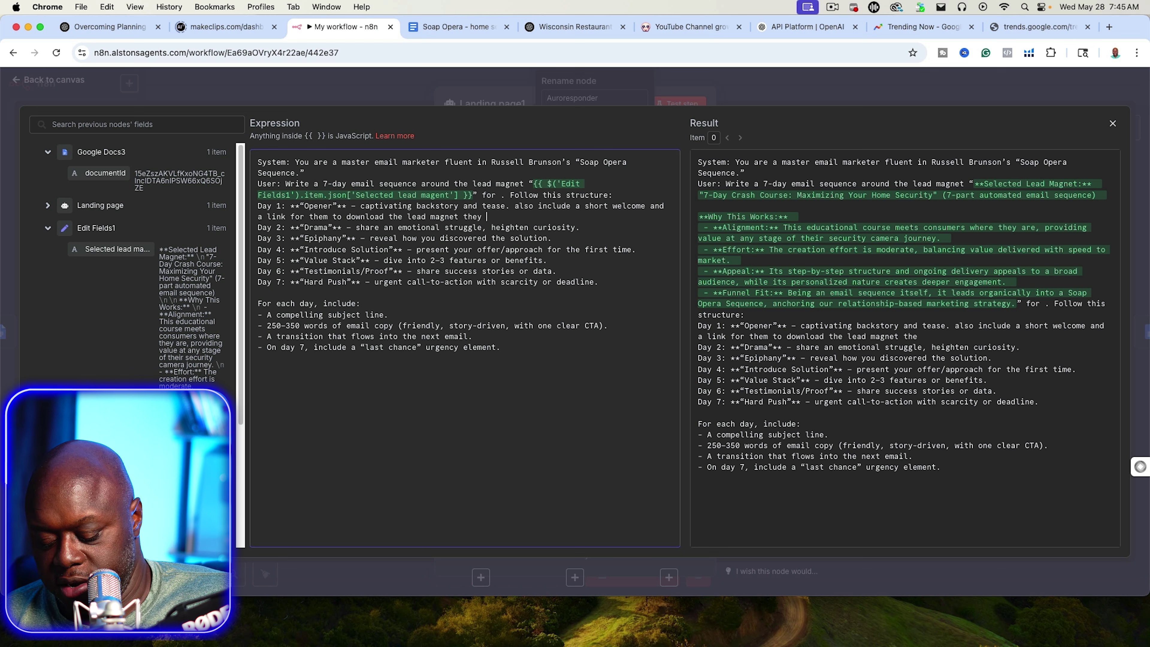
{"action": "type", "text": "signed up "}
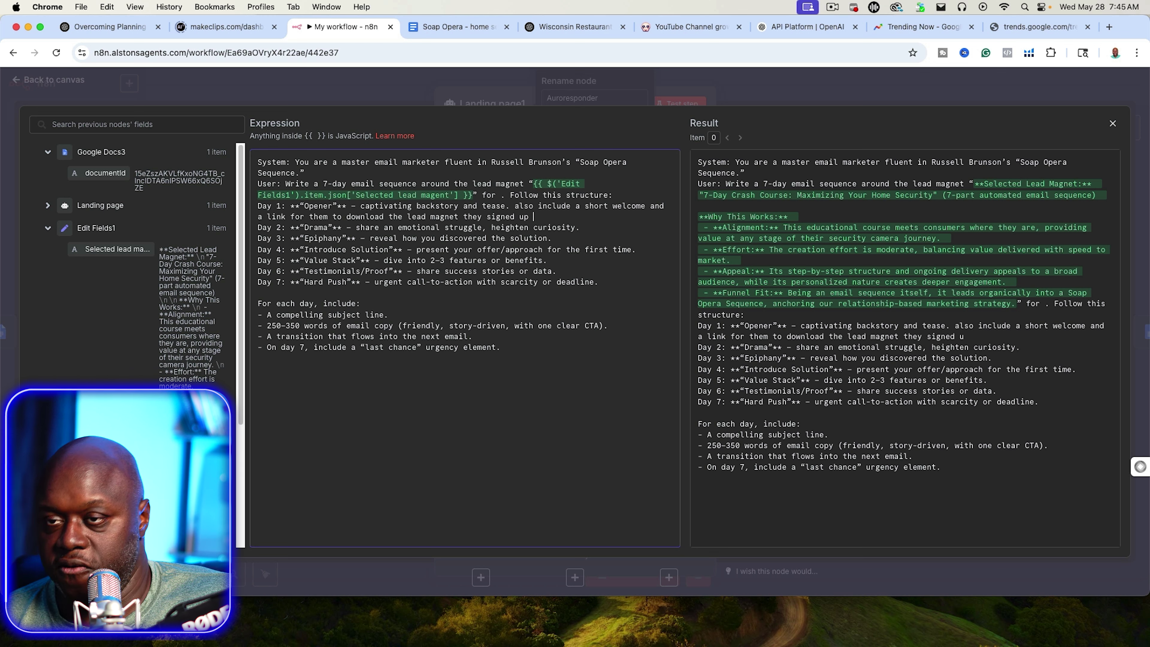
{"action": "type", "text": "for"}
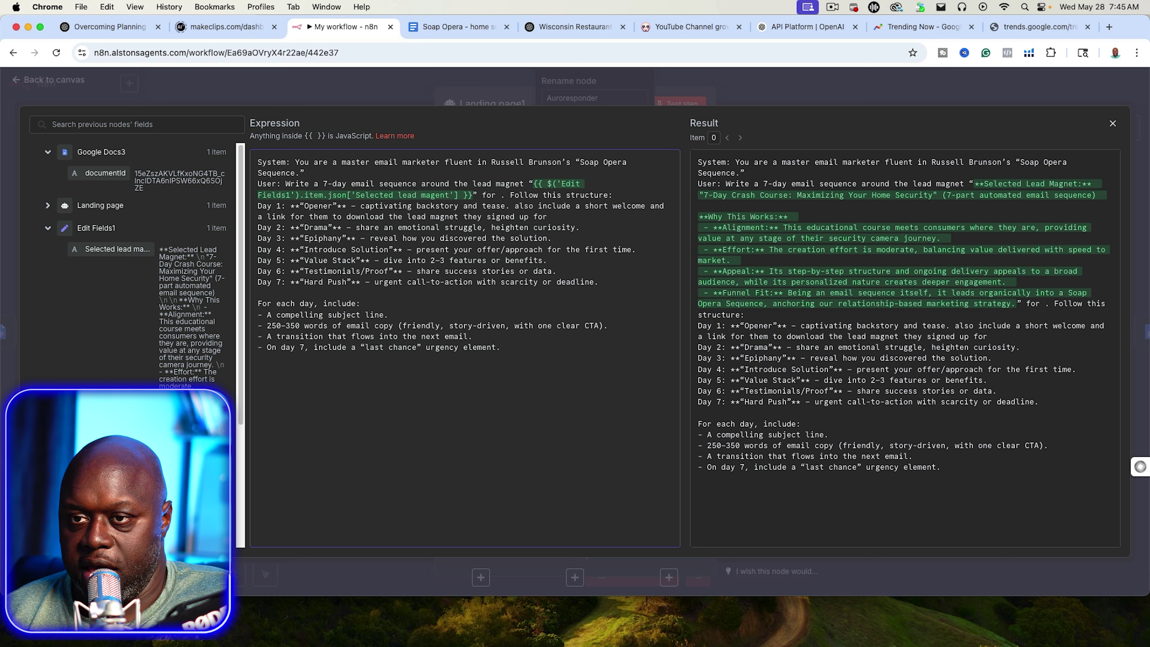
Step: Append the bullet "-Ask tyhem to respond to the emails to increase open rates and trust with the mail servers" to the prompt's closing list
{"action": "key", "text": "Return"}
{"action": "type", "text": "-Ask tyhem t"}
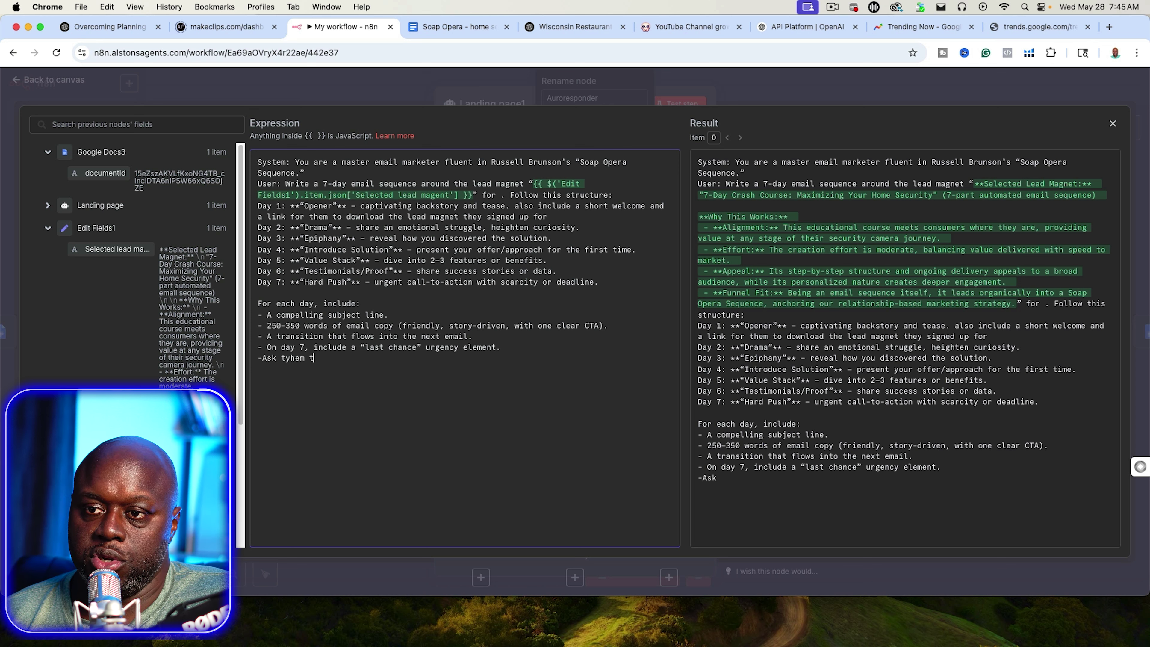
{"action": "type", "text": "o respond"}
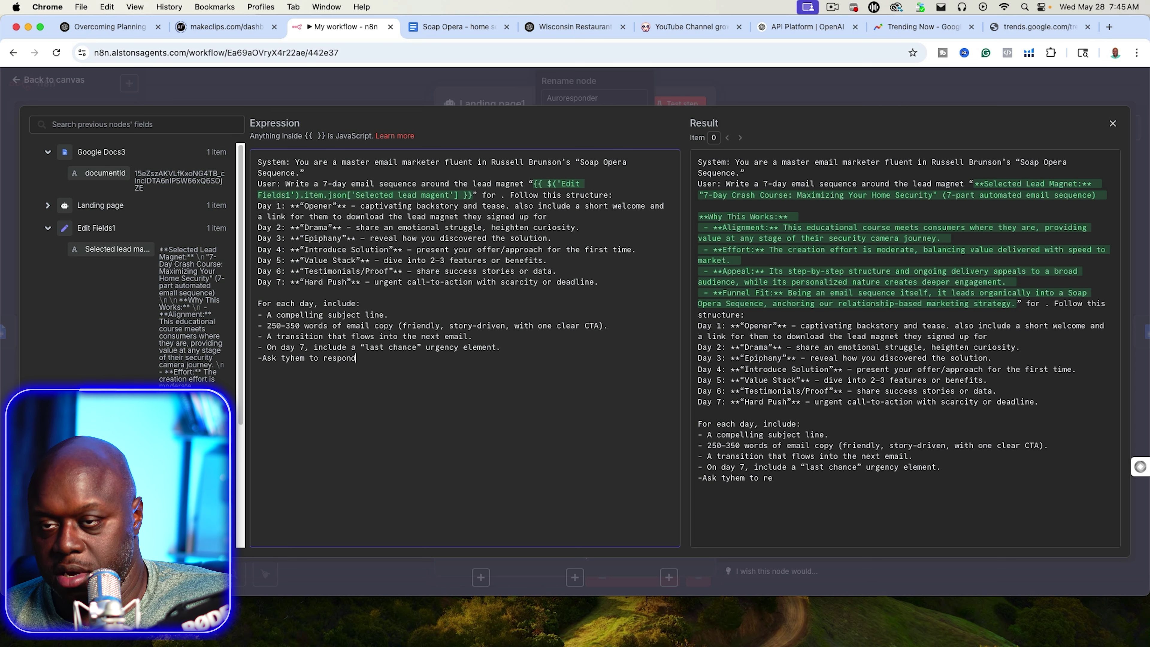
{"action": "type", "text": " to the emails to increase o"}
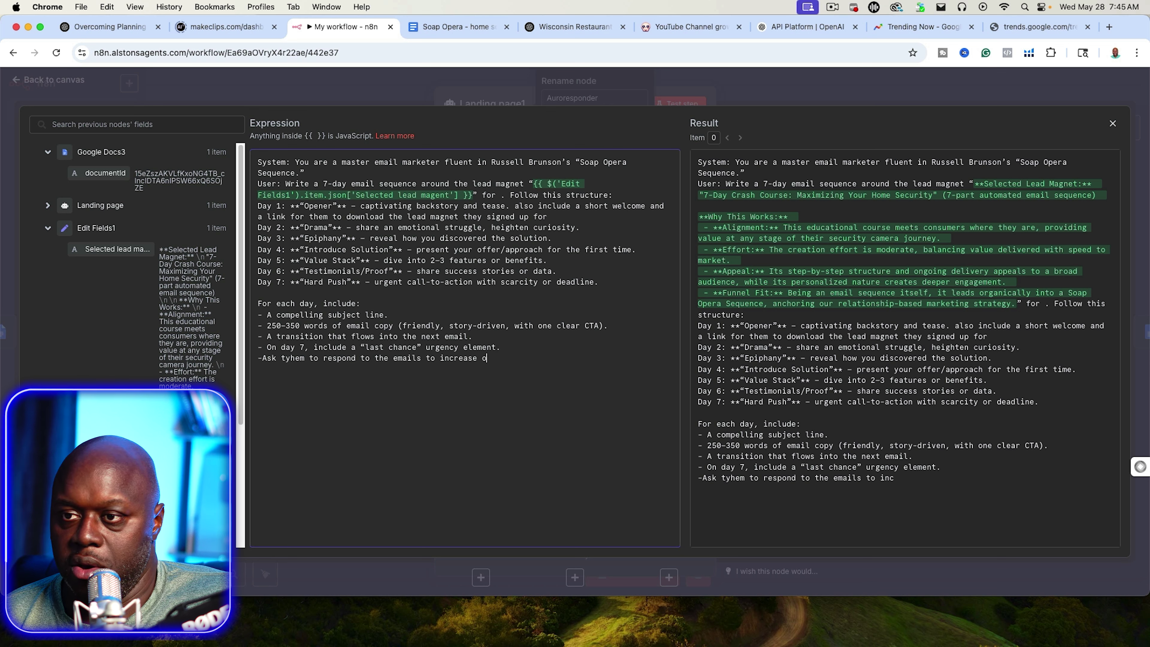
{"action": "type", "text": "pen rates and trust with the"}
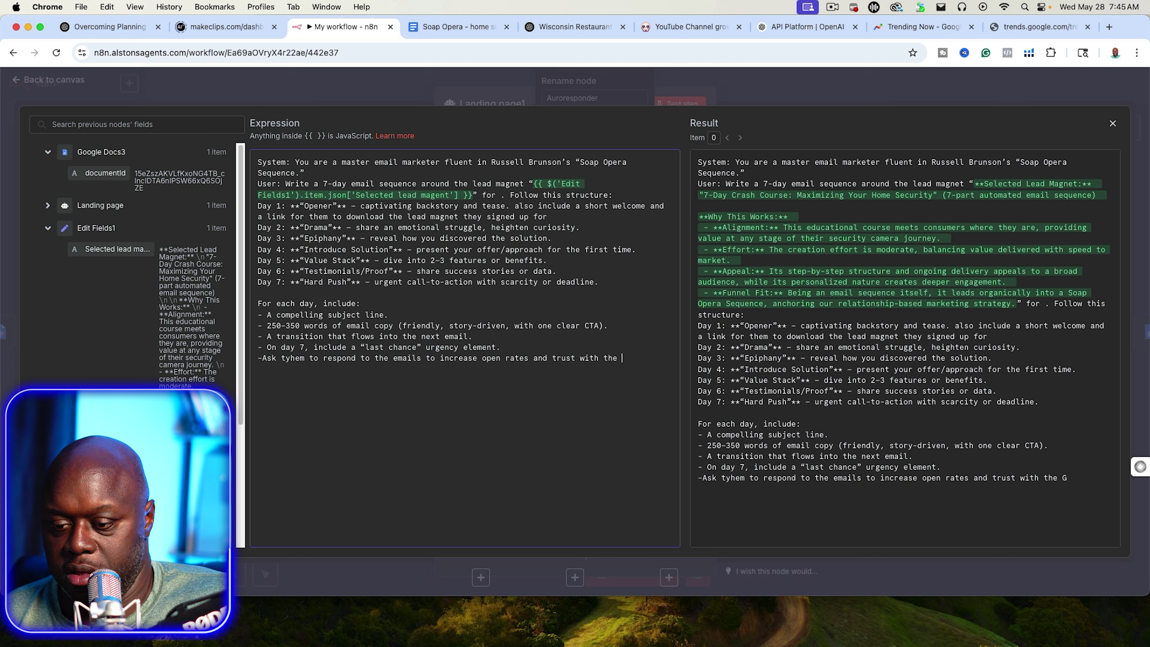
{"action": "type", "text": " mail servers"}
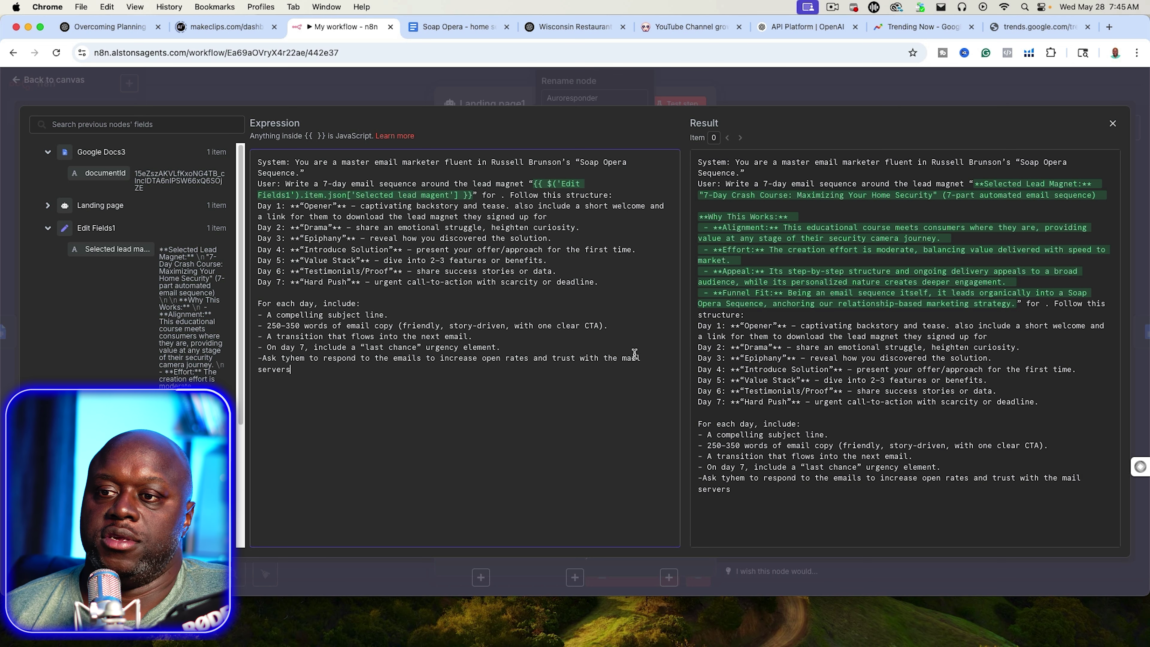
{"action": "key", "text": "Escape"}
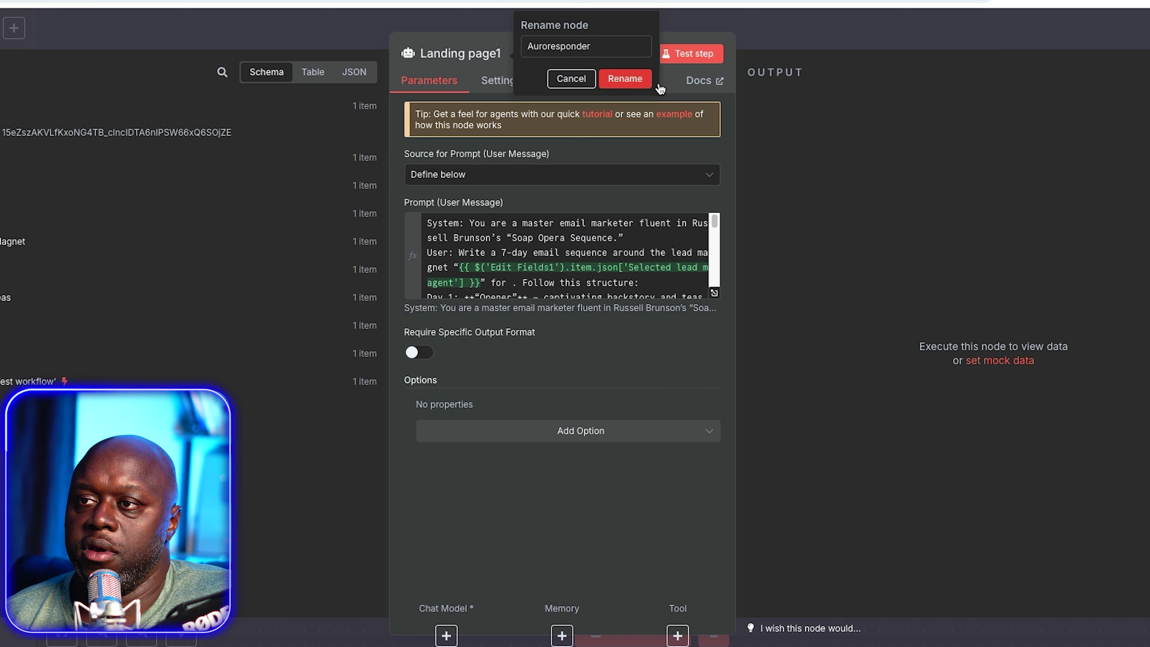
Step: Apply the Auroresponder name to the copied agent and test the agent step
{"action": "left_click", "coordinate": [624, 84]}
{"action": "left_click", "coordinate": [687, 54]}
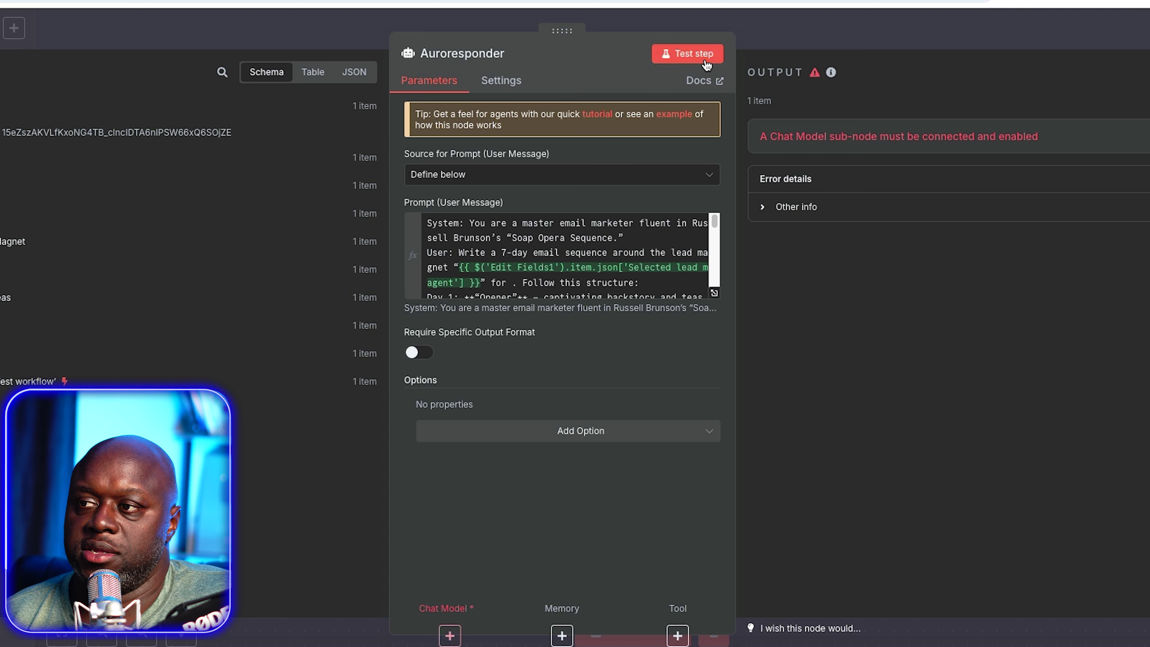
{"action": "key", "text": "Escape"}
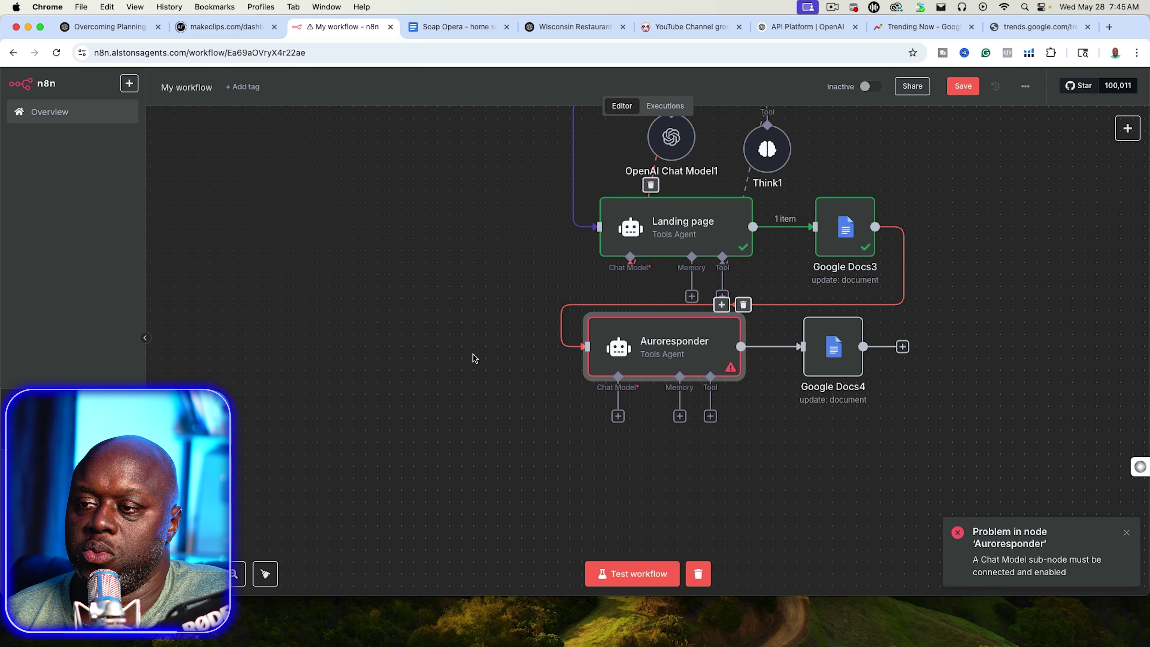
Step: Connect the Auroresponder agent's chat model input to OpenAI Chat Model1
{"action": "scroll", "coordinate": [594, 532], "scroll_direction": "up", "scroll_amount": 3}
{"action": "left_click_drag", "start_coordinate": [618, 510], "coordinate": [661, 258]}
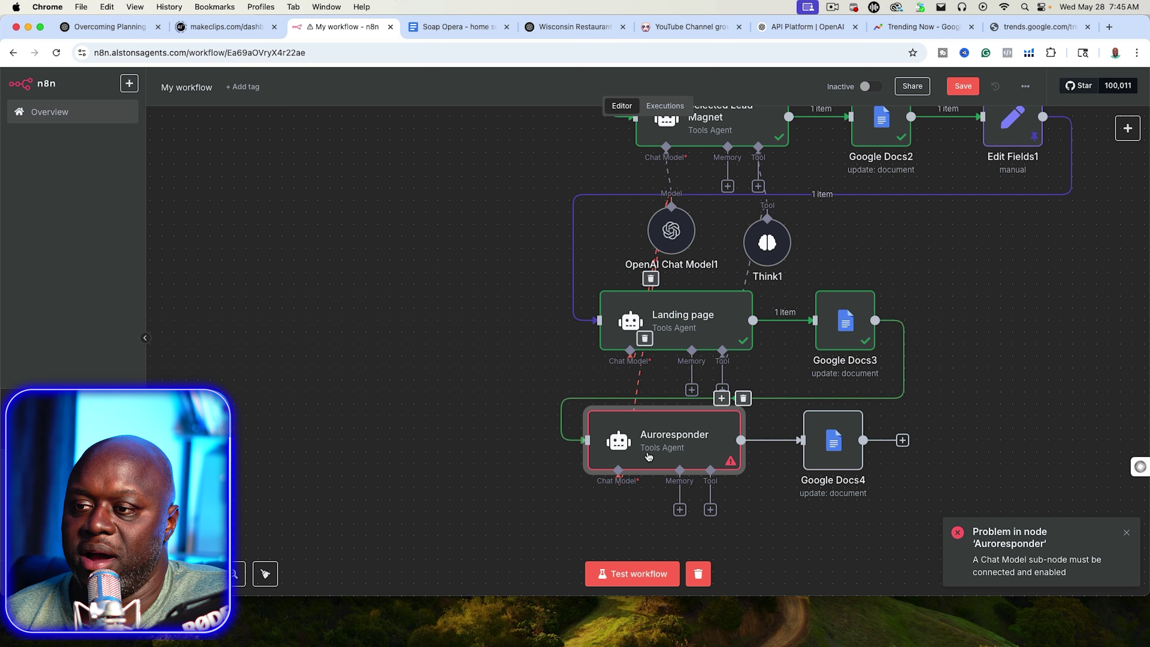
Step: Connect the Auroresponder agent's tool input to Think1 and test the agent step
{"action": "left_click_drag", "start_coordinate": [710, 507], "coordinate": [784, 243]}
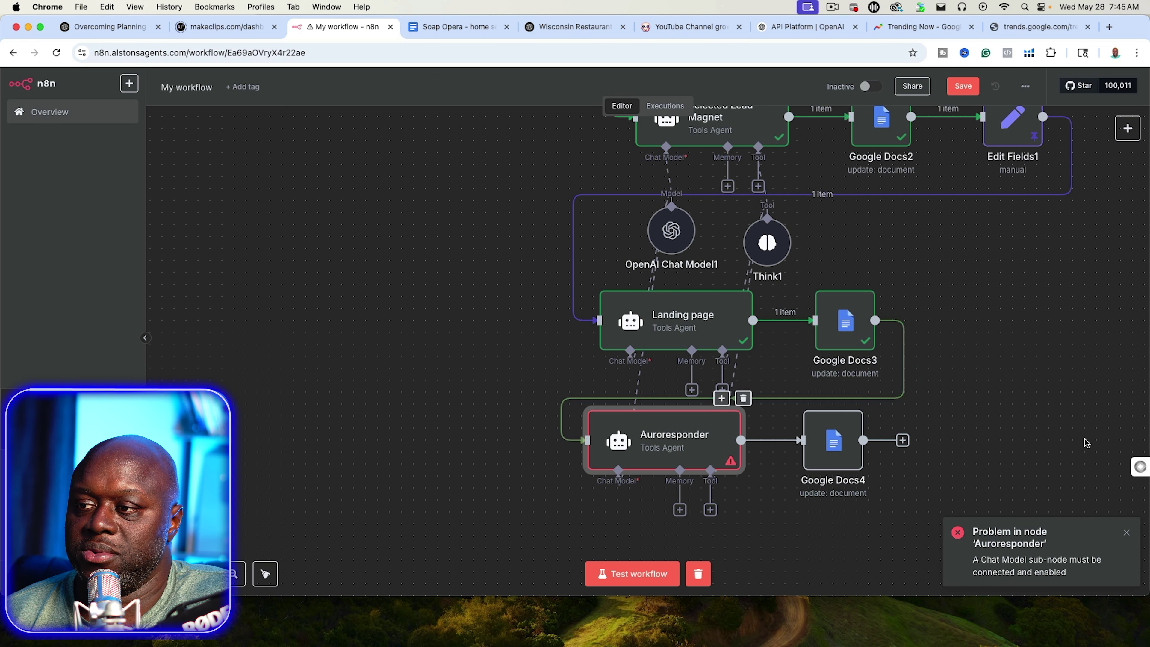
{"action": "double_click", "coordinate": [650, 451]}
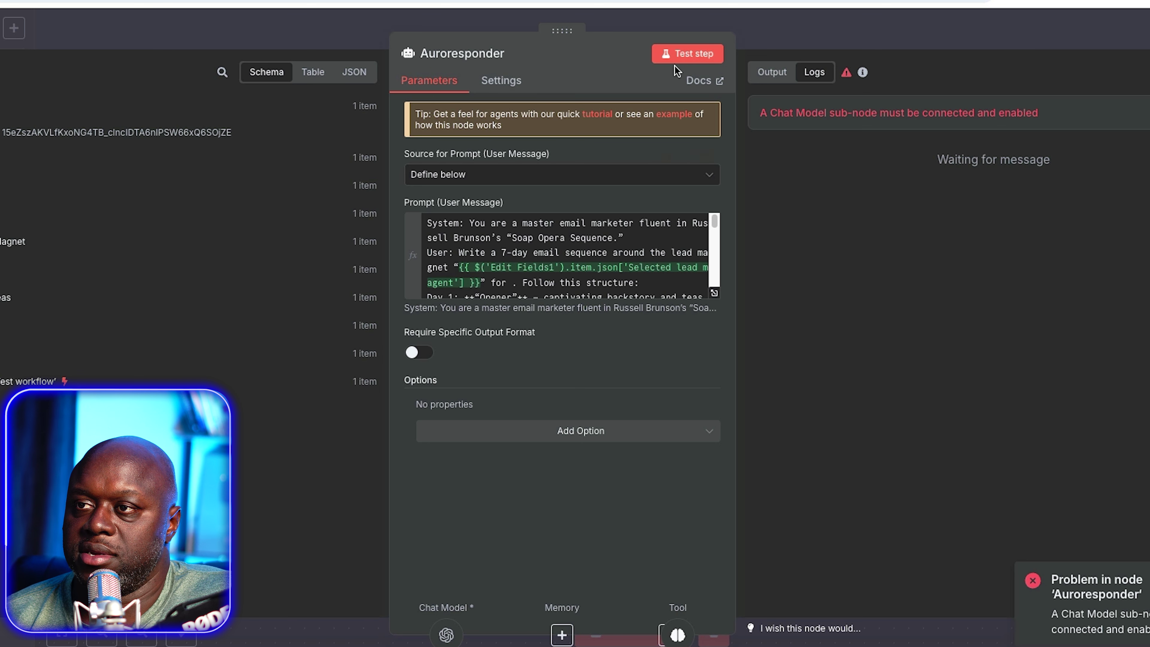
{"action": "left_click", "coordinate": [702, 105]}
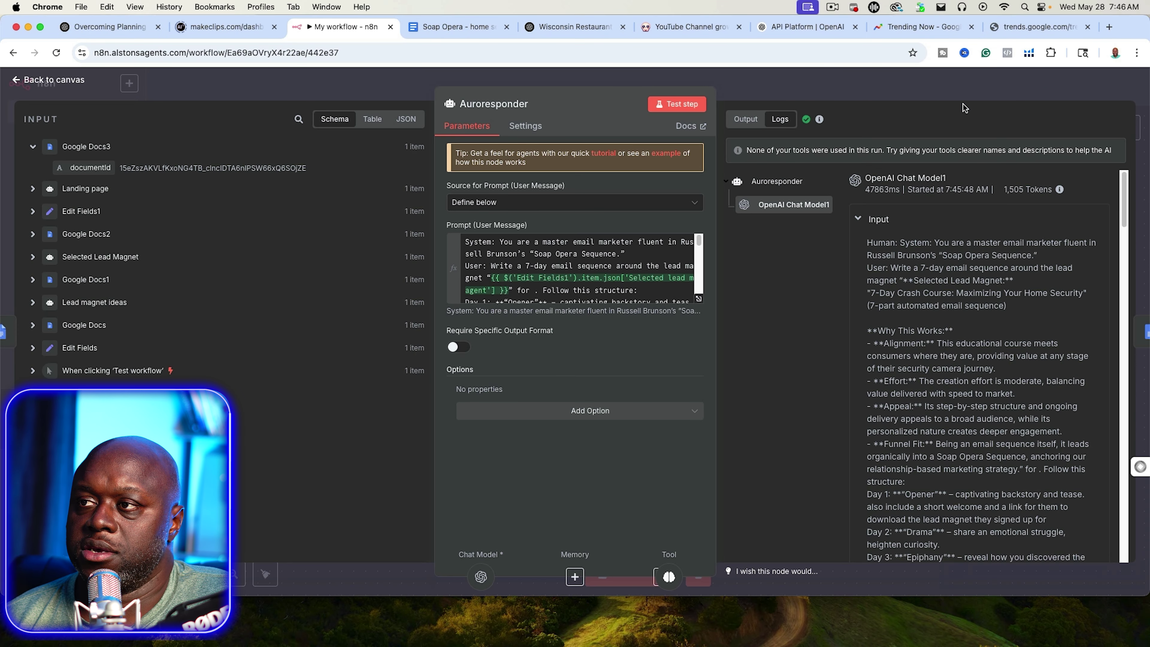
{"action": "left_click", "coordinate": [1030, 59]}
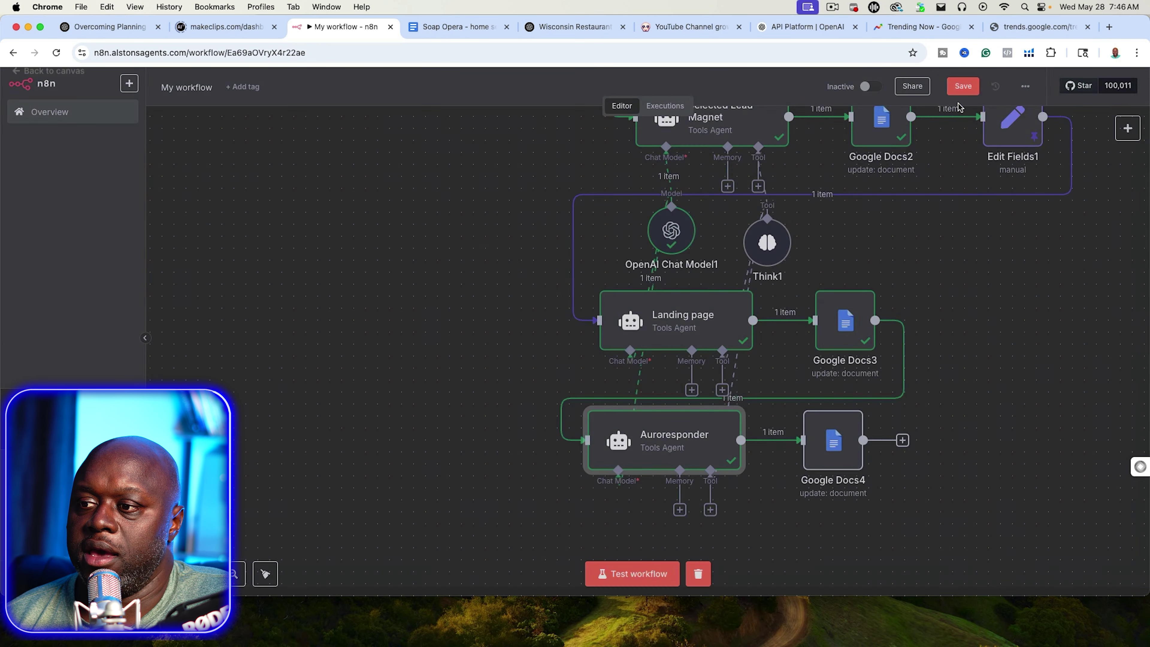
Step: Remap the Auroresponder output below the LANDING PAGE heading in the Google Docs4 insert text and test that node
{"action": "double_click", "coordinate": [836, 446]}
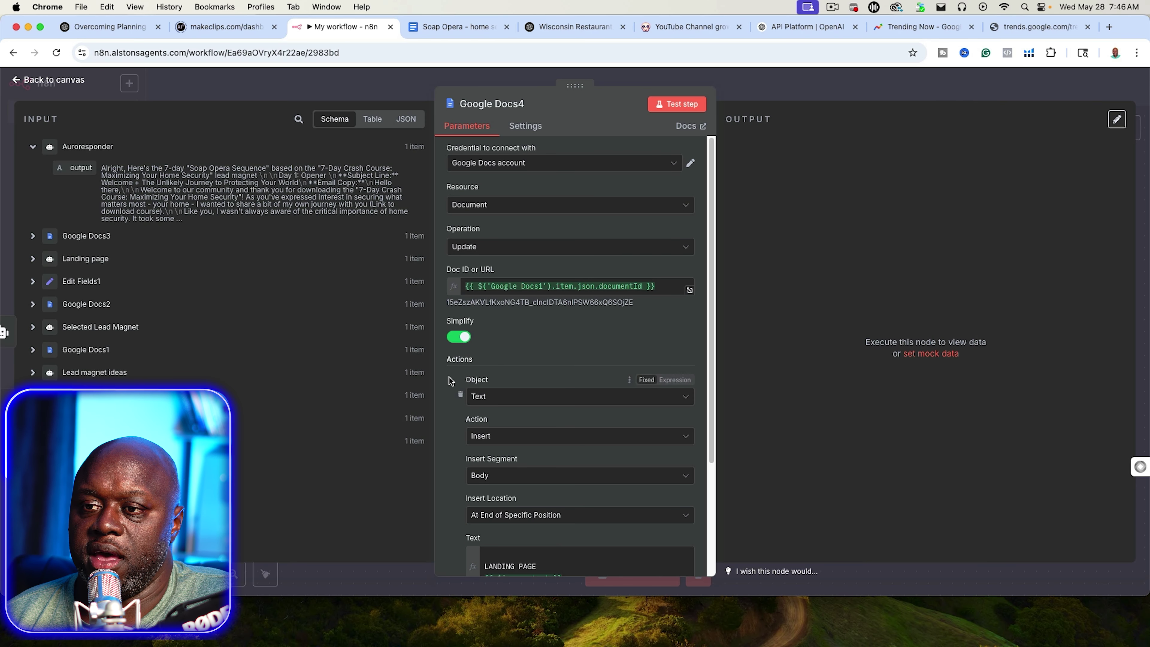
{"action": "scroll", "coordinate": [443, 378], "scroll_direction": "down", "scroll_amount": 5}
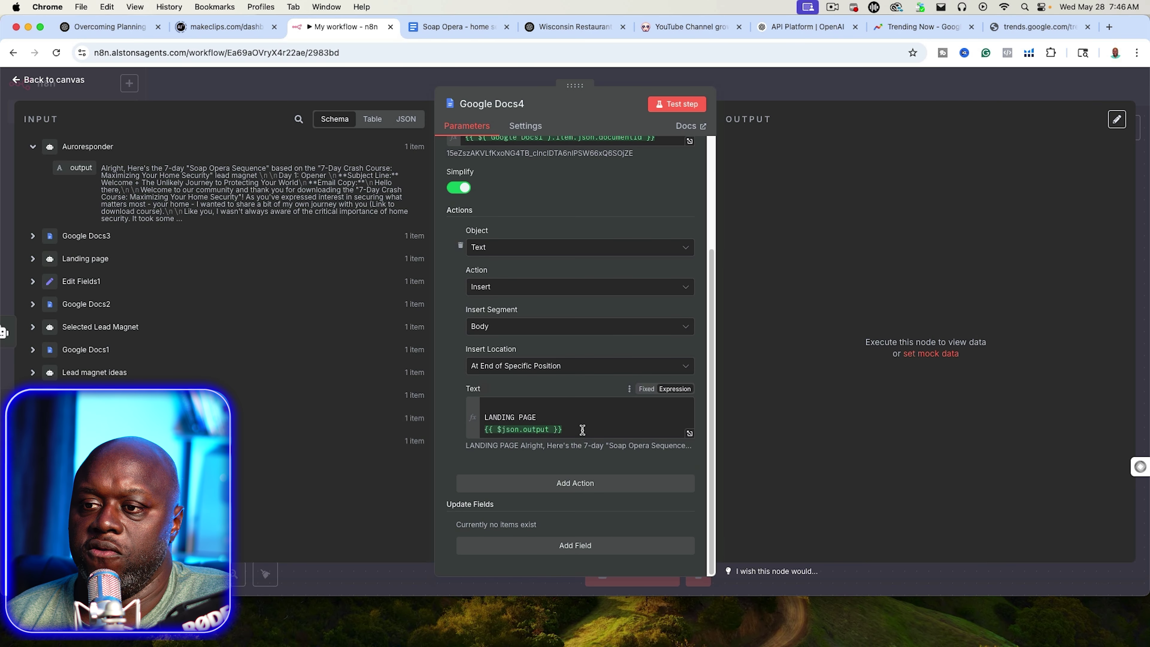
{"action": "left_click_drag", "start_coordinate": [582, 429], "coordinate": [477, 429]}
{"action": "key", "text": "BackSpace"}
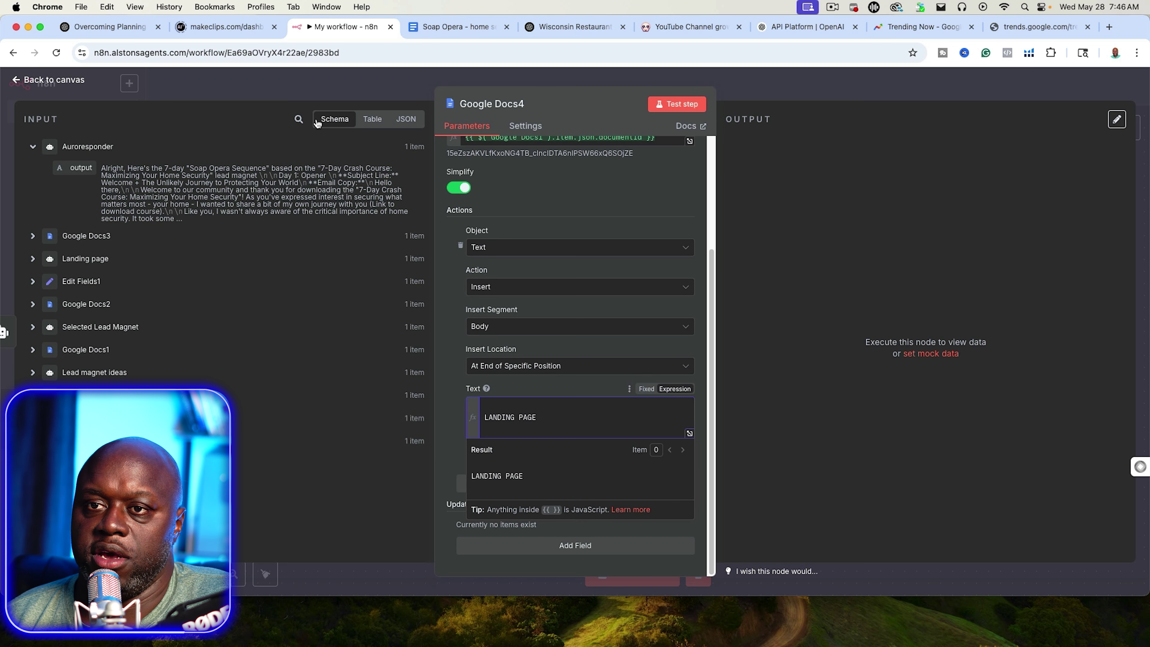
{"action": "left_click_drag", "start_coordinate": [76, 168], "coordinate": [521, 431]}
{"action": "left_click", "coordinate": [439, 435]}
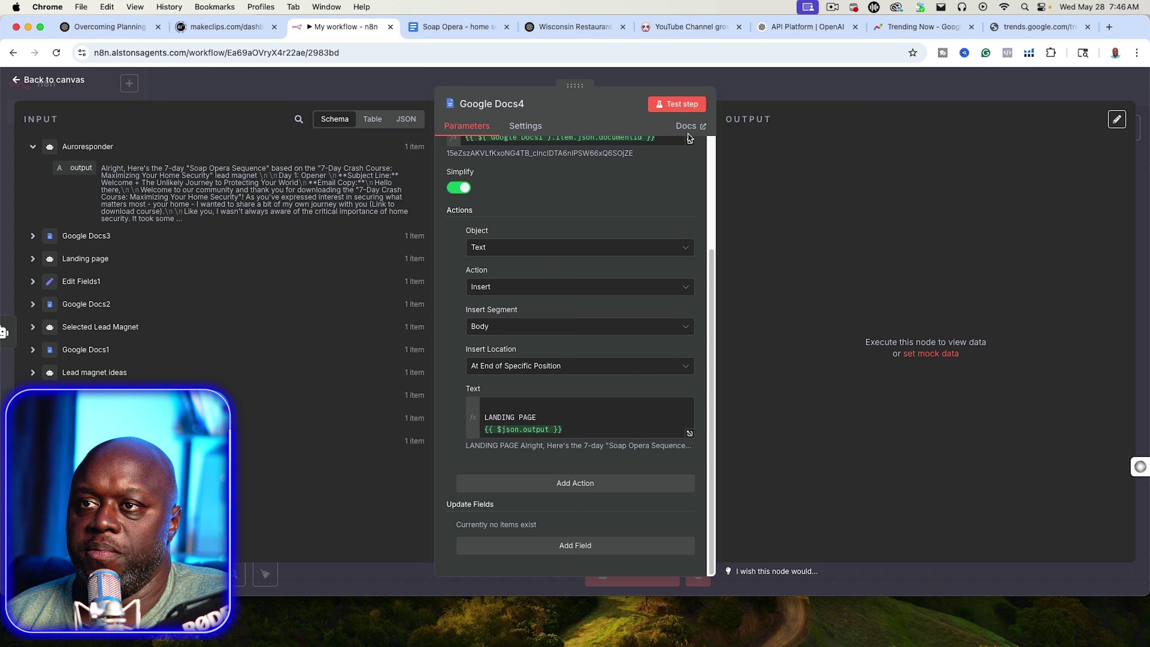
{"action": "left_click", "coordinate": [678, 104]}
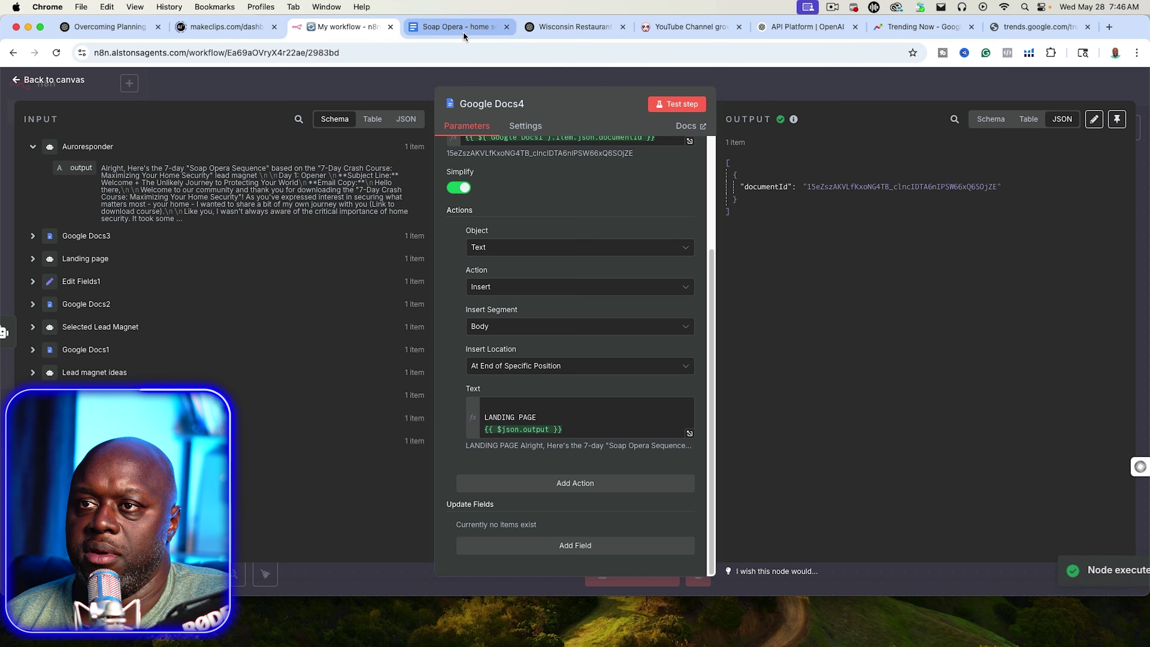
Step: Switch to the "Soap Opera - home security cameras" Google Doc and review the inserted content through the Day 7 email
{"action": "left_click", "coordinate": [457, 26]}
{"action": "scroll", "coordinate": [468, 368], "scroll_direction": "down", "scroll_amount": 4}
{"action": "scroll", "coordinate": [468, 368], "scroll_direction": "down", "scroll_amount": 15}
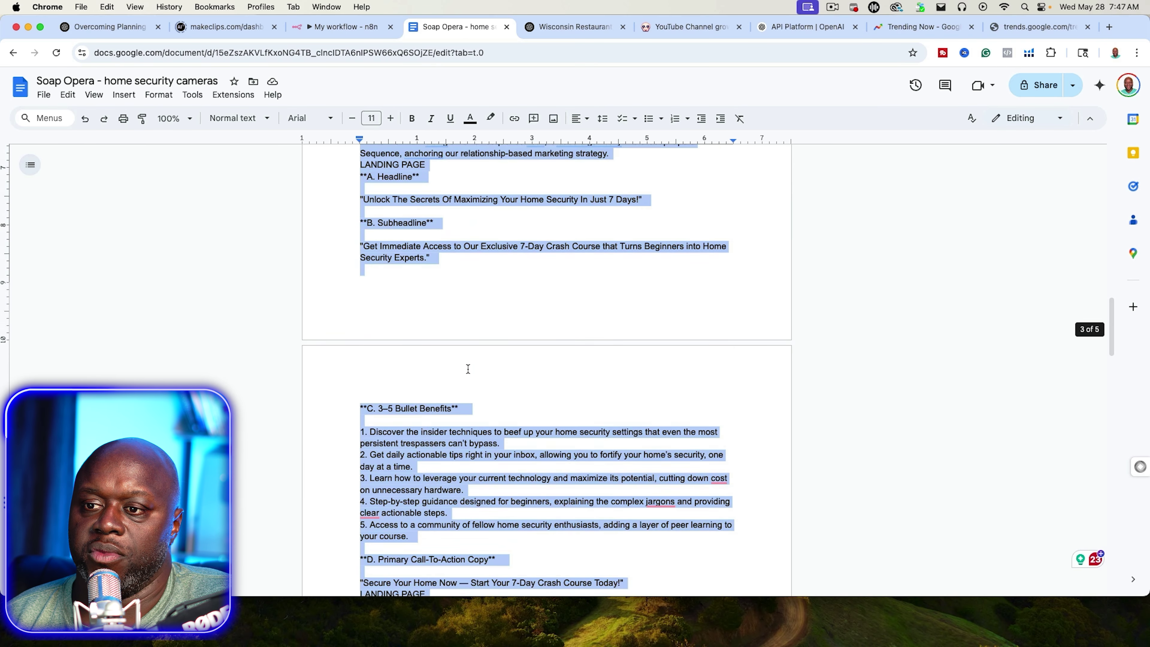
{"action": "scroll", "coordinate": [468, 368], "scroll_direction": "down", "scroll_amount": 10}
{"action": "left_click", "coordinate": [380, 240]}
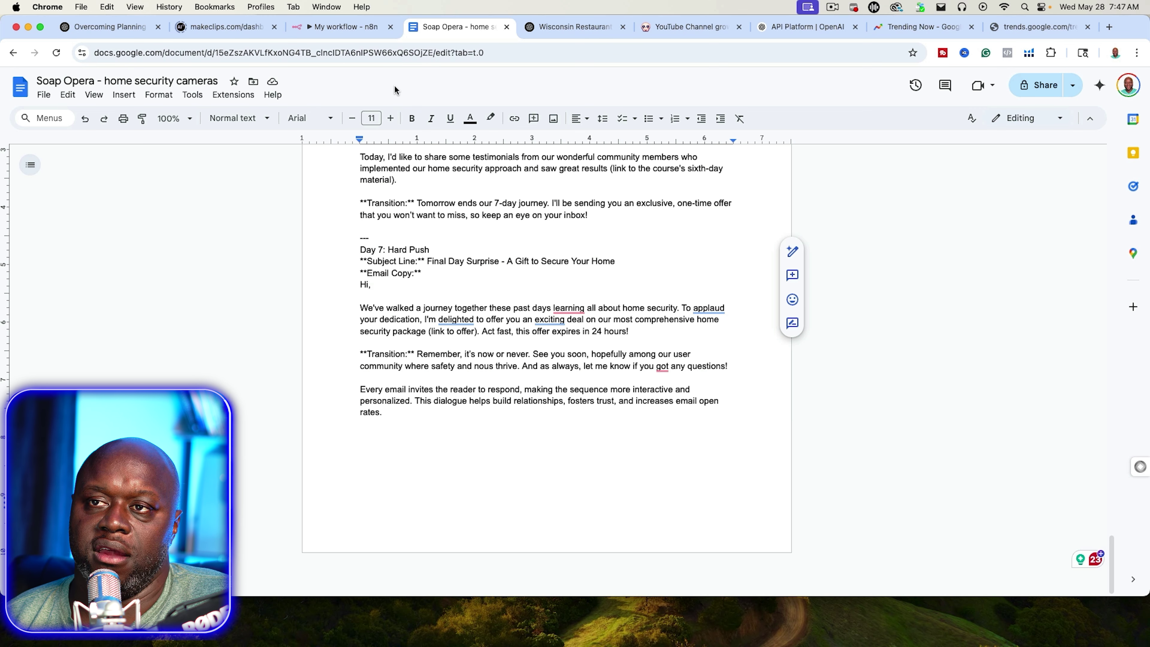
Step: Back in n8n, duplicate the Auroresponder agent with its Google Docs node, place the copies below the originals and link Google Docs4 to the copied agent
{"action": "left_click", "coordinate": [340, 28]}
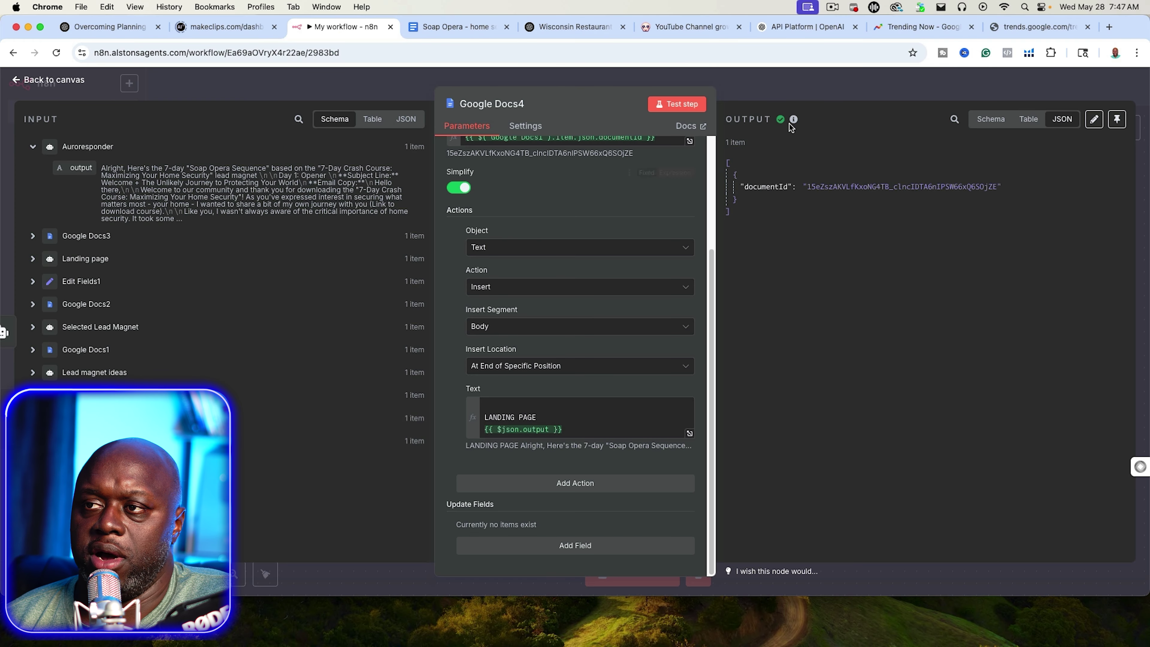
{"action": "left_click", "coordinate": [807, 89]}
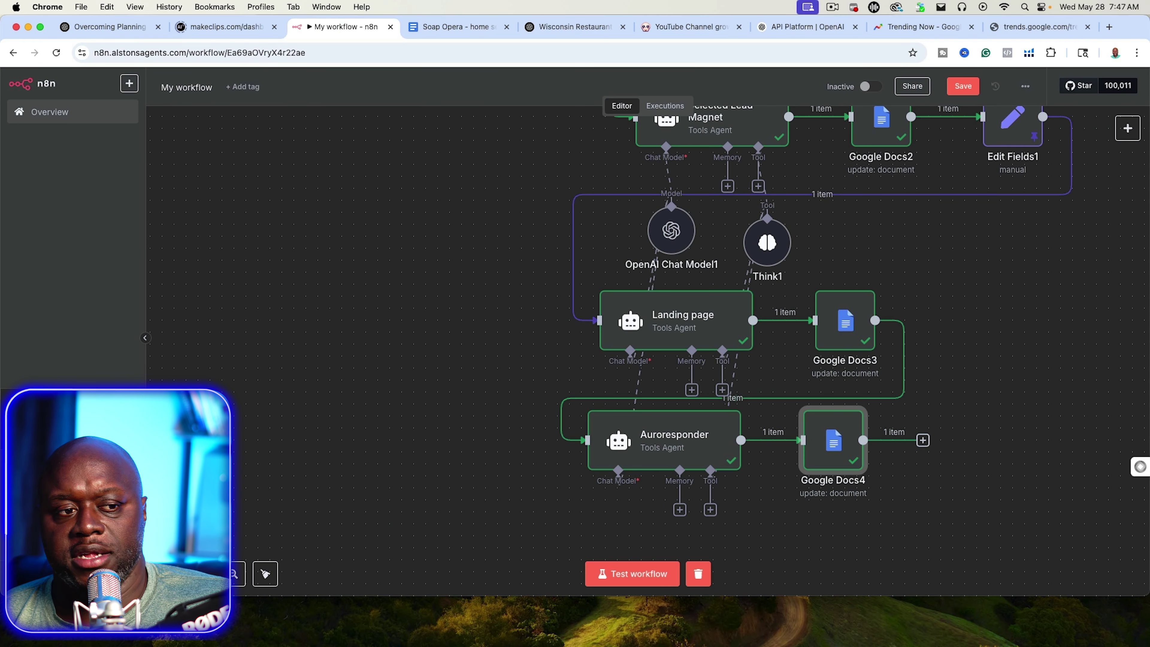
{"action": "left_click", "coordinate": [991, 520]}
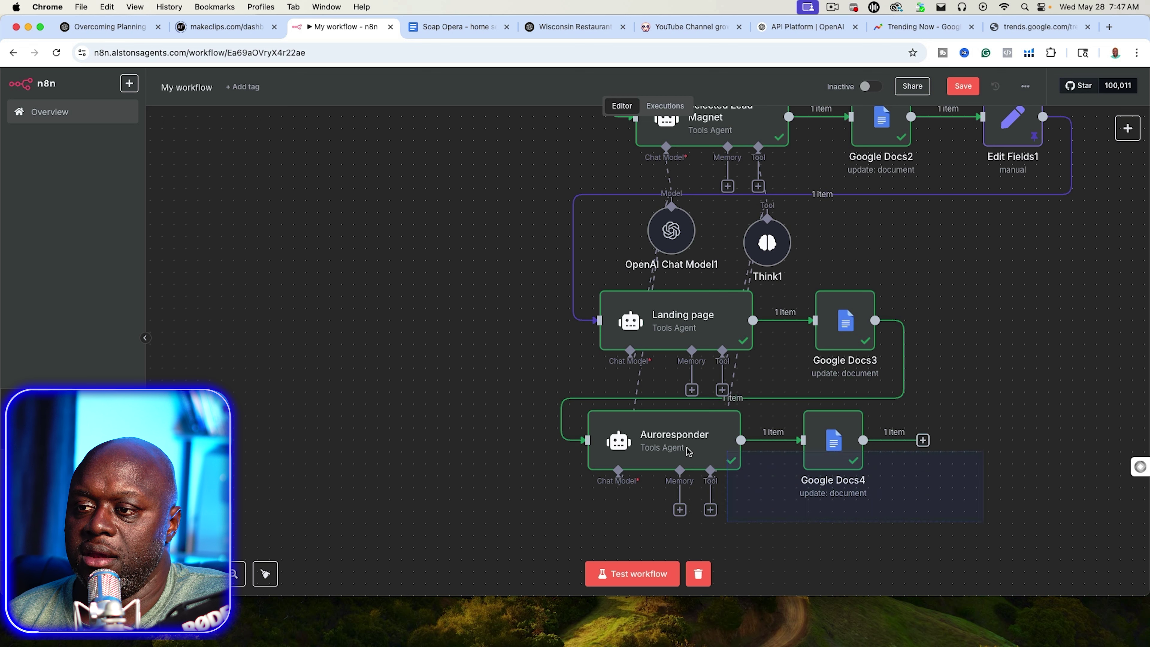
{"action": "left_click_drag", "start_coordinate": [688, 451], "coordinate": [441, 398]}
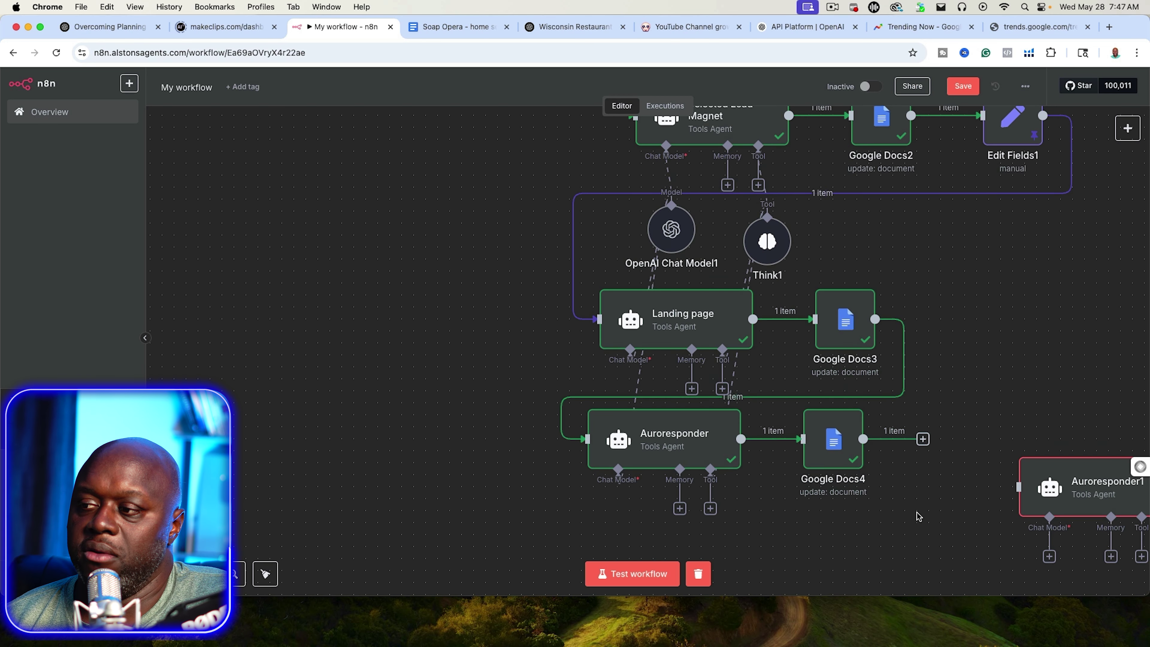
{"action": "scroll", "coordinate": [919, 516], "scroll_direction": "down", "scroll_amount": 4}
{"action": "left_click_drag", "start_coordinate": [1080, 318], "coordinate": [612, 413]}
{"action": "left_click_drag", "start_coordinate": [959, 469], "coordinate": [788, 467]}
{"action": "left_click_drag", "start_coordinate": [1080, 305], "coordinate": [1060, 310]}
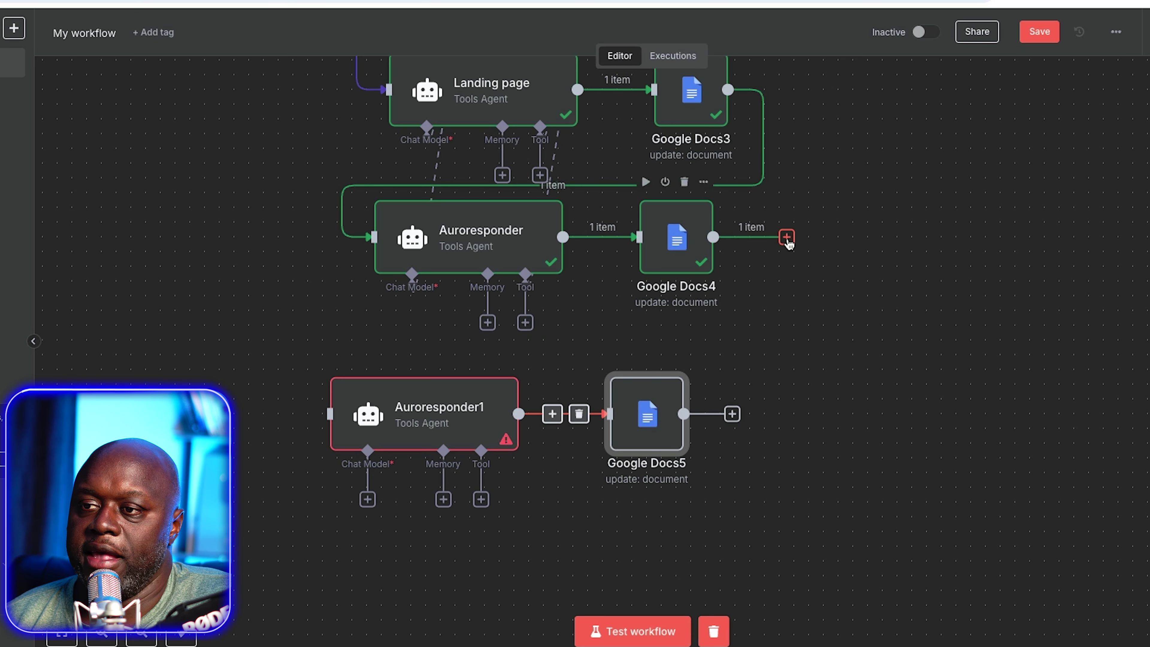
{"action": "left_click_drag", "start_coordinate": [786, 237], "coordinate": [329, 413]}
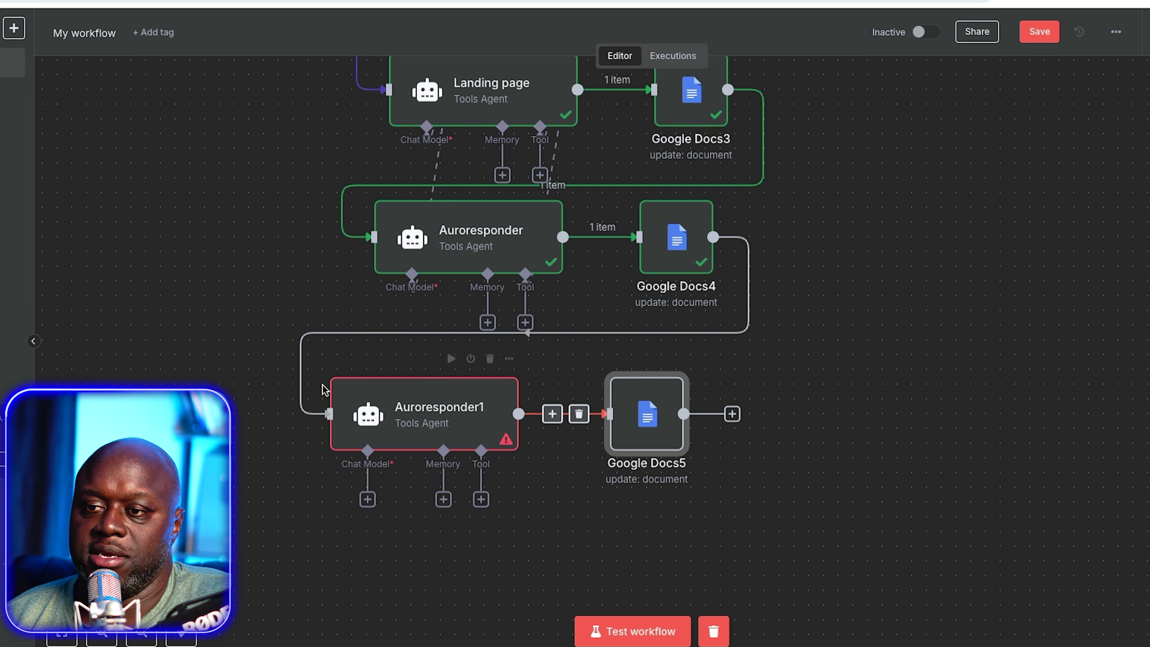
Step: Replace the Auroresponder1 prompt with the conversion copy expert prompt for the thank-you page, including a headline, whitelisting paragraphs, secondary CTA and three affiliate pitches
{"action": "double_click", "coordinate": [422, 426]}
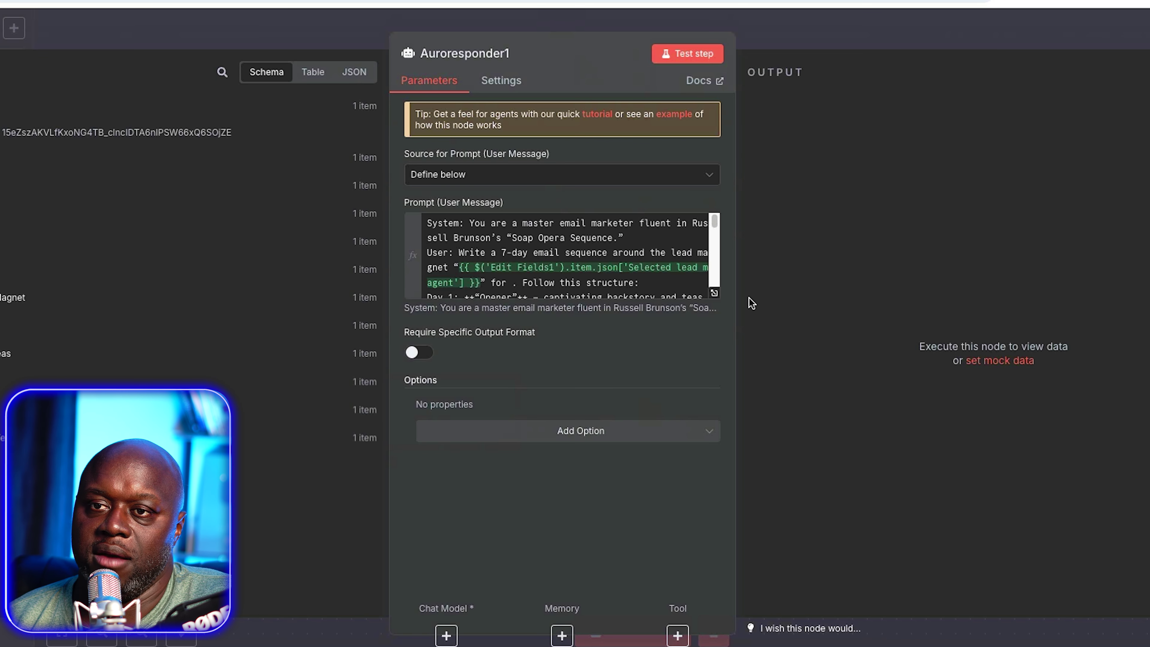
{"action": "left_click", "coordinate": [714, 293]}
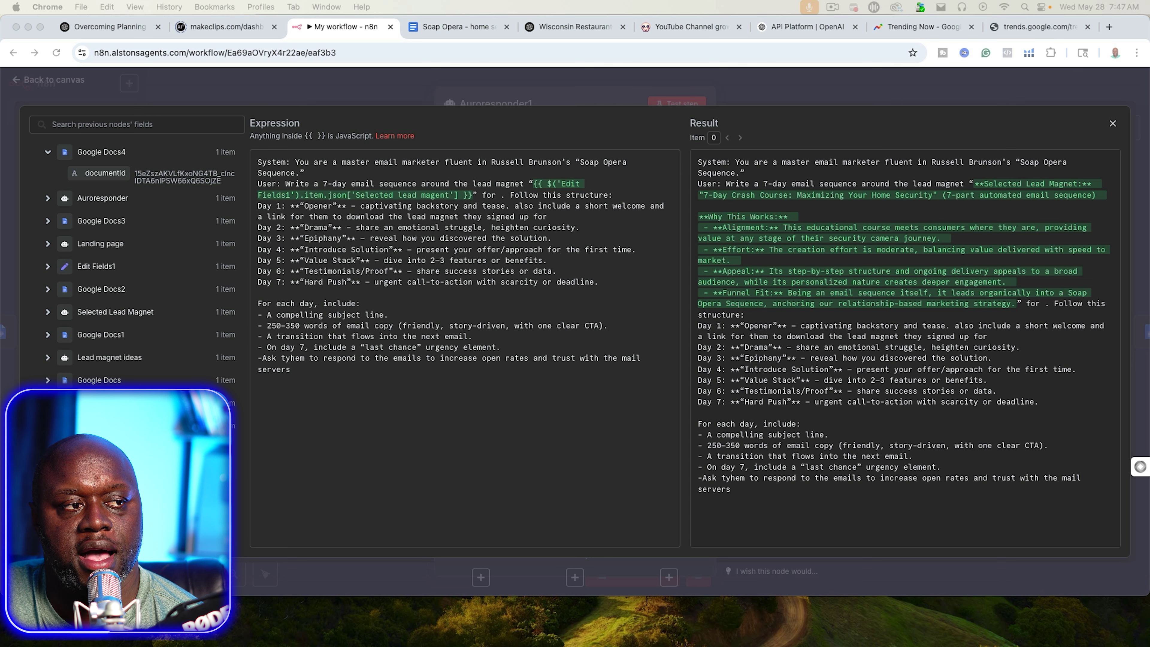
{"action": "left_click_drag", "start_coordinate": [367, 375], "coordinate": [255, 161]}
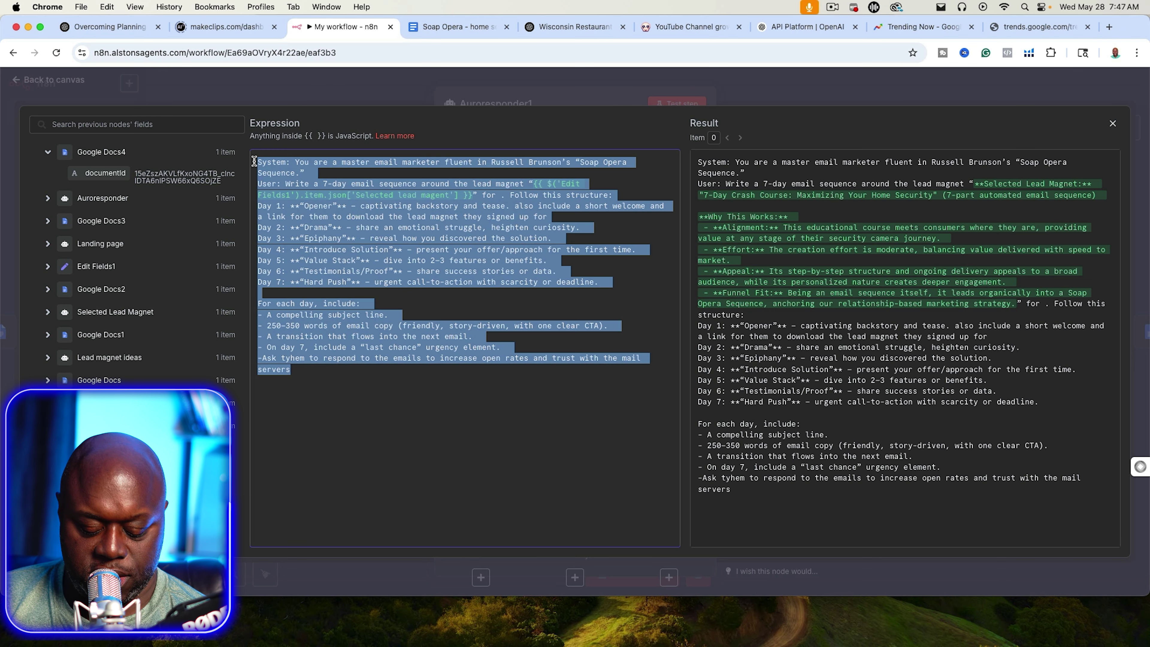
{"action": "type", "text": "System: You are a conversion copy expert optimizing post-opt-in experiences. User: For the thank-you page tied to the lead magnet \"[SELECTED LEAD MAGNET TITLE],\" produce: 1. A **headline** expressing gratitude and excitement. 2. Two short paragraphs explaining what to expect in the inbox and how to whitelist emails. 3. A secondary CTA to explore additional resources. 4. **Three** affiliate product pitches that:    - Align with the magnet content.    - Each features a benefit-driven bullet list (2 bullets).    - A clear \"Learn More\" button copy. Ensure the page feels seamless, builds trust, and sets up the email sequence. {{$('Edit Fields').first().json['Lead Magnet Info']}}"}
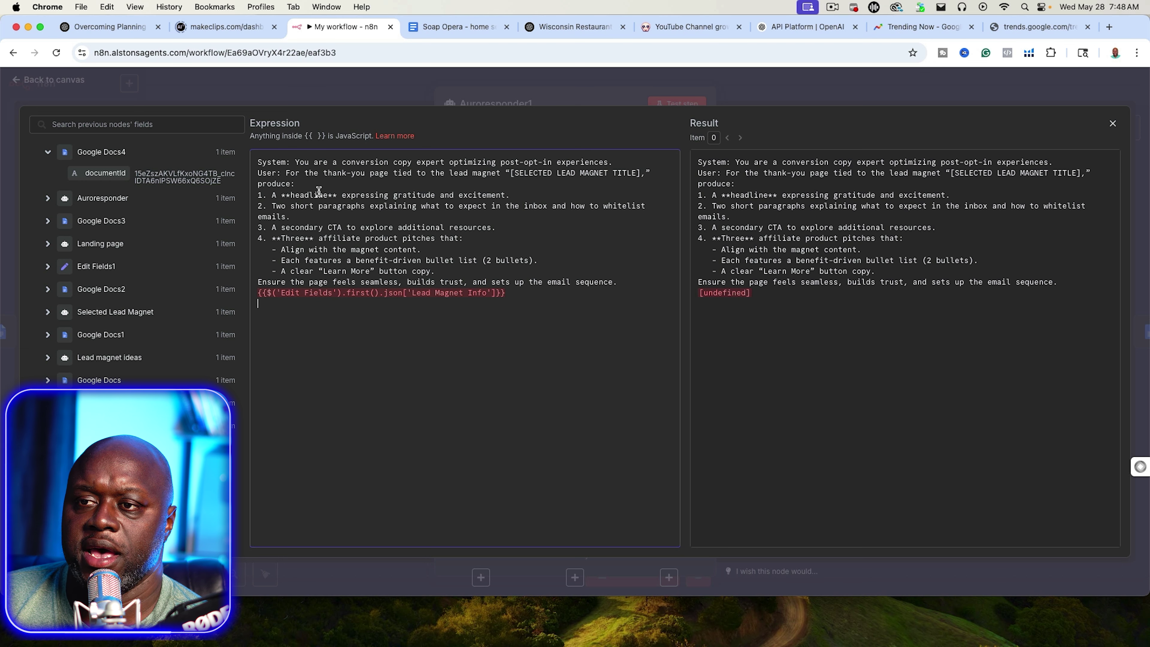
{"action": "left_click", "coordinate": [278, 320]}
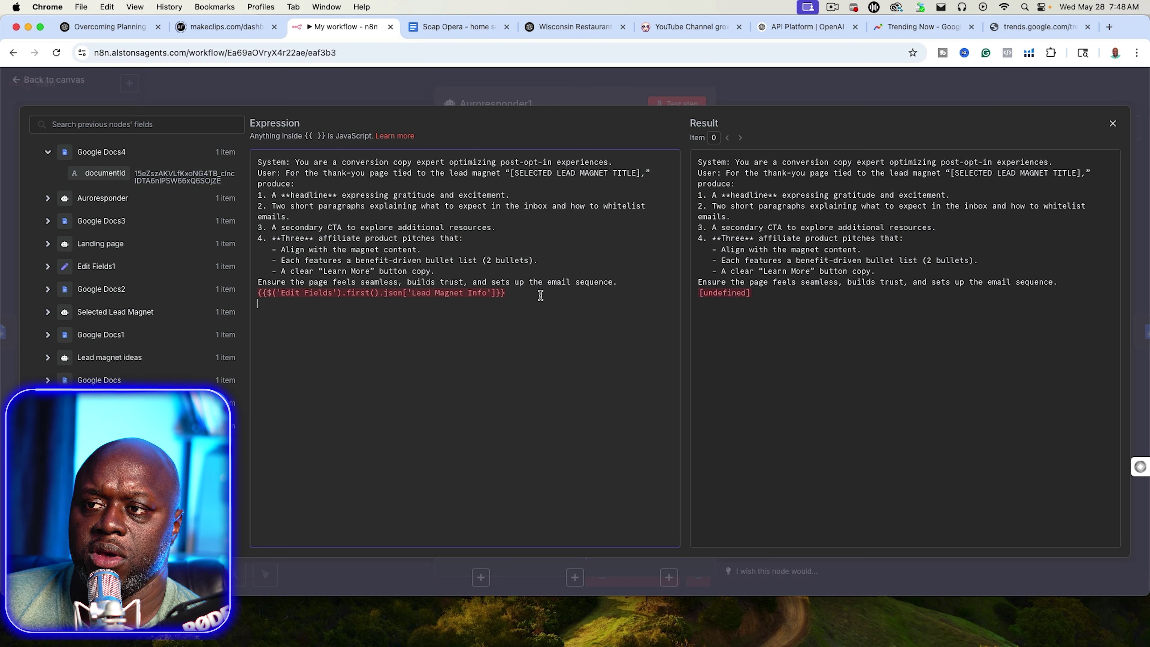
Step: Replace the undefined 'Lead Magnet Info' expression at the prompt's end with the output of the Selected Lead Magnet node
{"action": "left_click_drag", "start_coordinate": [540, 295], "coordinate": [258, 293]}
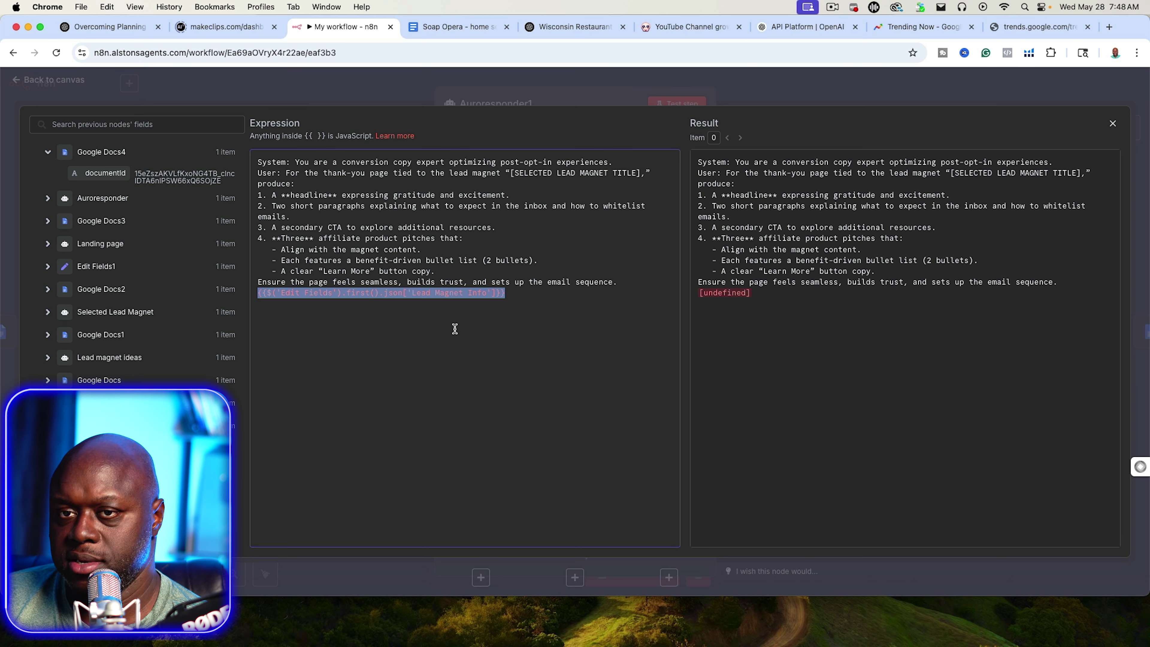
{"action": "key", "text": "BackSpace"}
{"action": "left_click", "coordinate": [46, 312]}
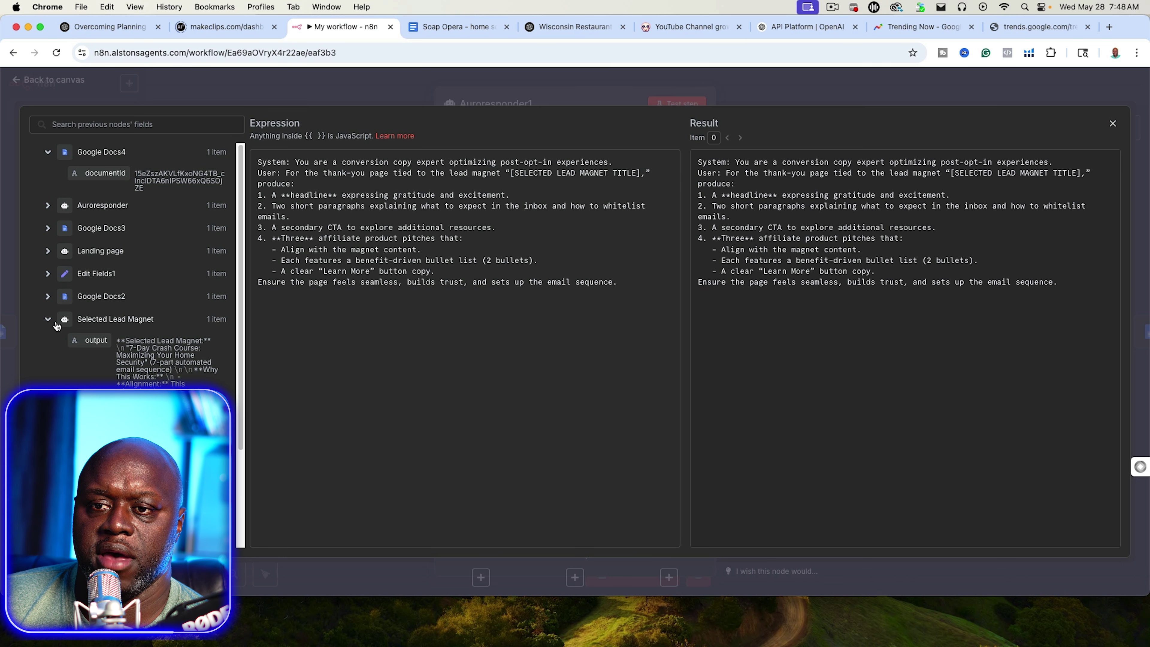
{"action": "left_click_drag", "start_coordinate": [88, 342], "coordinate": [372, 308]}
{"action": "left_click", "coordinate": [502, 106]}
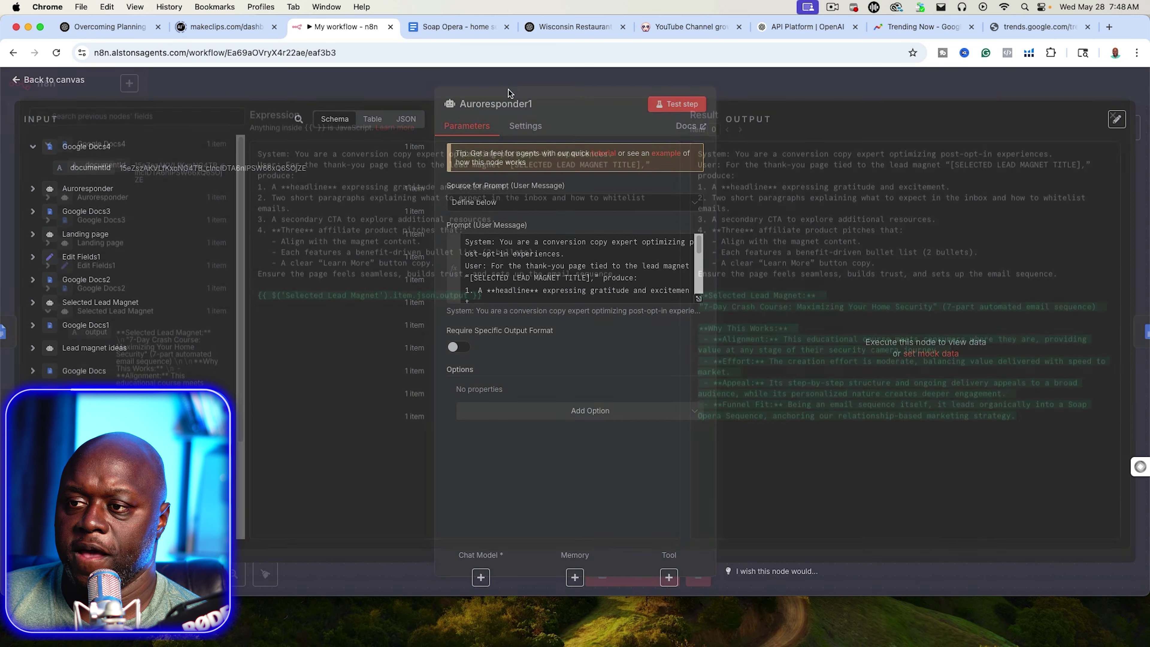
Step: Attach an OpenAI Chat Model set to gpt-4 to the Auroresponder1 agent and test the agent step
{"action": "left_click", "coordinate": [481, 577]}
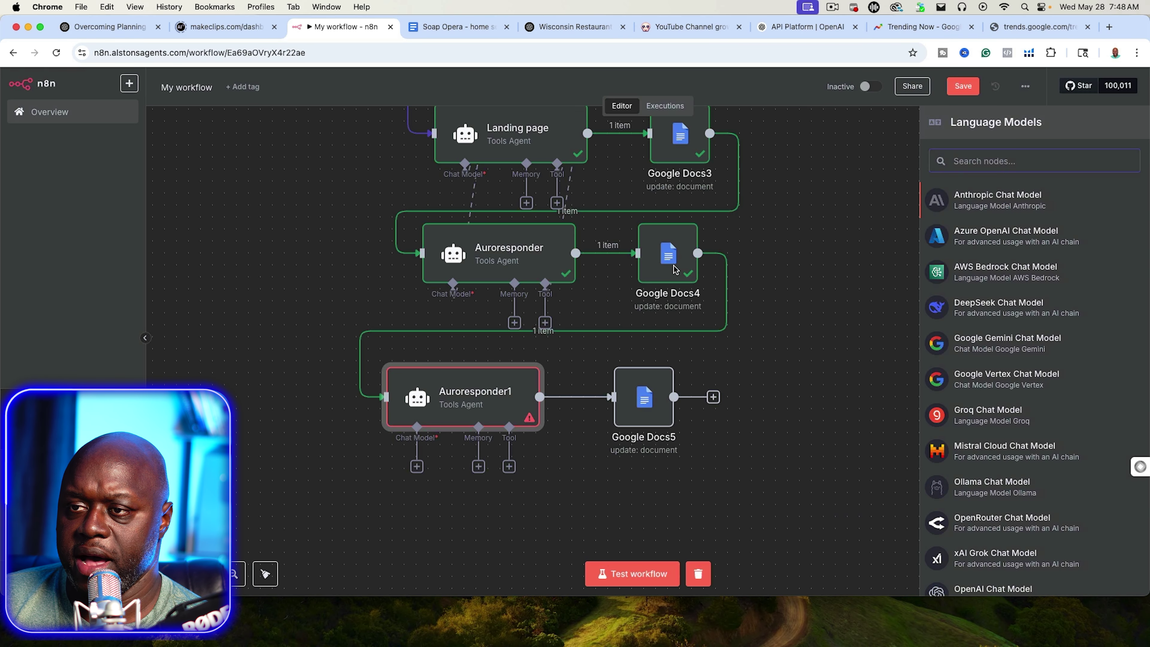
{"action": "left_click", "coordinate": [955, 557]}
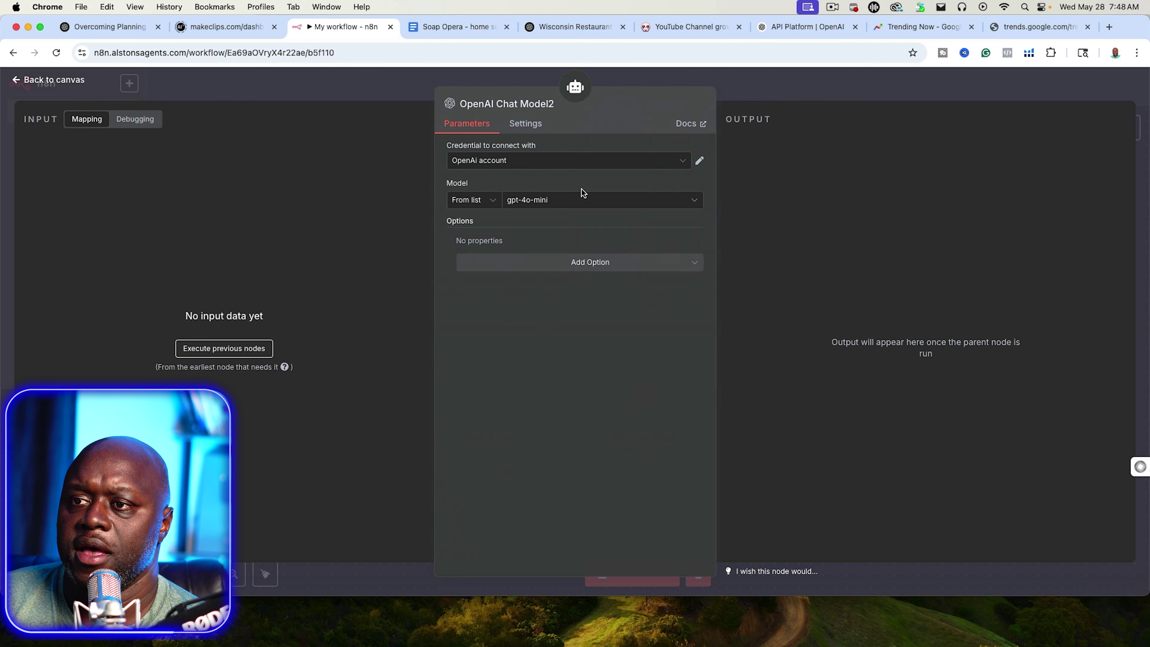
{"action": "left_click", "coordinate": [579, 200]}
{"action": "scroll", "coordinate": [550, 369], "scroll_direction": "down", "scroll_amount": 2}
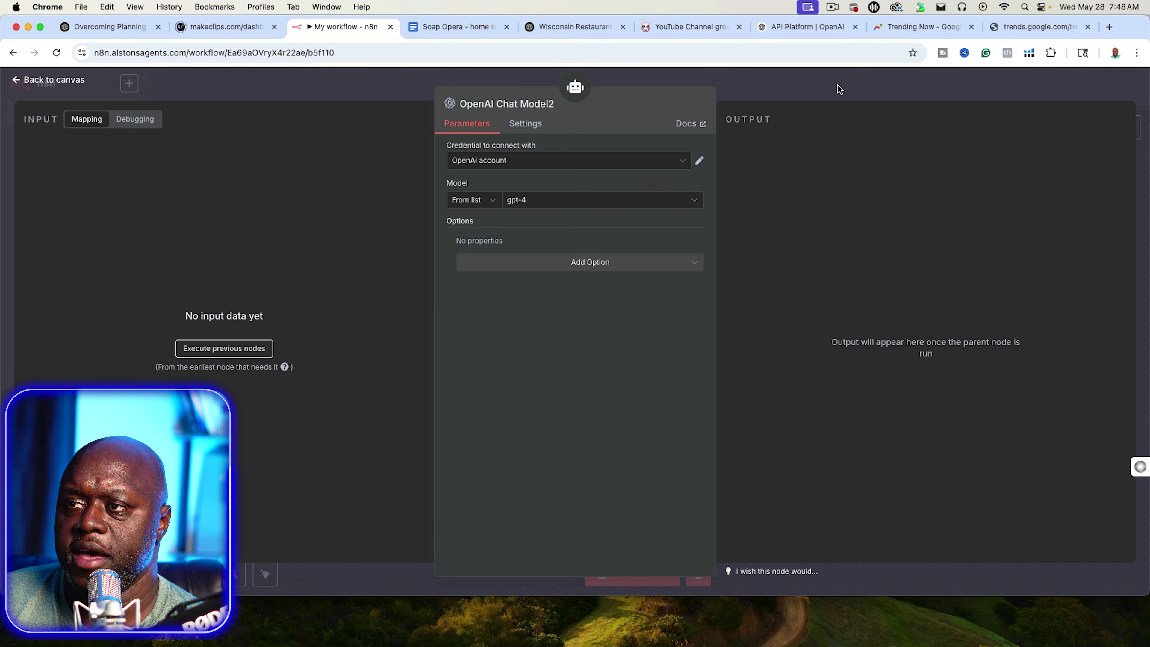
{"action": "left_click", "coordinate": [838, 87]}
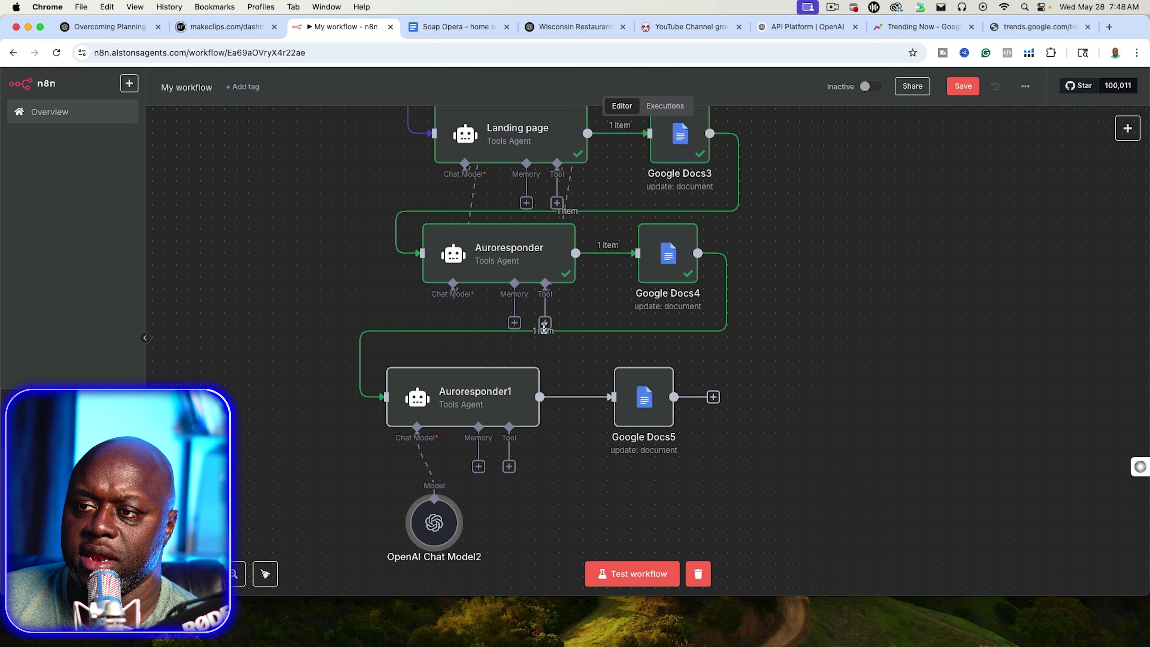
{"action": "double_click", "coordinate": [478, 401]}
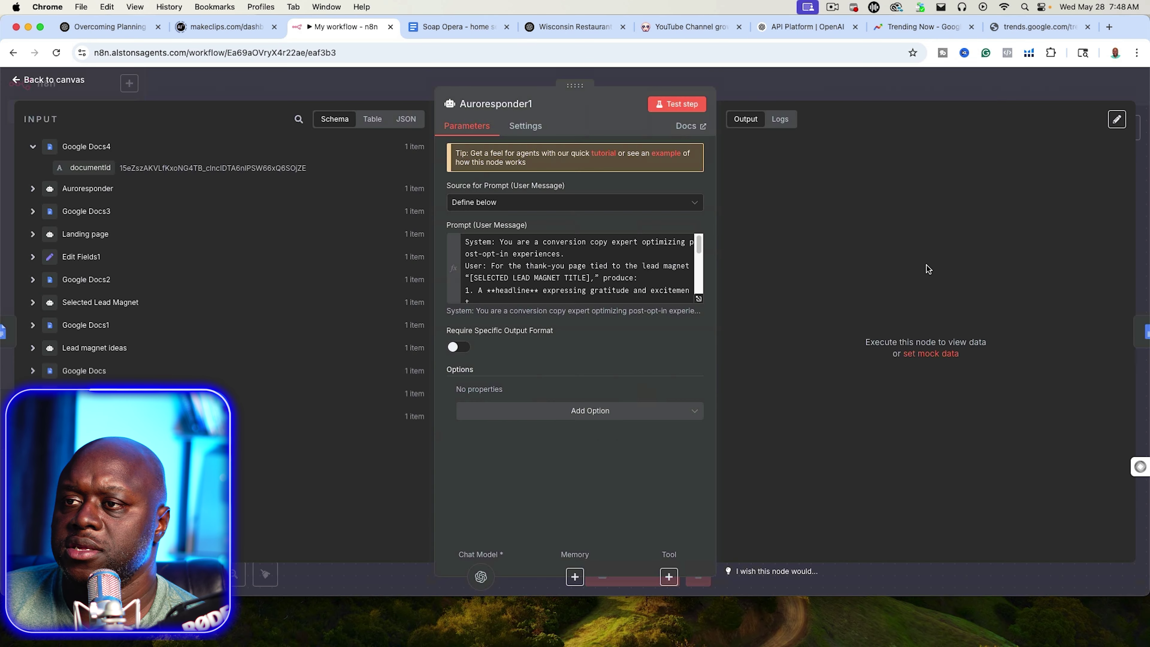
{"action": "left_click", "coordinate": [685, 105]}
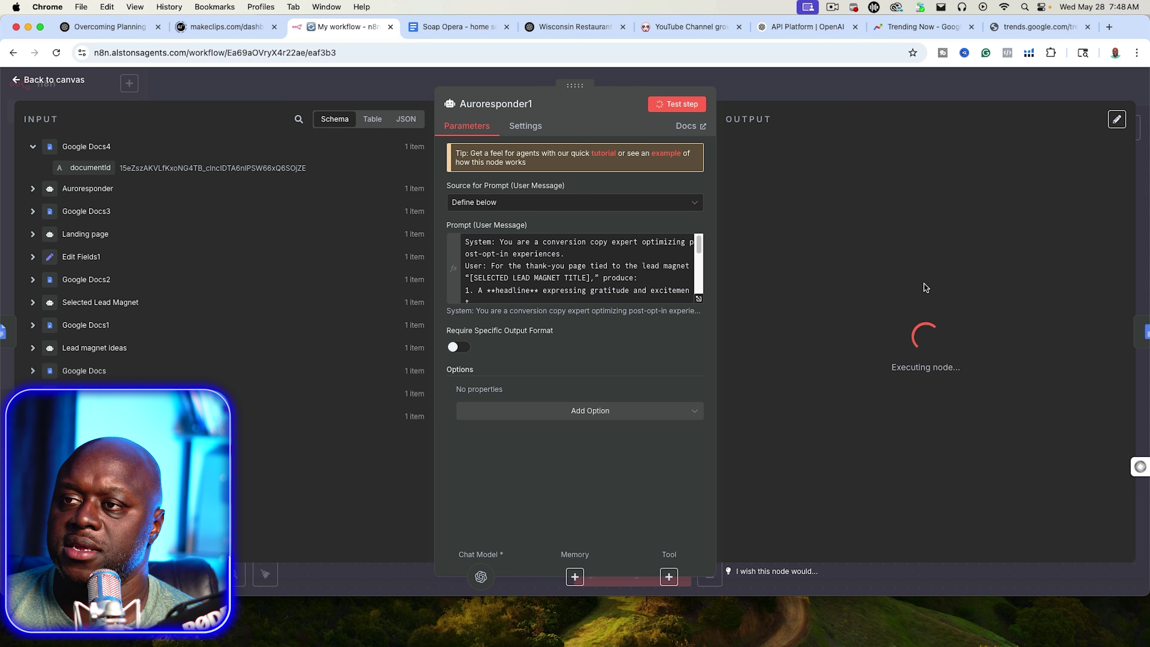
Step: Review the Day 7 email at the end of the Google Doc while the agent runs
{"action": "left_click", "coordinate": [476, 30]}
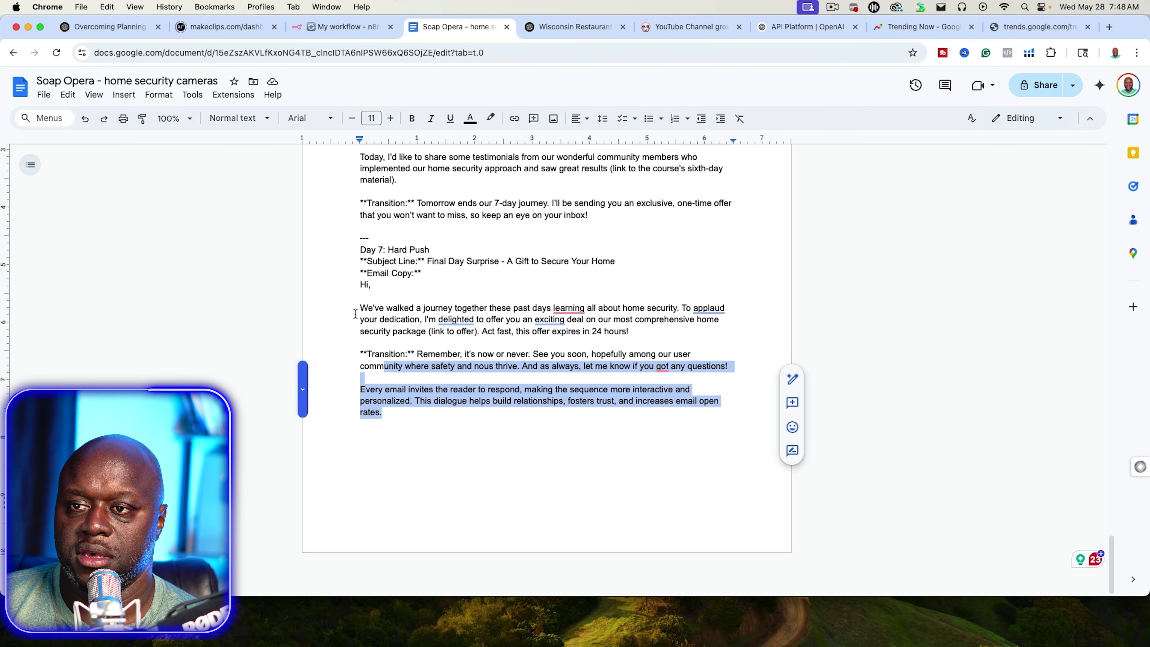
{"action": "left_click", "coordinate": [361, 237], "text": "shift"}
{"action": "left_click", "coordinate": [344, 27]}
Step: In the Google Docs5 node's text expression, replace the LANDING PAGE heading with THANK YOU PAGE followed by a blank line
{"action": "left_click", "coordinate": [881, 100]}
{"action": "double_click", "coordinate": [645, 398]}
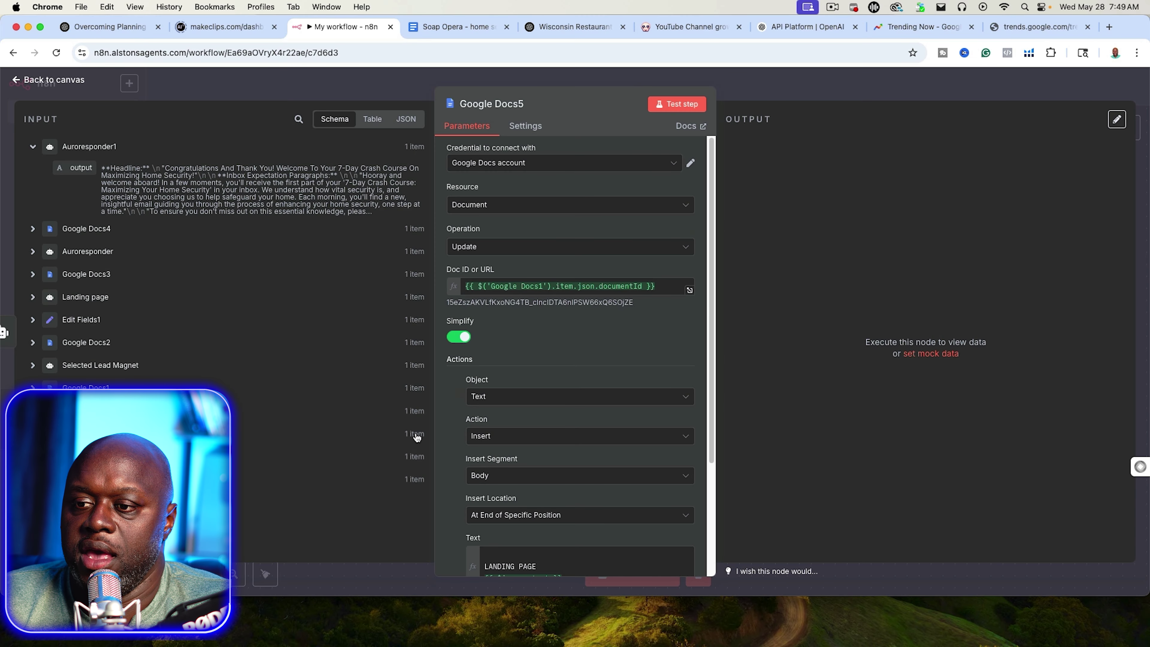
{"action": "scroll", "coordinate": [634, 453], "scroll_direction": "down", "scroll_amount": 3}
{"action": "left_click", "coordinate": [688, 480]}
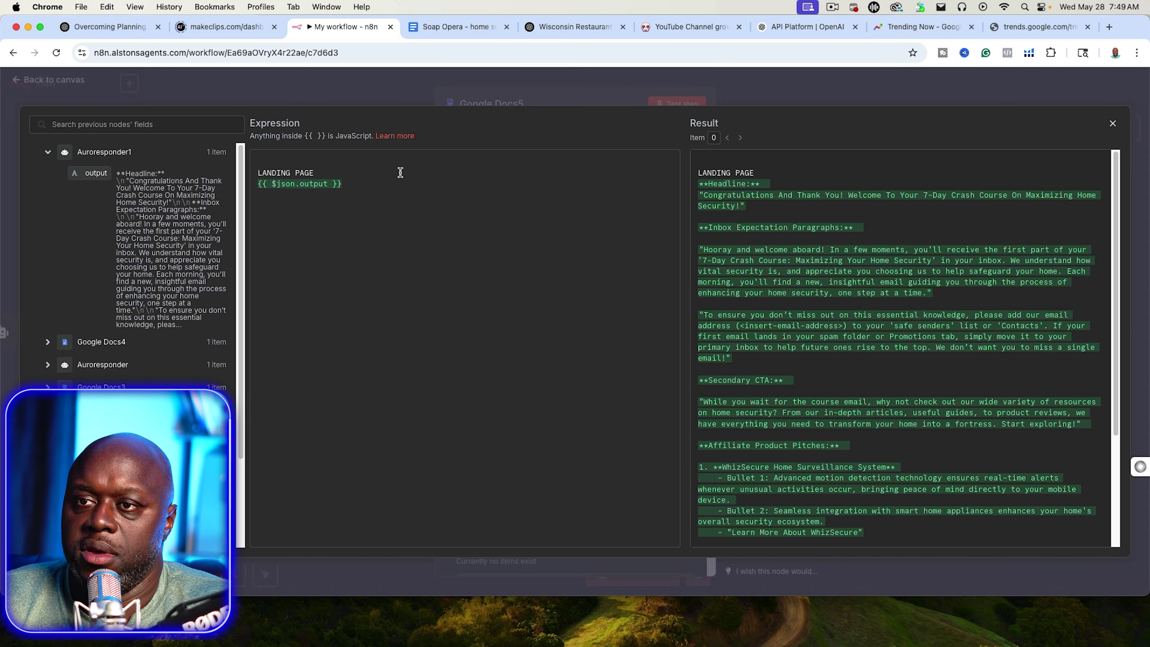
{"action": "left_click_drag", "start_coordinate": [319, 172], "coordinate": [257, 173]}
{"action": "type", "text": "THANK"}
{"action": "key", "text": "Delete"}
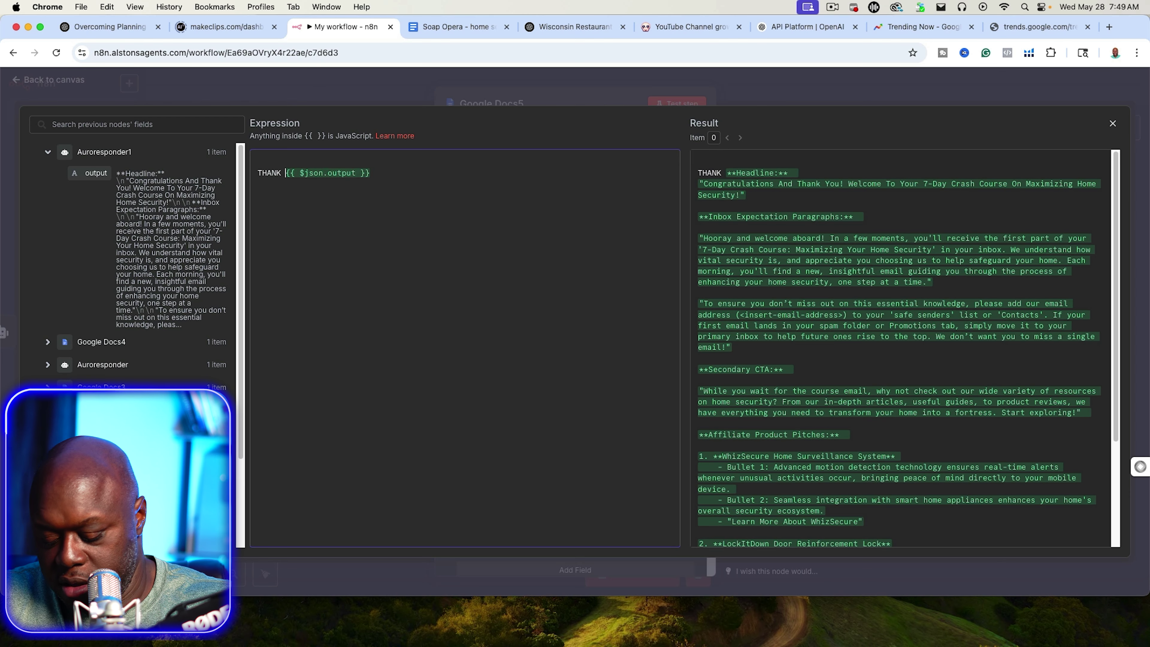
{"action": "type", "text": "YOU PAGE"}
{"action": "key", "text": "Return"}
{"action": "key", "text": "Return"}
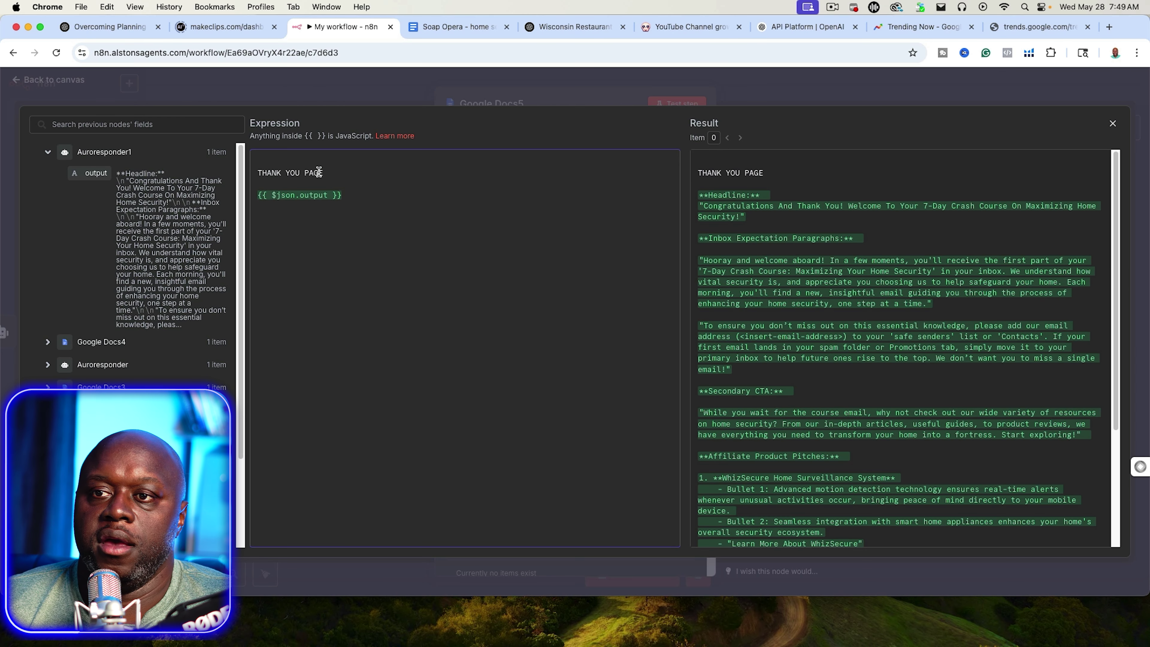
Step: Re-insert the Auroresponder1 output below the THANK YOU PAGE heading and test the Google Docs5 step
{"action": "triple_click", "coordinate": [308, 196]}
{"action": "key", "text": "BackSpace"}
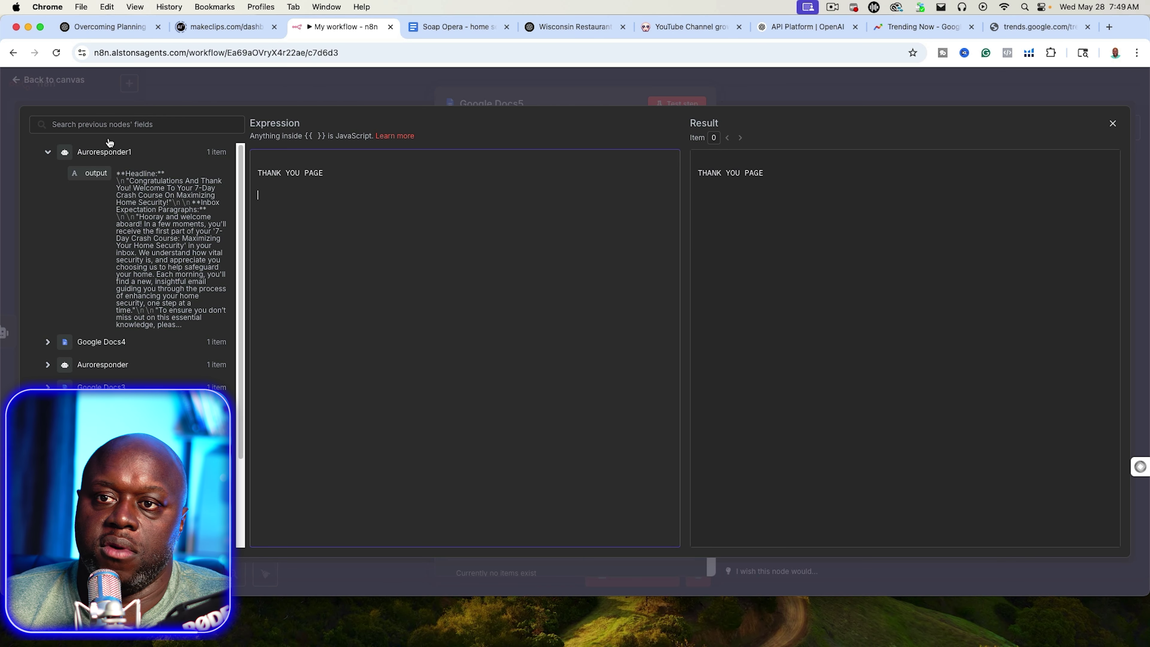
{"action": "key", "text": "Escape"}
{"action": "left_click", "coordinate": [676, 104]}
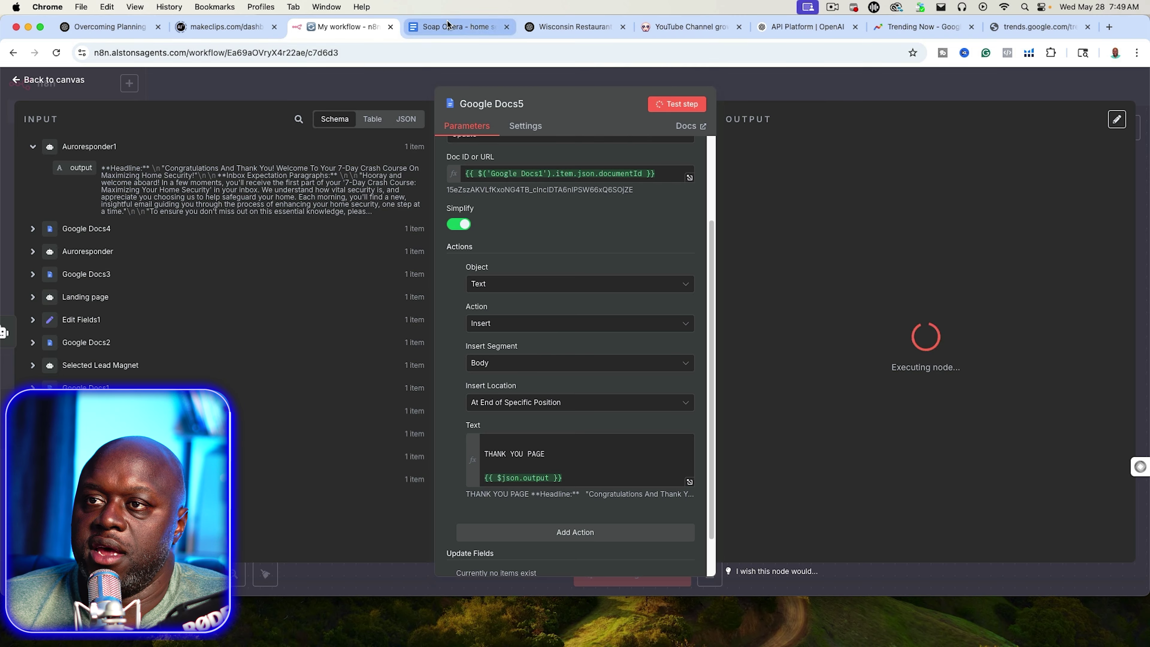
Step: Review the thank-you page section in the Google Doc, from the headline through the secondary CTA and affiliate product pitches
{"action": "left_click", "coordinate": [458, 27]}
{"action": "scroll", "coordinate": [428, 348], "scroll_direction": "down", "scroll_amount": 3}
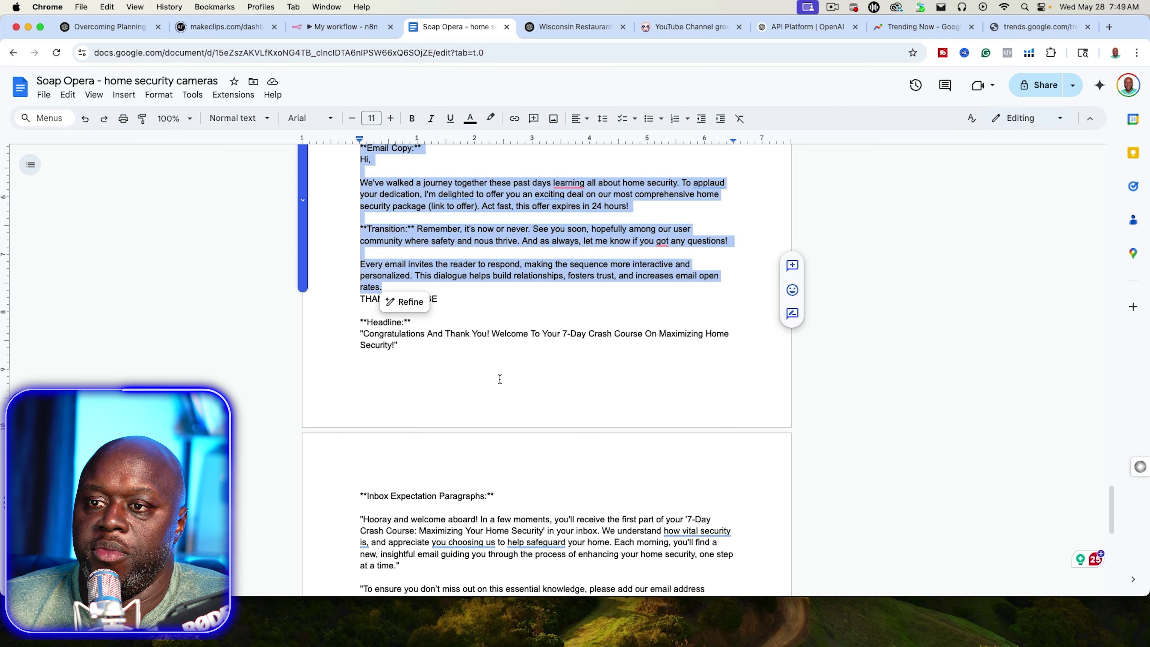
{"action": "left_click", "coordinate": [428, 348]}
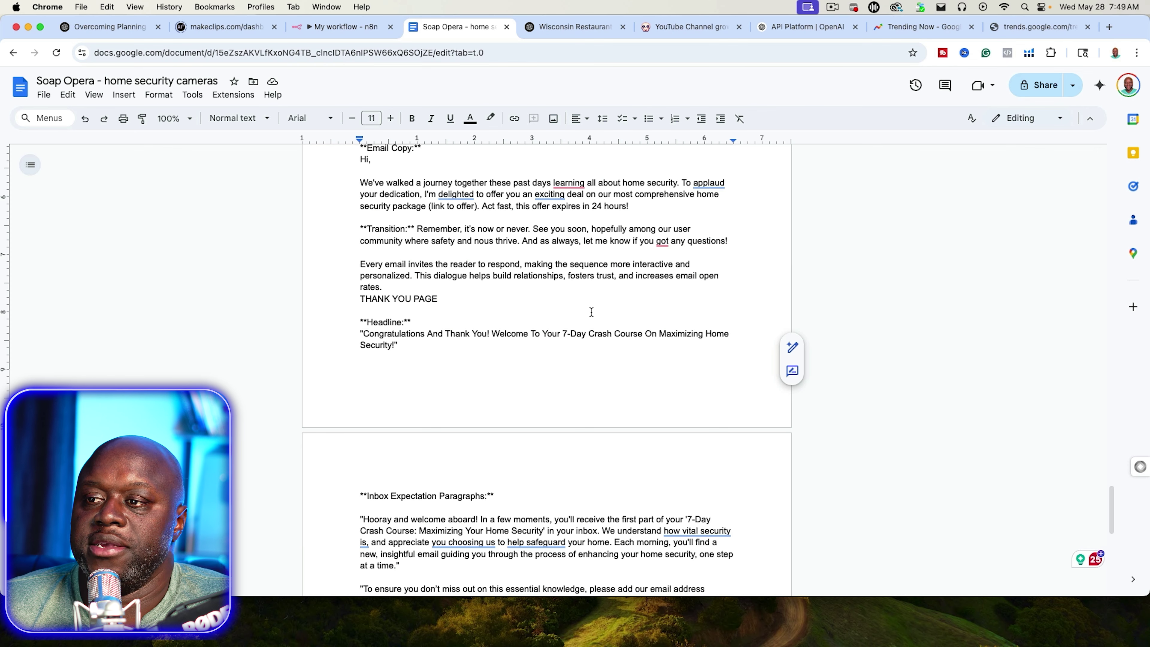
{"action": "scroll", "coordinate": [427, 479], "scroll_direction": "down", "scroll_amount": 5}
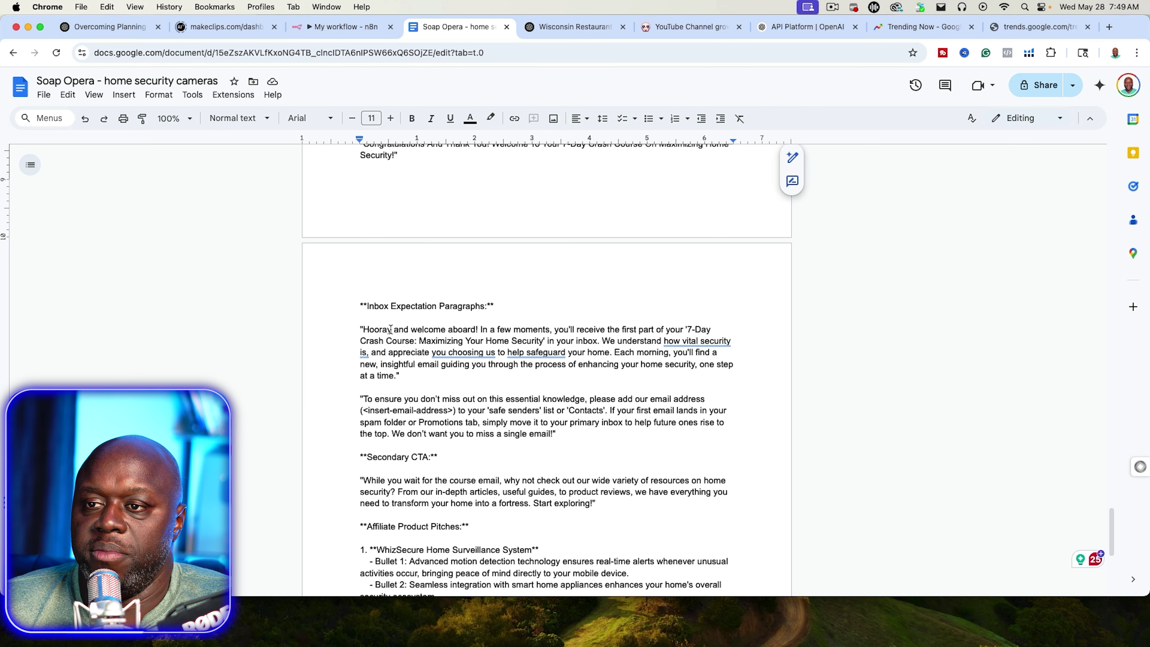
{"action": "scroll", "coordinate": [475, 444], "scroll_direction": "down", "scroll_amount": 4}
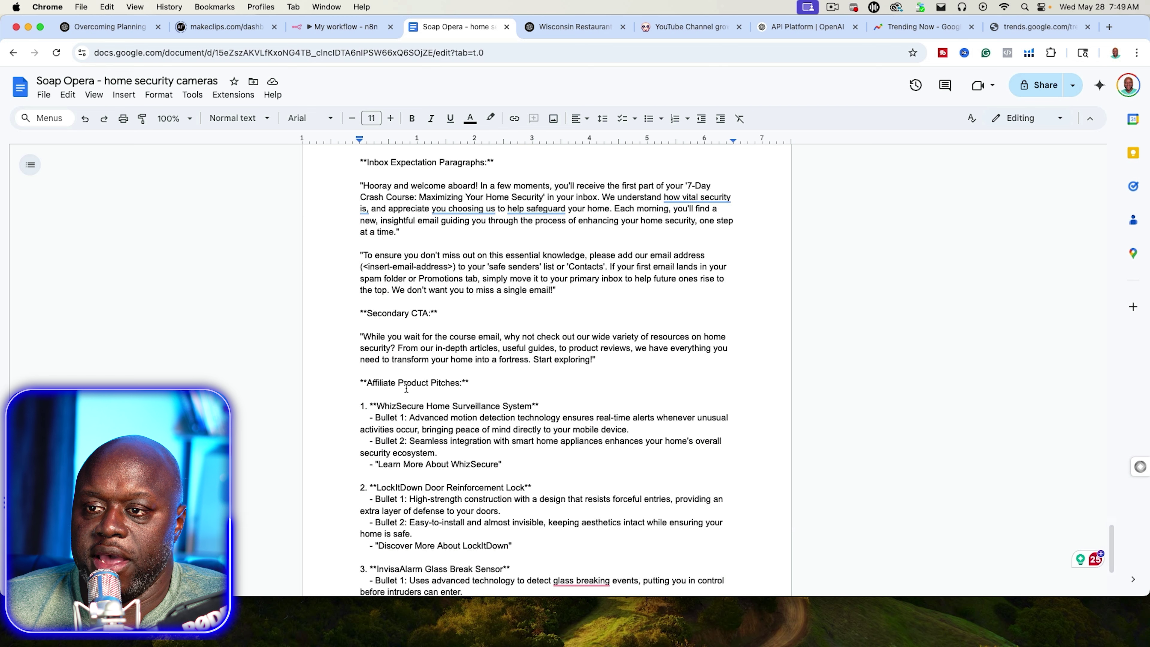
{"action": "scroll", "coordinate": [452, 430], "scroll_direction": "down", "scroll_amount": 5}
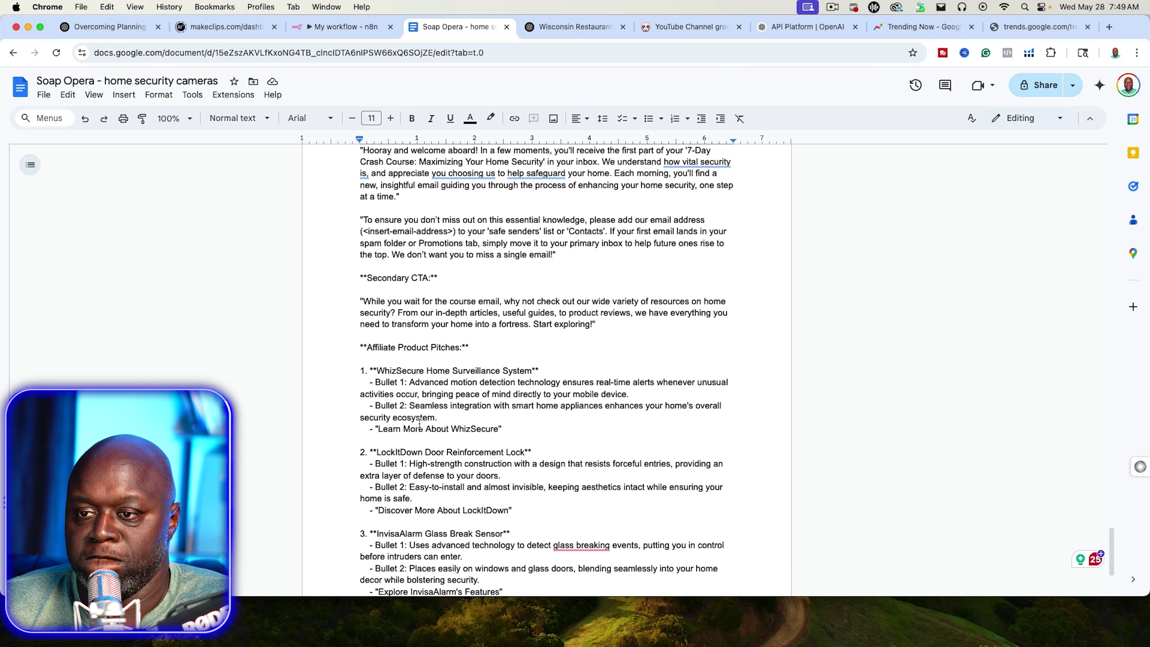
Step: Switch back to the n8n workflow and close the Google Docs5 node settings to return to the canvas
{"action": "left_click", "coordinate": [343, 27]}
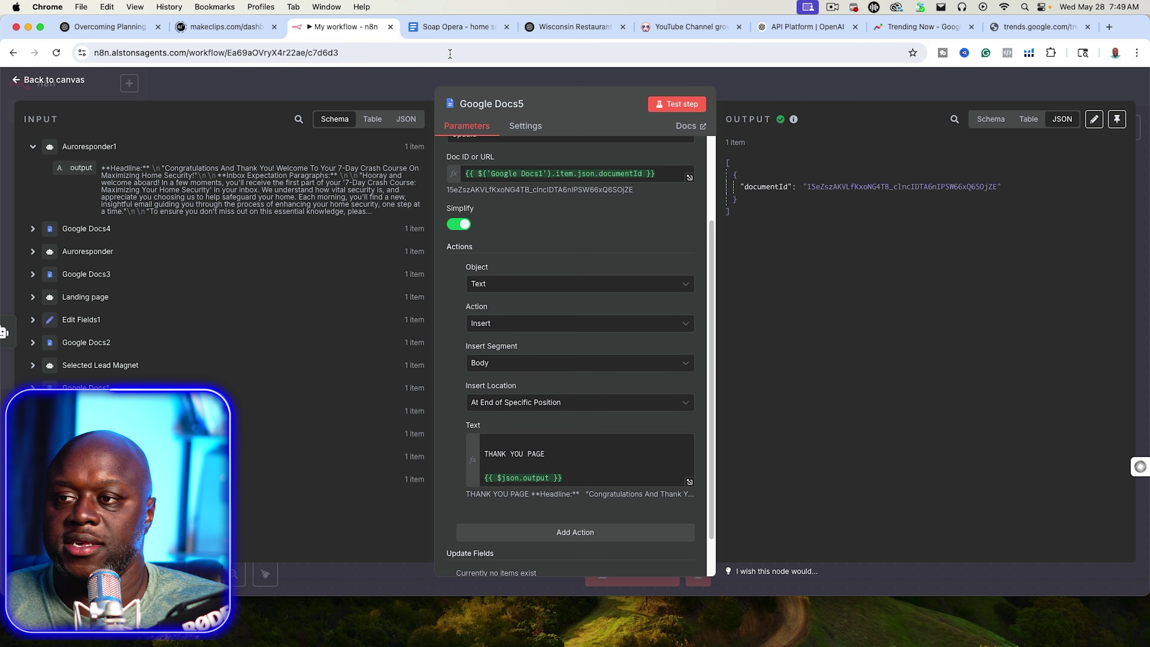
{"action": "left_click", "coordinate": [663, 69]}
{"action": "left_click", "coordinate": [831, 7]}
{"action": "left_click", "coordinate": [859, 332]}
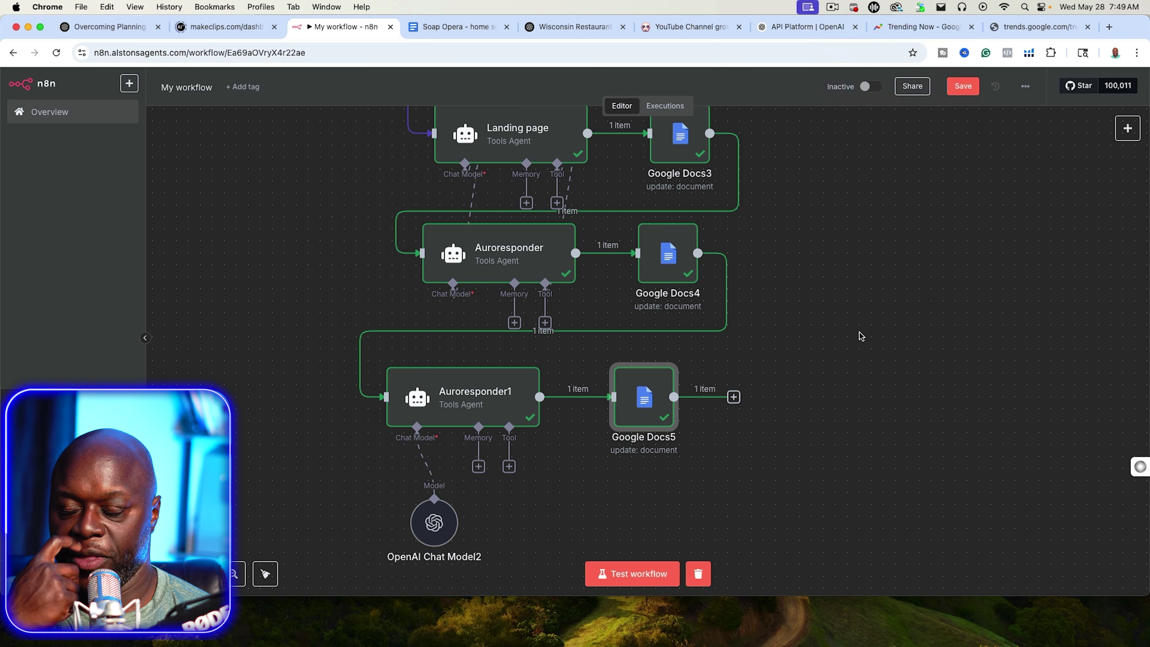